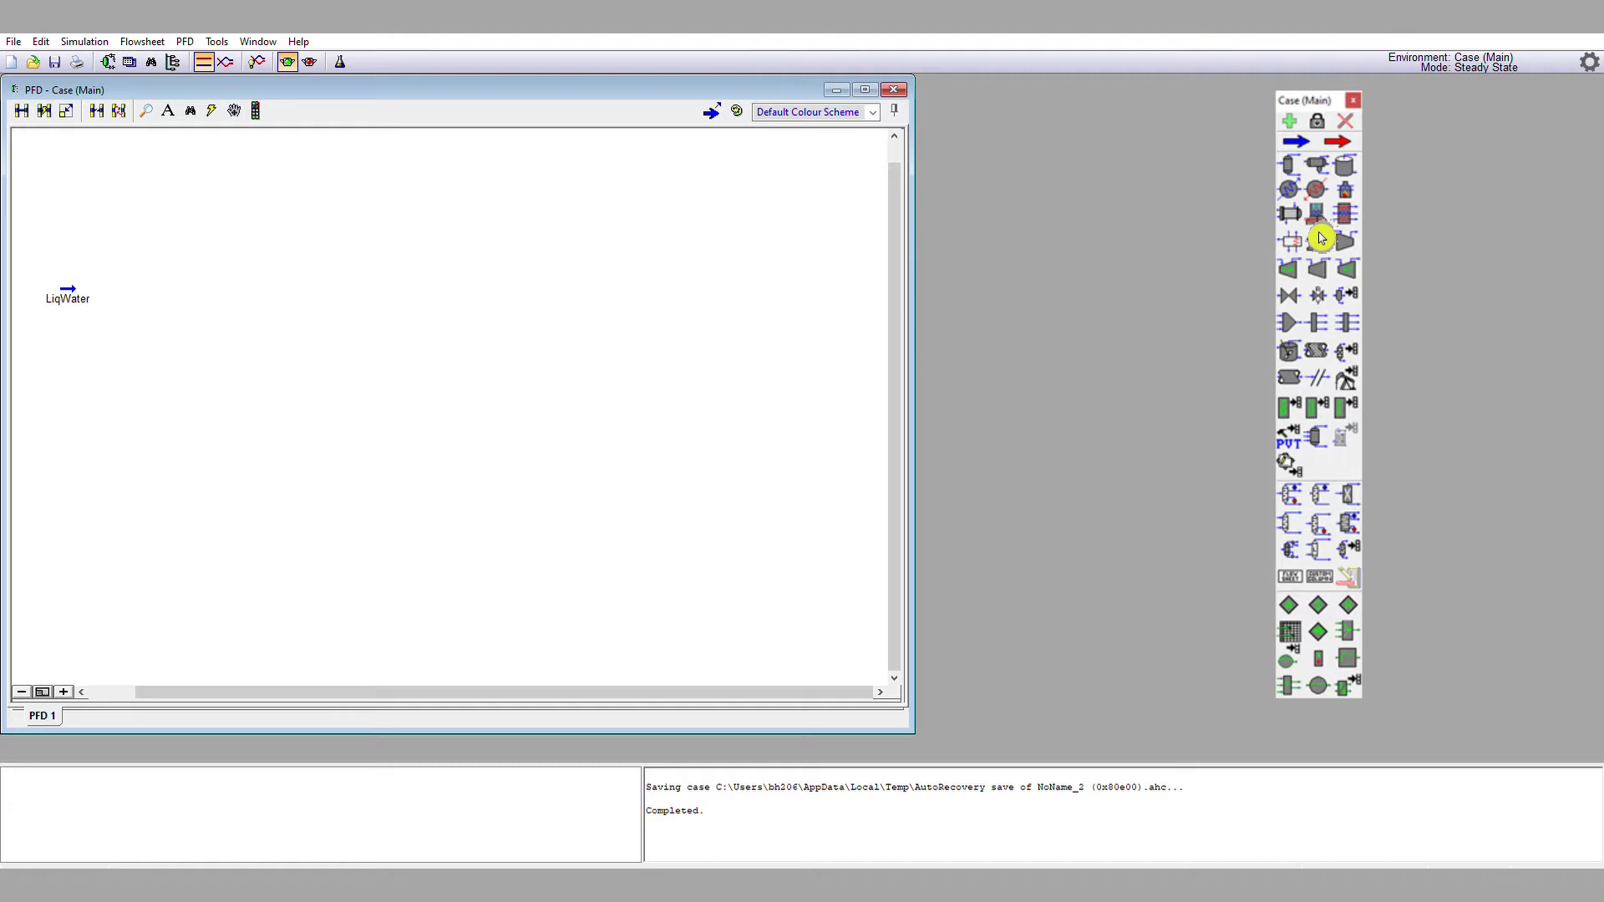
- Add a pump to the flowsheet beside the LiqWater stream and connect LiqWater as its inlet
{"action": "left_click", "coordinate": [1320, 239]}
{"action": "left_click", "coordinate": [159, 282]}
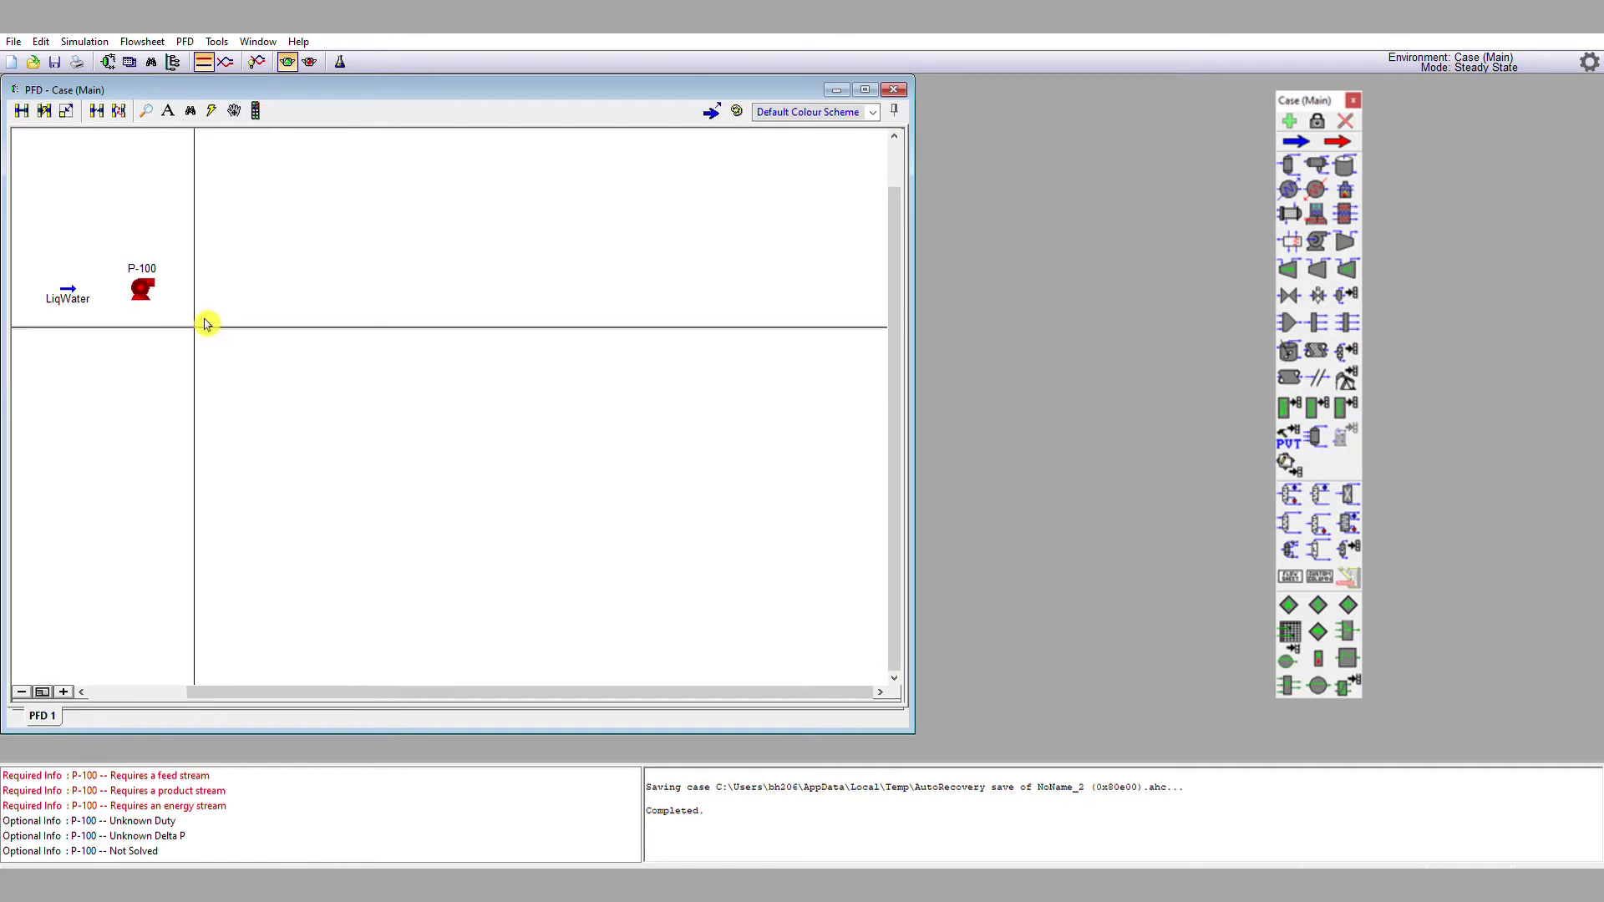
{"action": "double_click", "coordinate": [153, 293]}
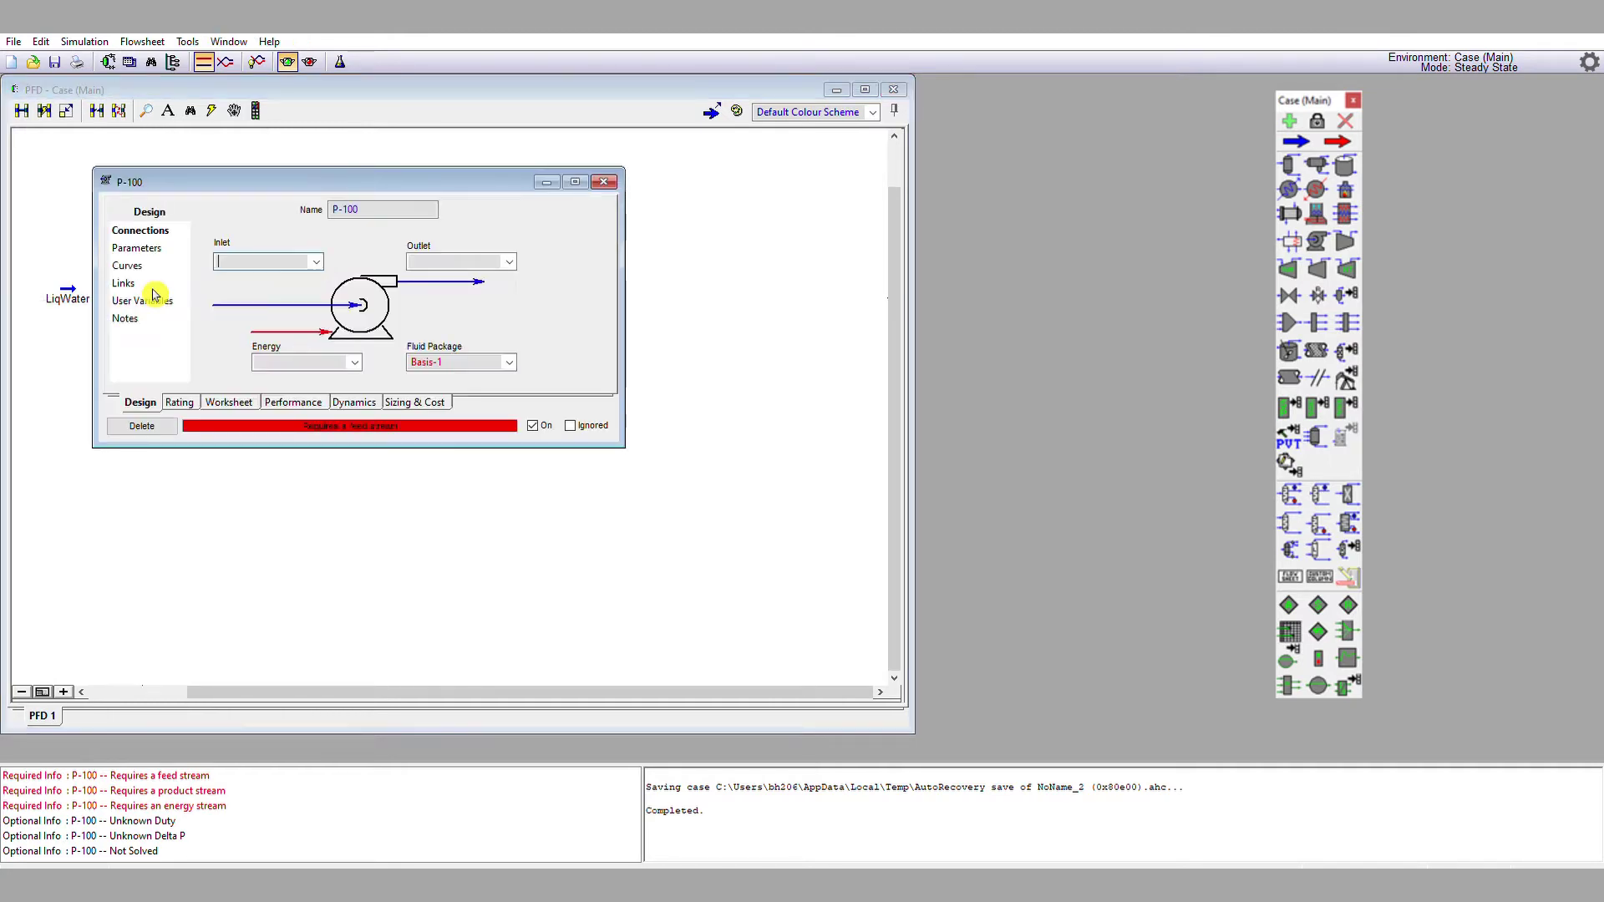
{"action": "left_click_drag", "start_coordinate": [304, 172], "coordinate": [442, 304]}
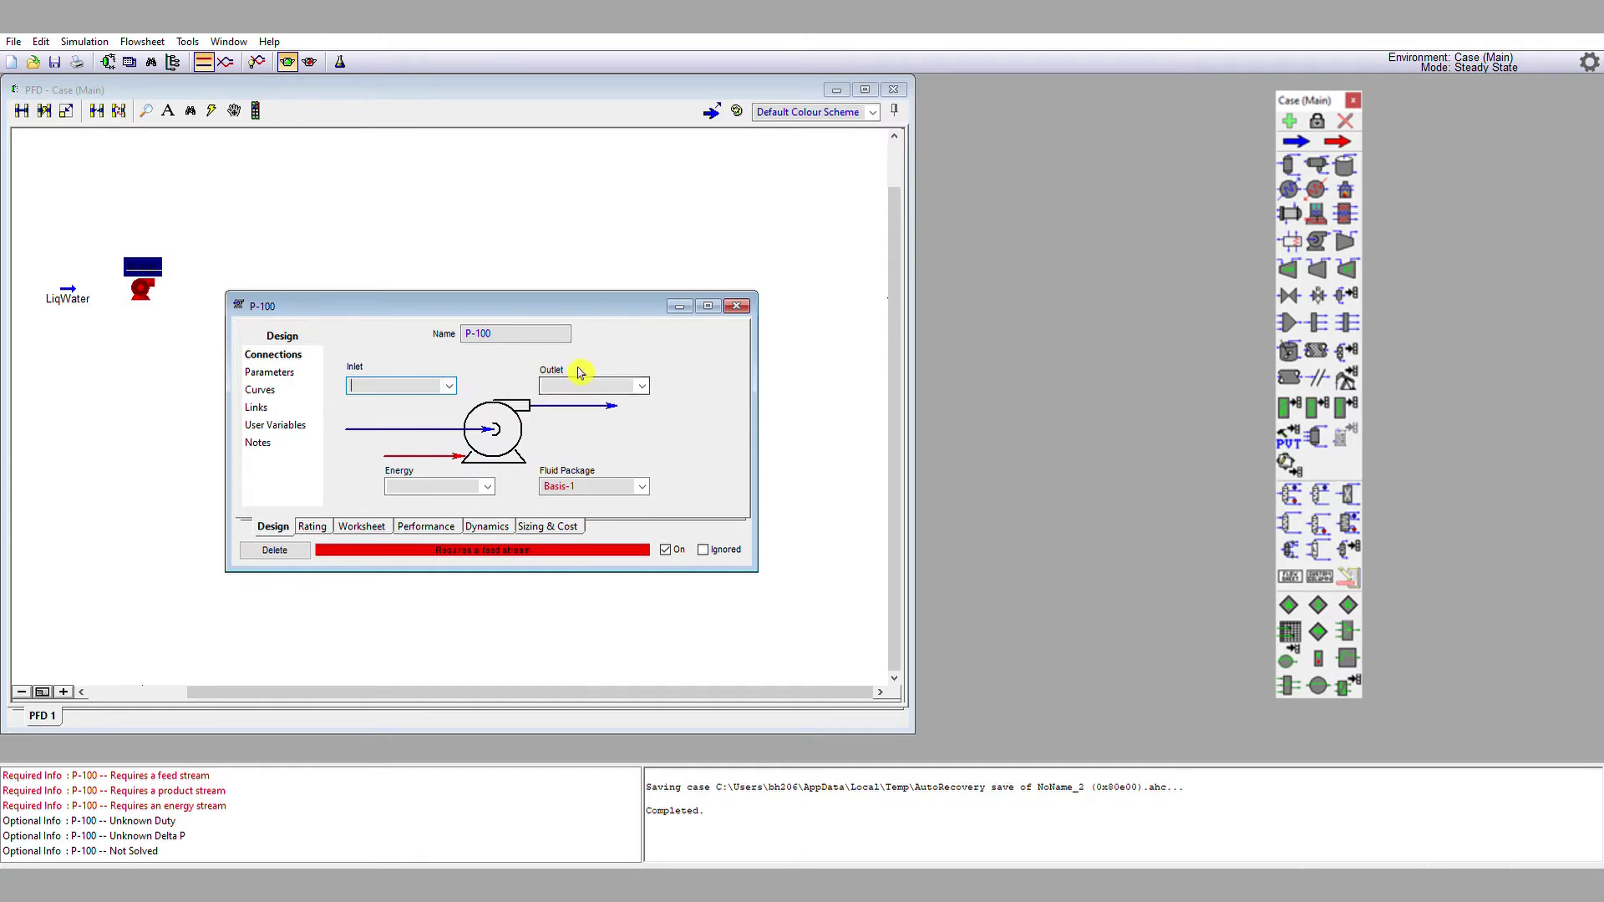
{"action": "left_click", "coordinate": [494, 483]}
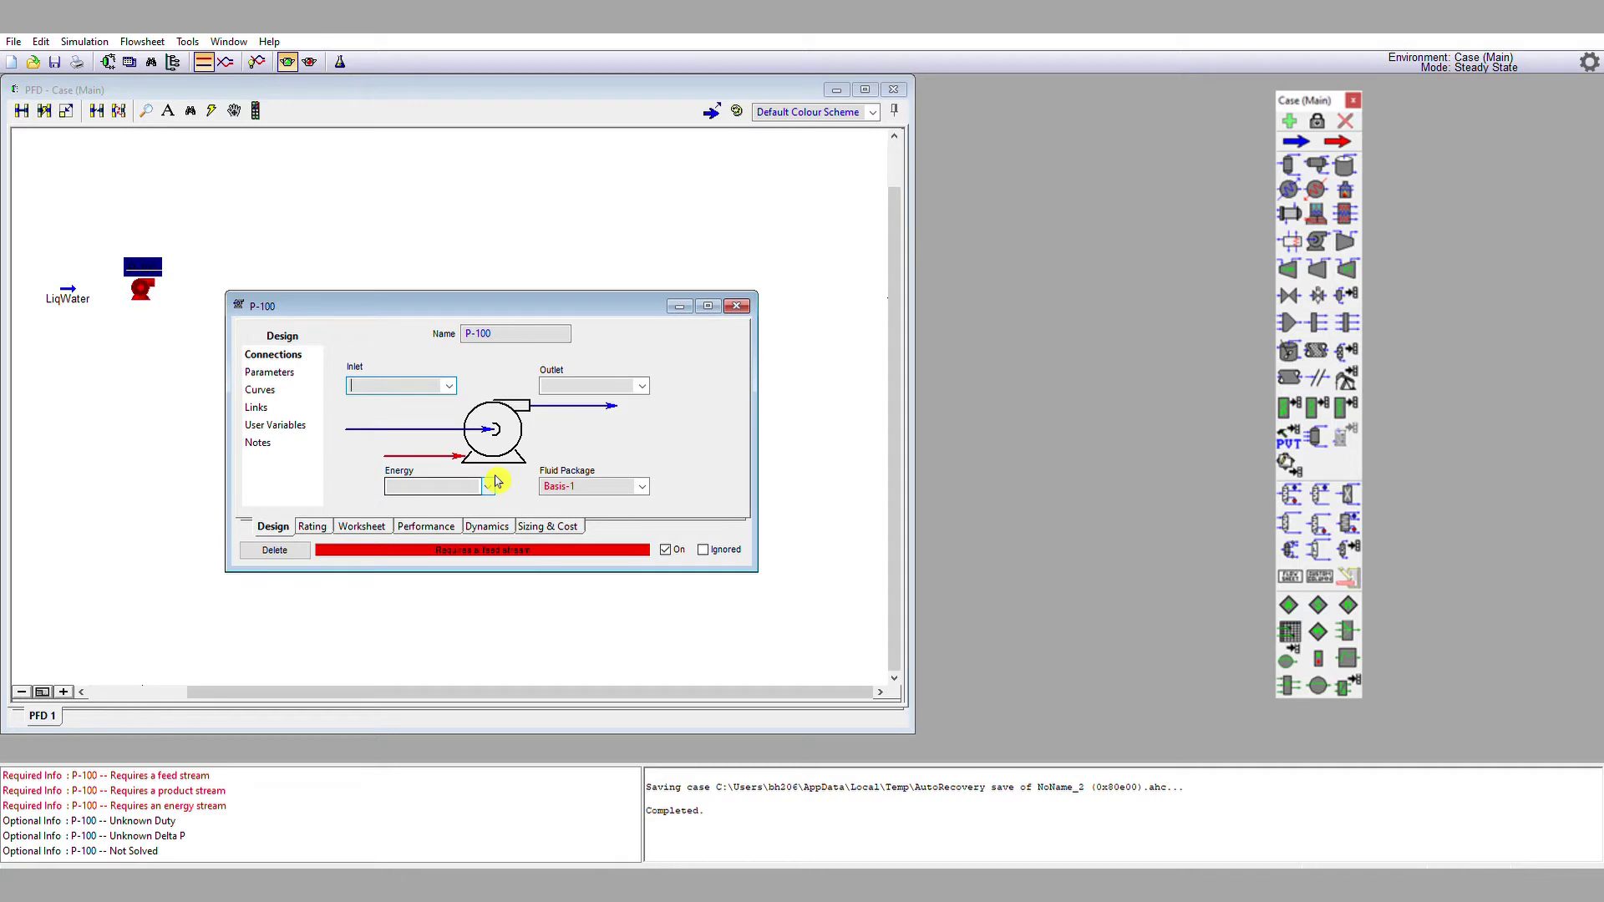
{"action": "left_click", "coordinate": [448, 385]}
{"action": "left_click", "coordinate": [428, 397]}
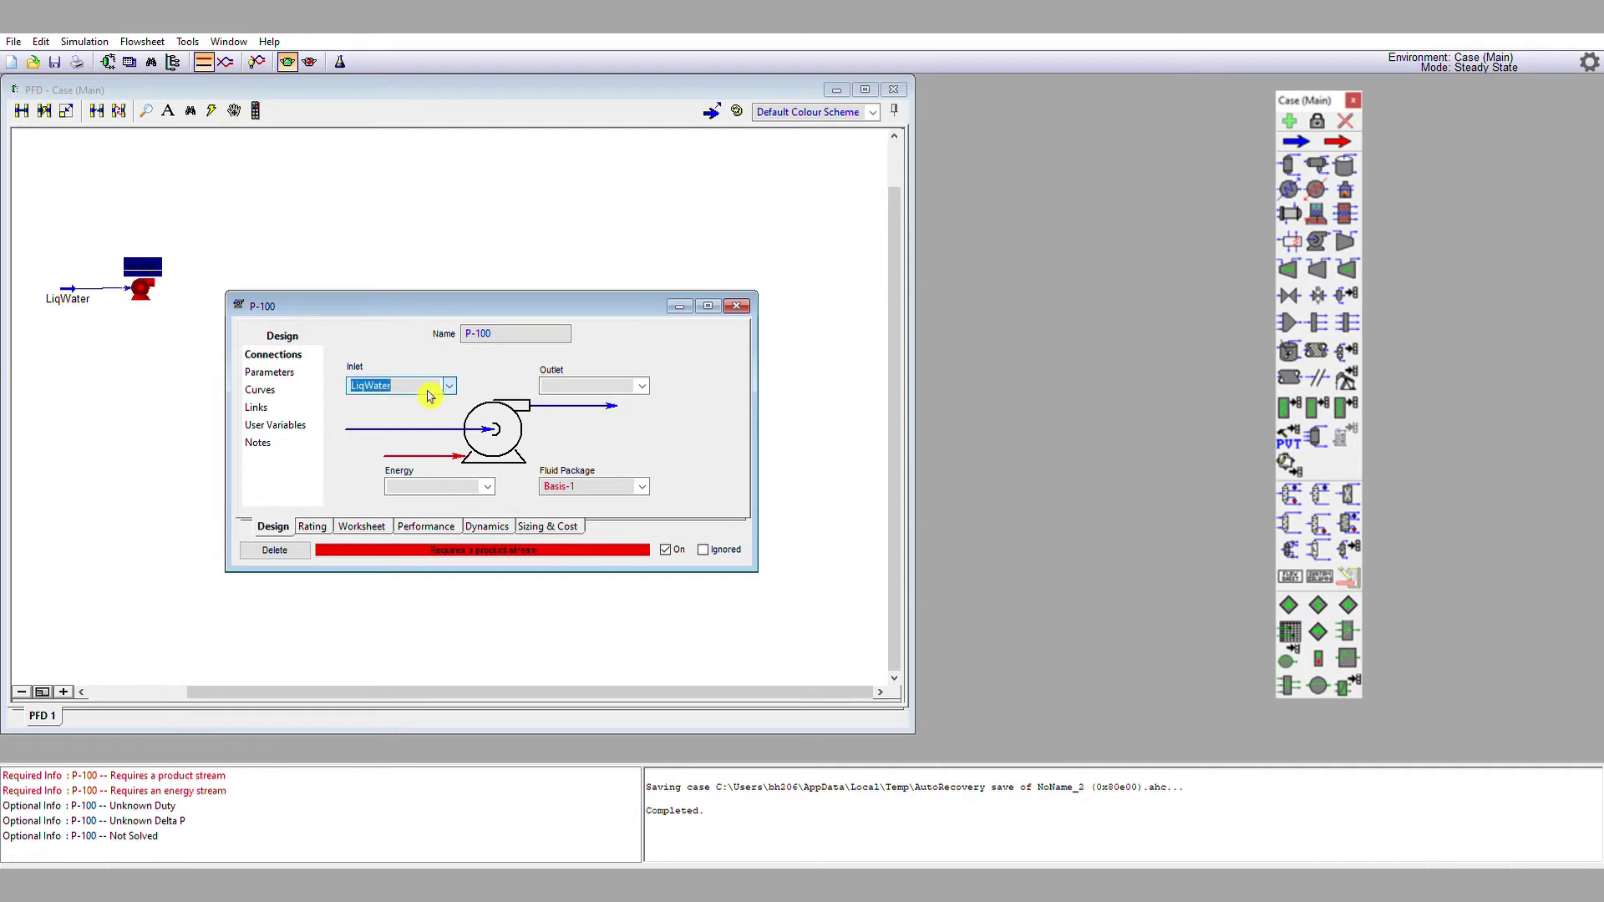
- Create the pump's outlet stream "P-100 outlet" and its energy stream "P-100 energy"
{"action": "left_click", "coordinate": [581, 381]}
{"action": "type", "text": "P-100 outle"}
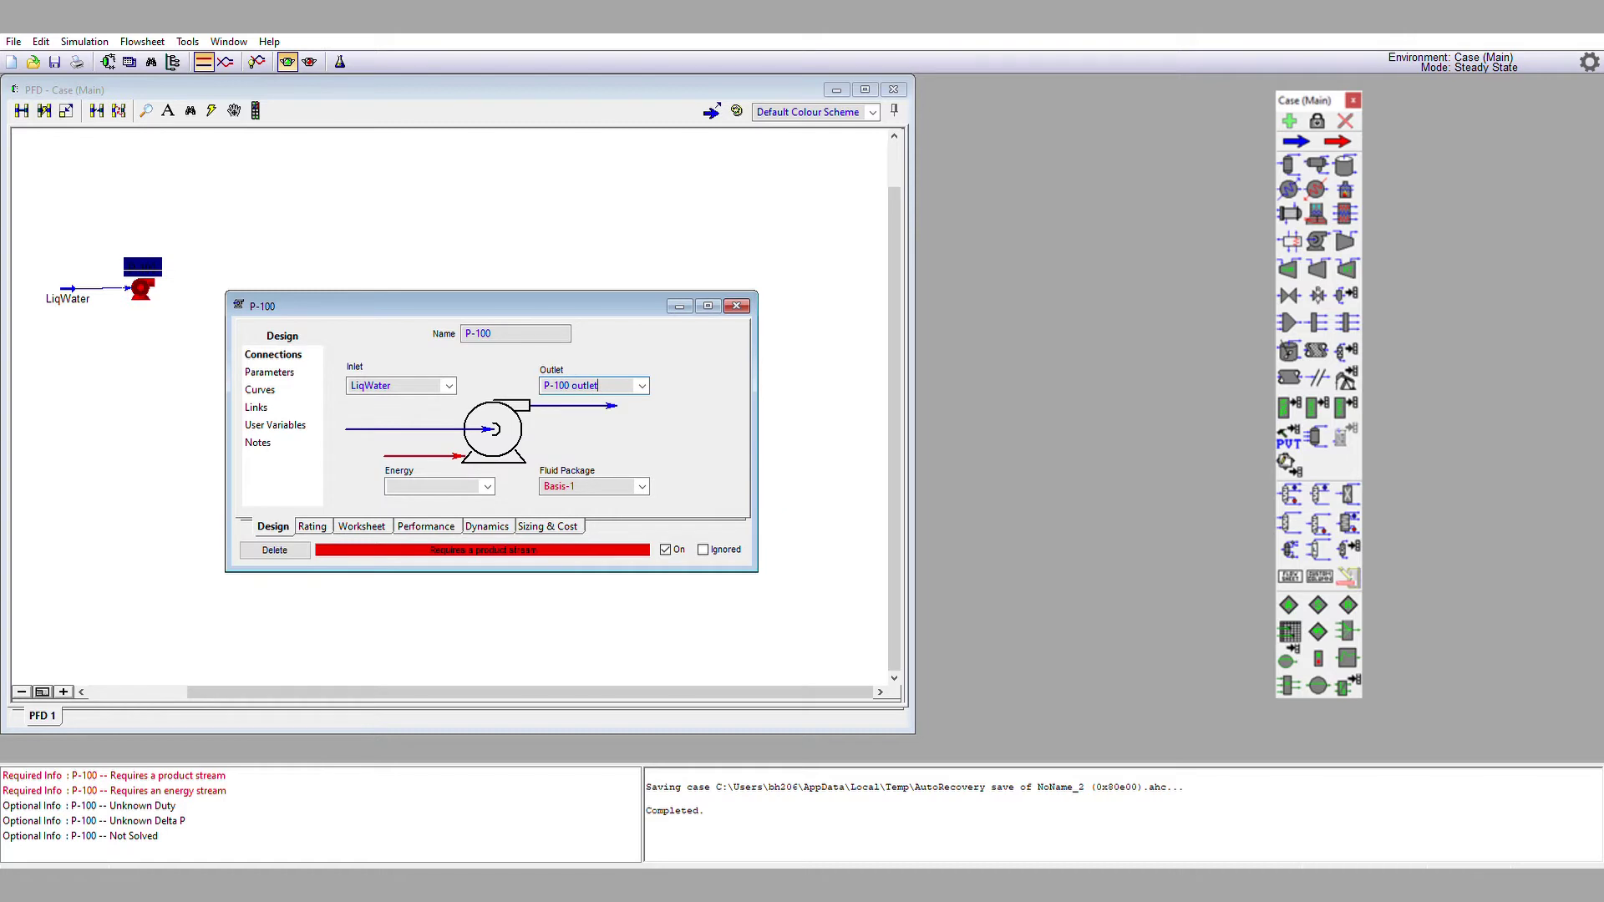
{"action": "type", "text": "t"}
{"action": "left_click", "coordinate": [462, 483]}
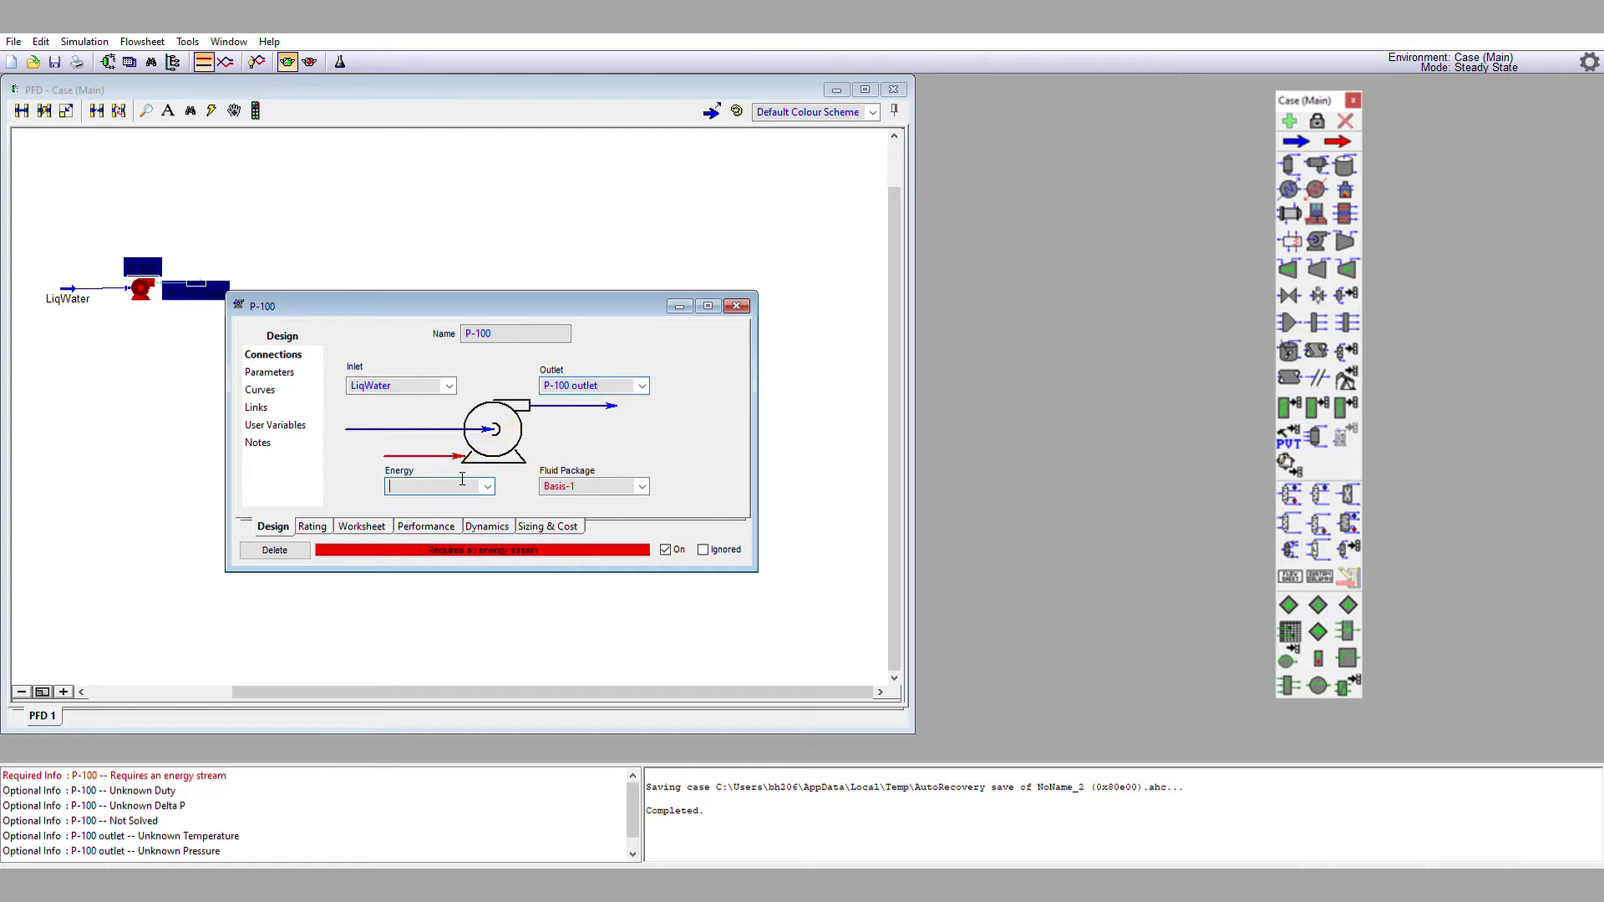
{"action": "type", "text": "P-100 energy"}
{"action": "key", "text": "Return"}
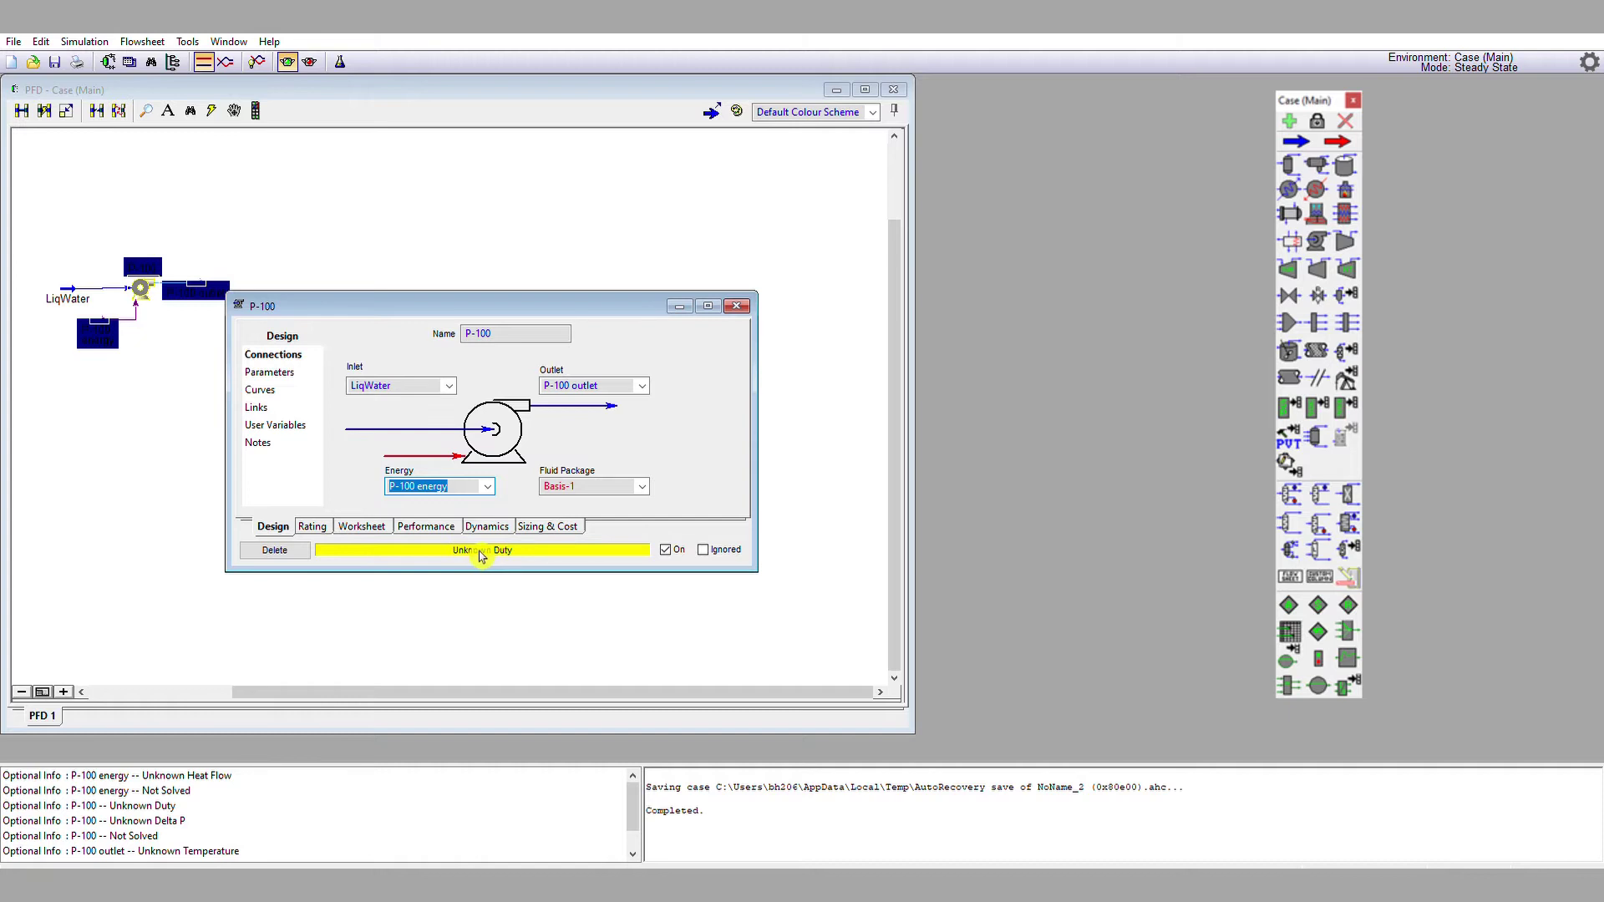
{"action": "left_click", "coordinate": [736, 306]}
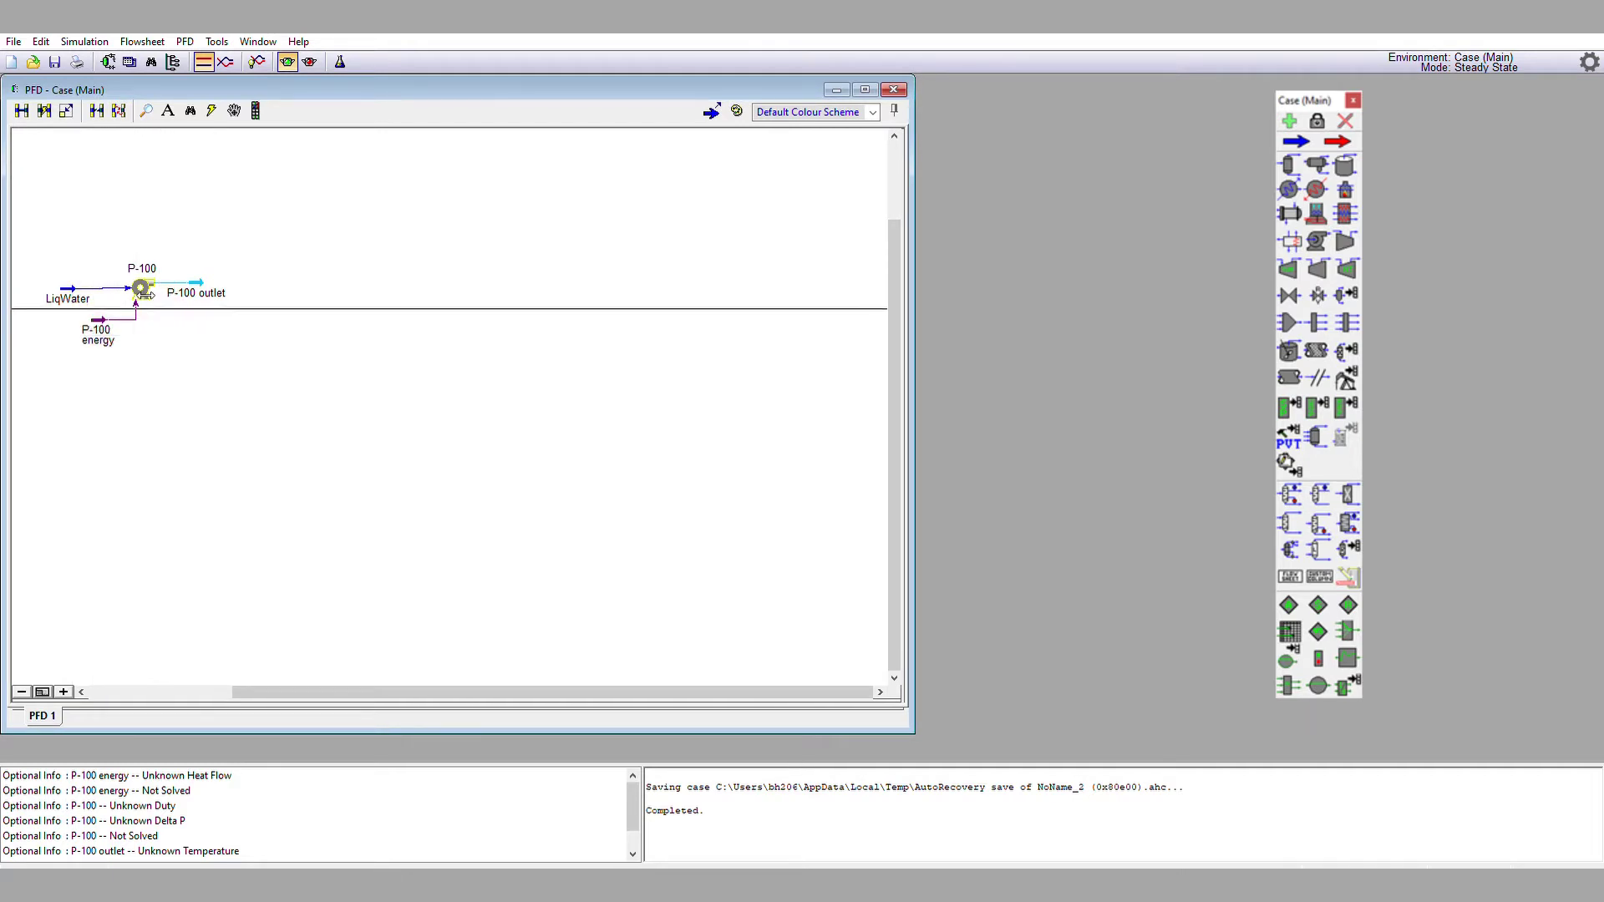
{"action": "left_click", "coordinate": [158, 289]}
{"action": "double_click", "coordinate": [158, 288]}
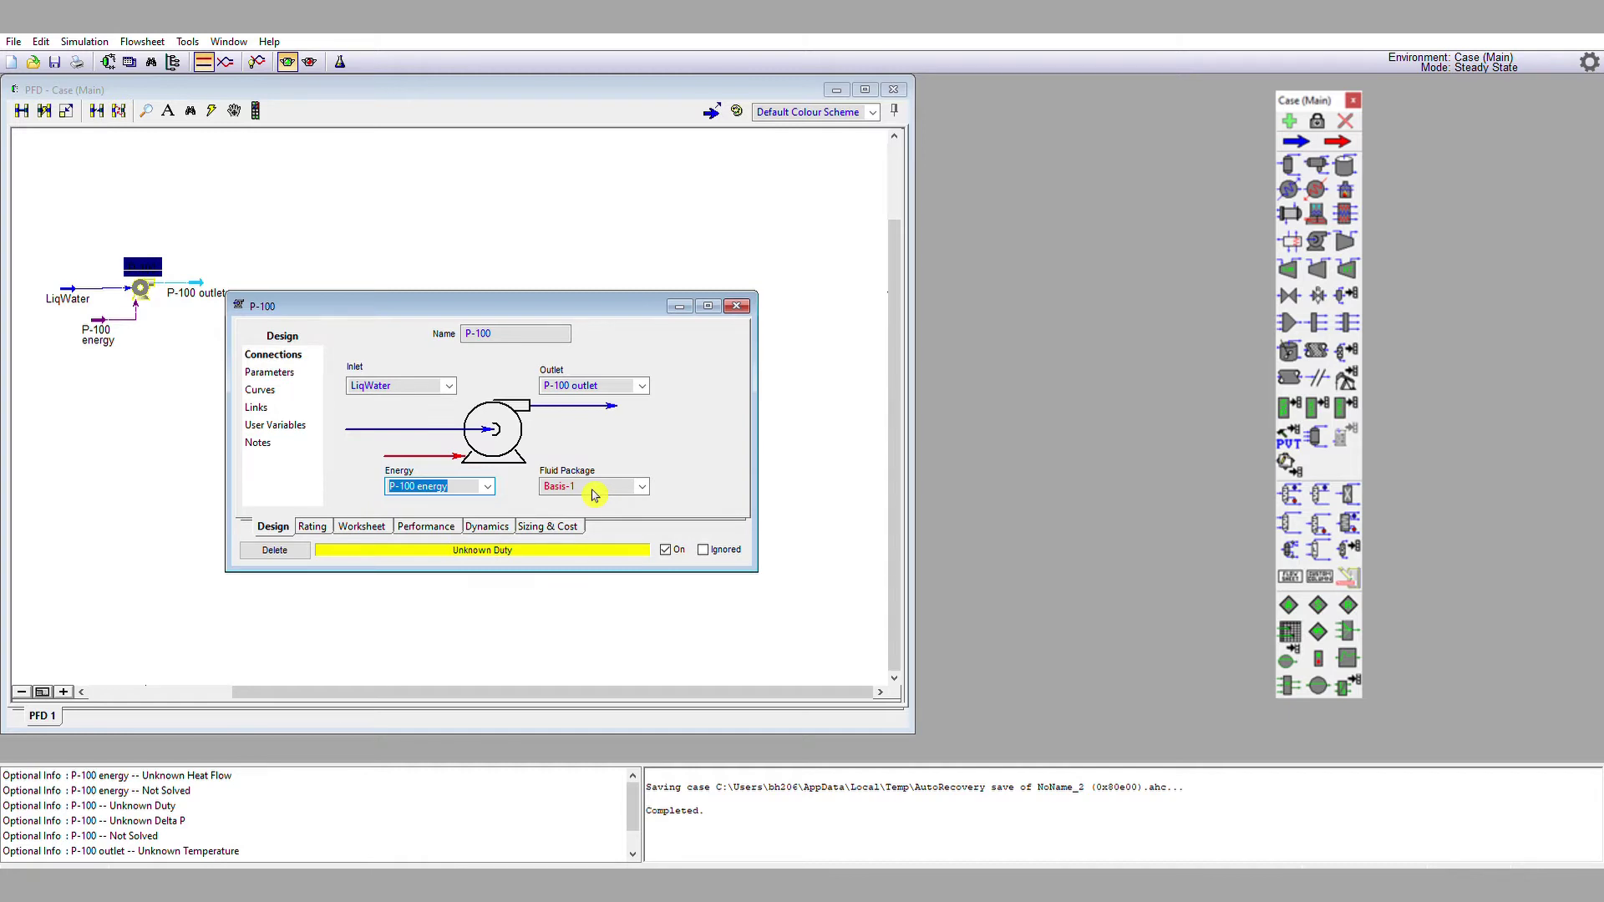
{"action": "left_click", "coordinate": [739, 306]}
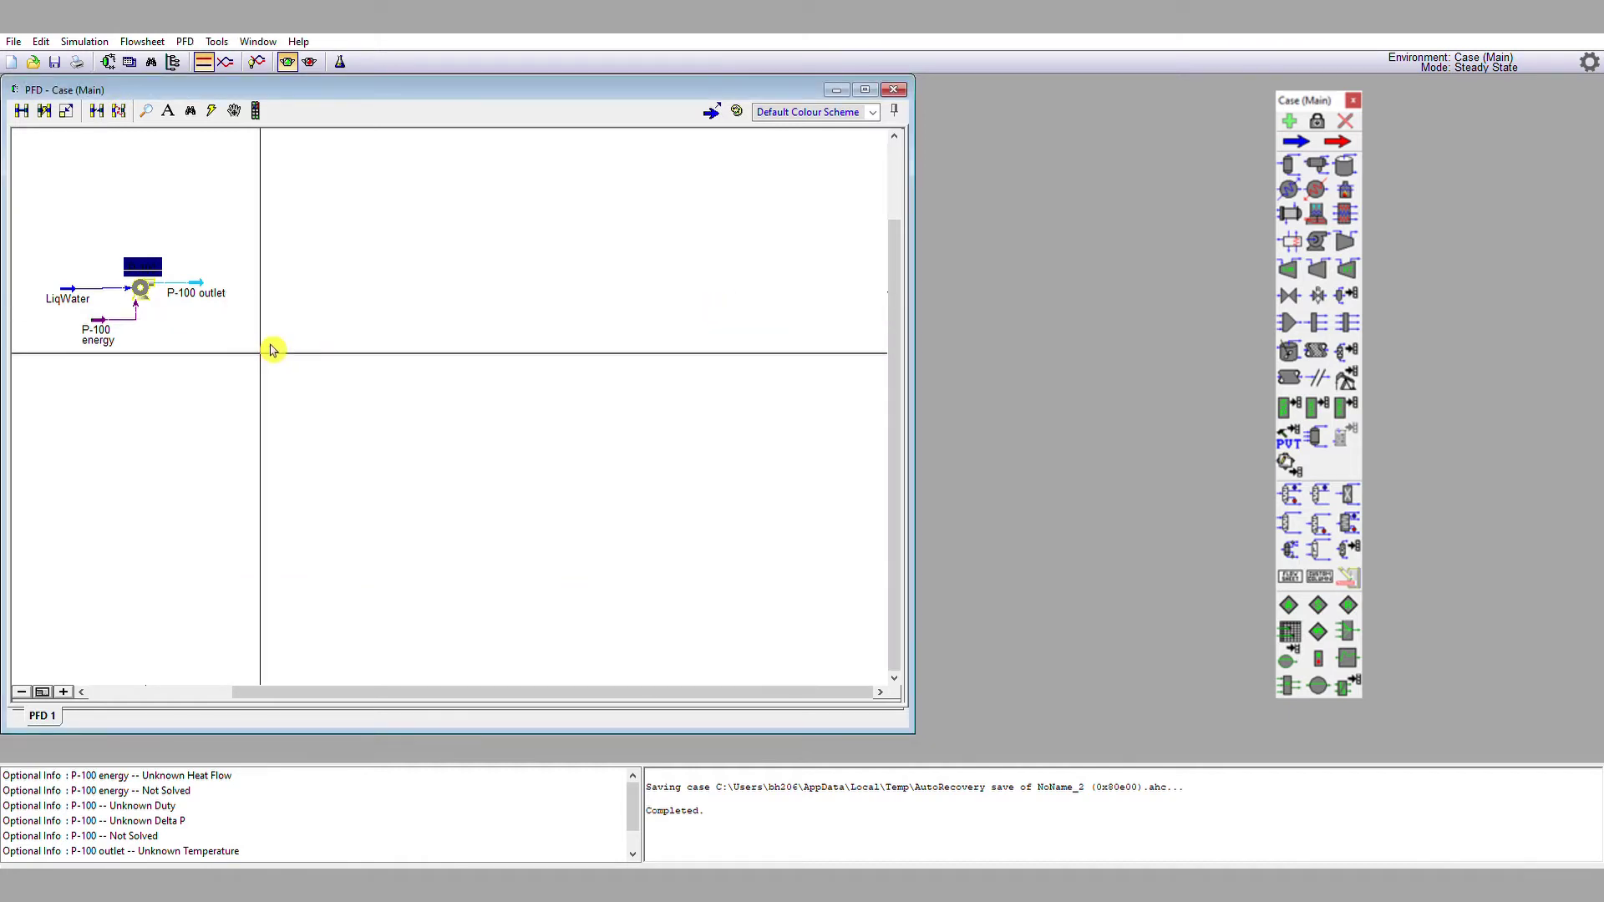
- Set the pressure of the P-100 outlet stream to 2500 kPa
{"action": "double_click", "coordinate": [212, 280]}
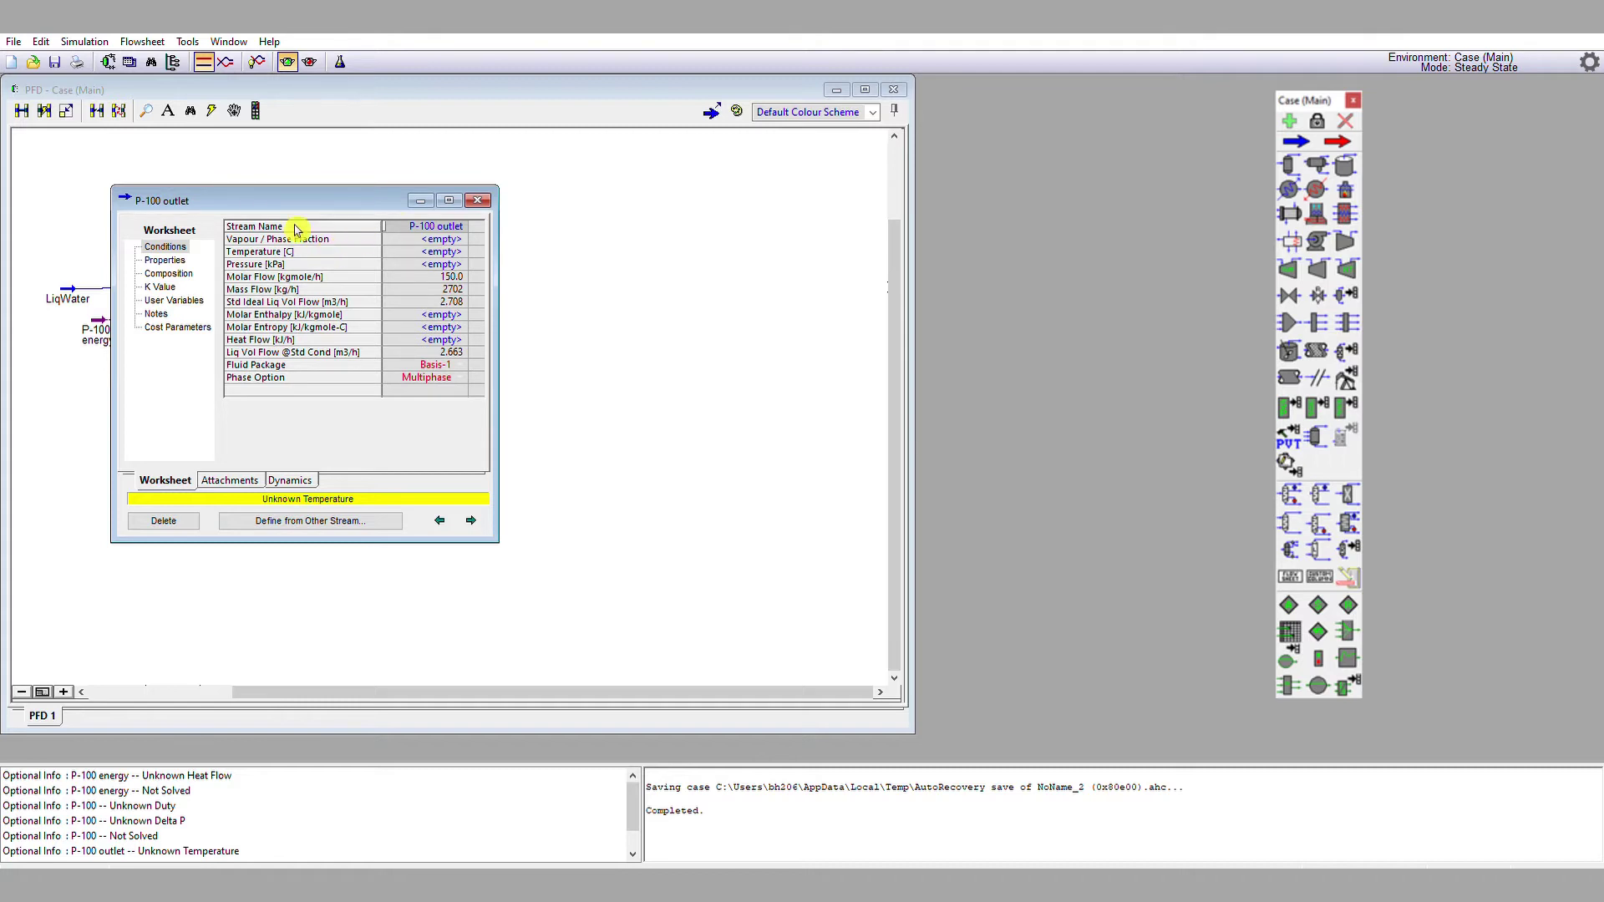
{"action": "left_click", "coordinate": [442, 264]}
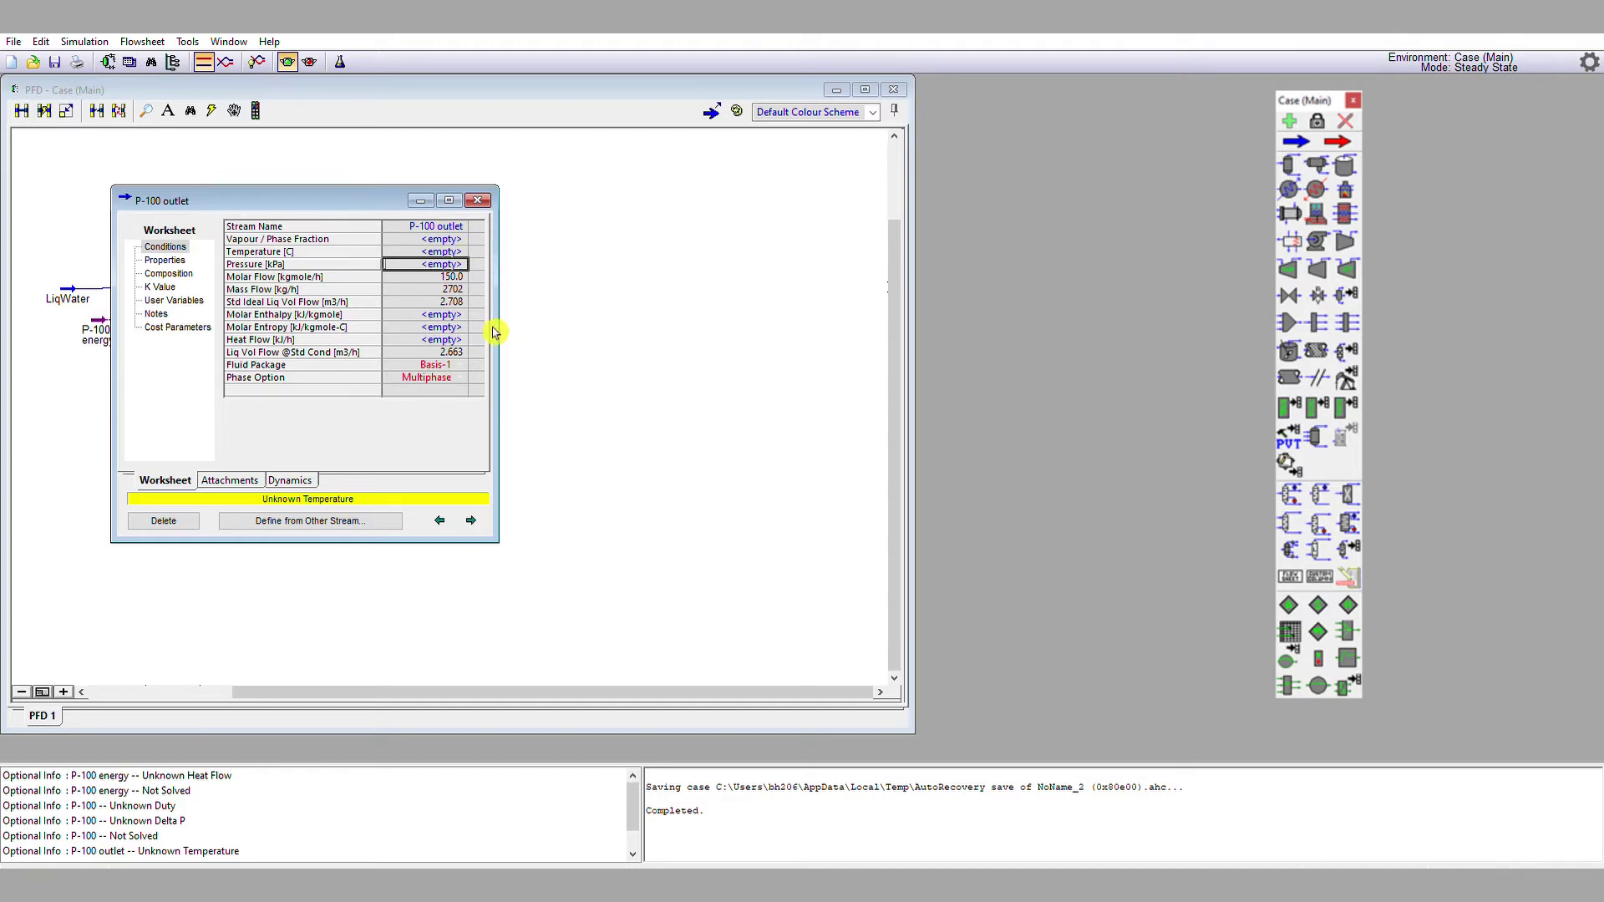
{"action": "type", "text": "2500"}
{"action": "key", "text": "Return"}
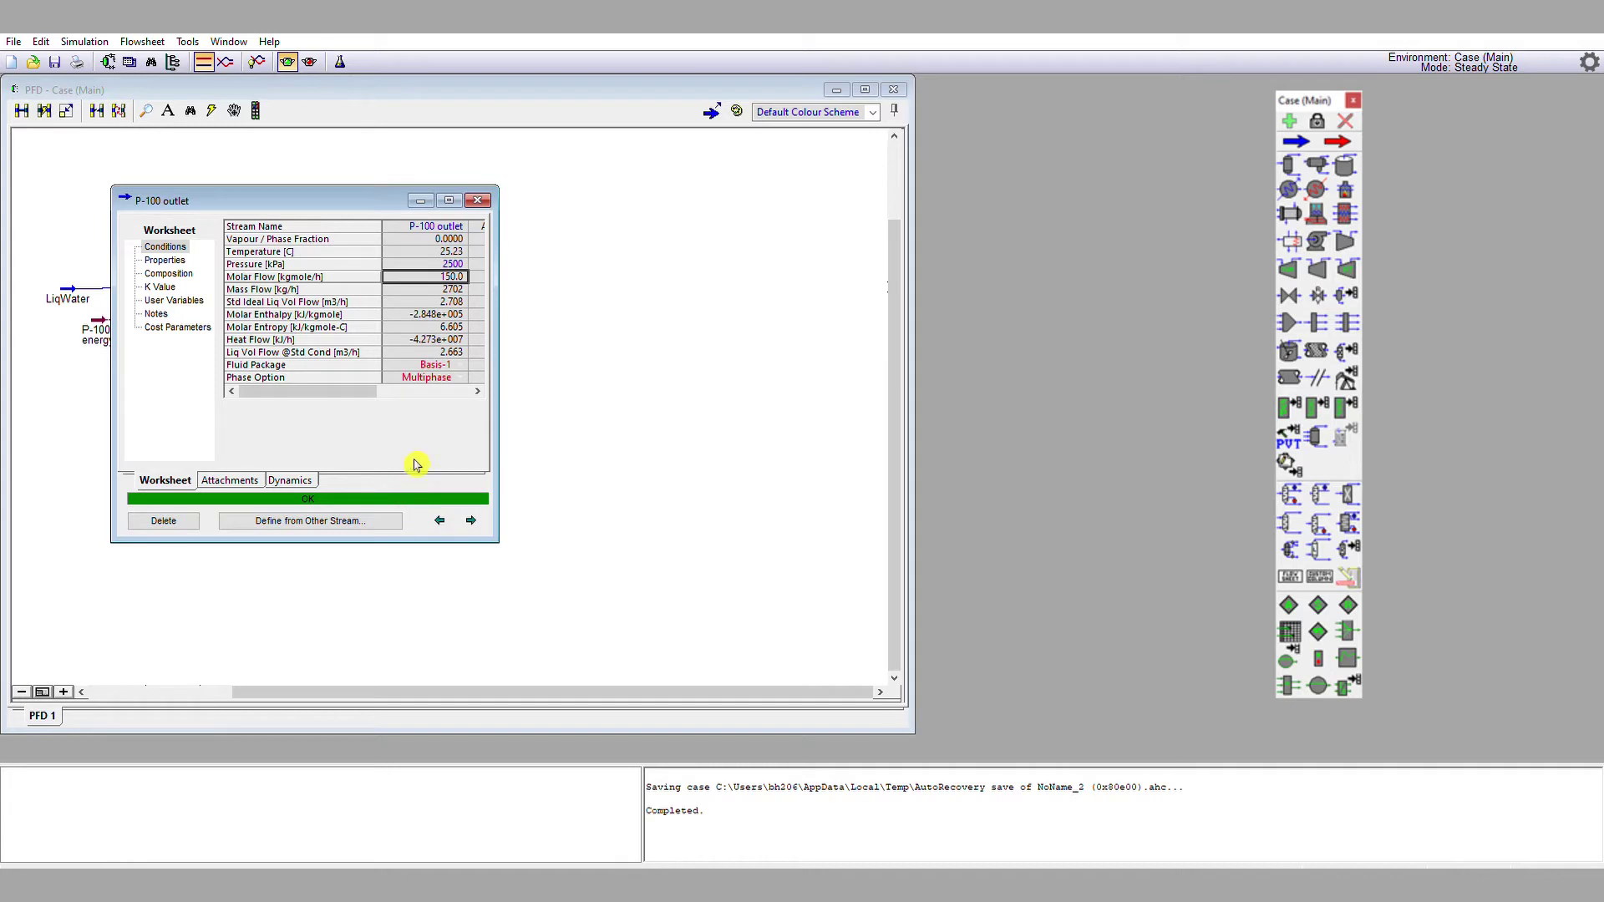
{"action": "left_click", "coordinate": [445, 250]}
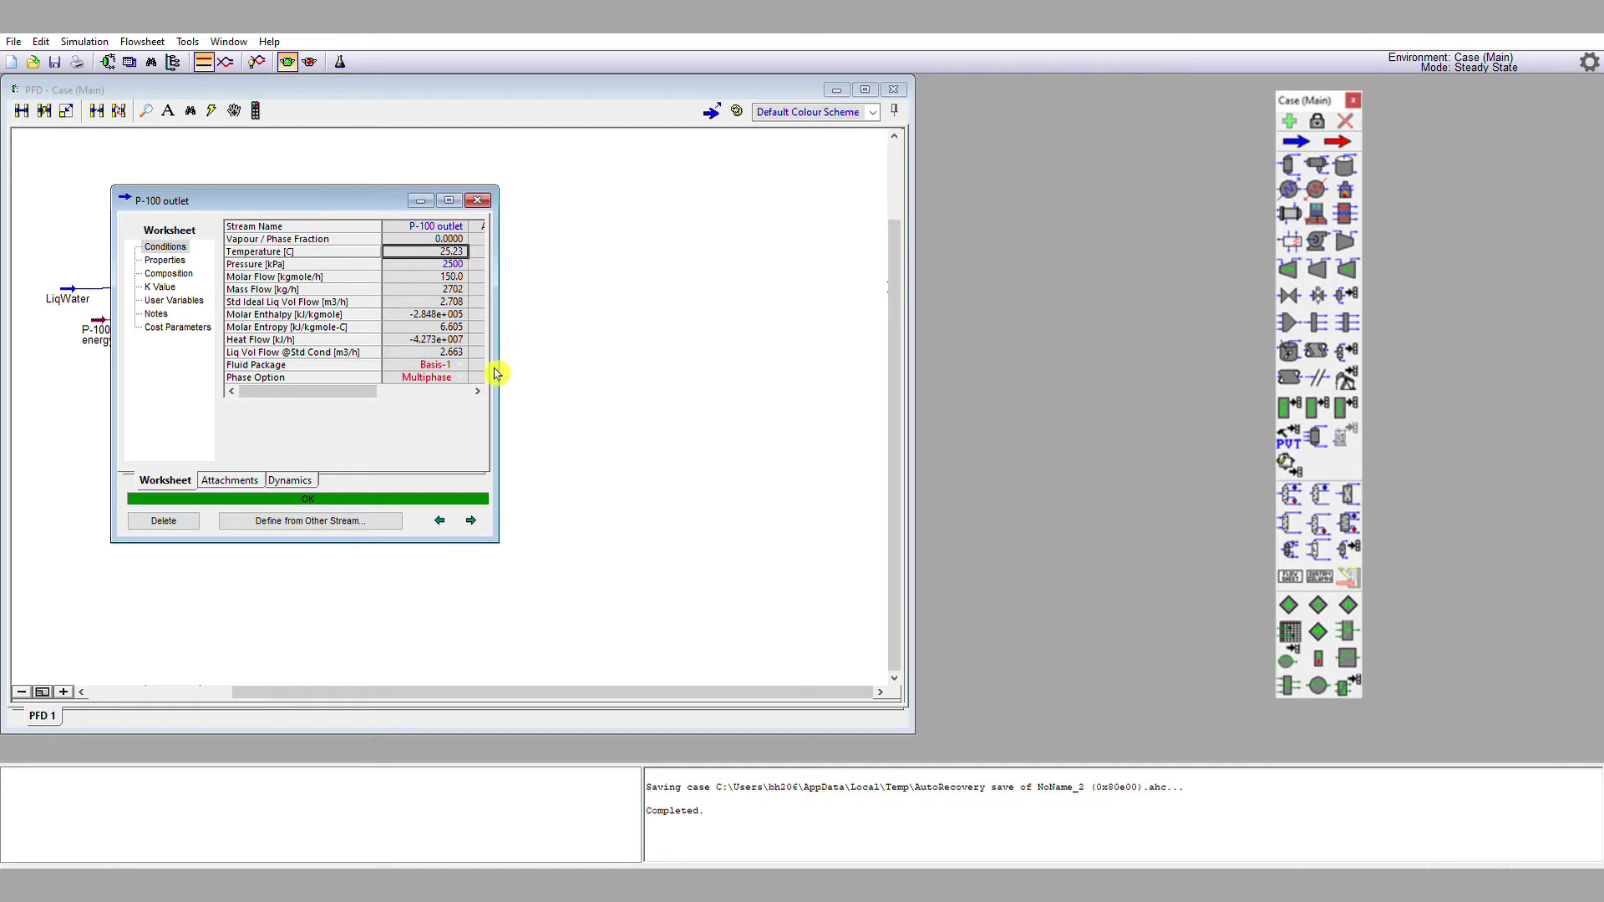
{"action": "left_click", "coordinate": [479, 197]}
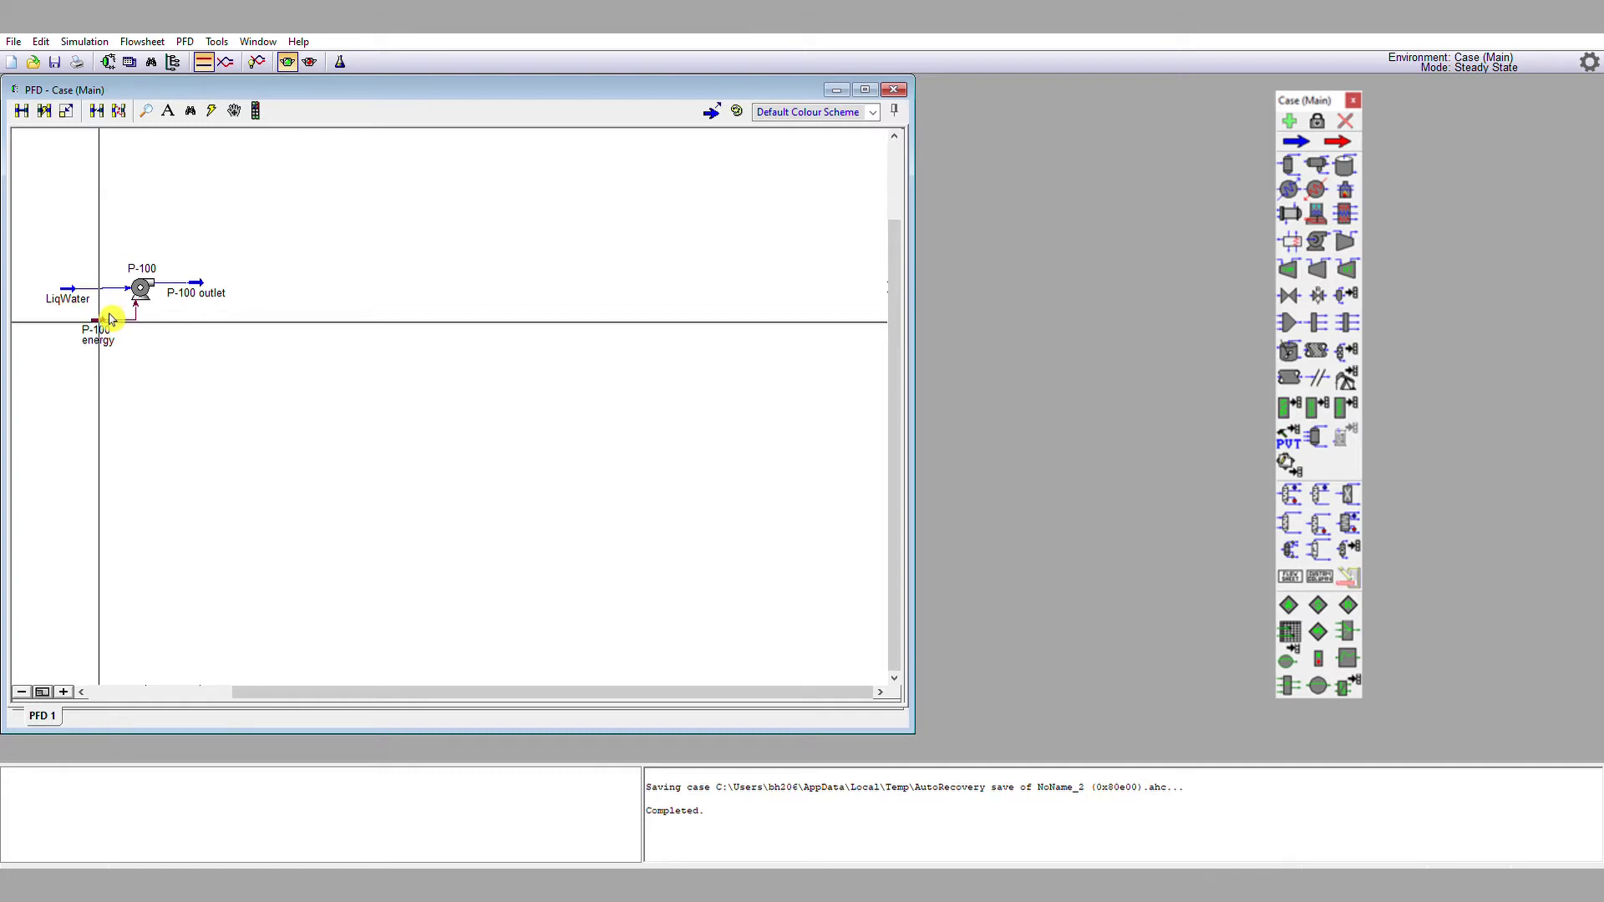
- Check the LiqWater stream's conditions, and move the P-100 energy stream further away from the pump, below LiqWater
{"action": "double_click", "coordinate": [79, 285]}
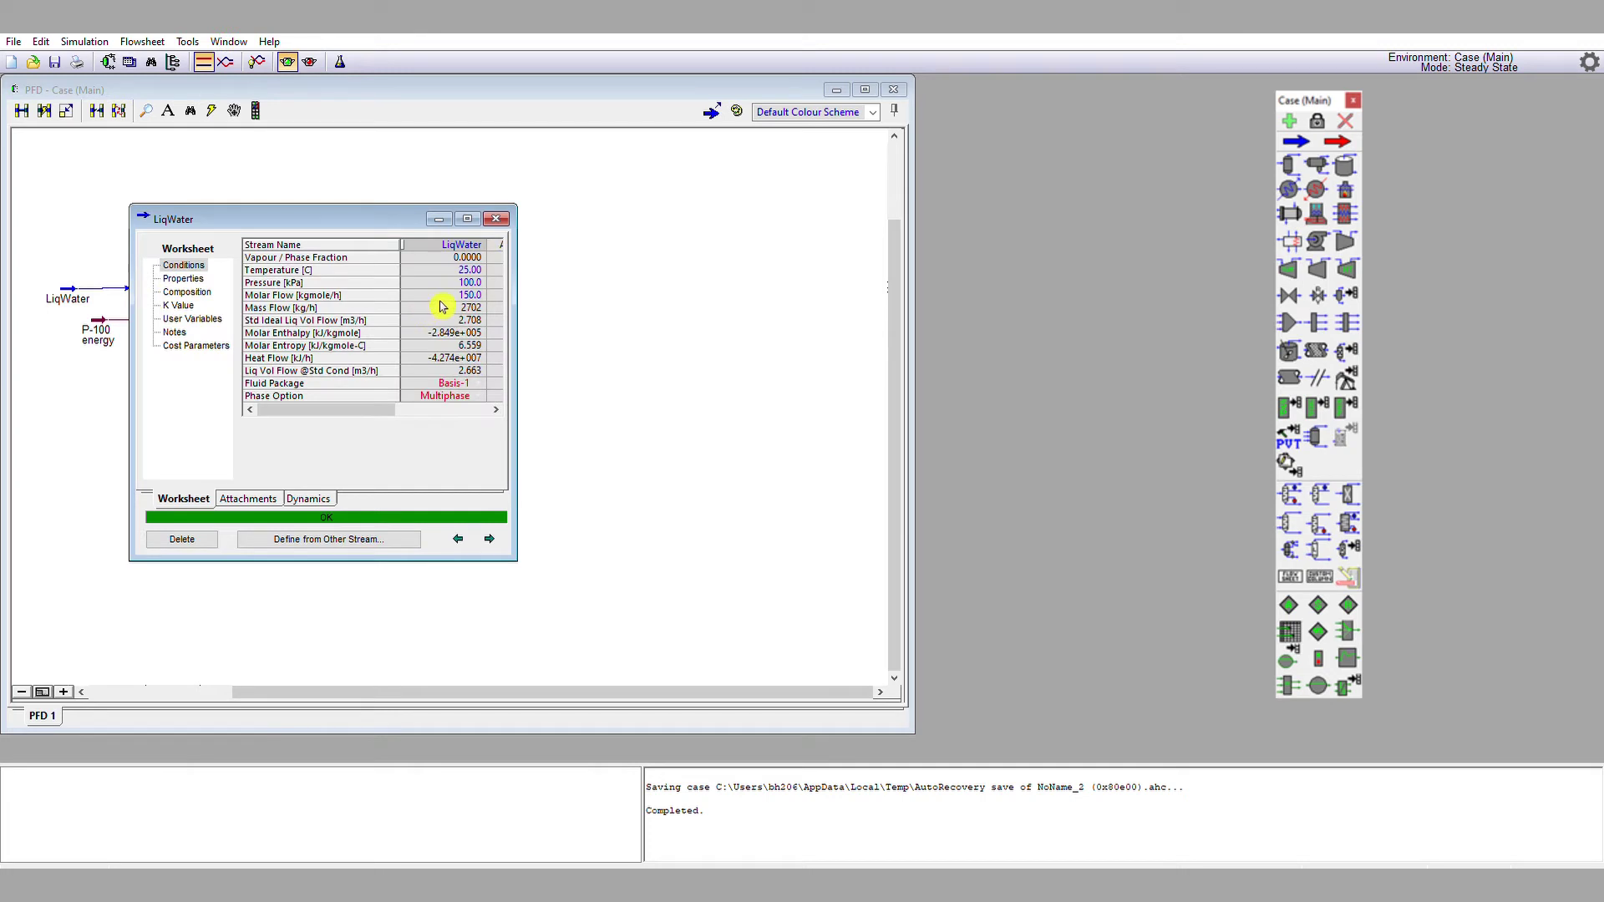
{"action": "left_click", "coordinate": [507, 215]}
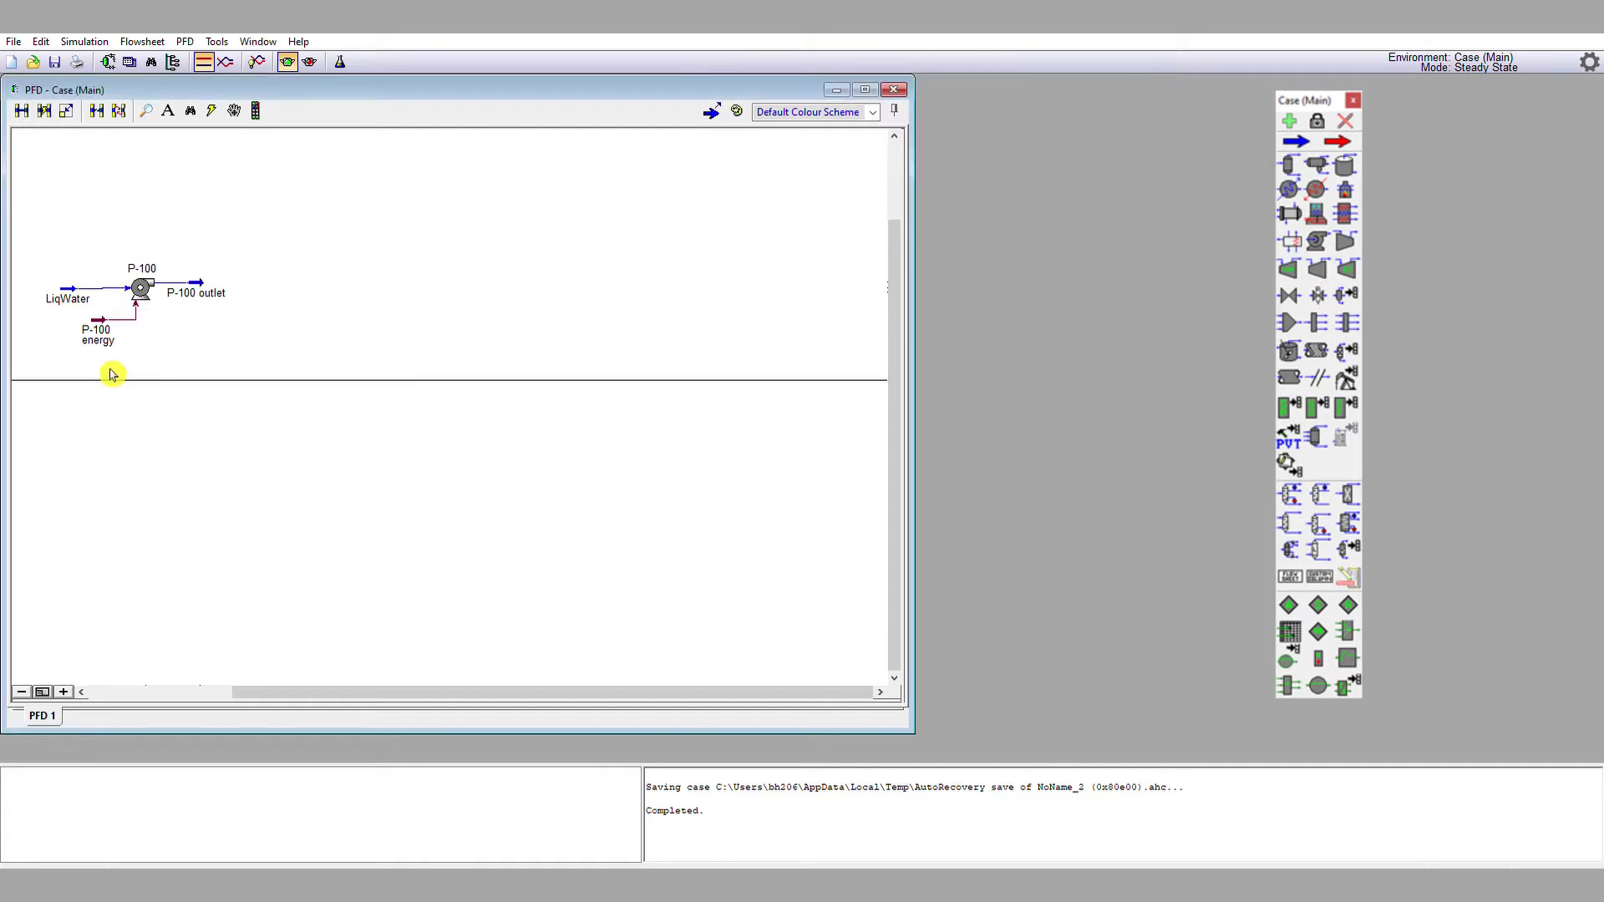
{"action": "left_click_drag", "start_coordinate": [115, 312], "coordinate": [77, 327]}
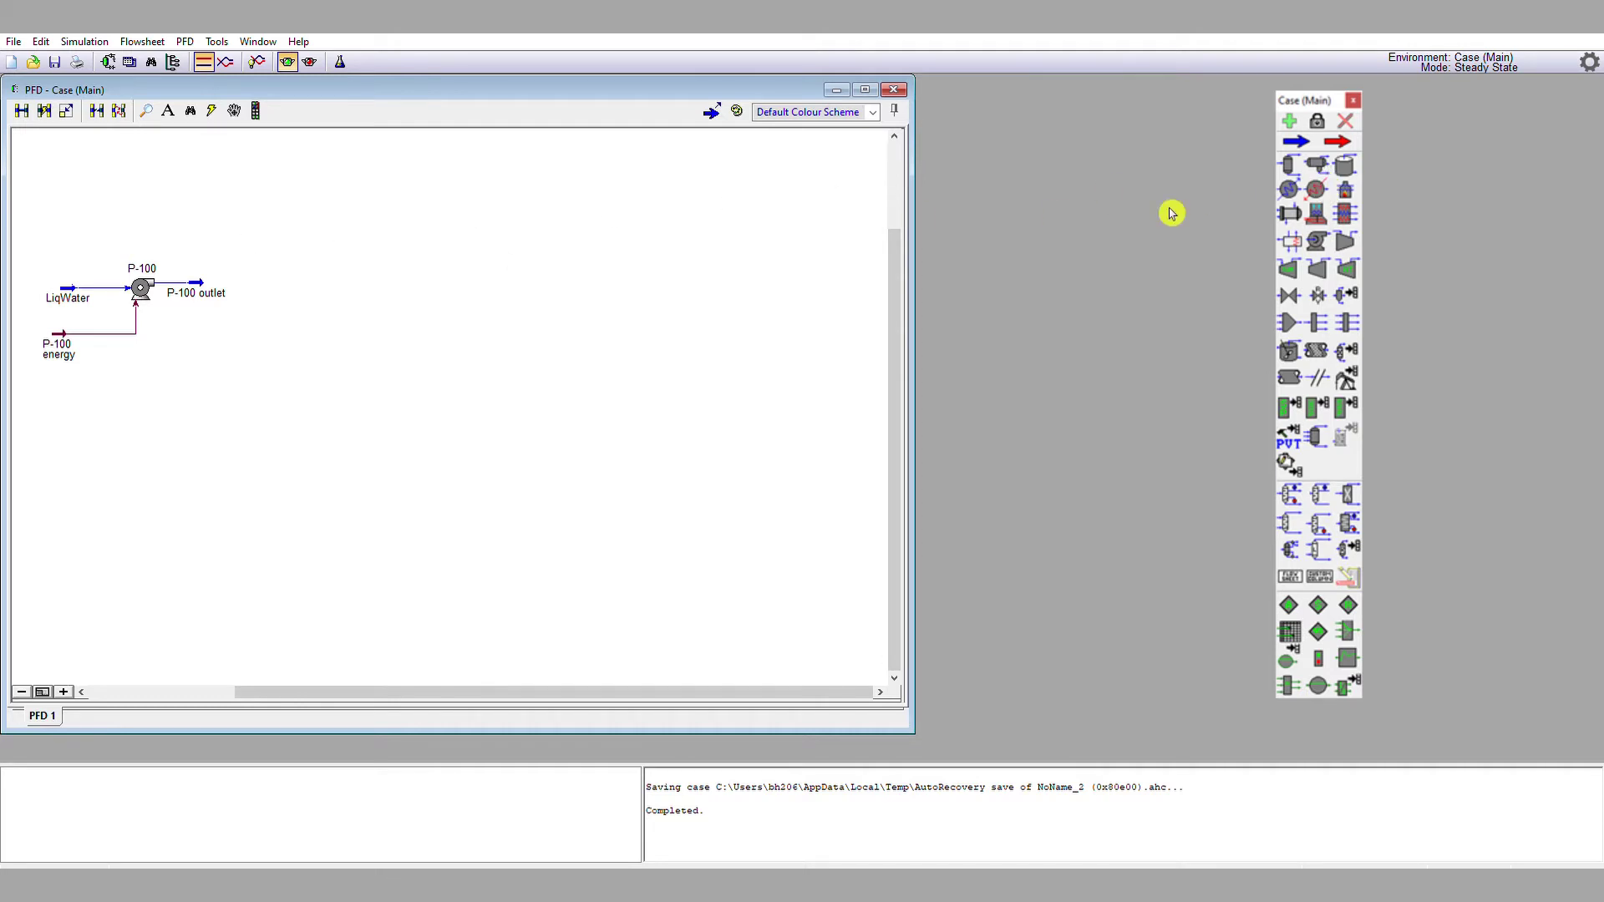
- Add a heater downstream of the pump and connect P-100 outlet as its inlet
{"action": "left_click", "coordinate": [1331, 193]}
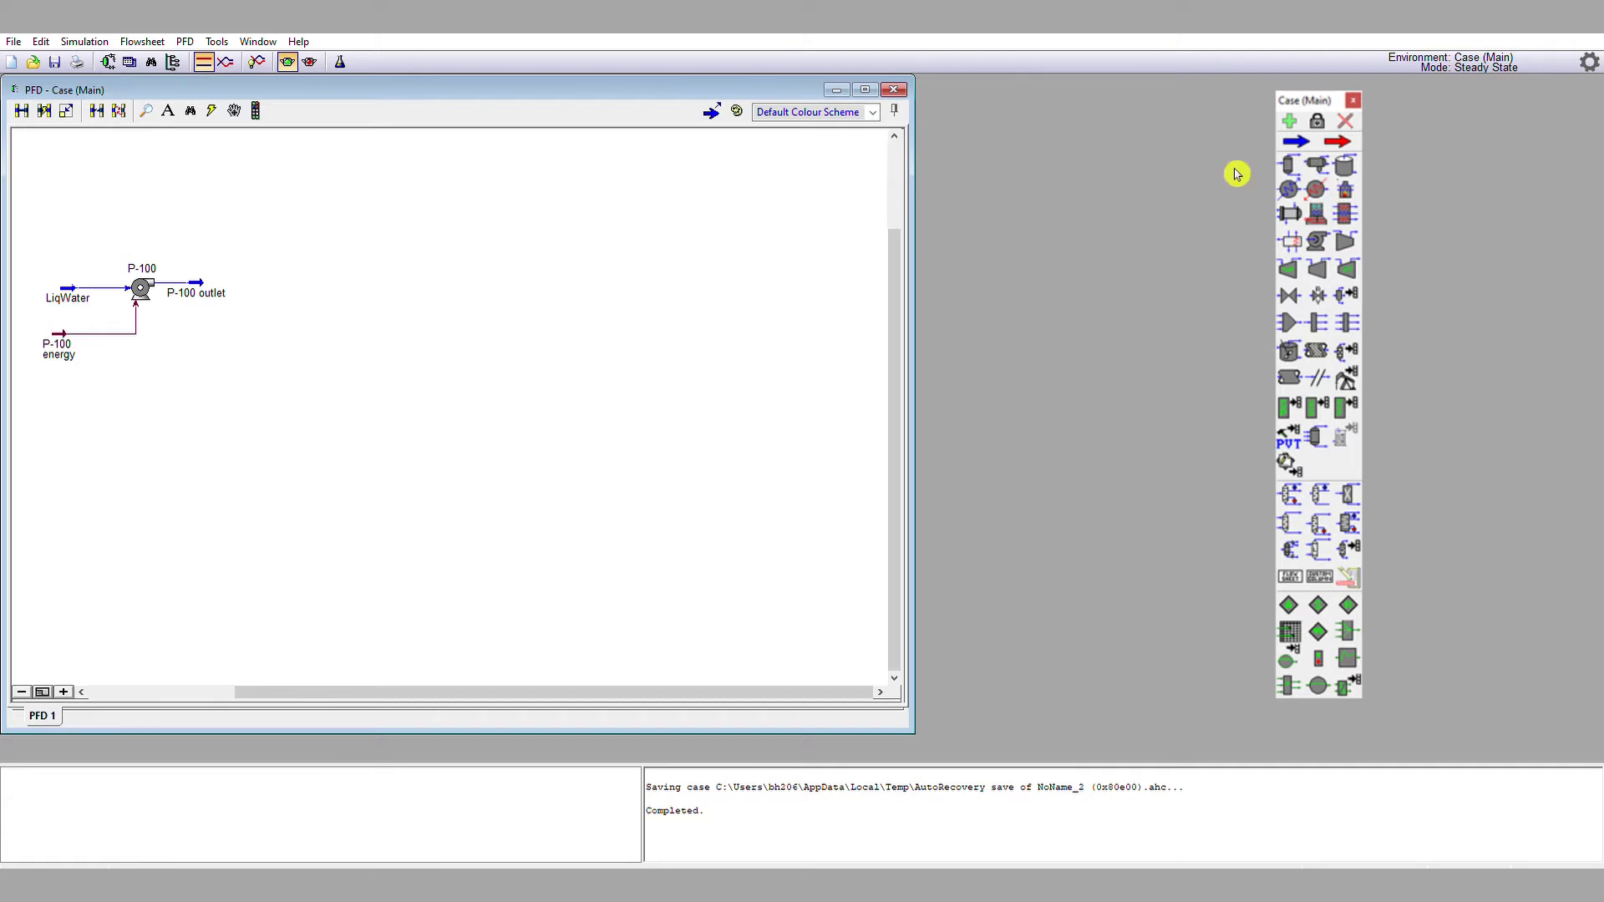
{"action": "left_click", "coordinate": [290, 266]}
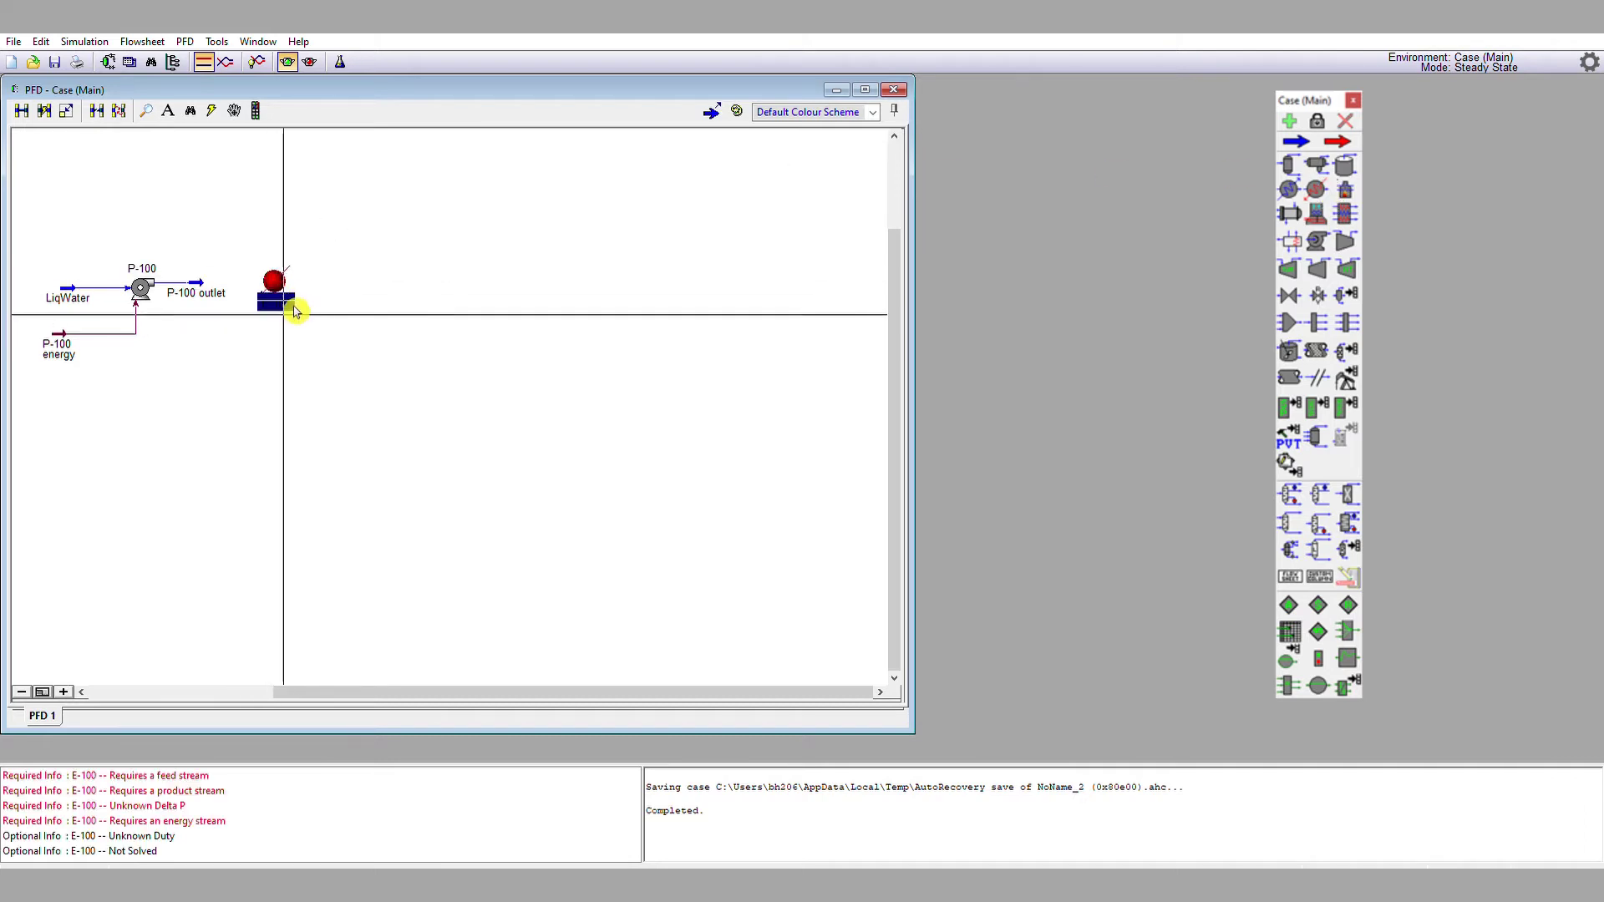
{"action": "double_click", "coordinate": [287, 288]}
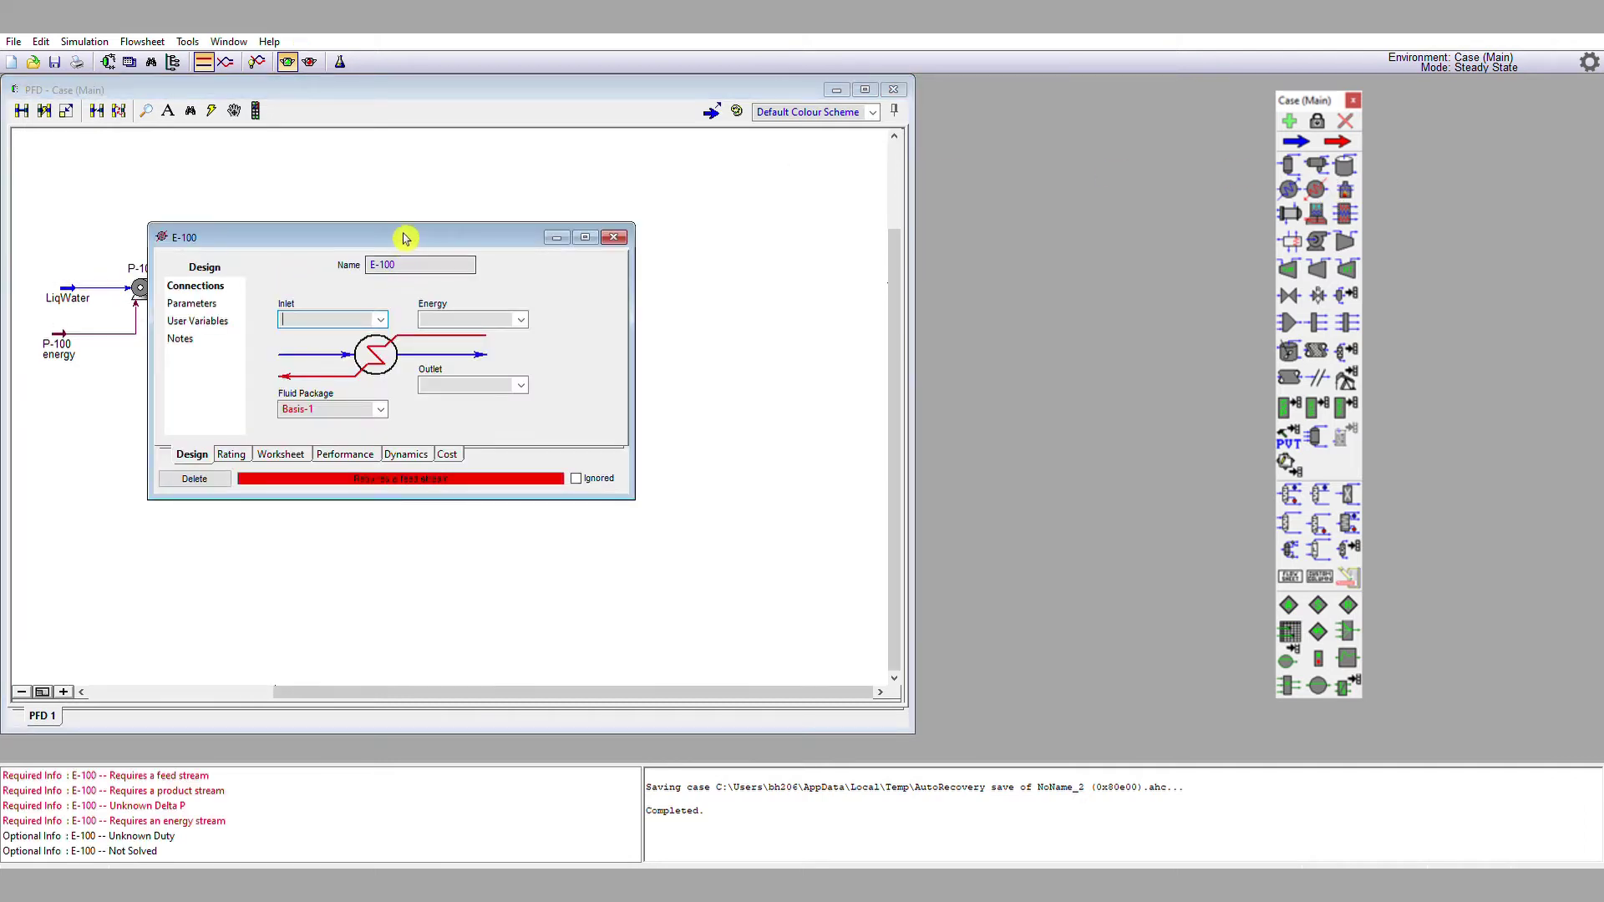
{"action": "left_click_drag", "start_coordinate": [404, 239], "coordinate": [410, 345]}
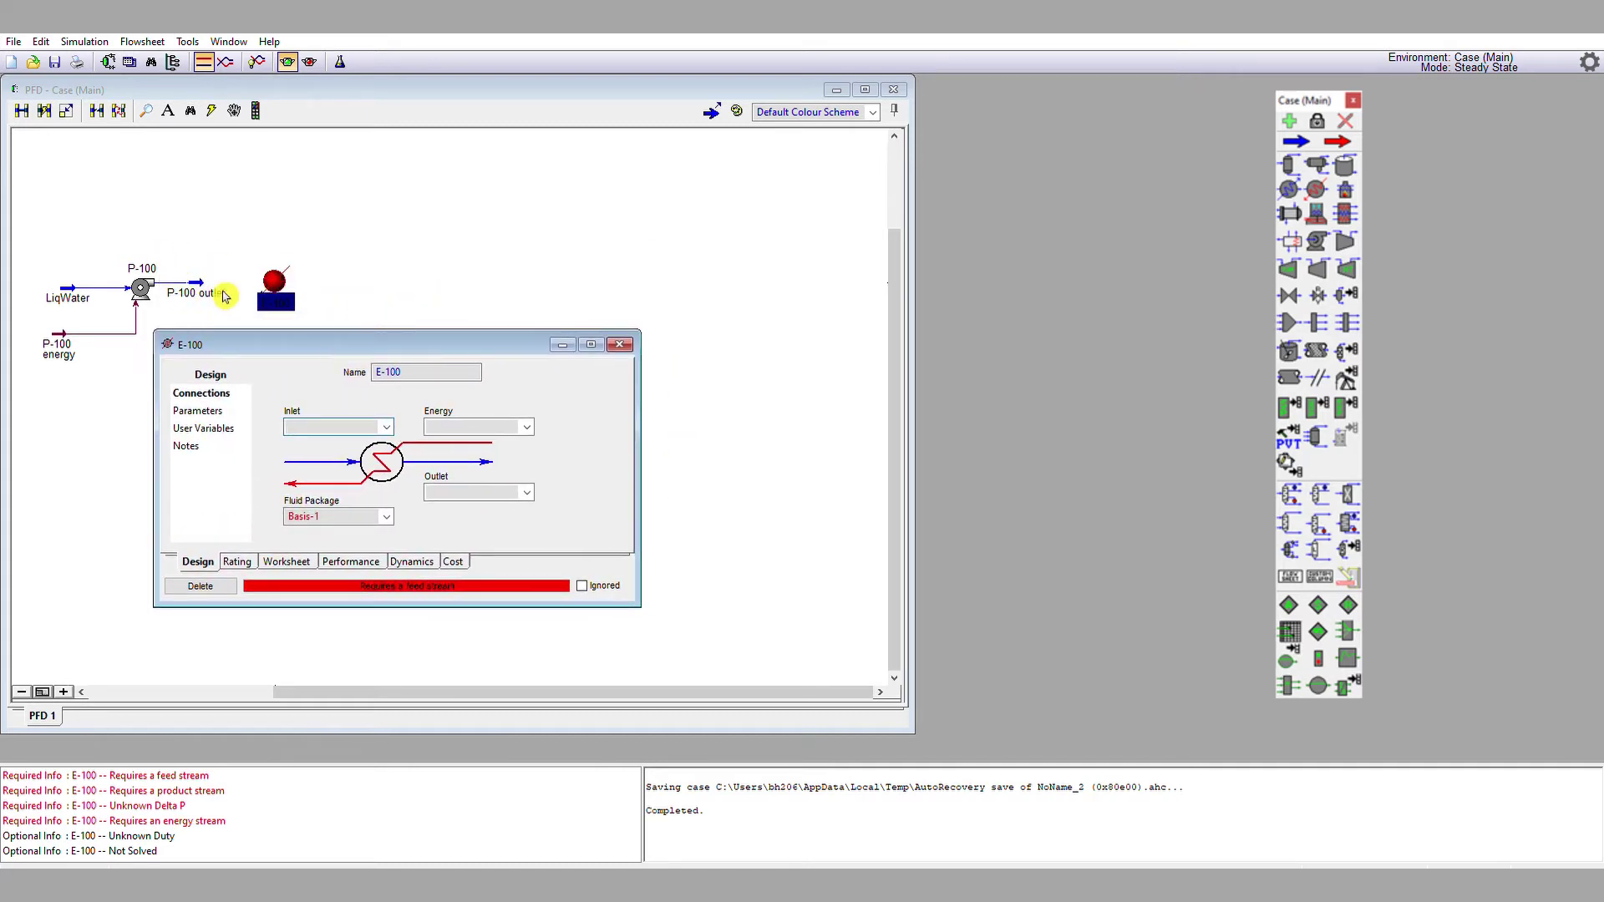
{"action": "left_click", "coordinate": [375, 425]}
{"action": "left_click", "coordinate": [368, 441]}
- Create the heater's energy stream "E-100 energy" and its outlet stream "E-100 out"
{"action": "left_click", "coordinate": [465, 426]}
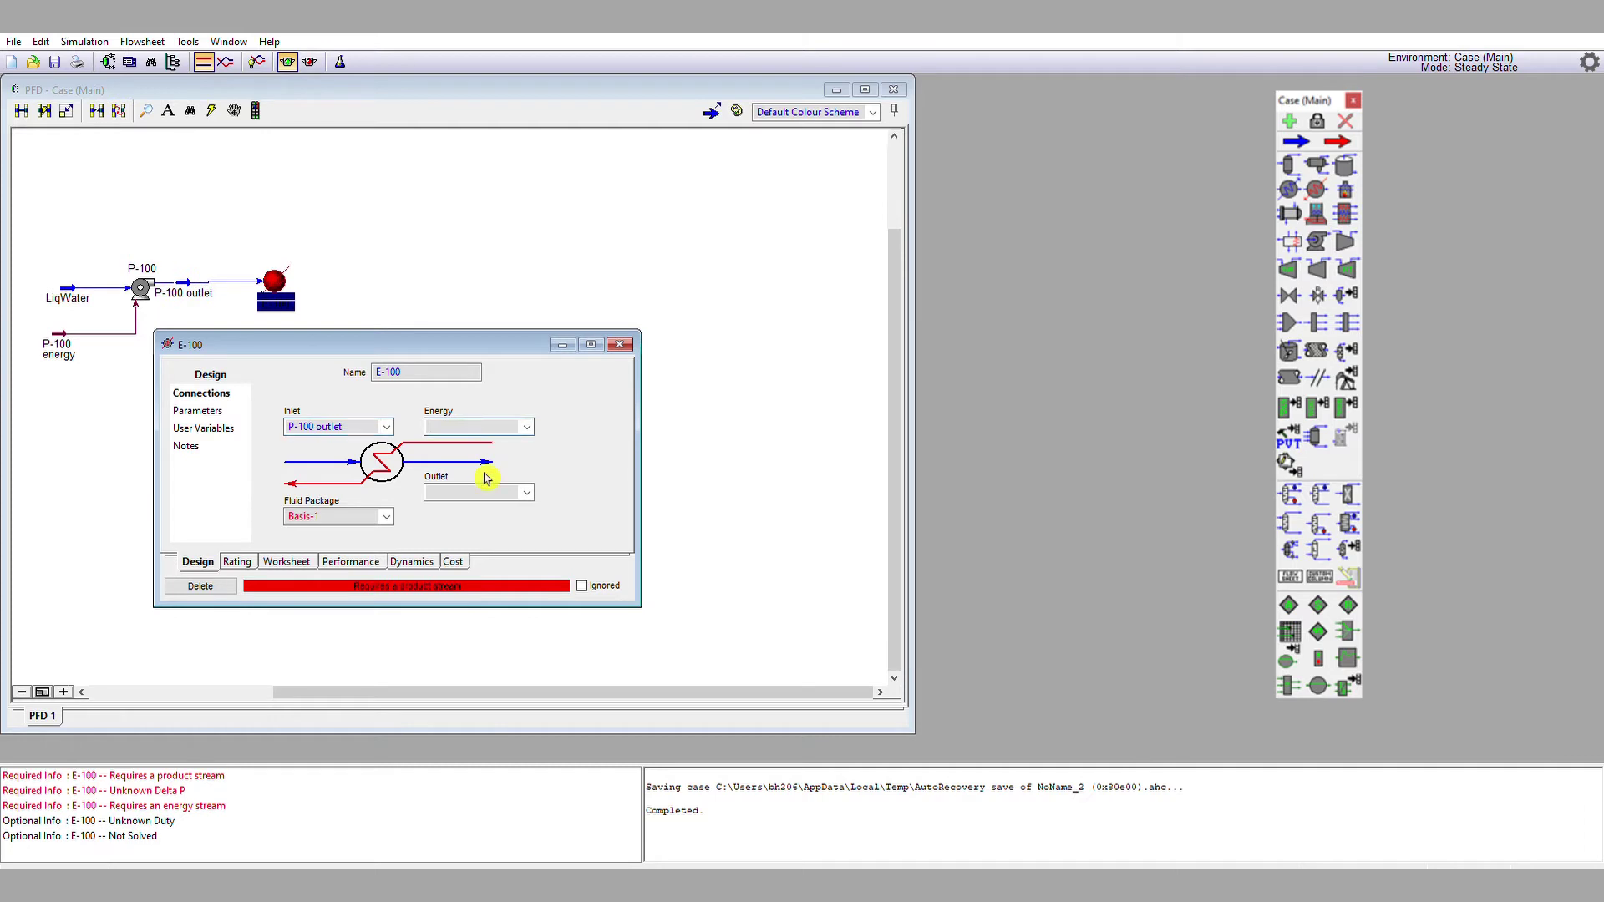
{"action": "type", "text": "E-100 energy"}
{"action": "left_click", "coordinate": [479, 485]}
{"action": "type", "text": "E-100"}
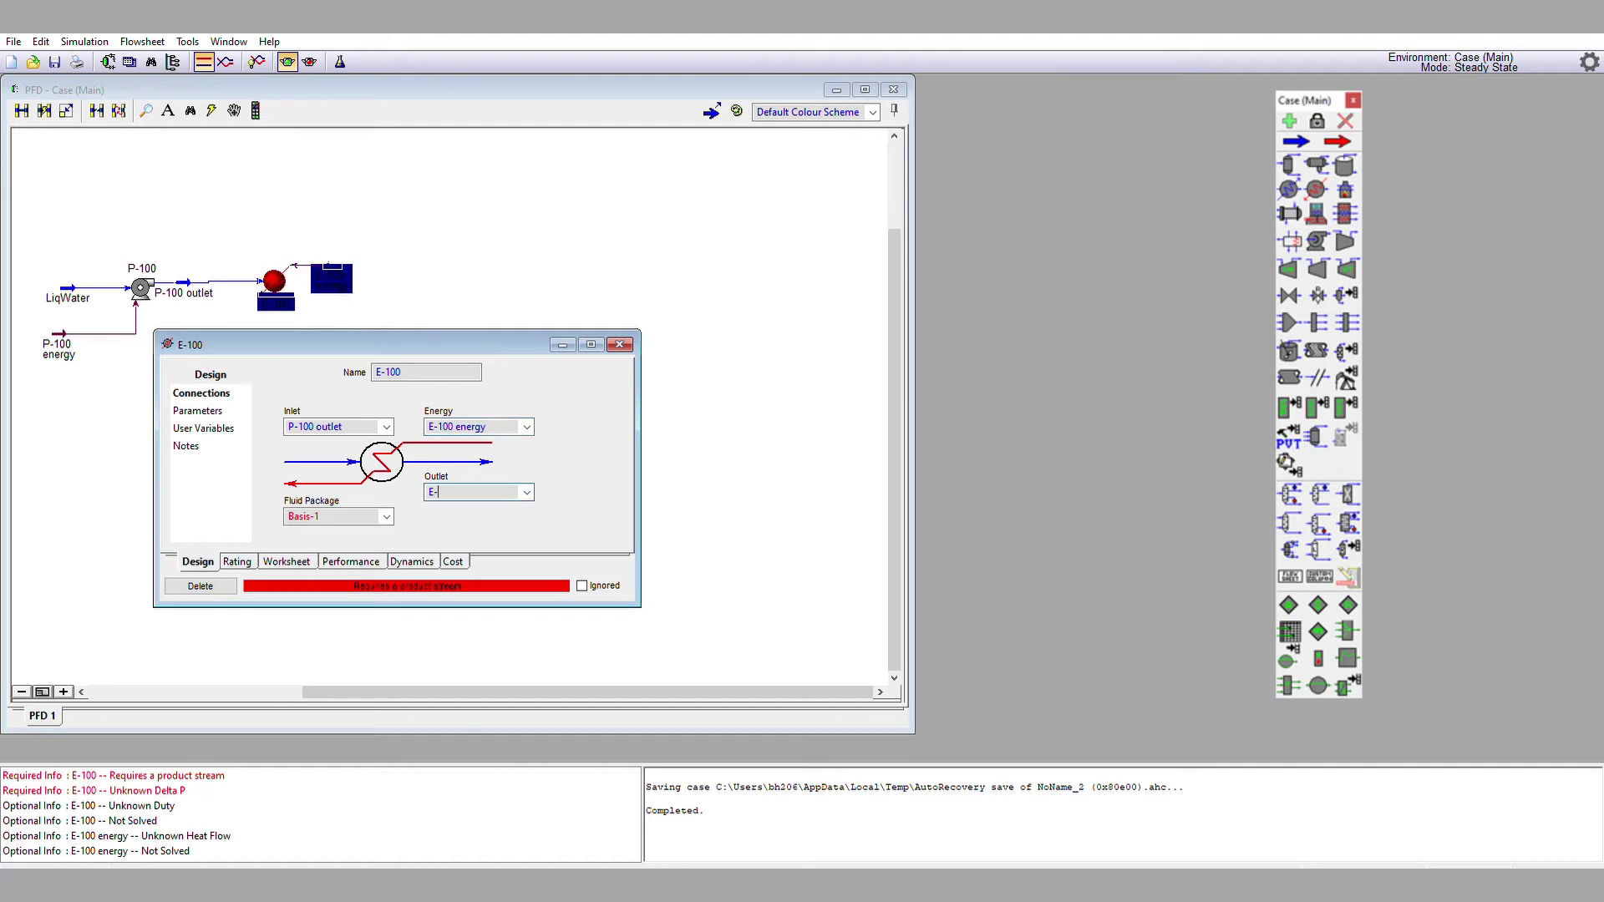
{"action": "type", "text": " out"}
{"action": "key", "text": "Return"}
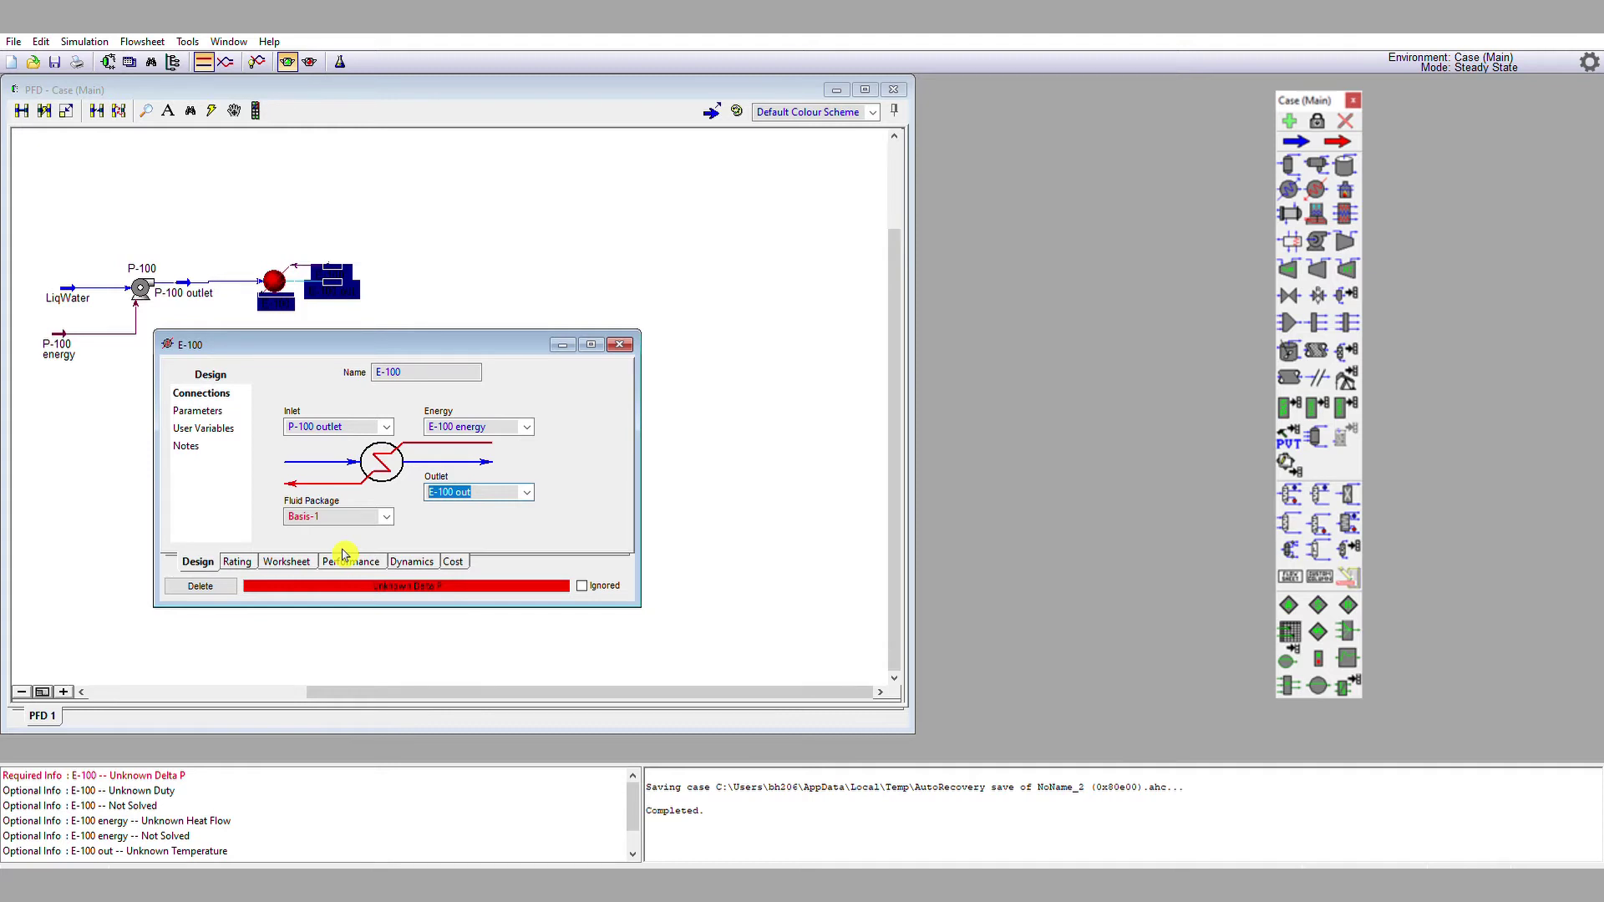
- Set the heater's Delta P to 0.2 kPa, and move the E-100 energy stream up, clear of the outlet stream
{"action": "left_click", "coordinate": [207, 409]}
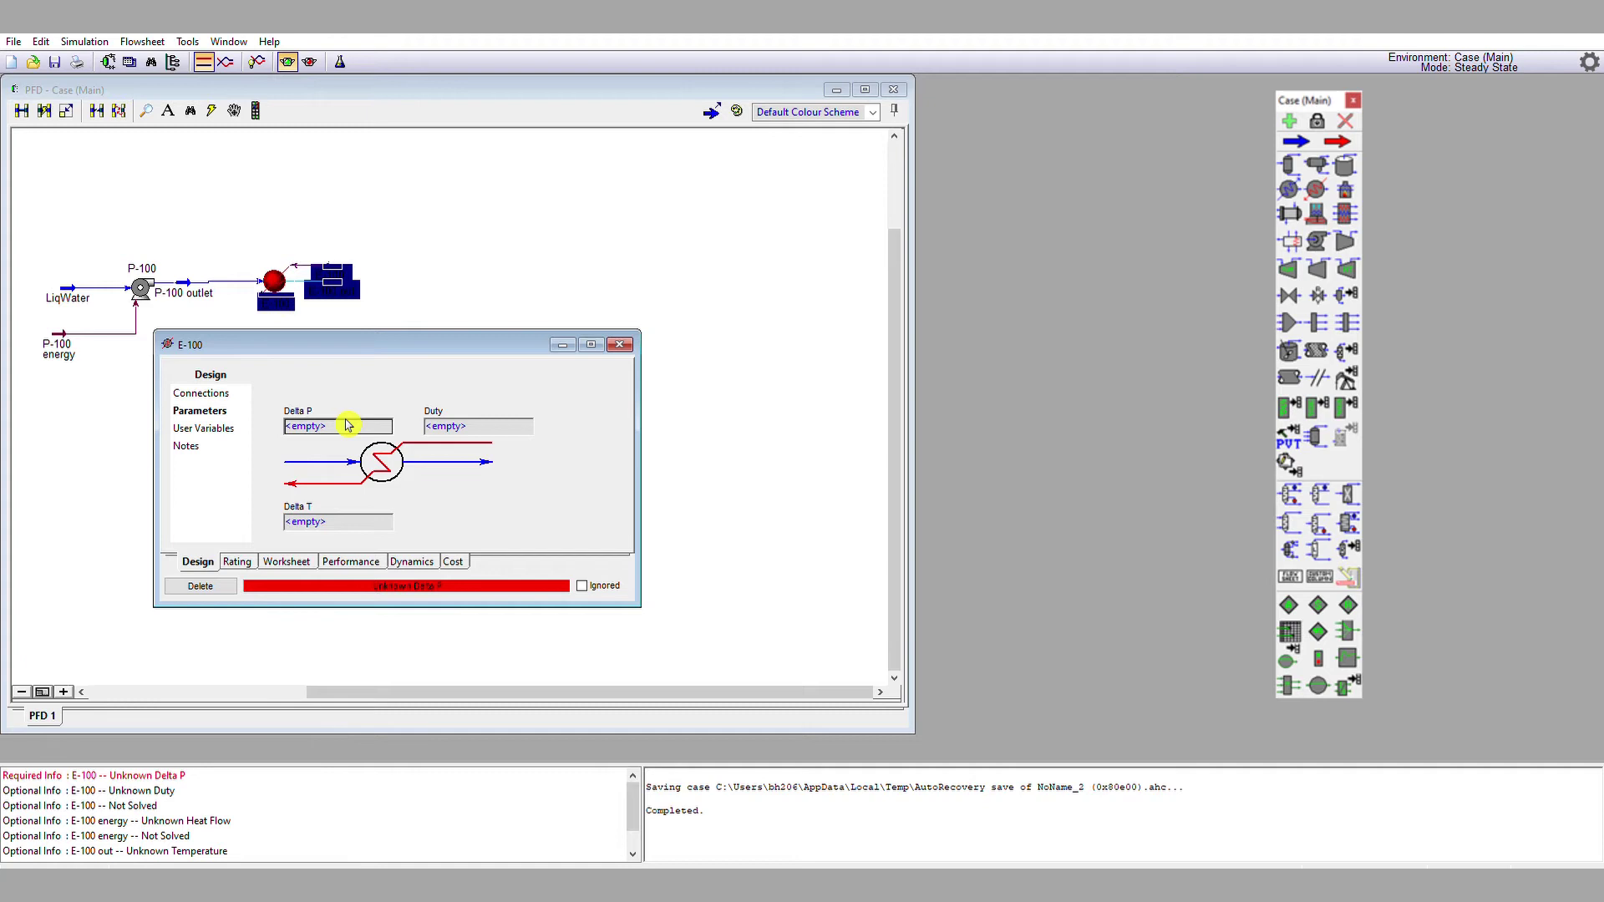
{"action": "left_click", "coordinate": [347, 425]}
{"action": "left_click", "coordinate": [347, 425]}
{"action": "type", "text": "0.2"}
{"action": "key", "text": "Return"}
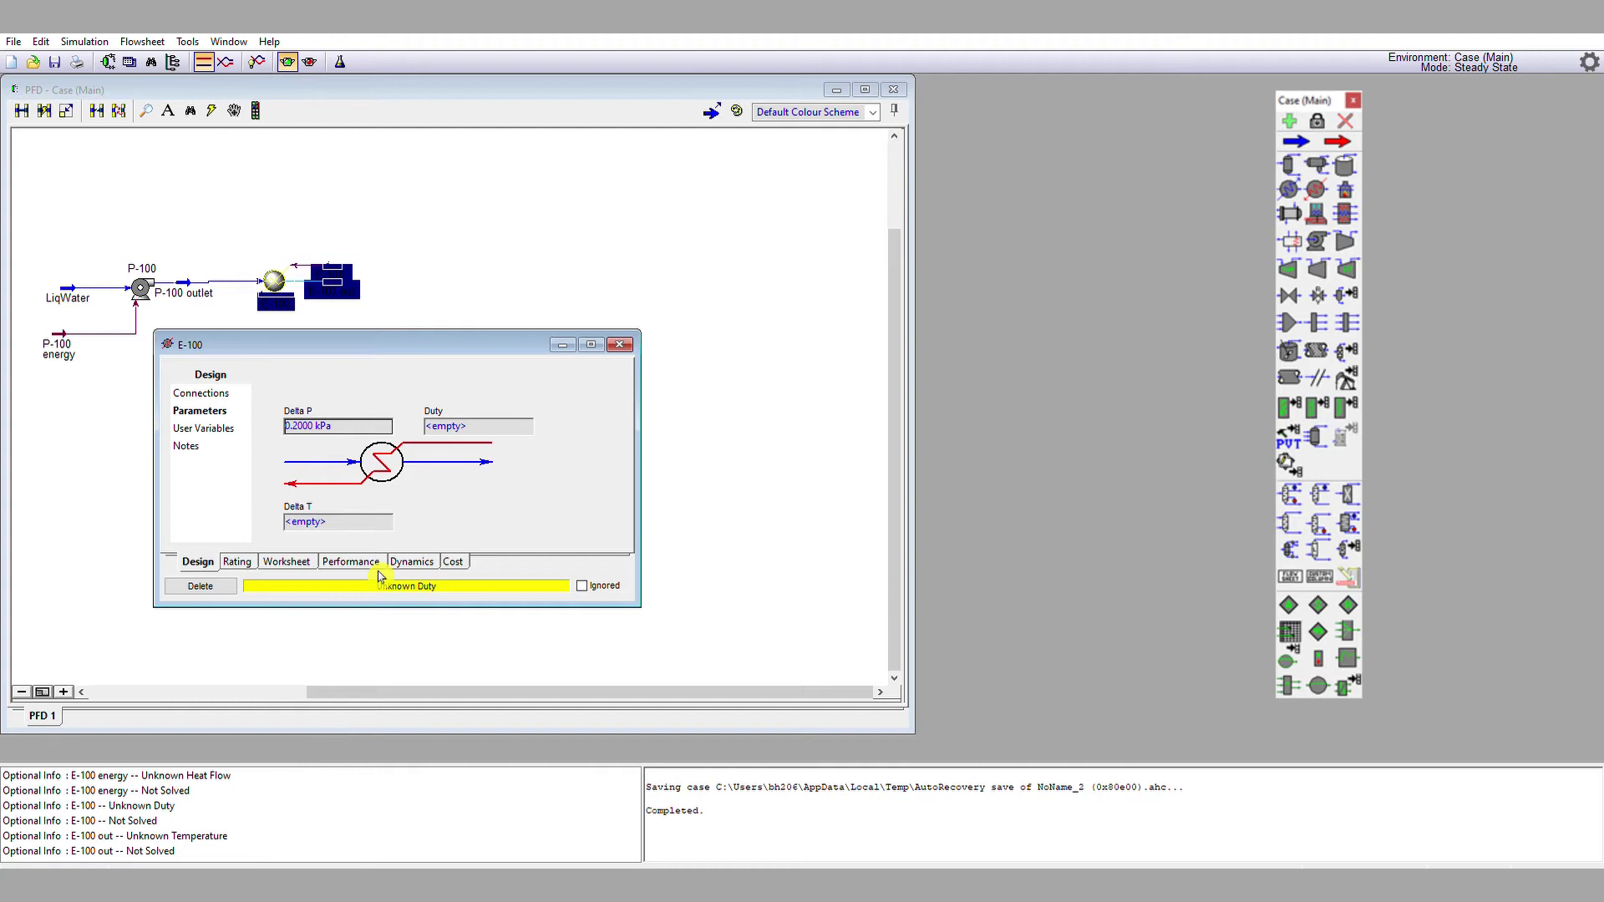
{"action": "left_click", "coordinate": [619, 344]}
{"action": "left_click_drag", "start_coordinate": [361, 256], "coordinate": [378, 220]}
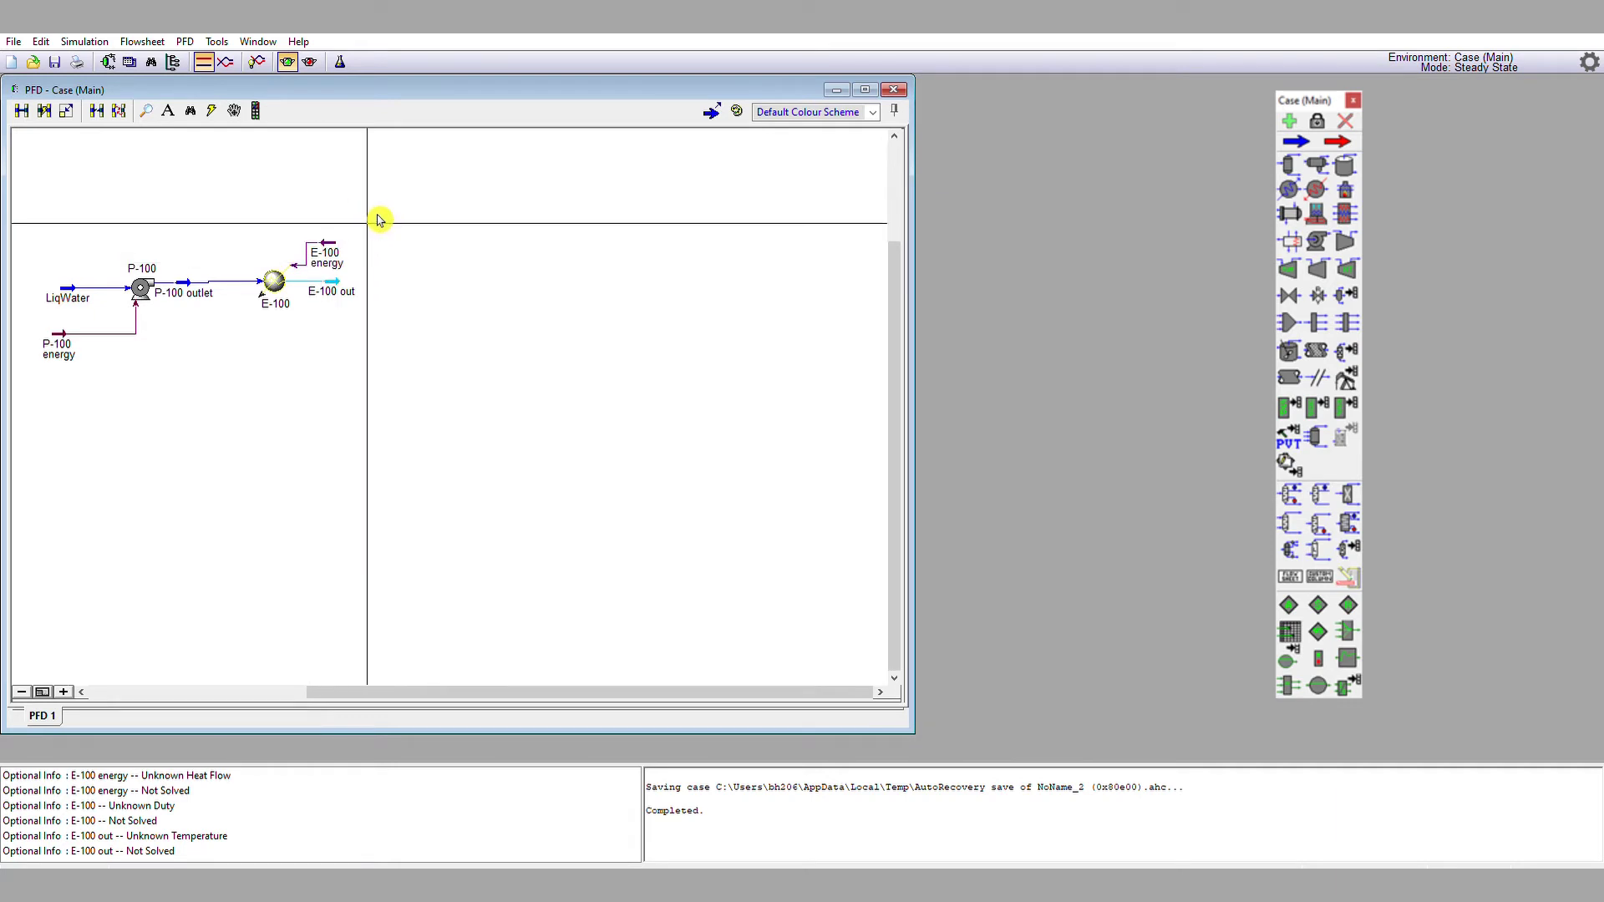
- Set the temperature of the E-100 out stream to 100 °C
{"action": "double_click", "coordinate": [282, 279]}
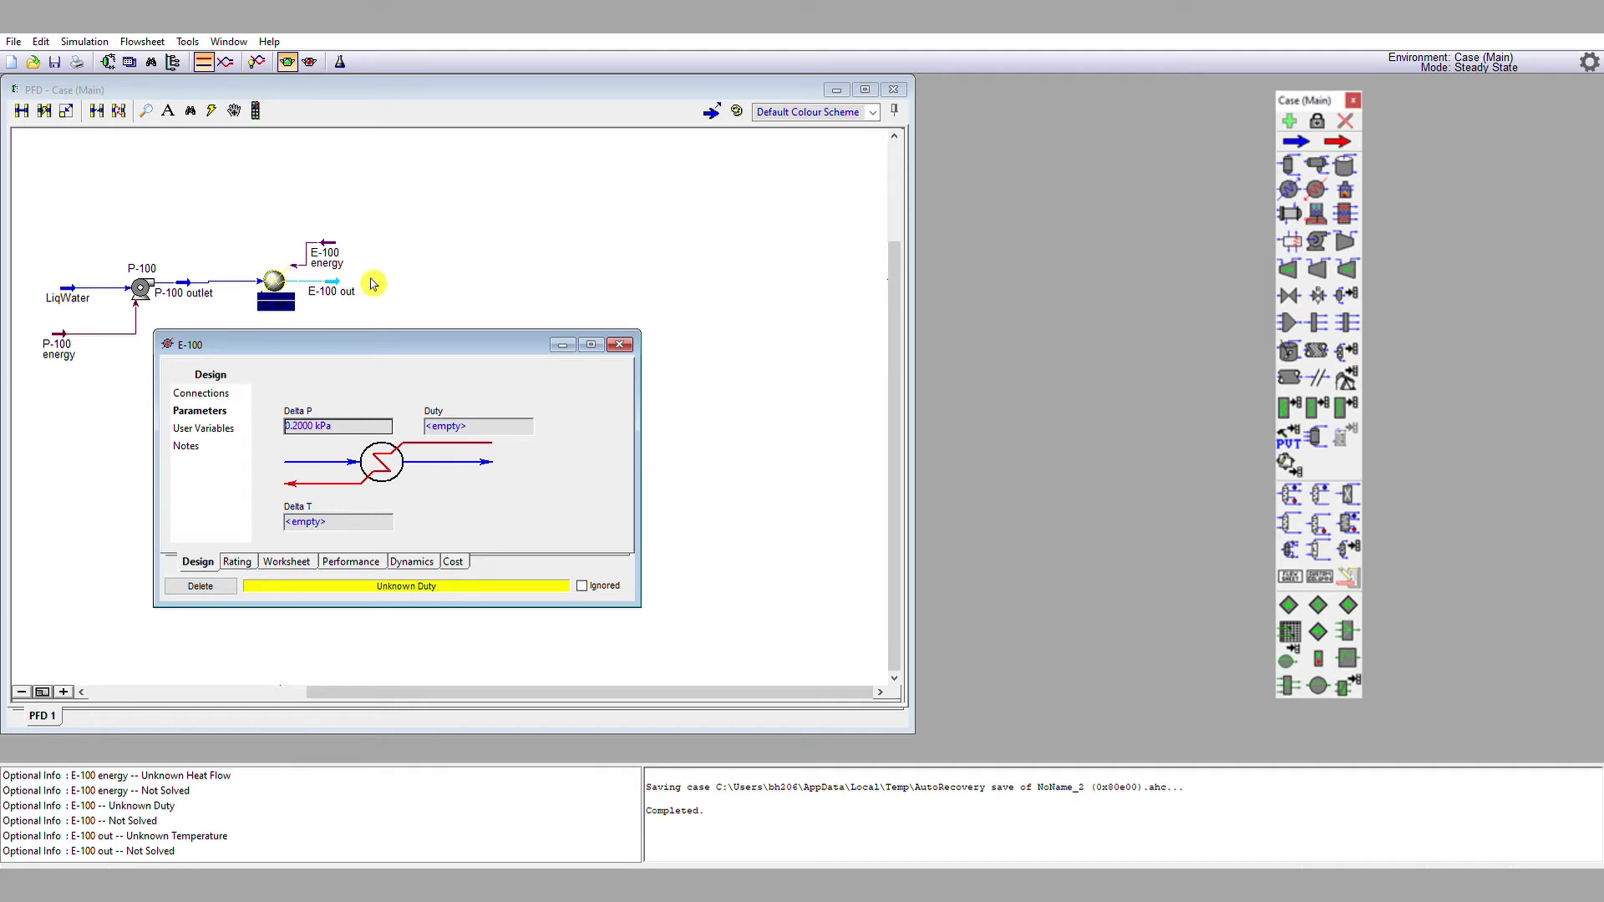
{"action": "left_click", "coordinate": [626, 342]}
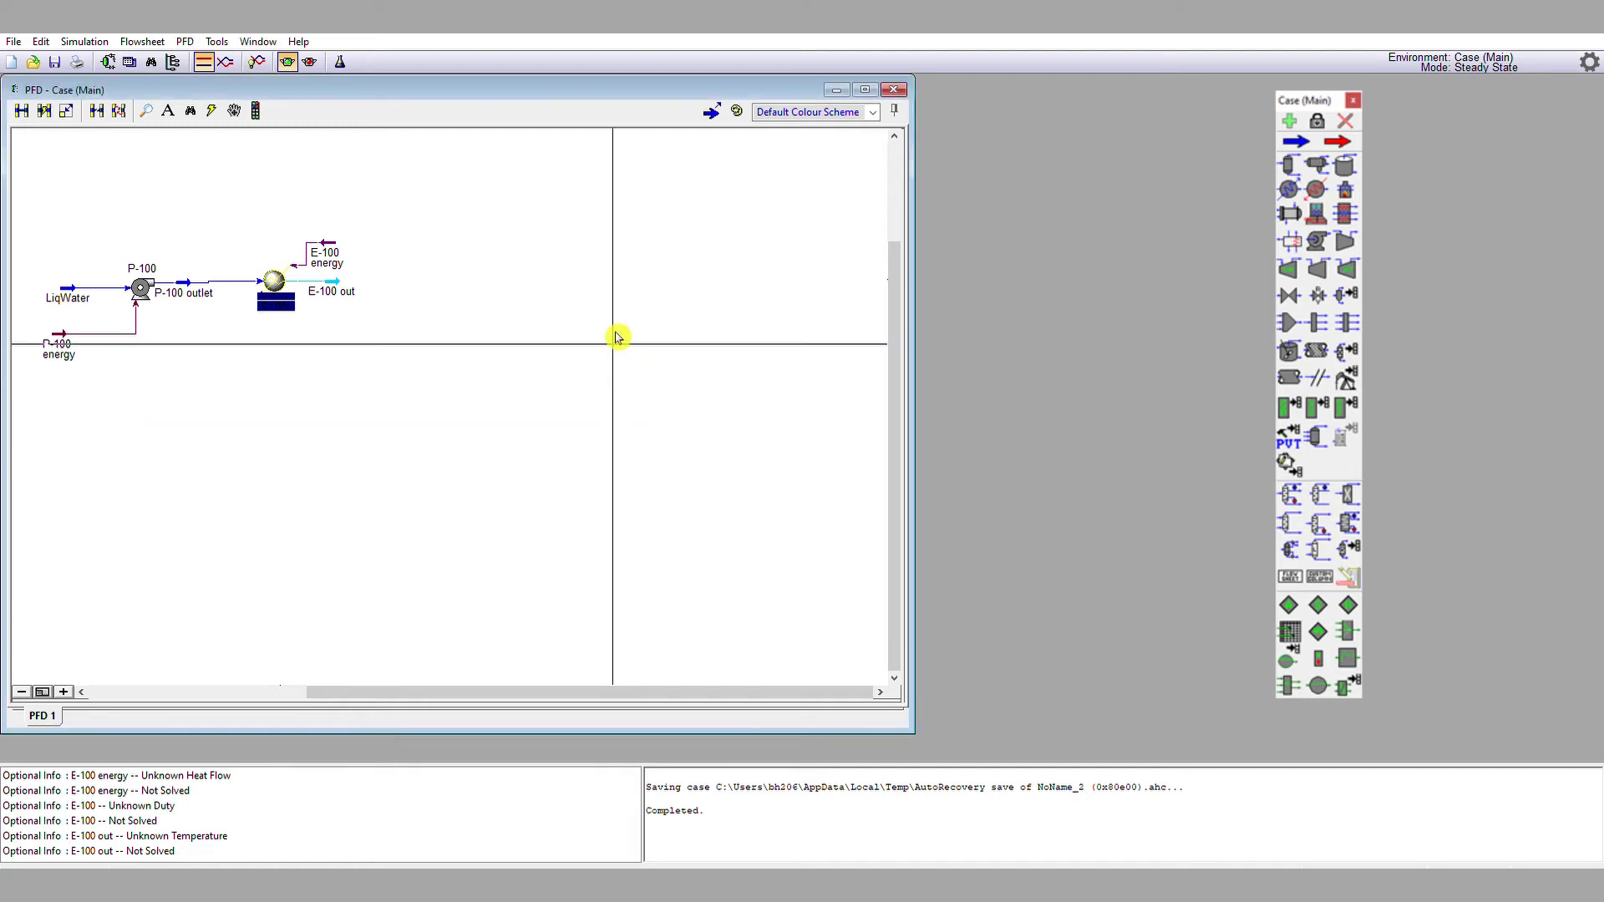
{"action": "double_click", "coordinate": [344, 278]}
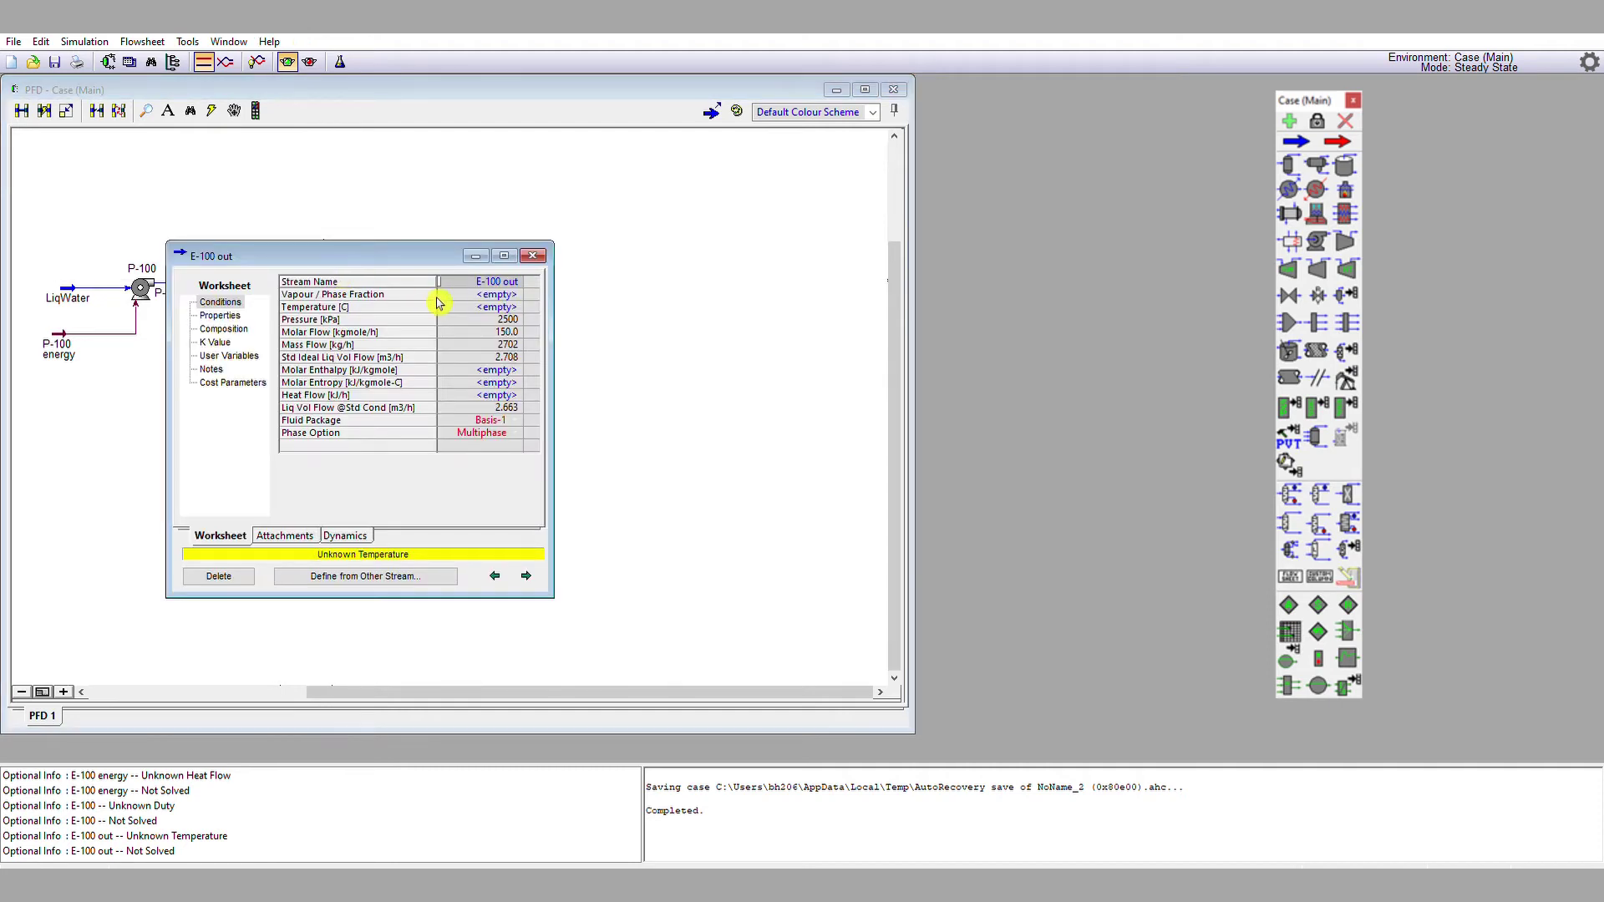
{"action": "left_click", "coordinate": [485, 308]}
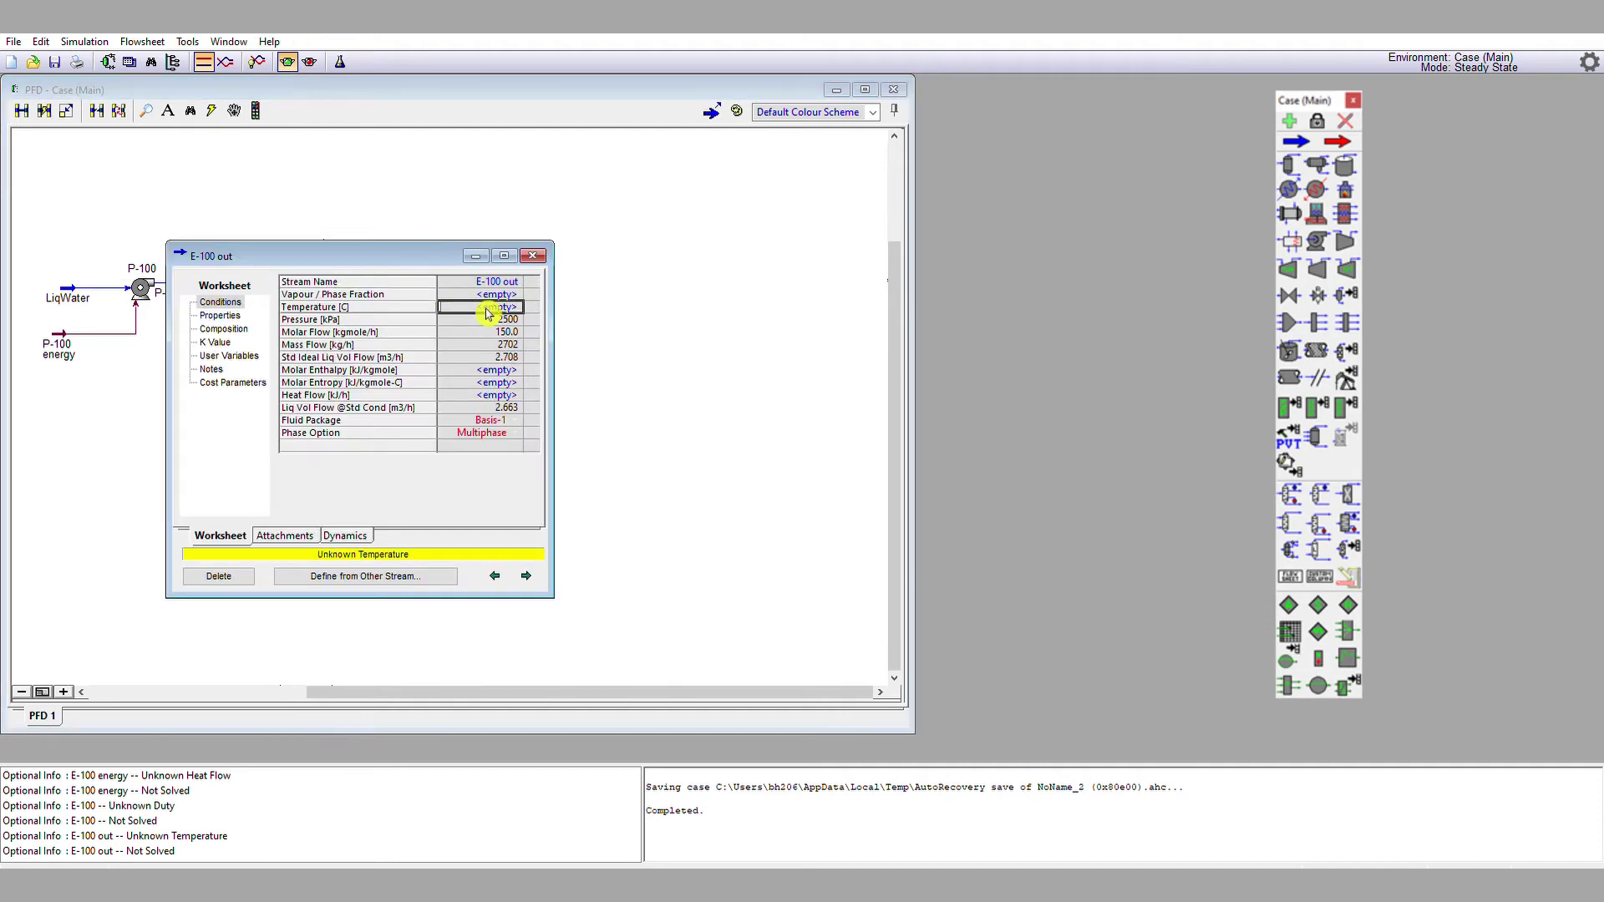
{"action": "type", "text": "100"}
{"action": "key", "text": "Return"}
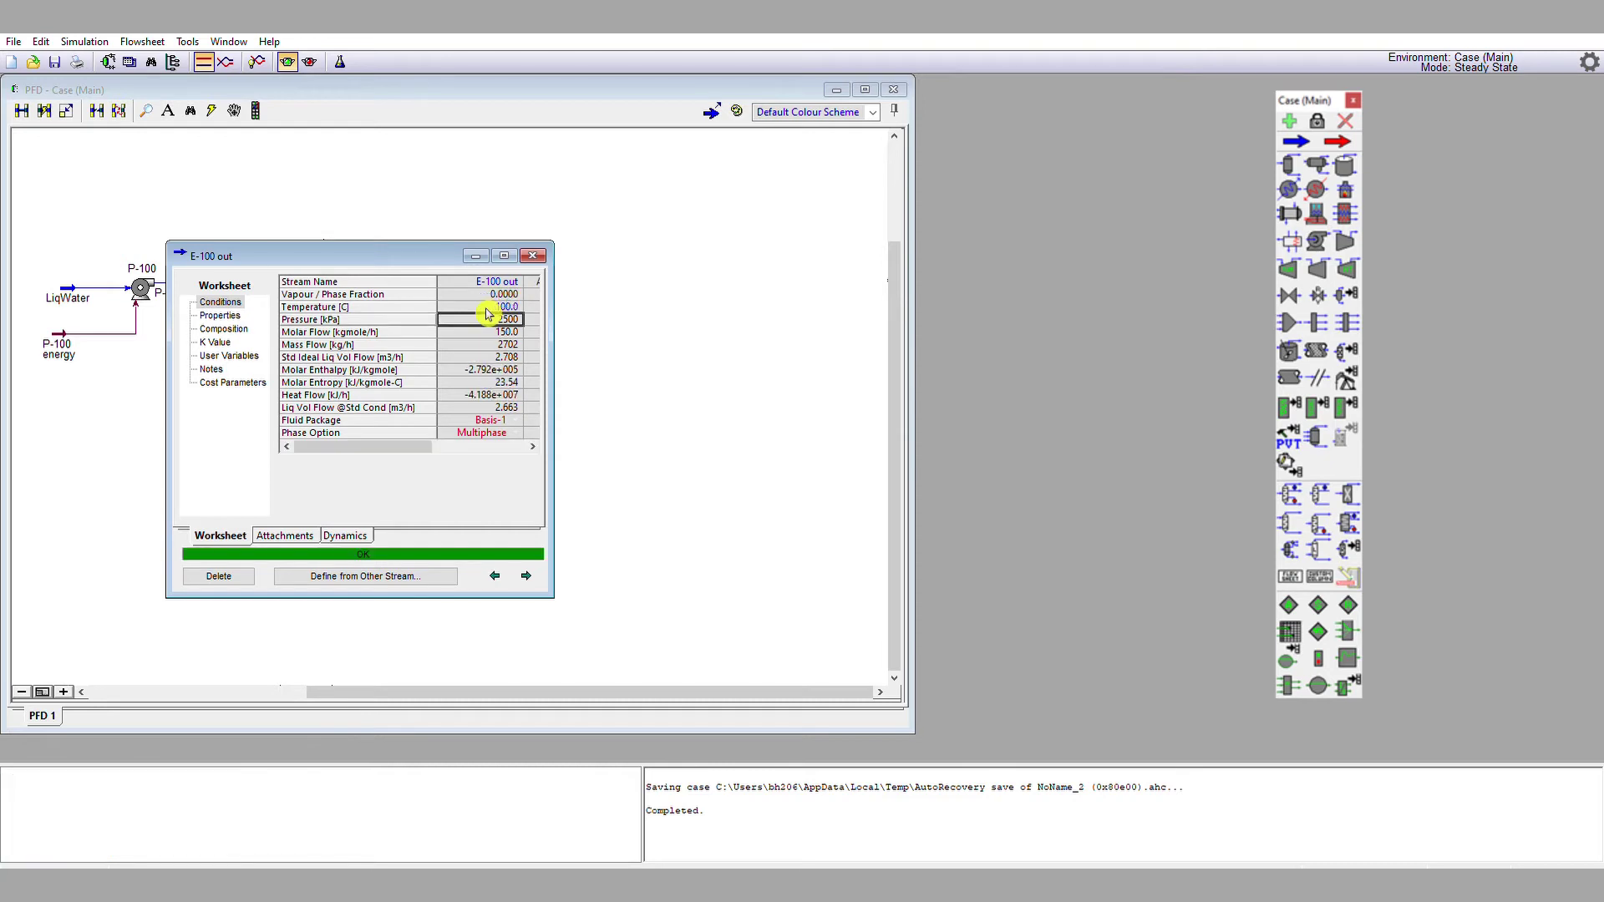
{"action": "left_click", "coordinate": [488, 301]}
{"action": "key", "text": "Up"}
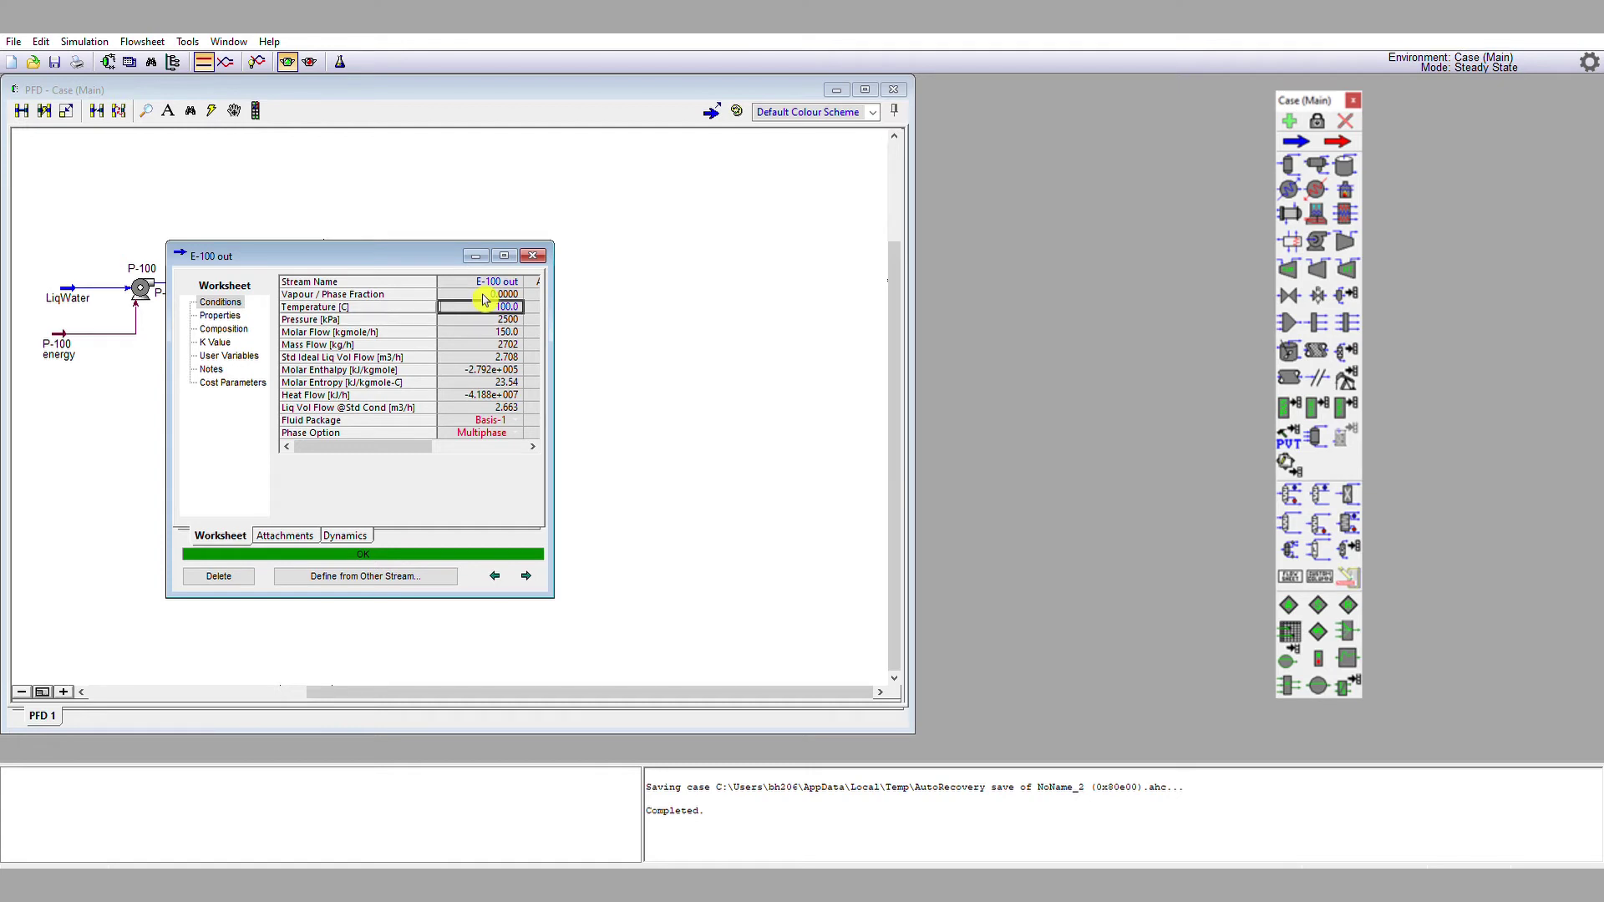
- Clear the temperature of the E-100 out stream and set its vapour fraction to 0 instead
{"action": "key", "text": "Delete"}
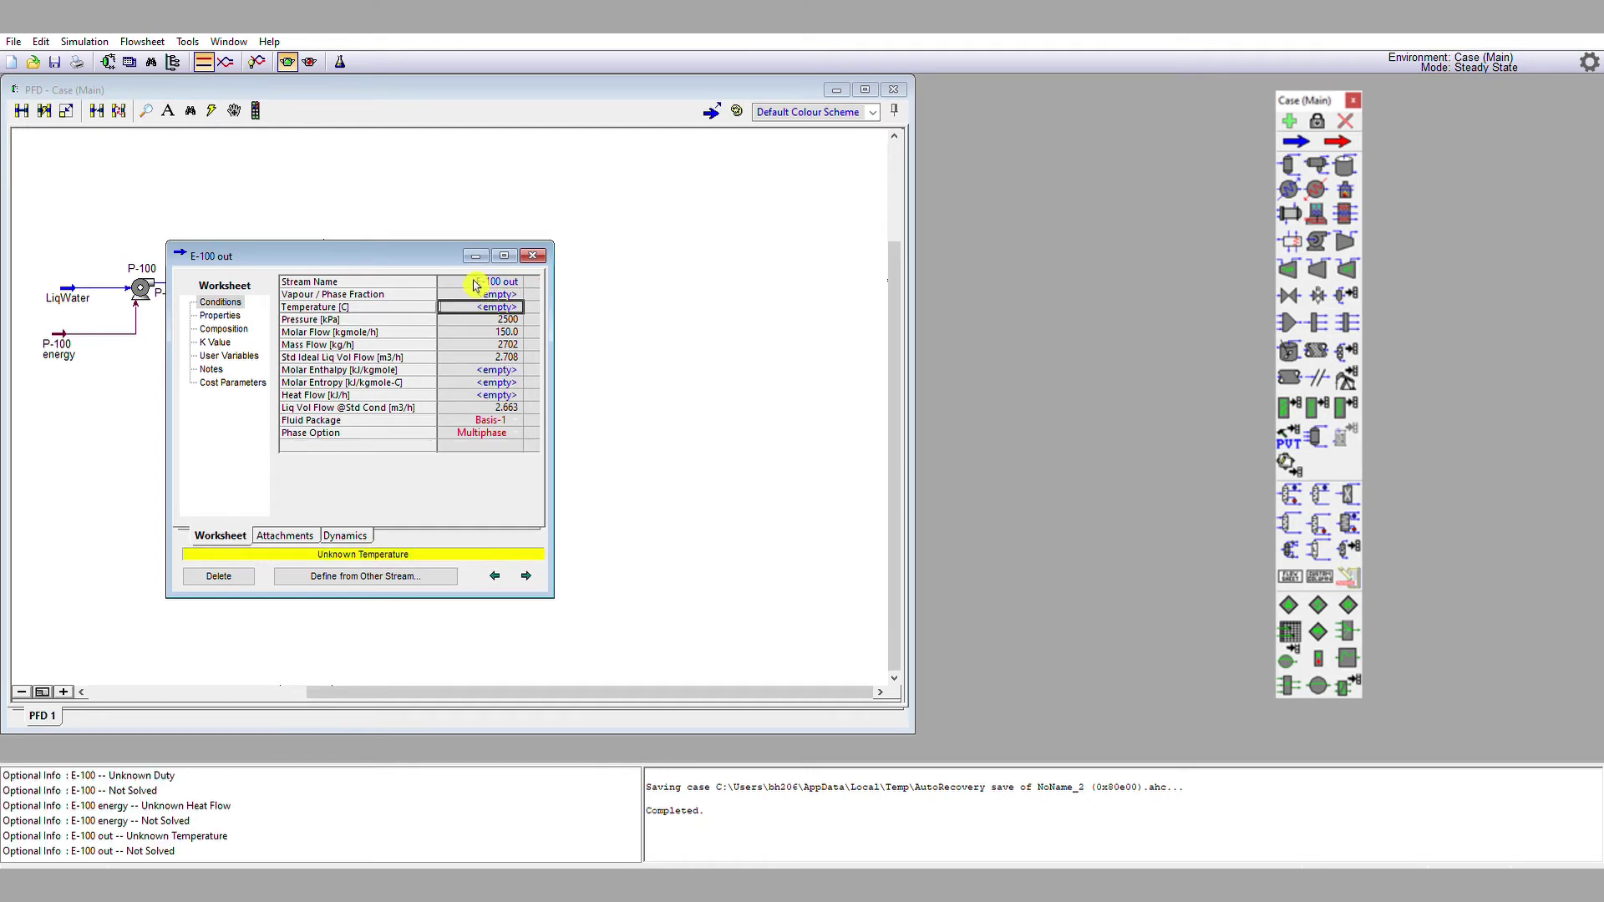
{"action": "key", "text": "Up"}
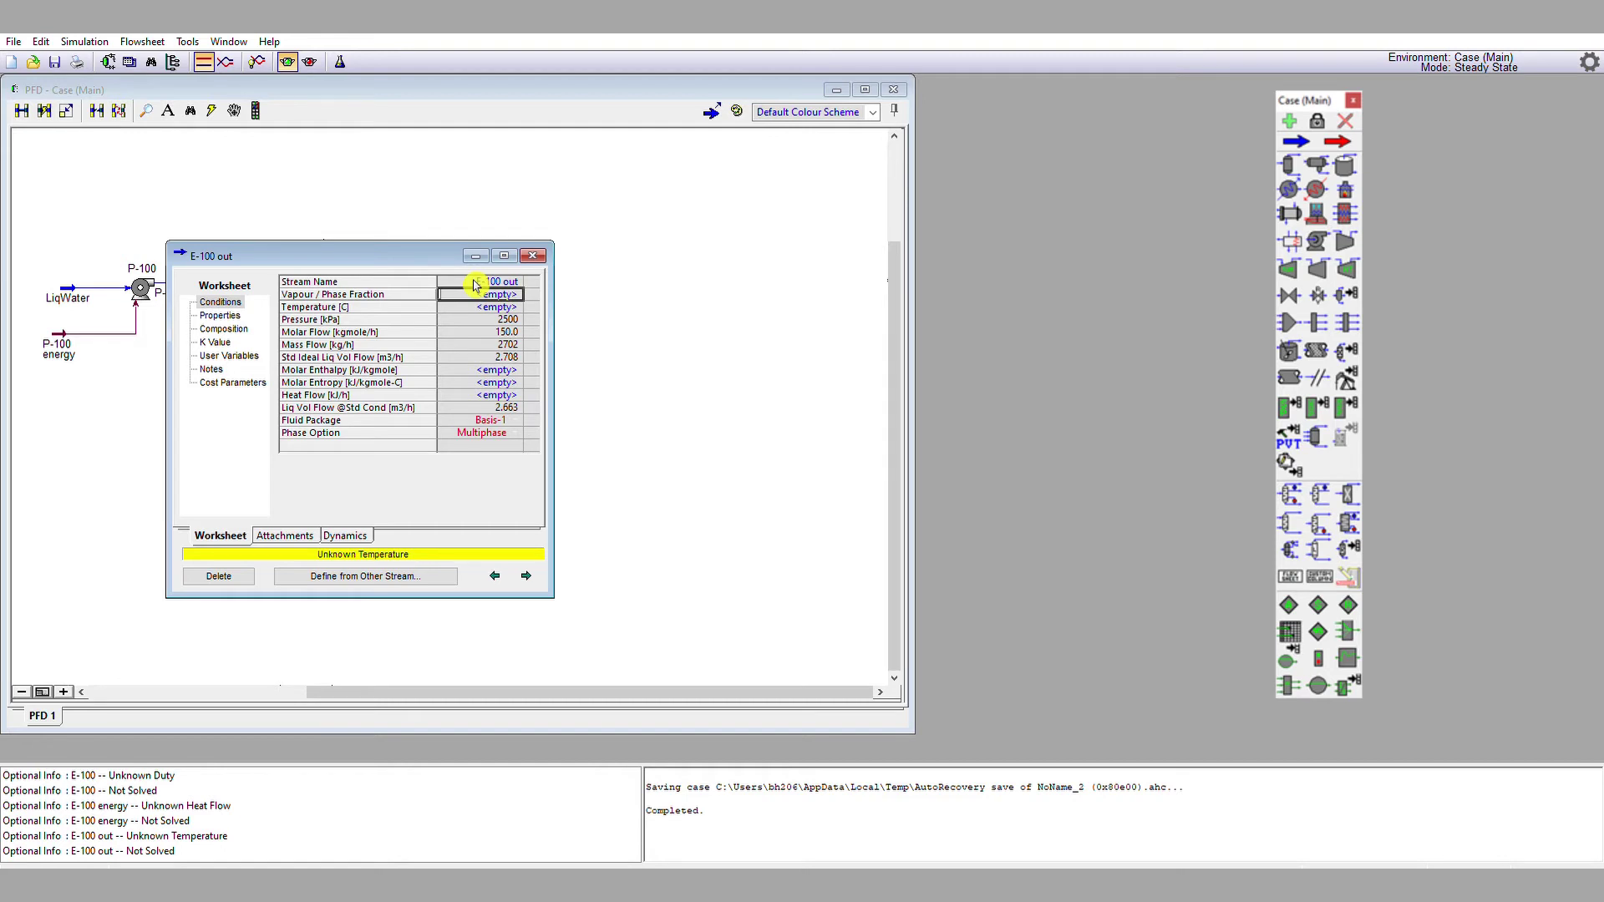
{"action": "type", "text": "0"}
{"action": "key", "text": "Return"}
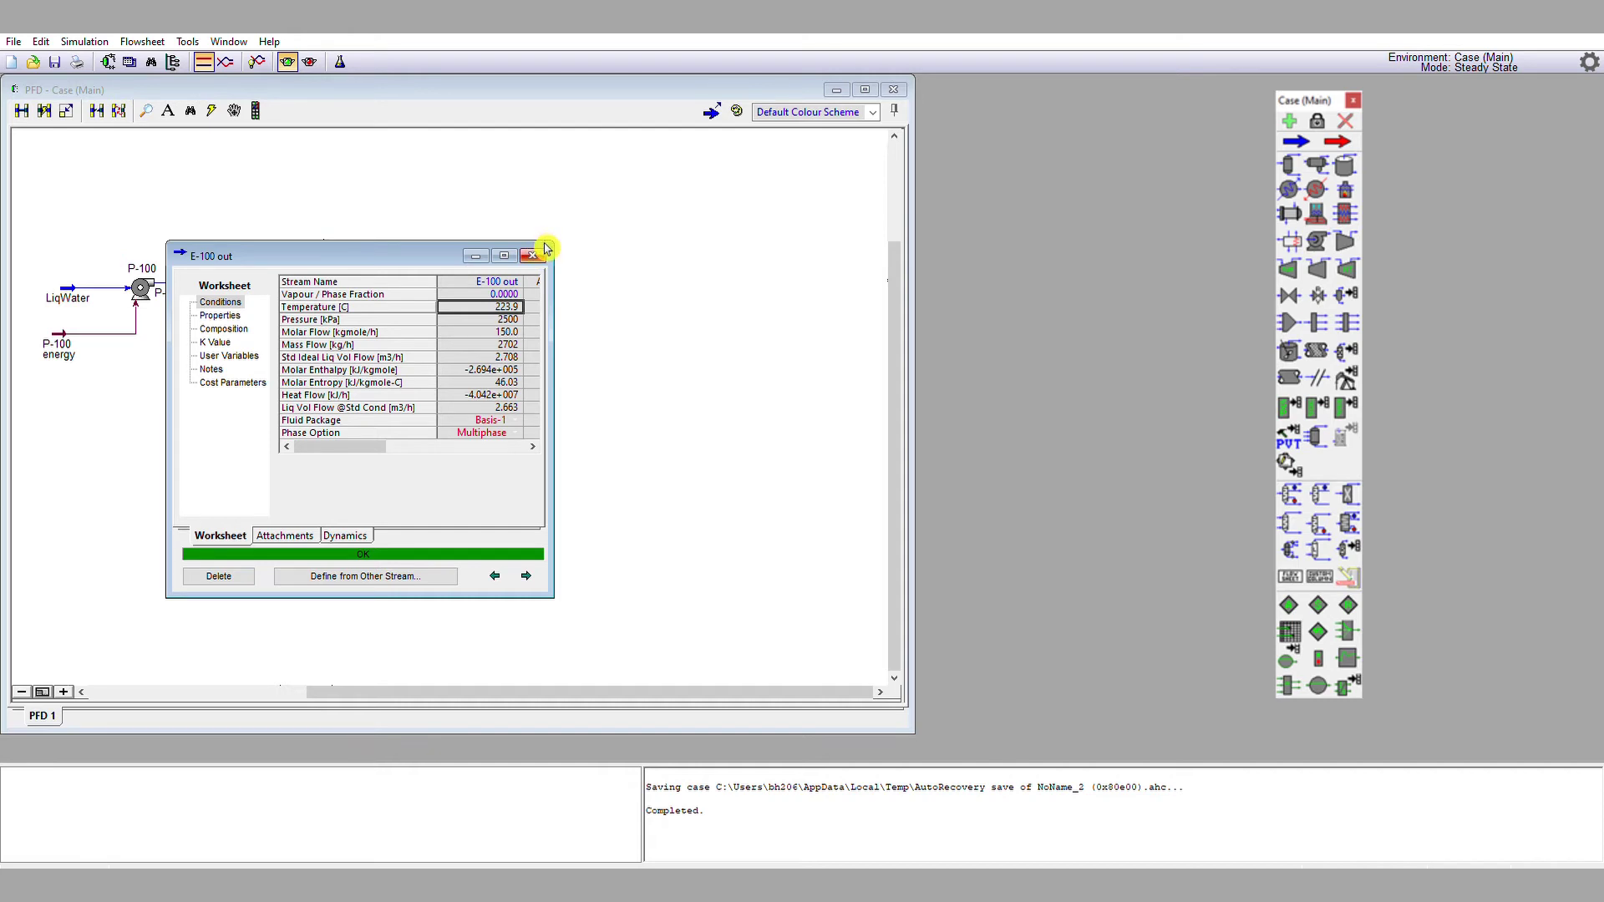
{"action": "left_click", "coordinate": [538, 254]}
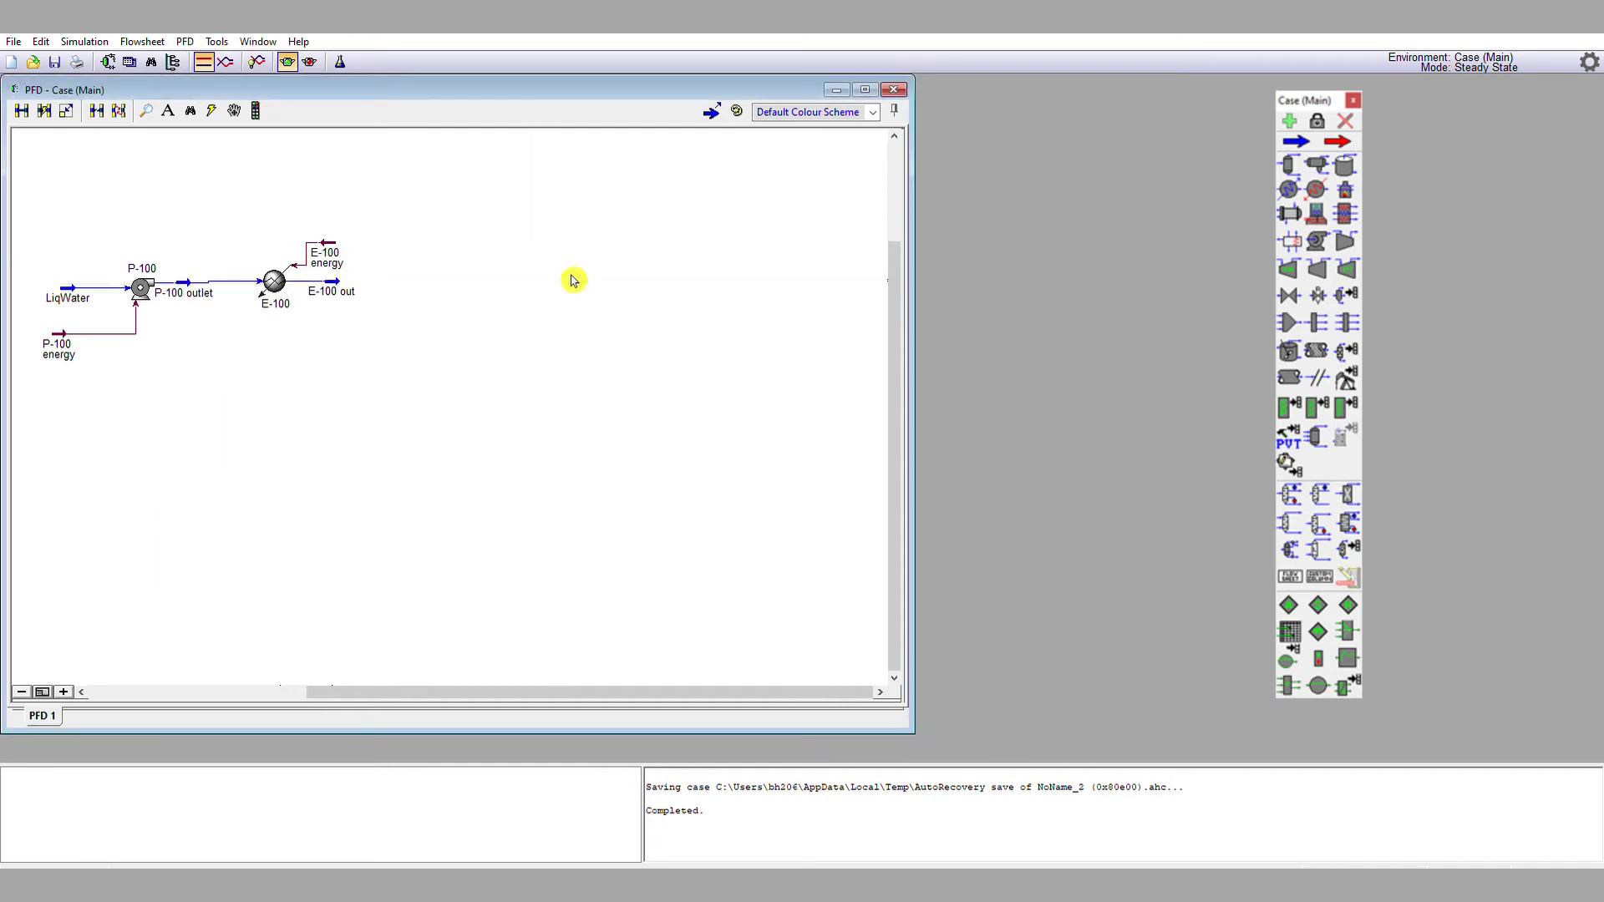
- Tidy the layout around E-100, add a second heater downstream of it, and connect E-100 out as the new heater's inlet
{"action": "left_click", "coordinate": [280, 284]}
{"action": "left_click_drag", "start_coordinate": [280, 285], "coordinate": [372, 234]}
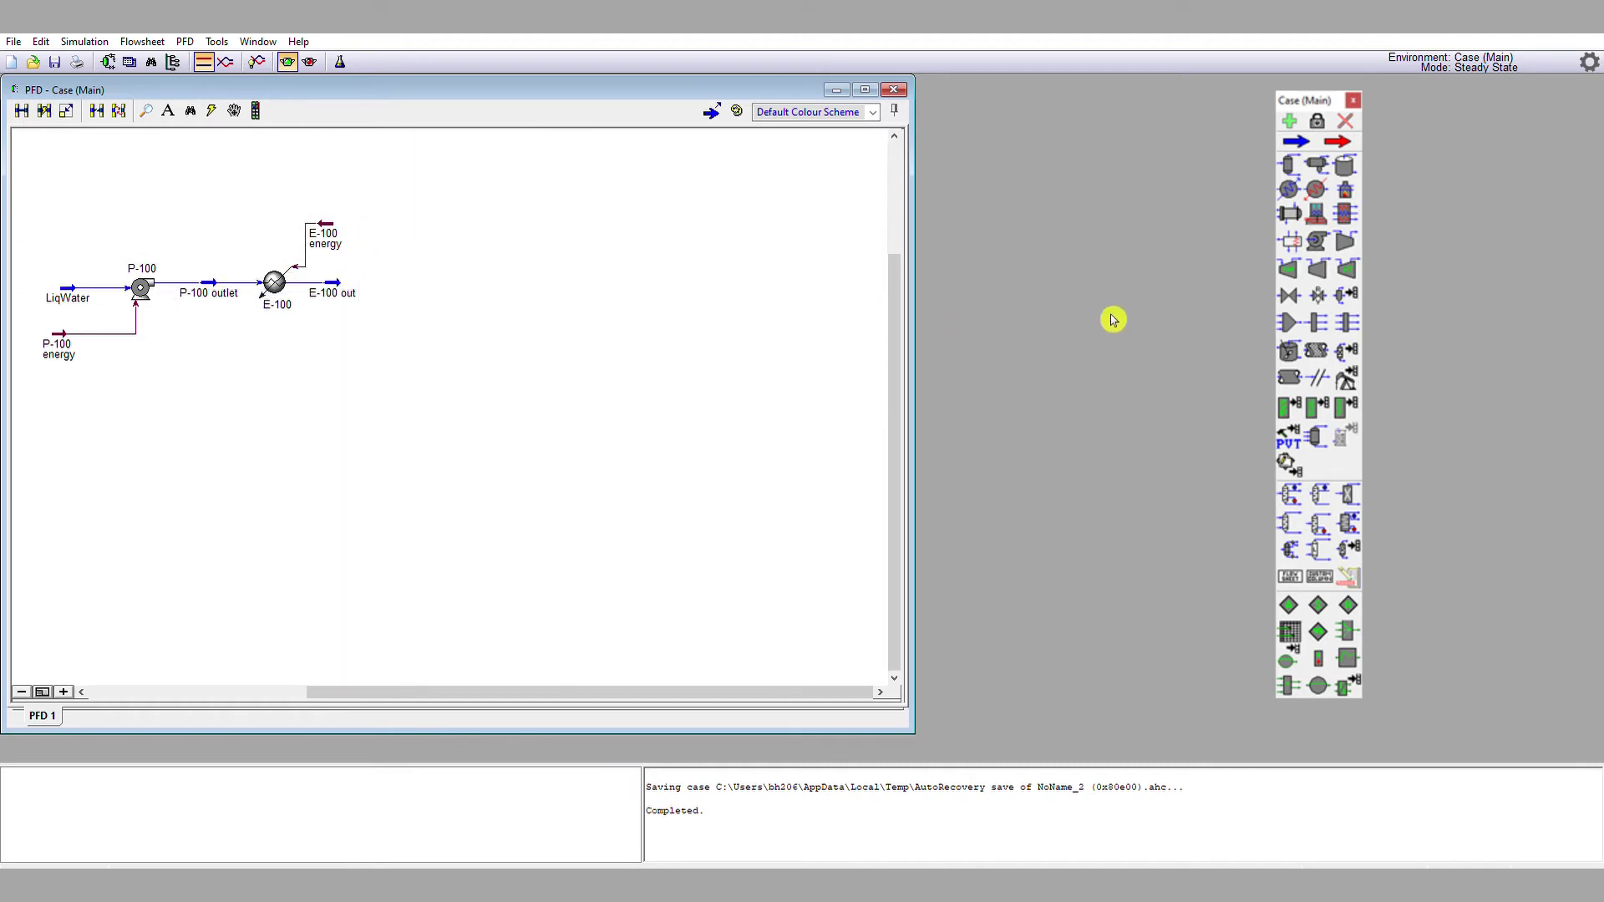
{"action": "left_click", "coordinate": [1331, 172]}
{"action": "left_click", "coordinate": [402, 278]}
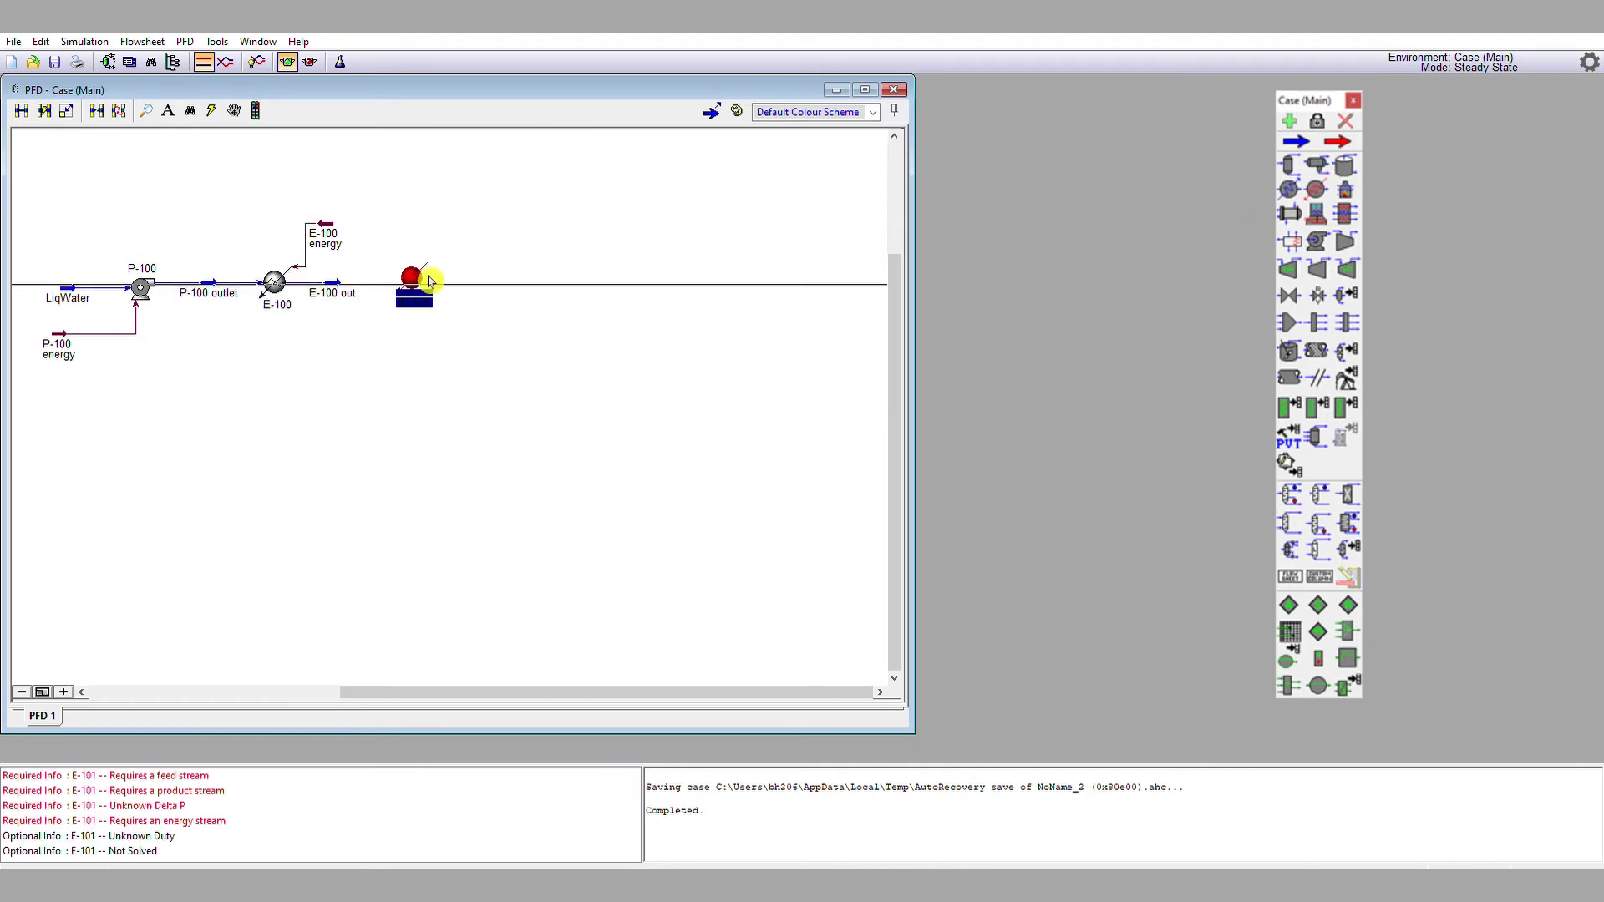
{"action": "double_click", "coordinate": [402, 278]}
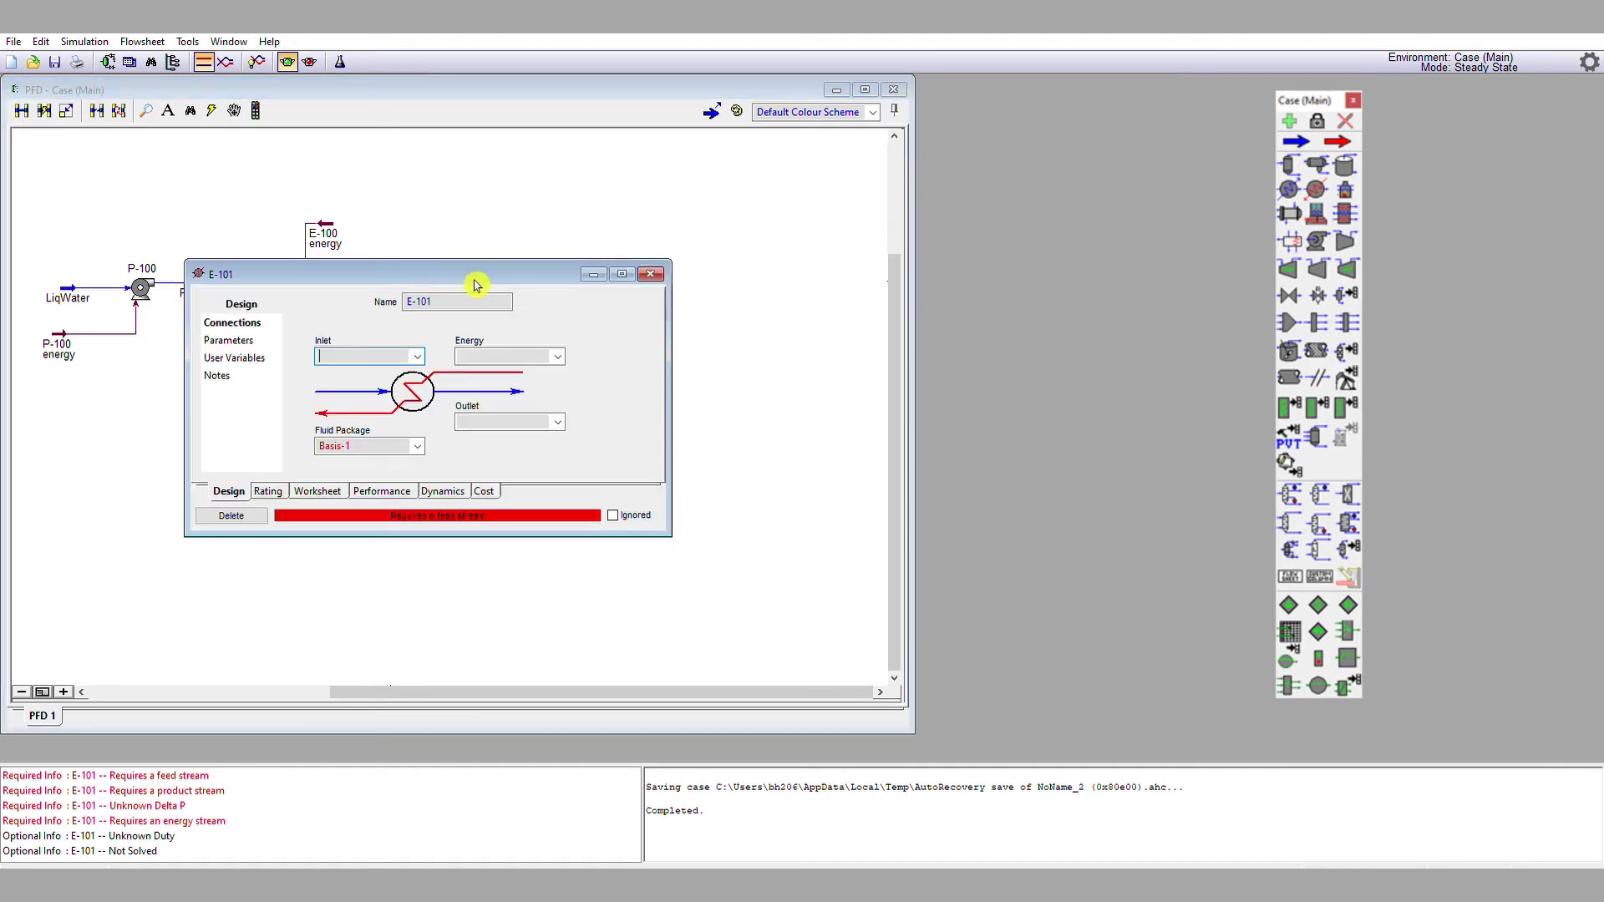
{"action": "left_click_drag", "start_coordinate": [429, 272], "coordinate": [474, 345]}
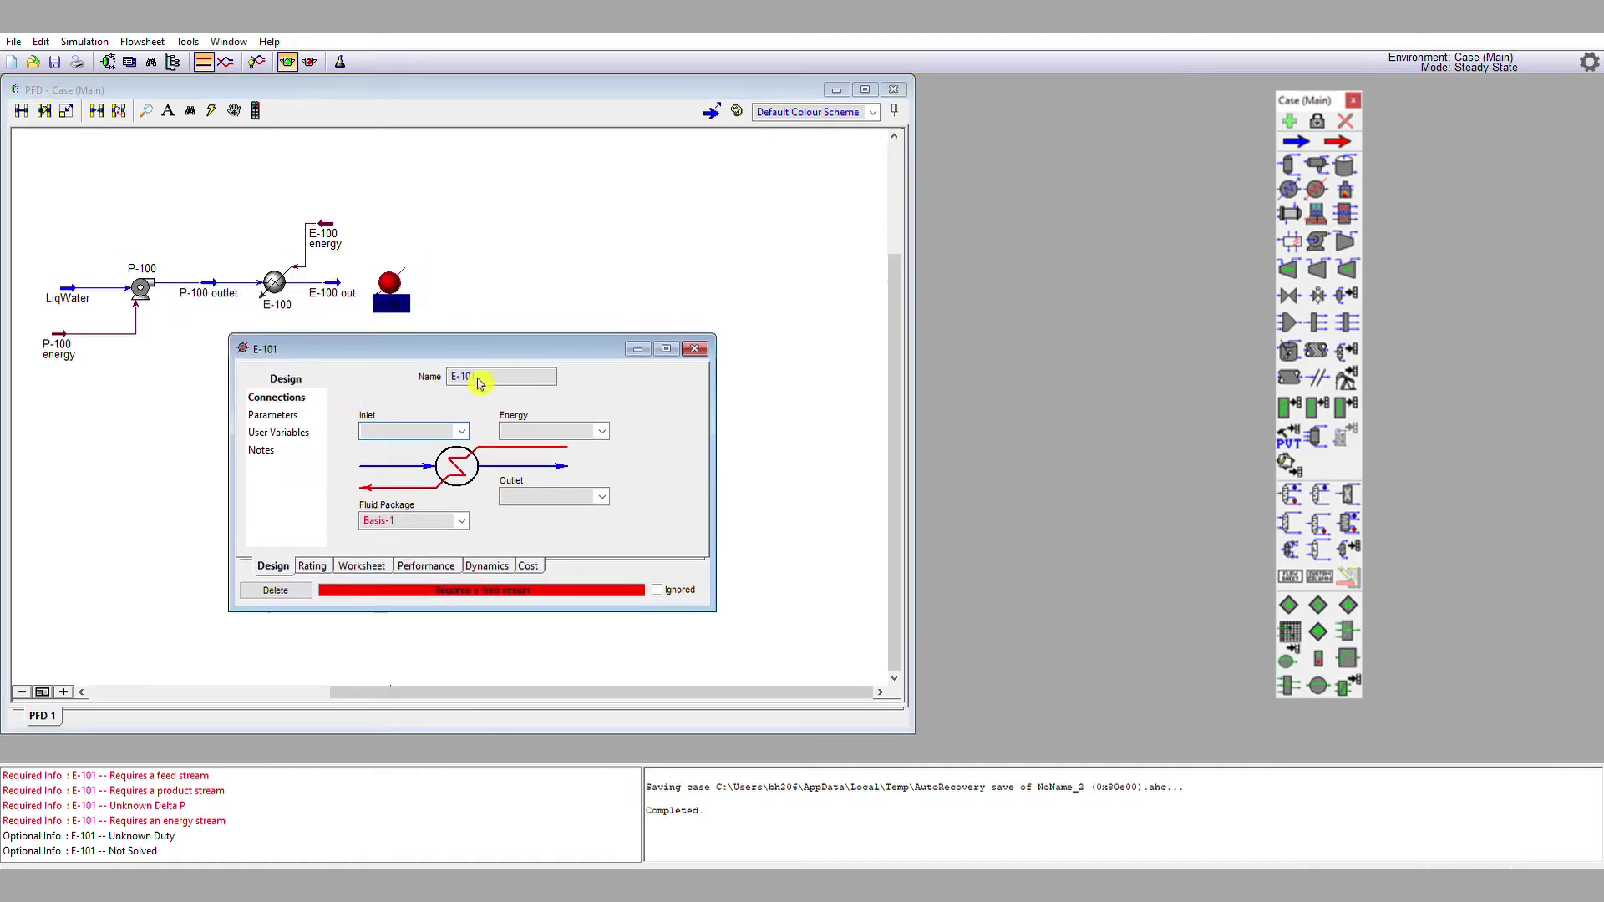
{"action": "left_click", "coordinate": [461, 431]}
{"action": "left_click", "coordinate": [458, 443]}
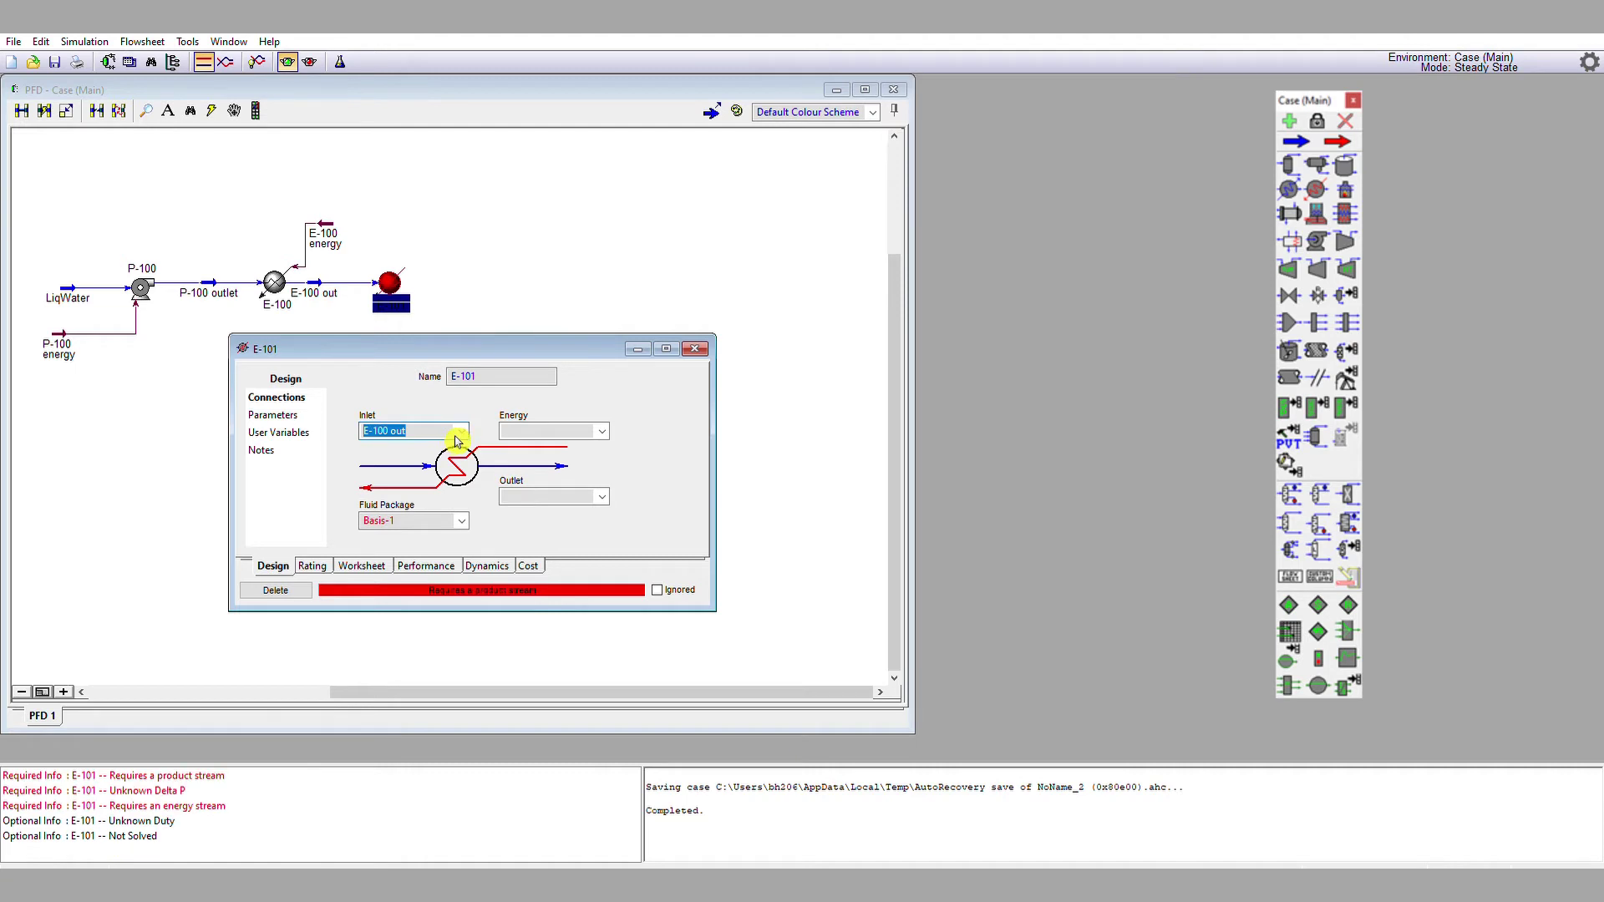
- Create the second heater's energy stream "E-101 energy" and its outlet stream "E-101 out"
{"action": "left_click", "coordinate": [560, 428]}
{"action": "type", "text": "E"}
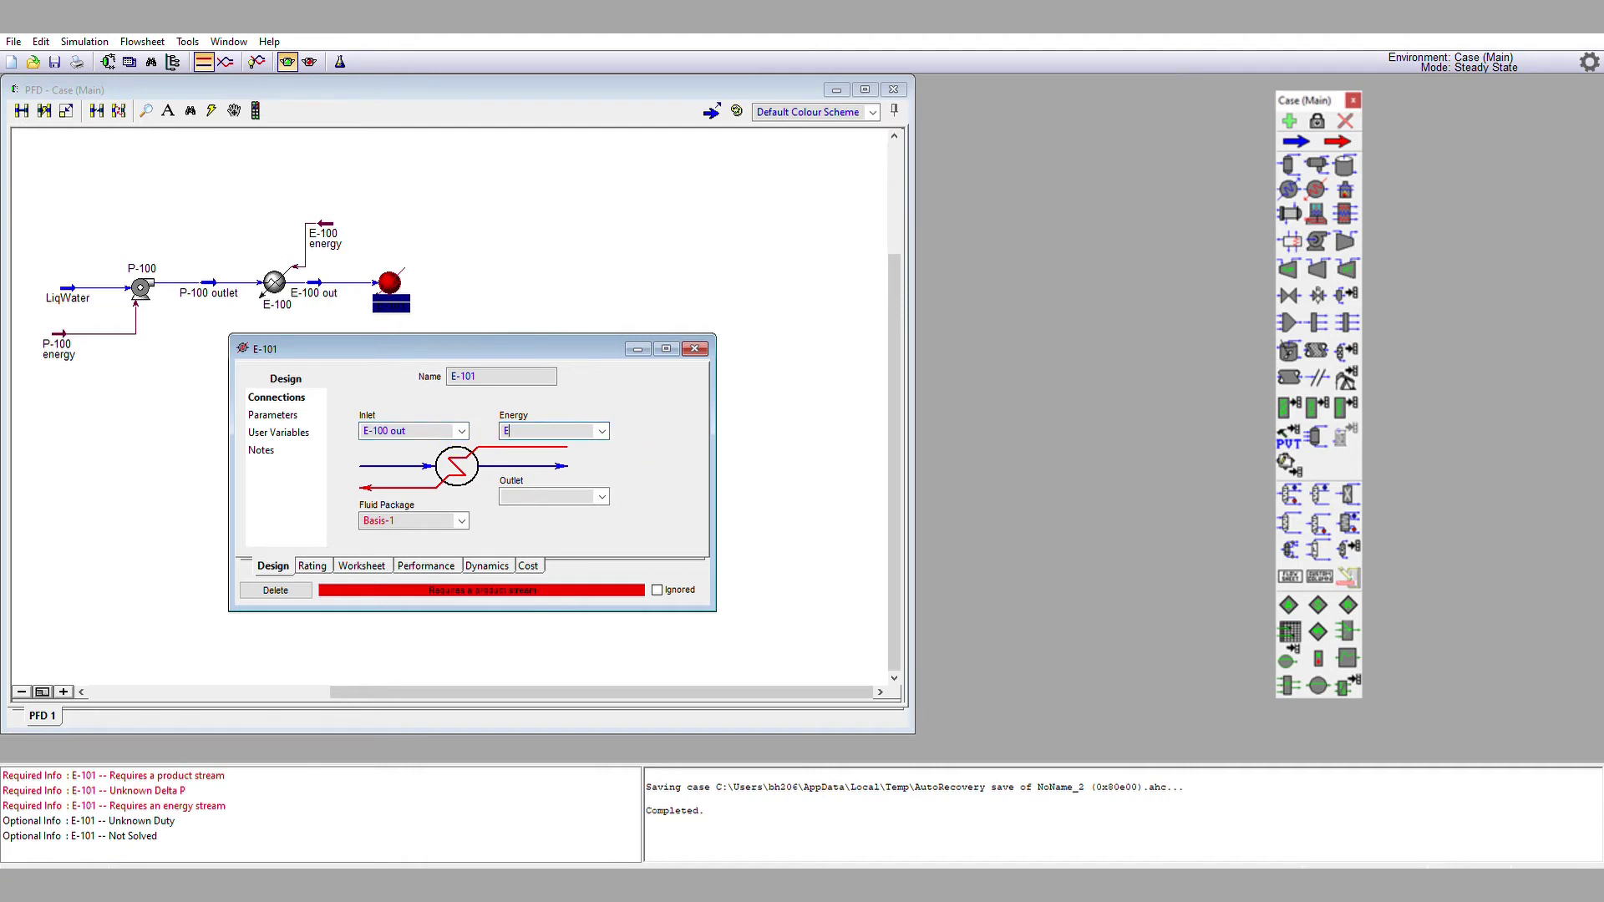
{"action": "type", "text": "-101 energy"}
{"action": "left_click", "coordinate": [576, 497]}
{"action": "type", "text": "E-101 "}
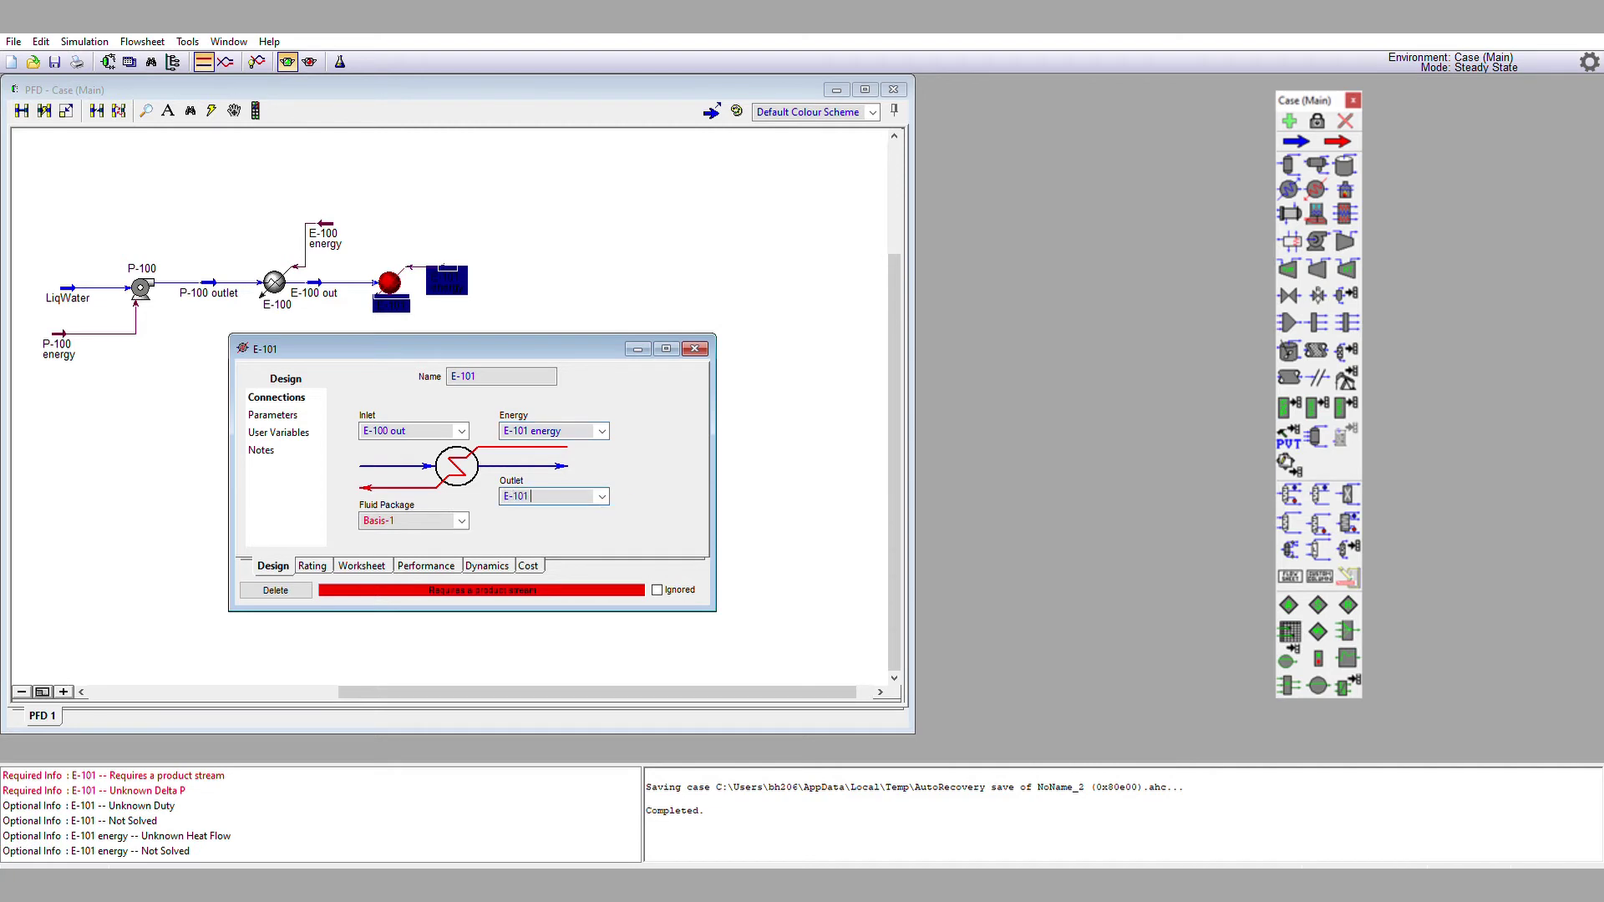
{"action": "type", "text": "out"}
{"action": "key", "text": "Return"}
- Set E-101's Delta P to 0.2 kPa, and move the E-101 energy stream up, clear of the outlet stream
{"action": "left_click", "coordinate": [270, 415]}
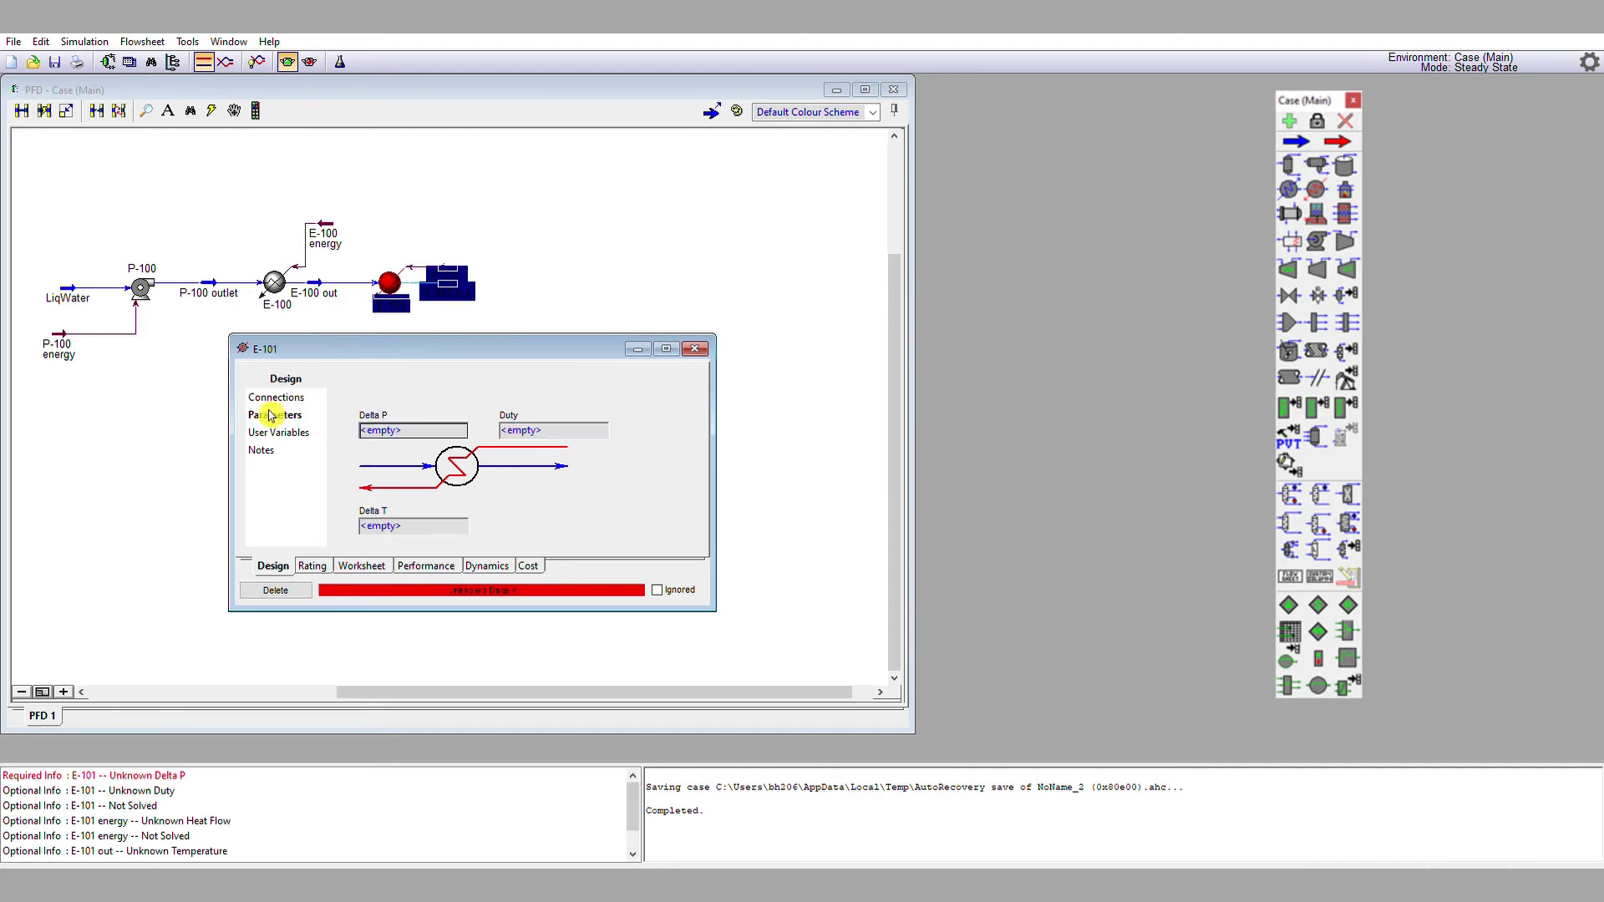
{"action": "left_click", "coordinate": [458, 428]}
{"action": "type", "text": "0.2"}
{"action": "key", "text": "Return"}
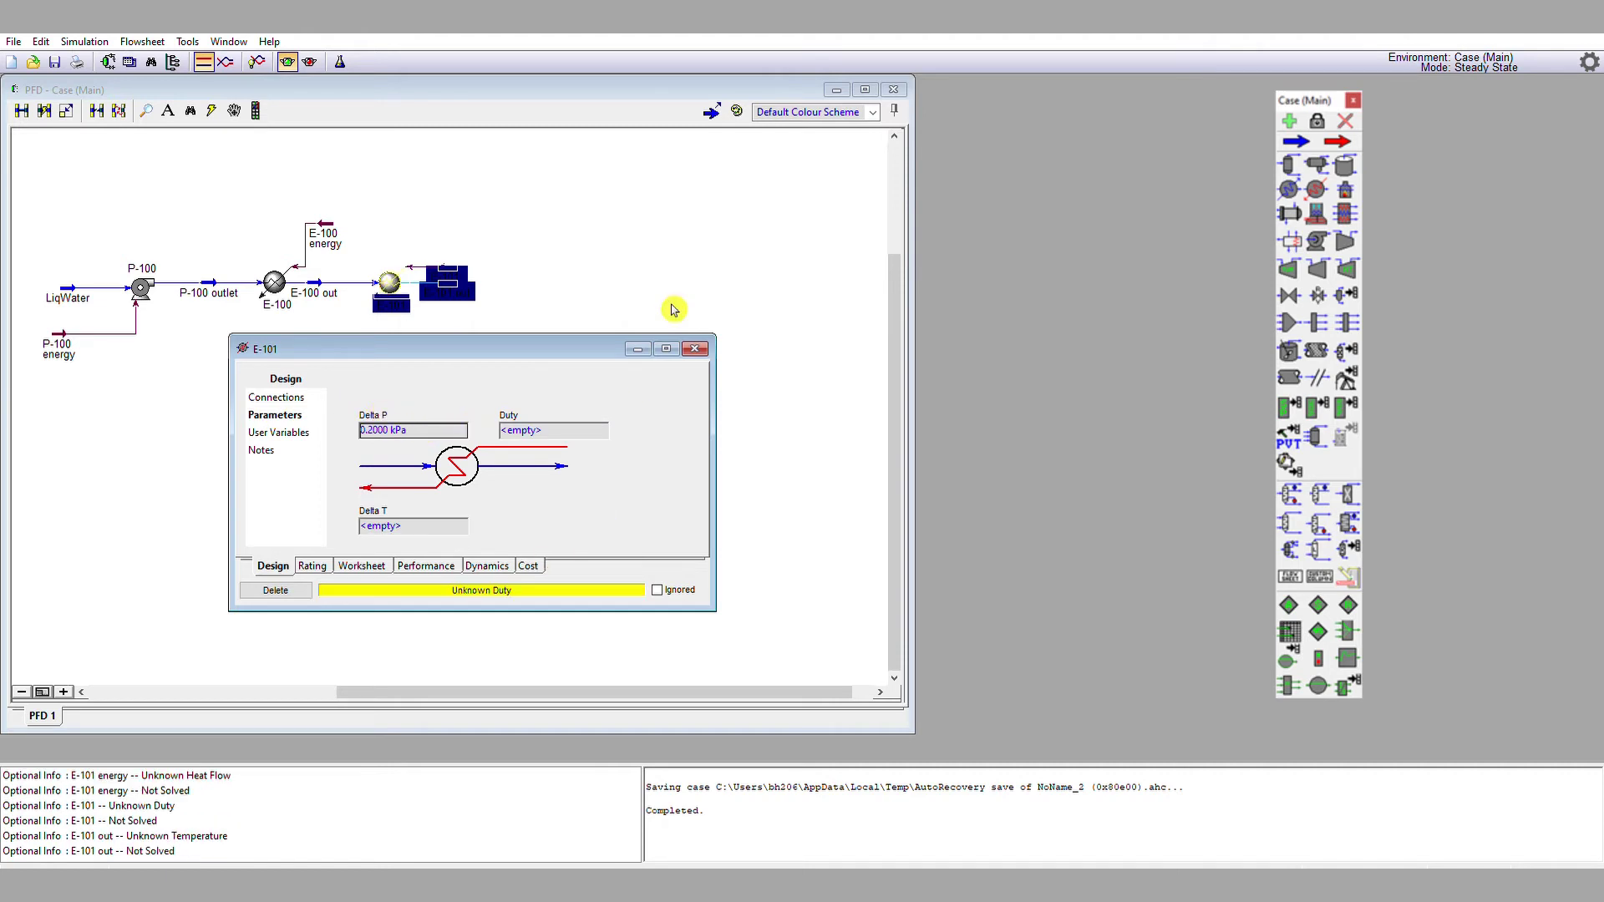
{"action": "left_click", "coordinate": [694, 349]}
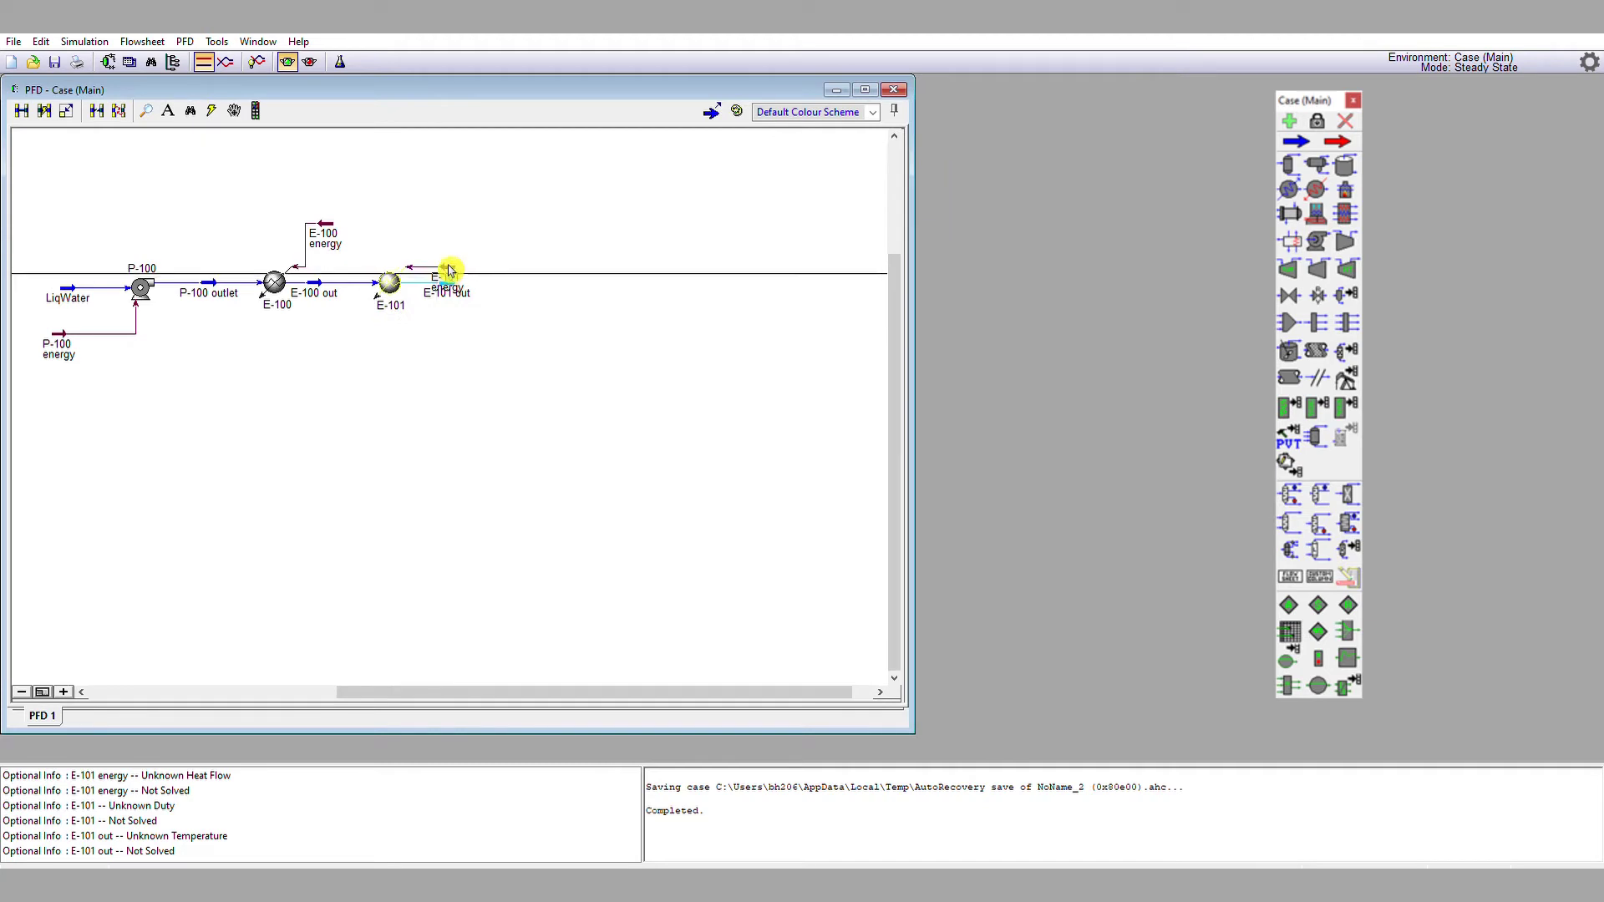
{"action": "left_click_drag", "start_coordinate": [449, 270], "coordinate": [439, 228]}
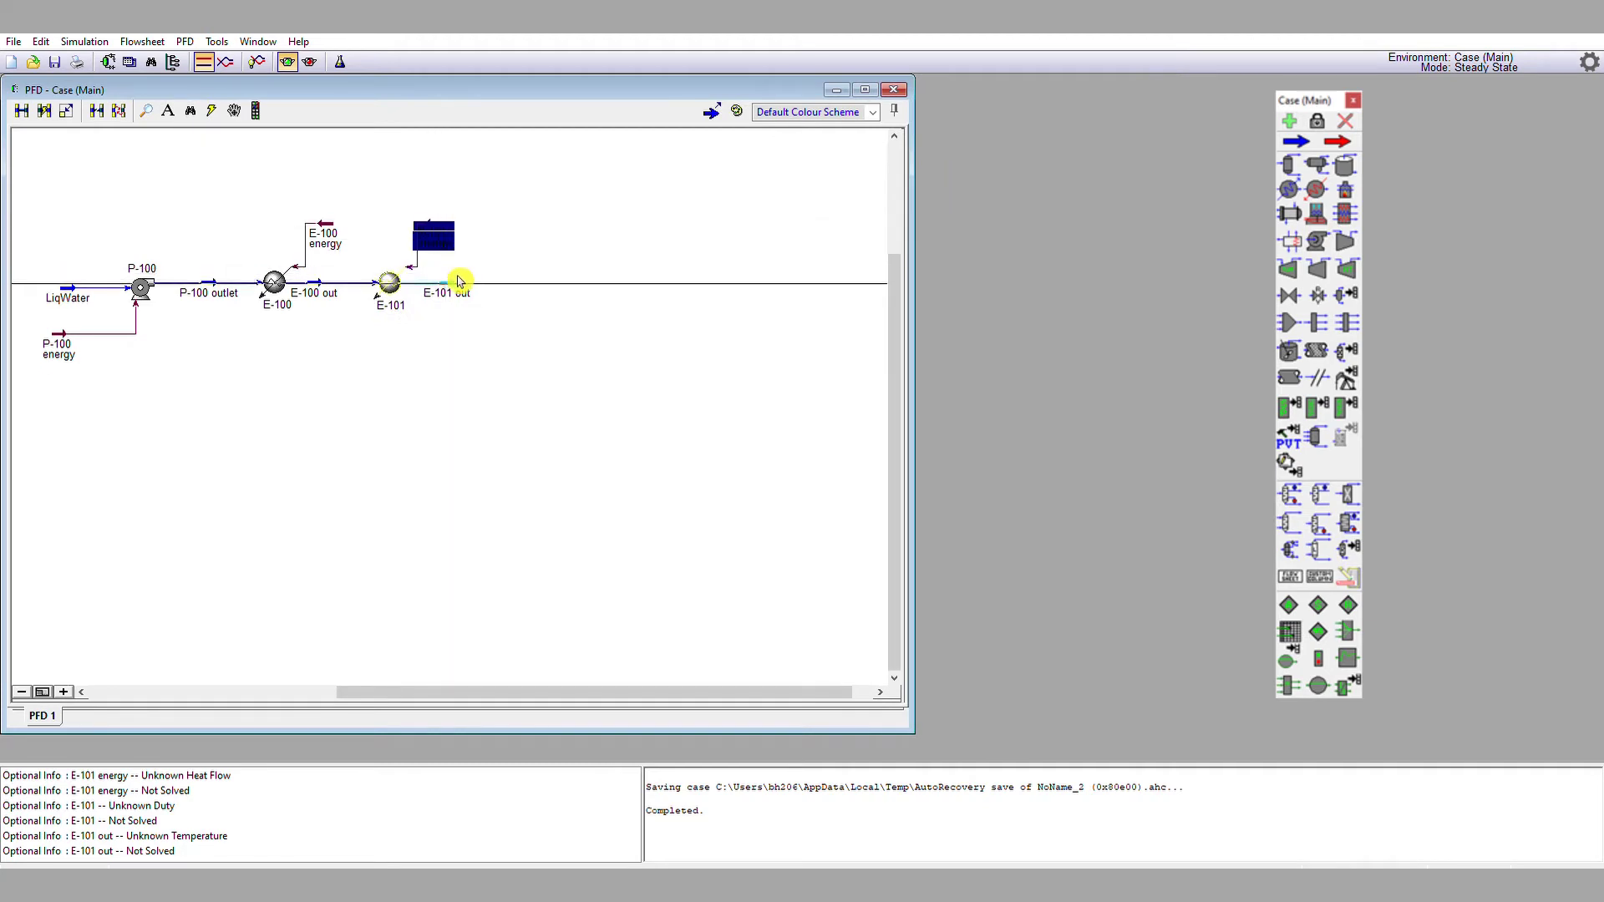
- Set the vapour fraction of the E-101 out stream to 1
{"action": "double_click", "coordinate": [458, 282]}
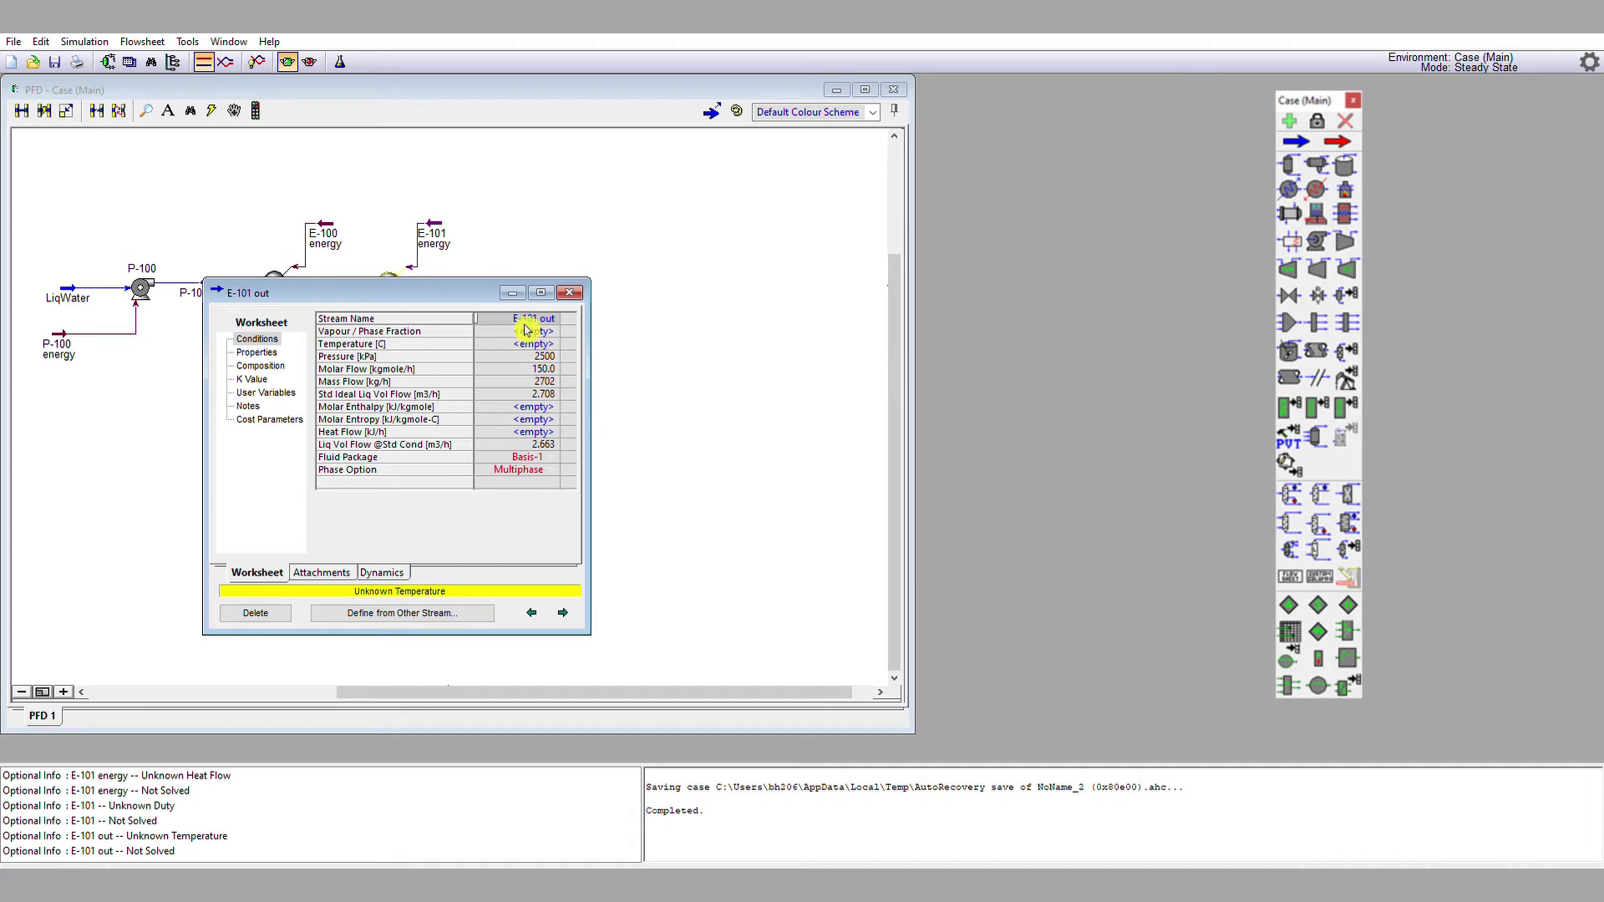
{"action": "left_click", "coordinate": [526, 332]}
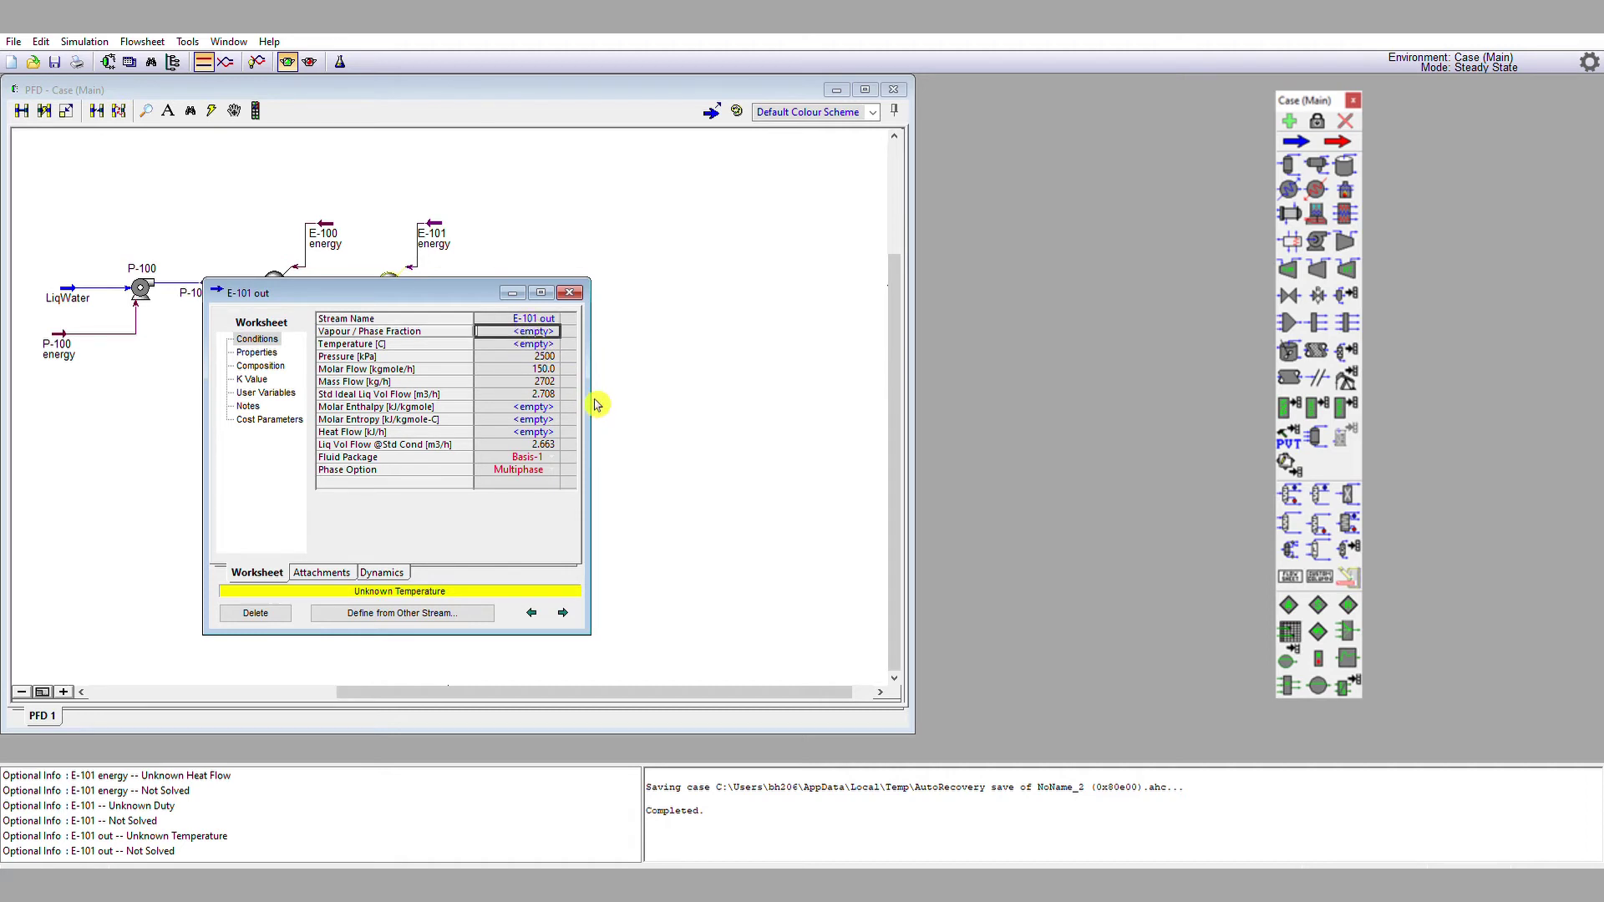
{"action": "type", "text": "1"}
{"action": "key", "text": "Return"}
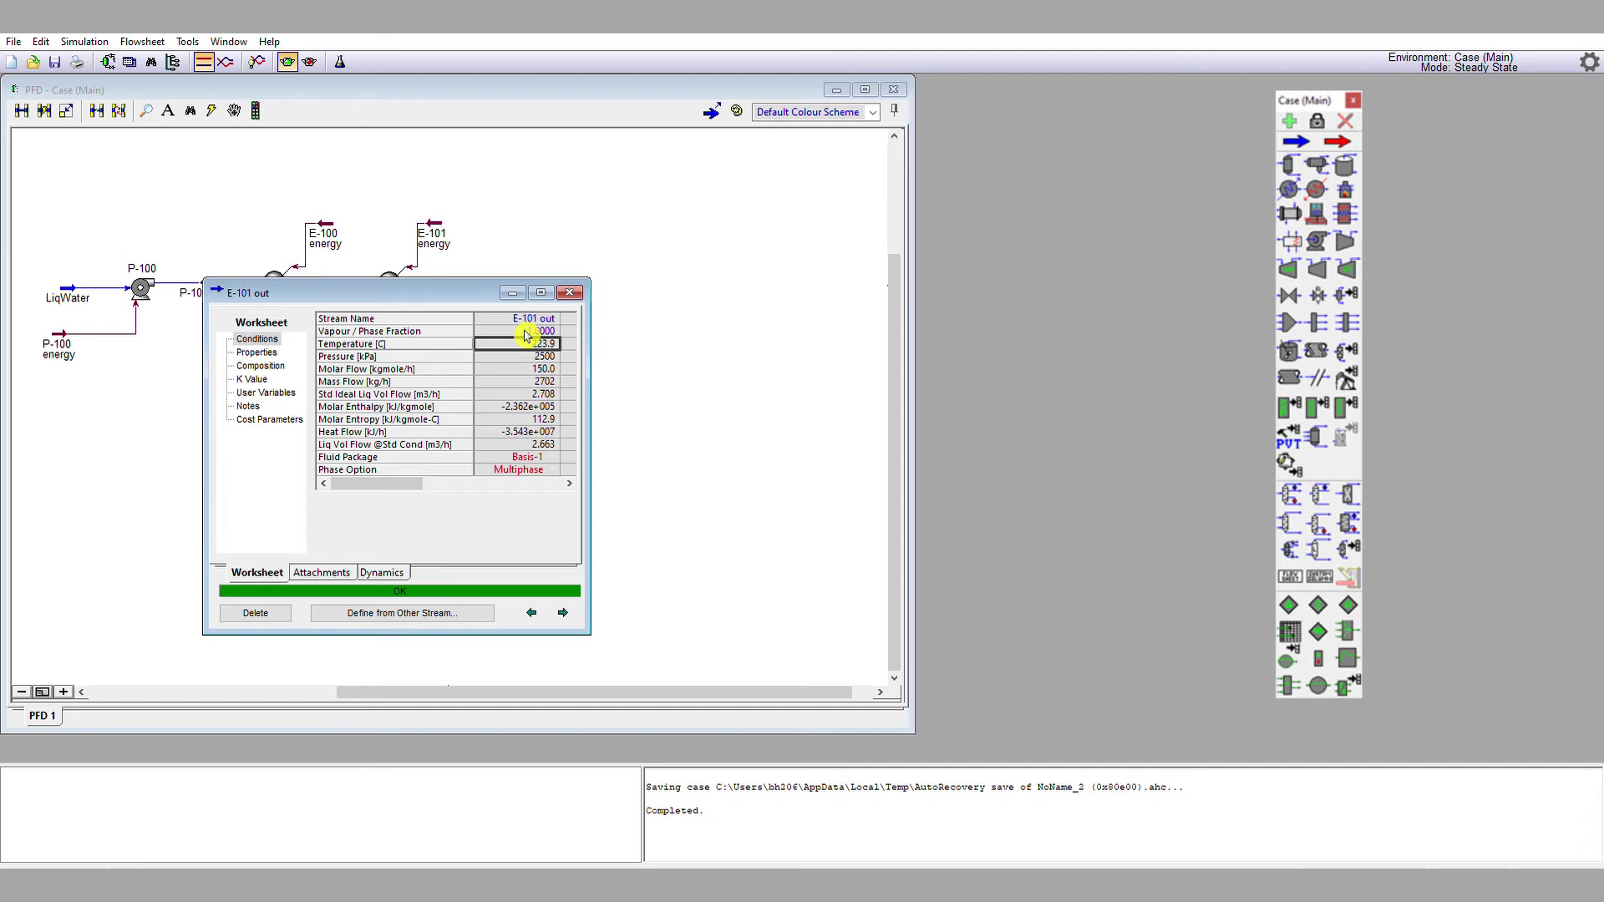
{"action": "left_click", "coordinate": [570, 292]}
{"action": "left_click_drag", "start_coordinate": [462, 230], "coordinate": [447, 223]}
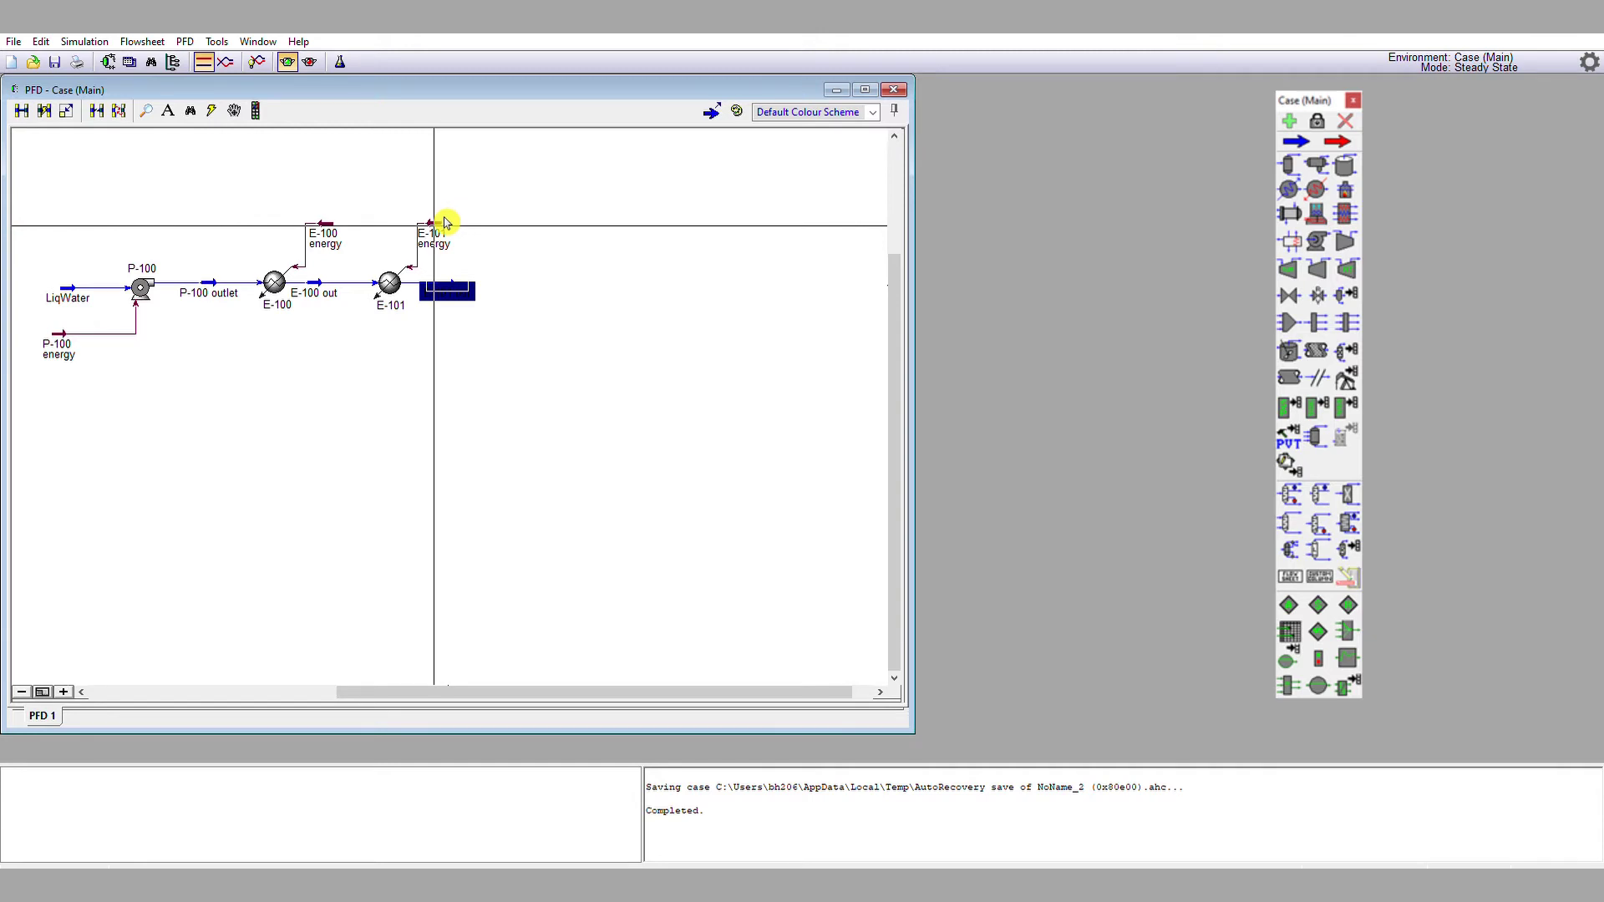
{"action": "left_click_drag", "start_coordinate": [445, 221], "coordinate": [443, 221]}
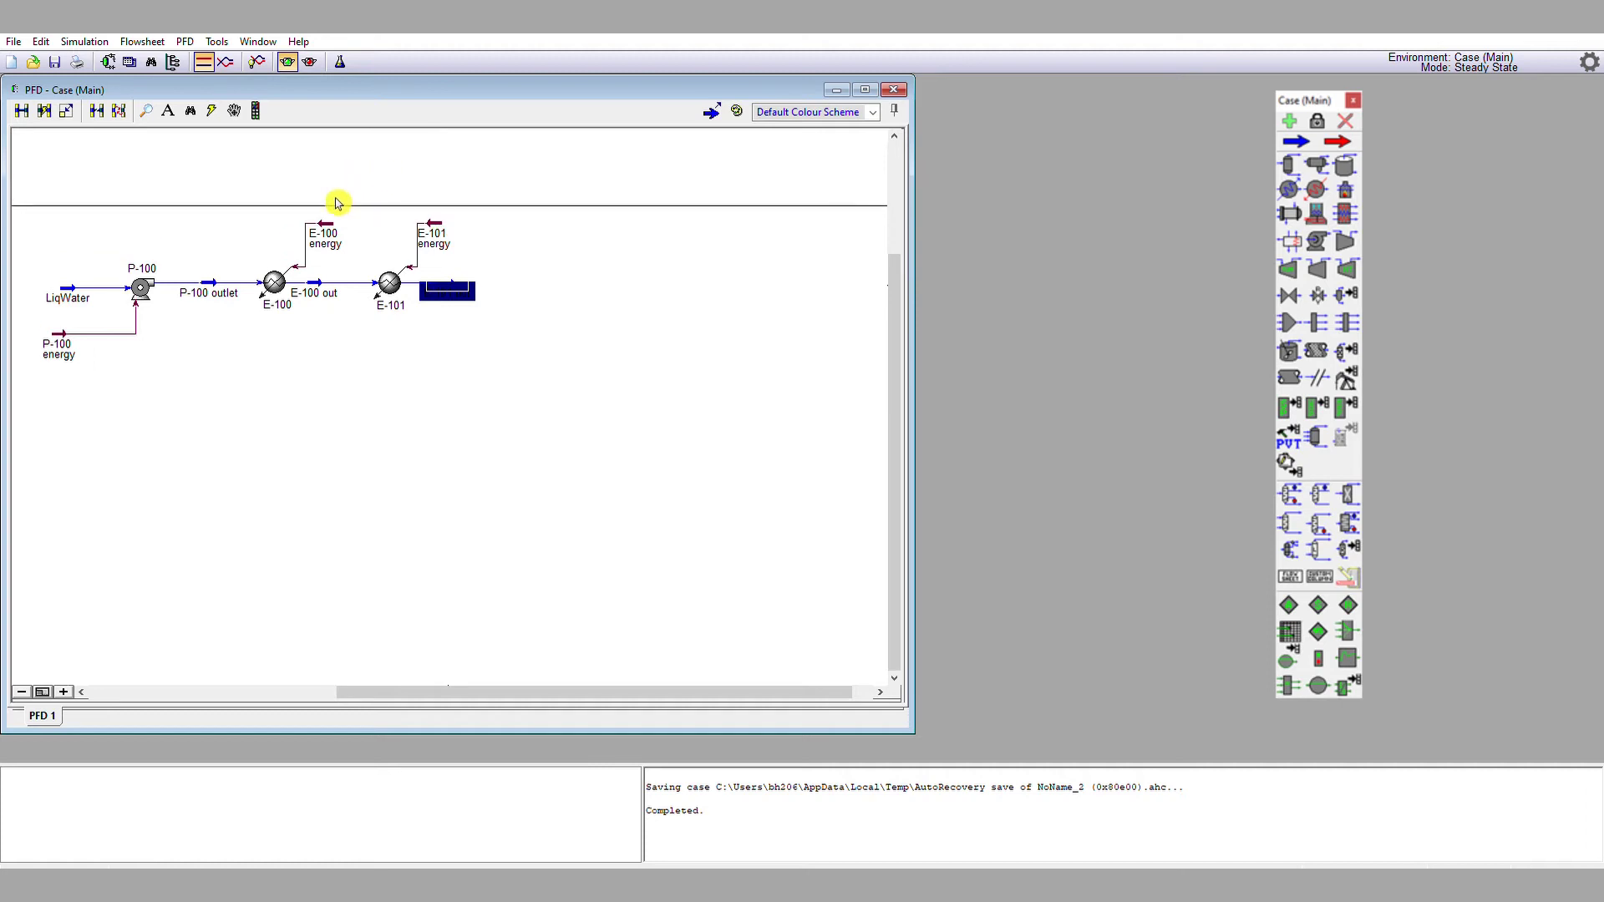
{"action": "left_click_drag", "start_coordinate": [331, 219], "coordinate": [344, 222]}
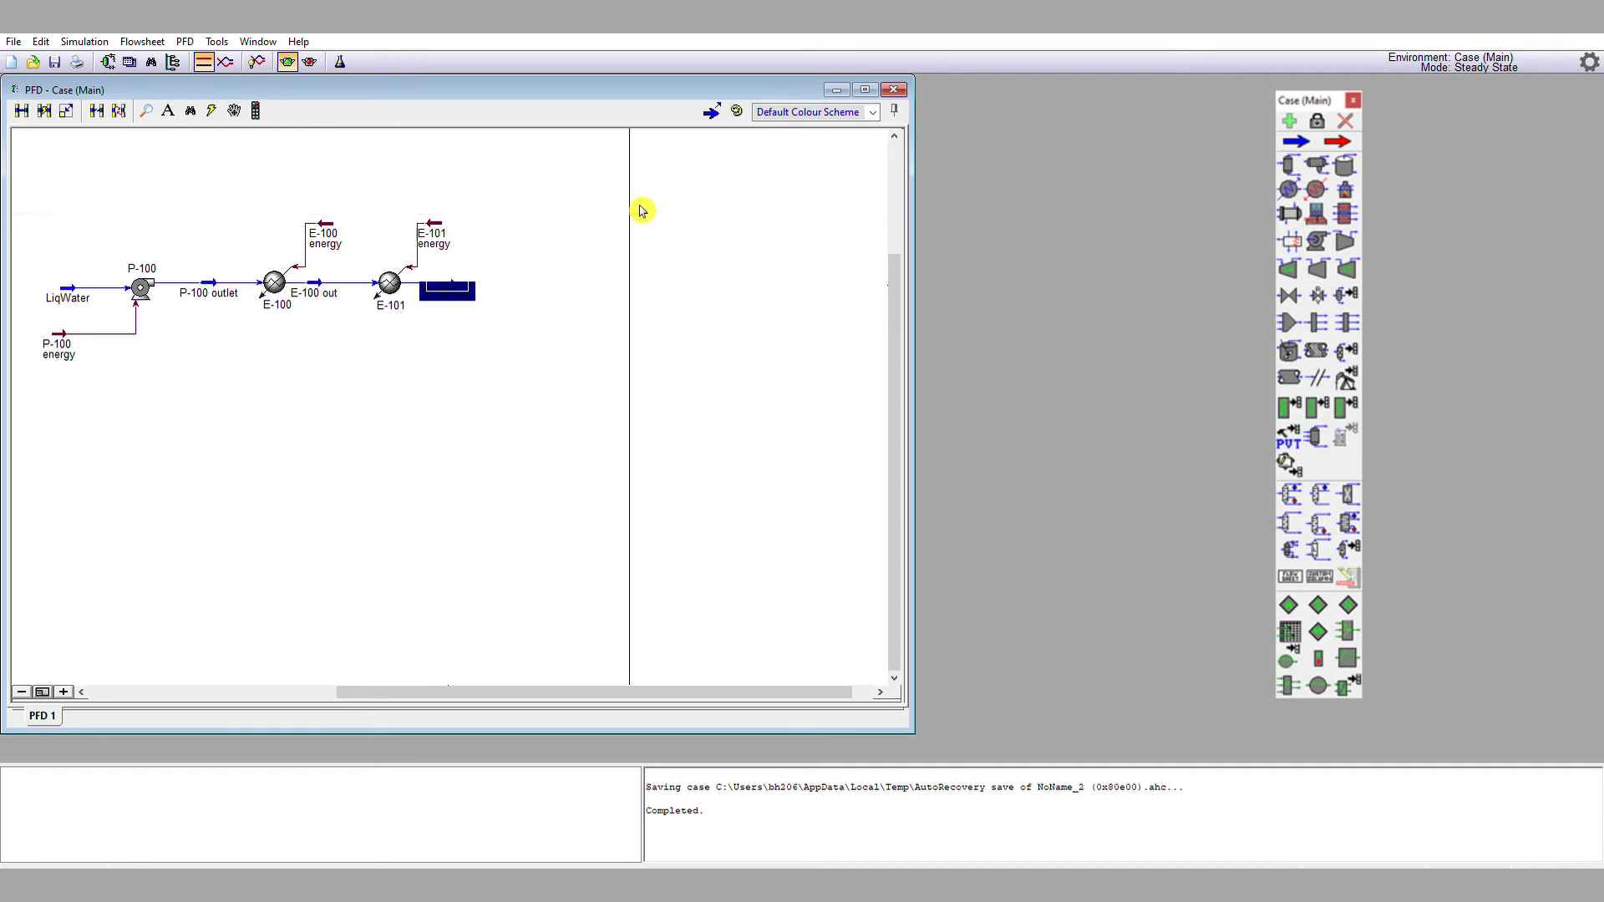
- Add a third heater downstream of E-101 and connect E-101 out as its inlet
{"action": "left_click", "coordinate": [1320, 187]}
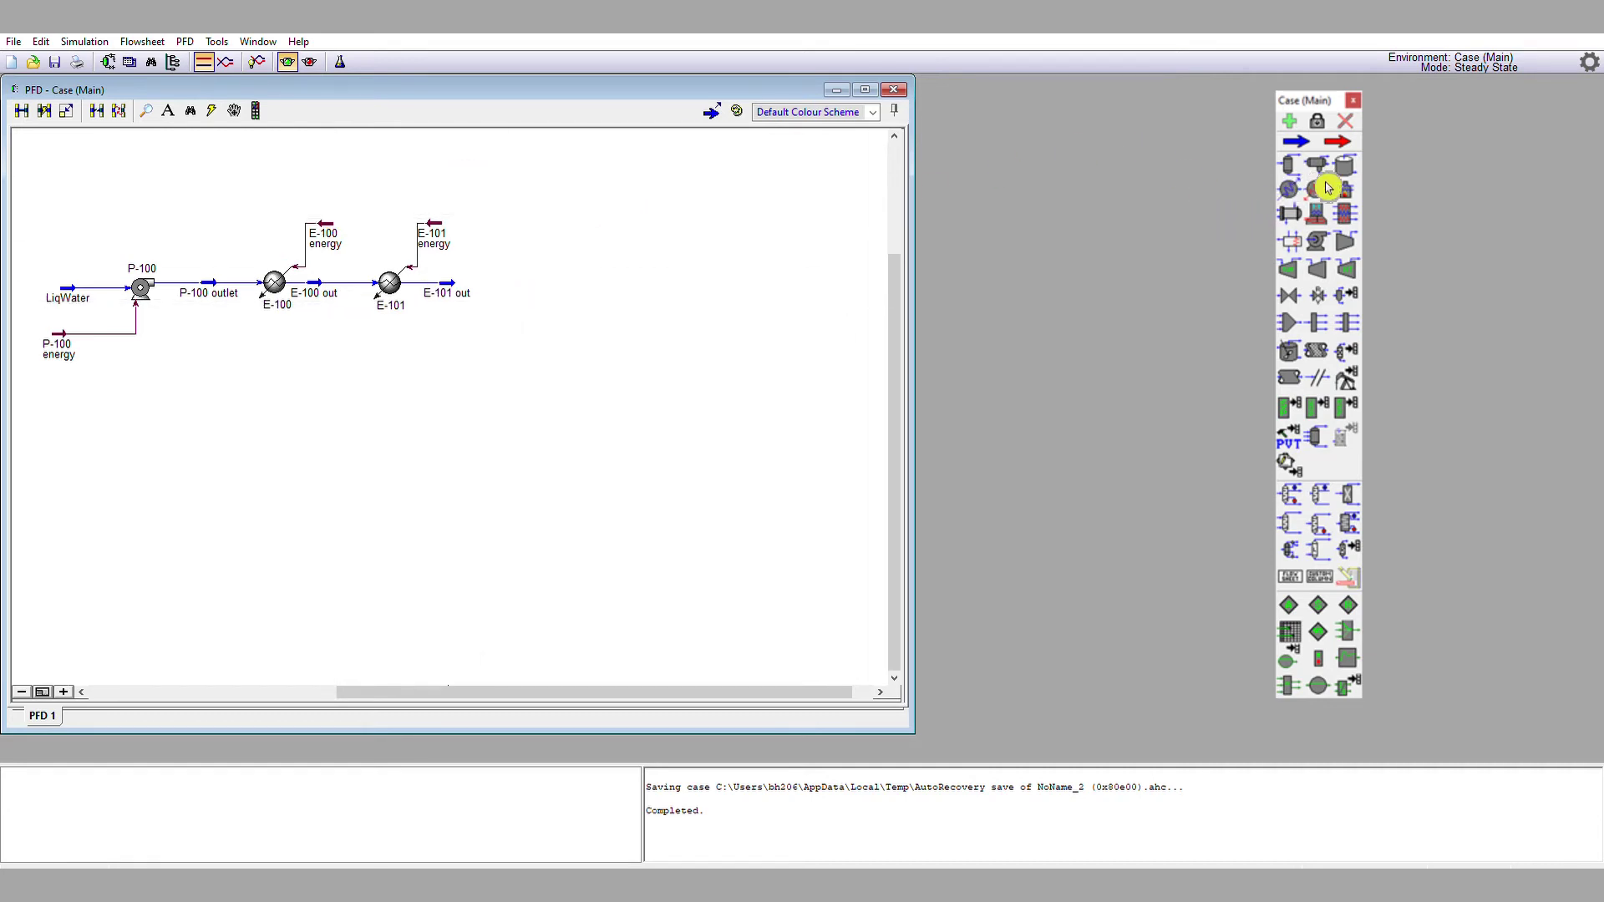
{"action": "left_click_drag", "start_coordinate": [495, 278], "coordinate": [506, 280]}
{"action": "double_click", "coordinate": [500, 281]}
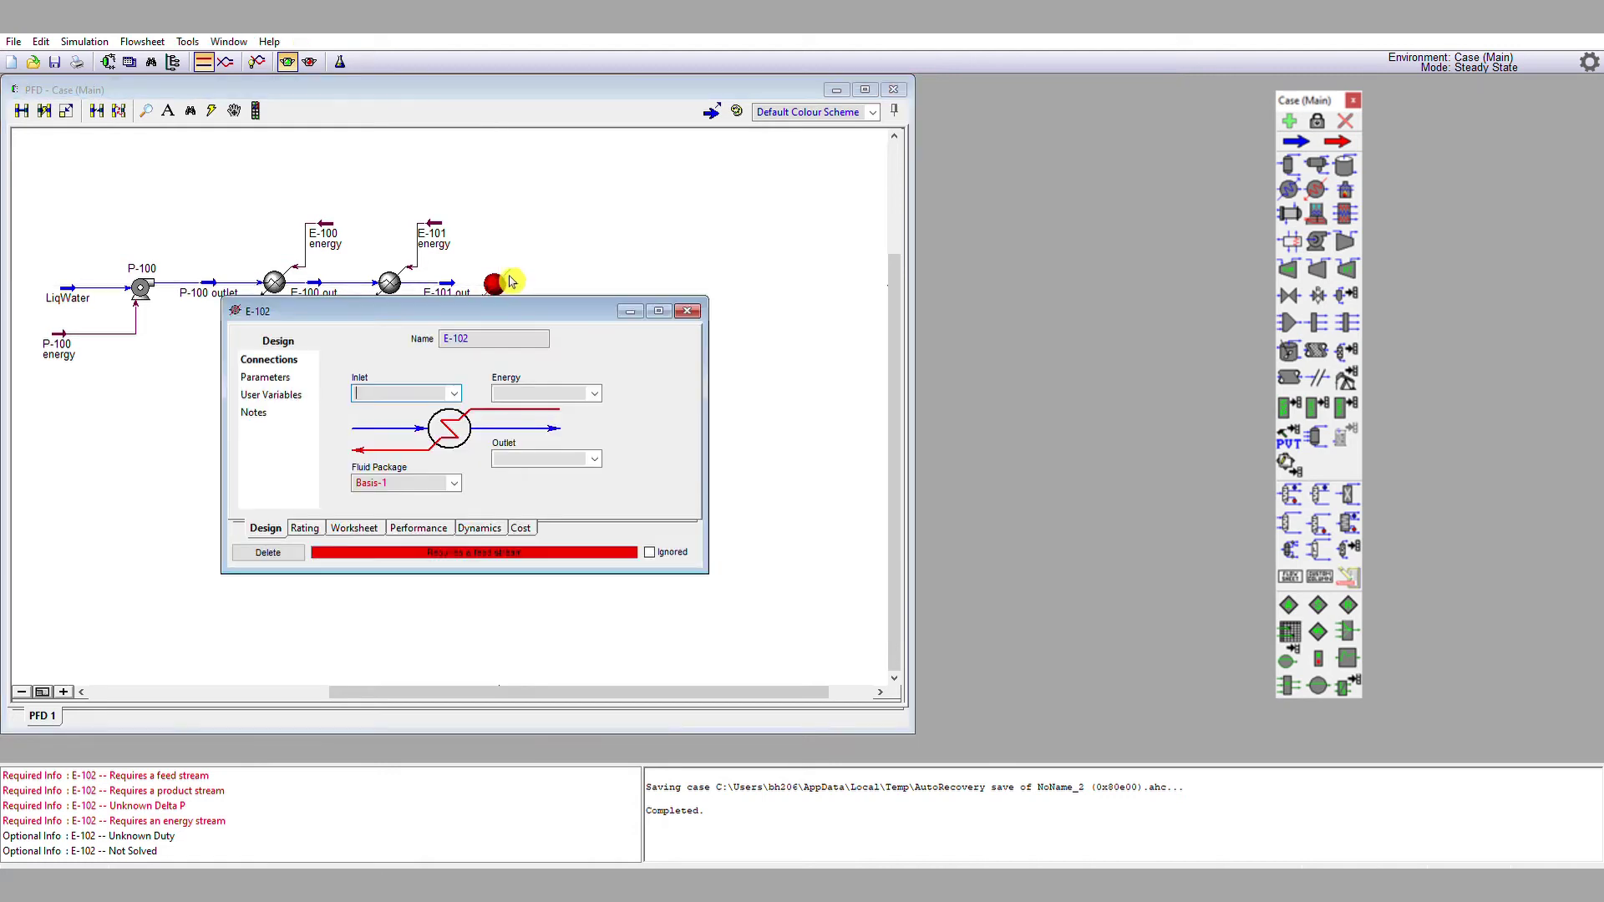
{"action": "left_click", "coordinate": [456, 393]}
{"action": "left_click", "coordinate": [446, 405]}
- Create the third heater's energy stream "E-102 energy" and its outlet stream "E-102 out"
{"action": "left_click", "coordinate": [522, 391]}
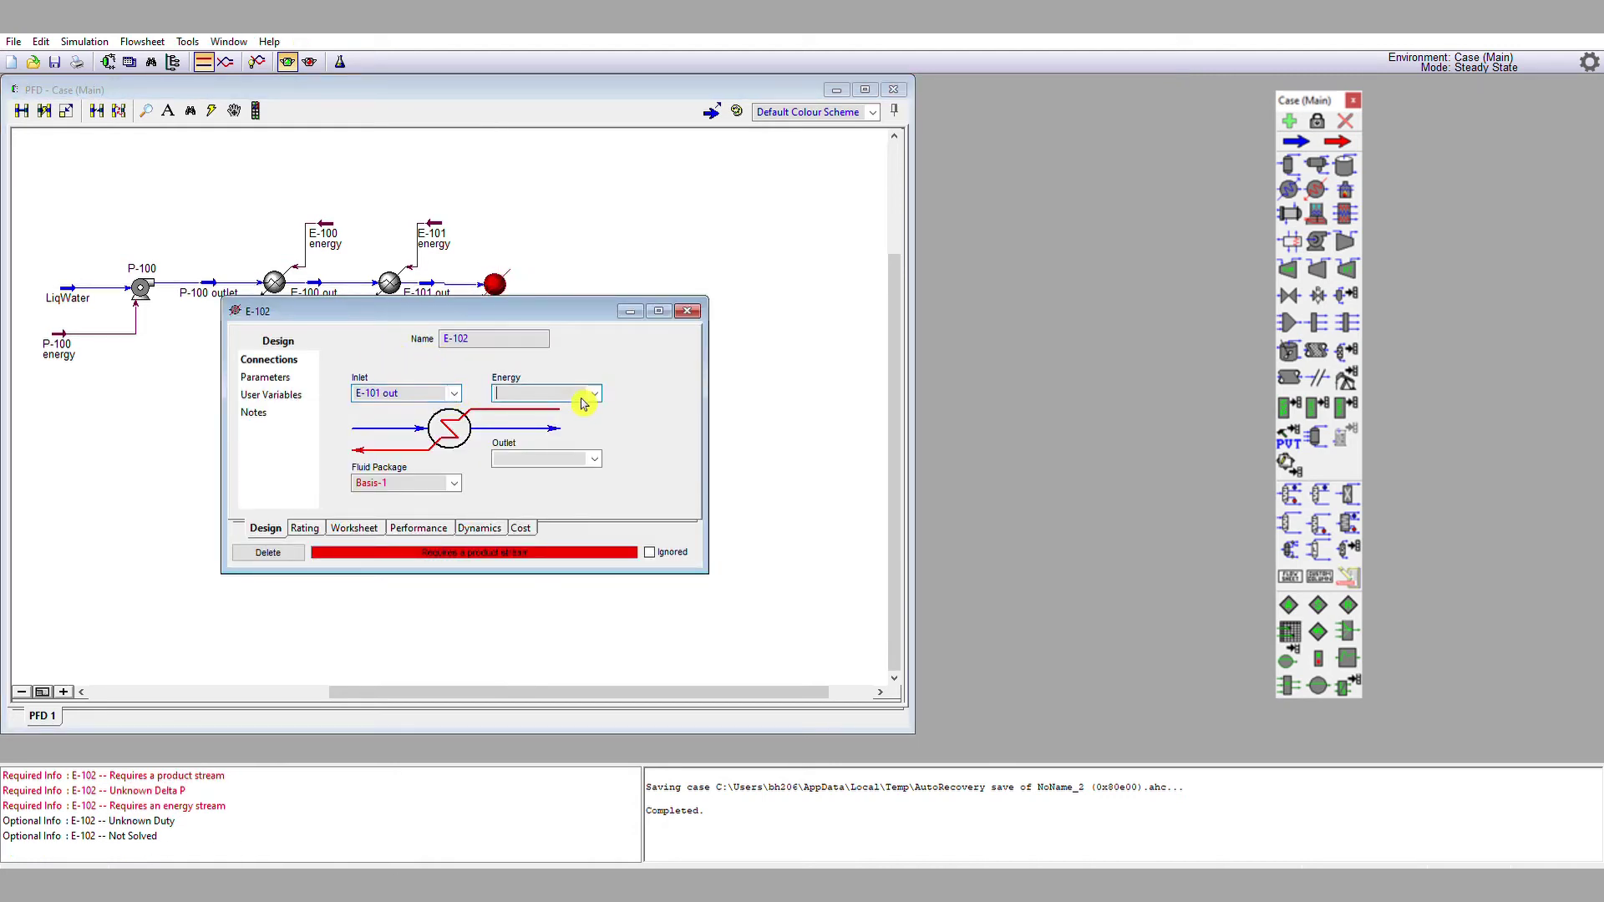
{"action": "type", "text": "E-102 energy"}
{"action": "left_click", "coordinate": [585, 461]}
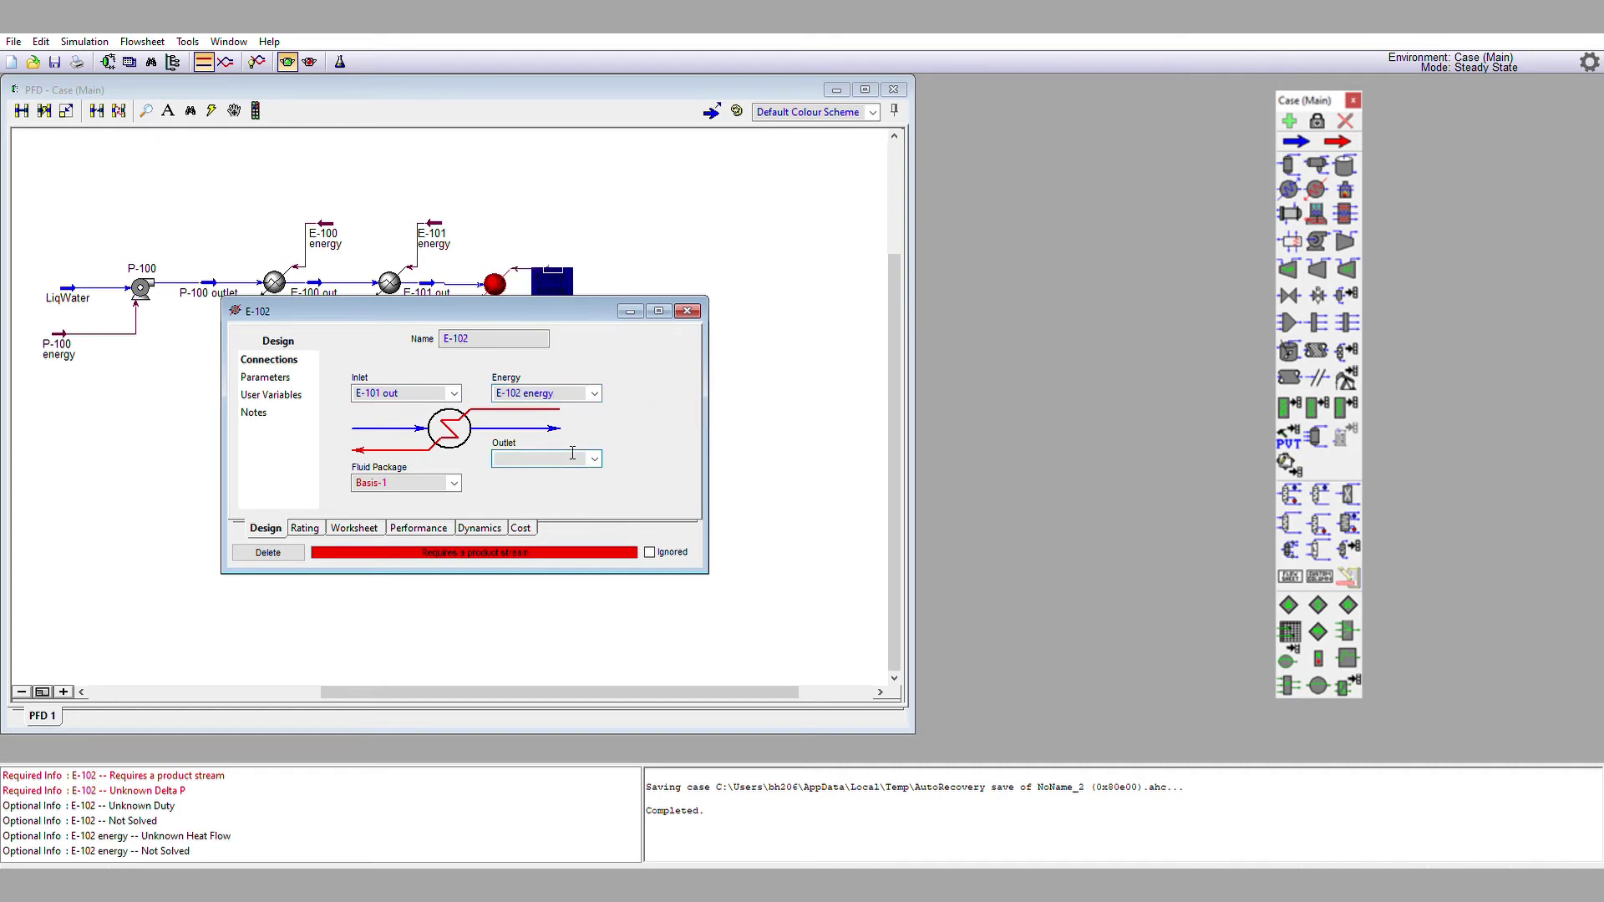
{"action": "type", "text": "E-102 out"}
- Set E-102's Delta P to 0.2 kPa, and move the E-102 energy stream up, clear of the outlet stream
{"action": "left_click", "coordinate": [280, 376]}
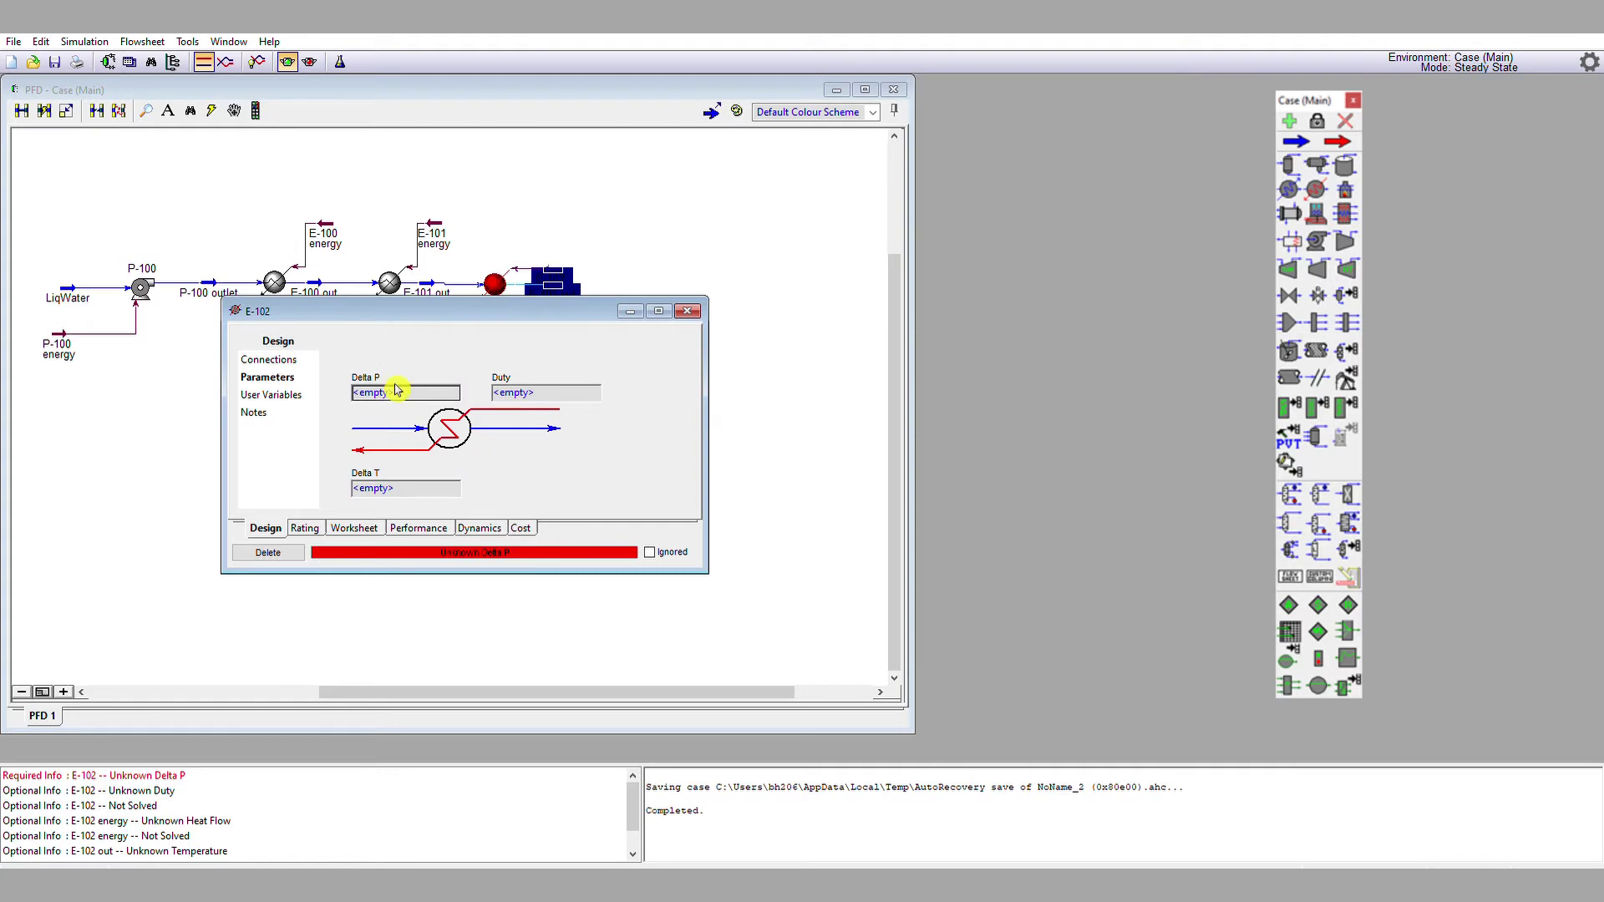
{"action": "type", "text": "0.2"}
{"action": "key", "text": "Return"}
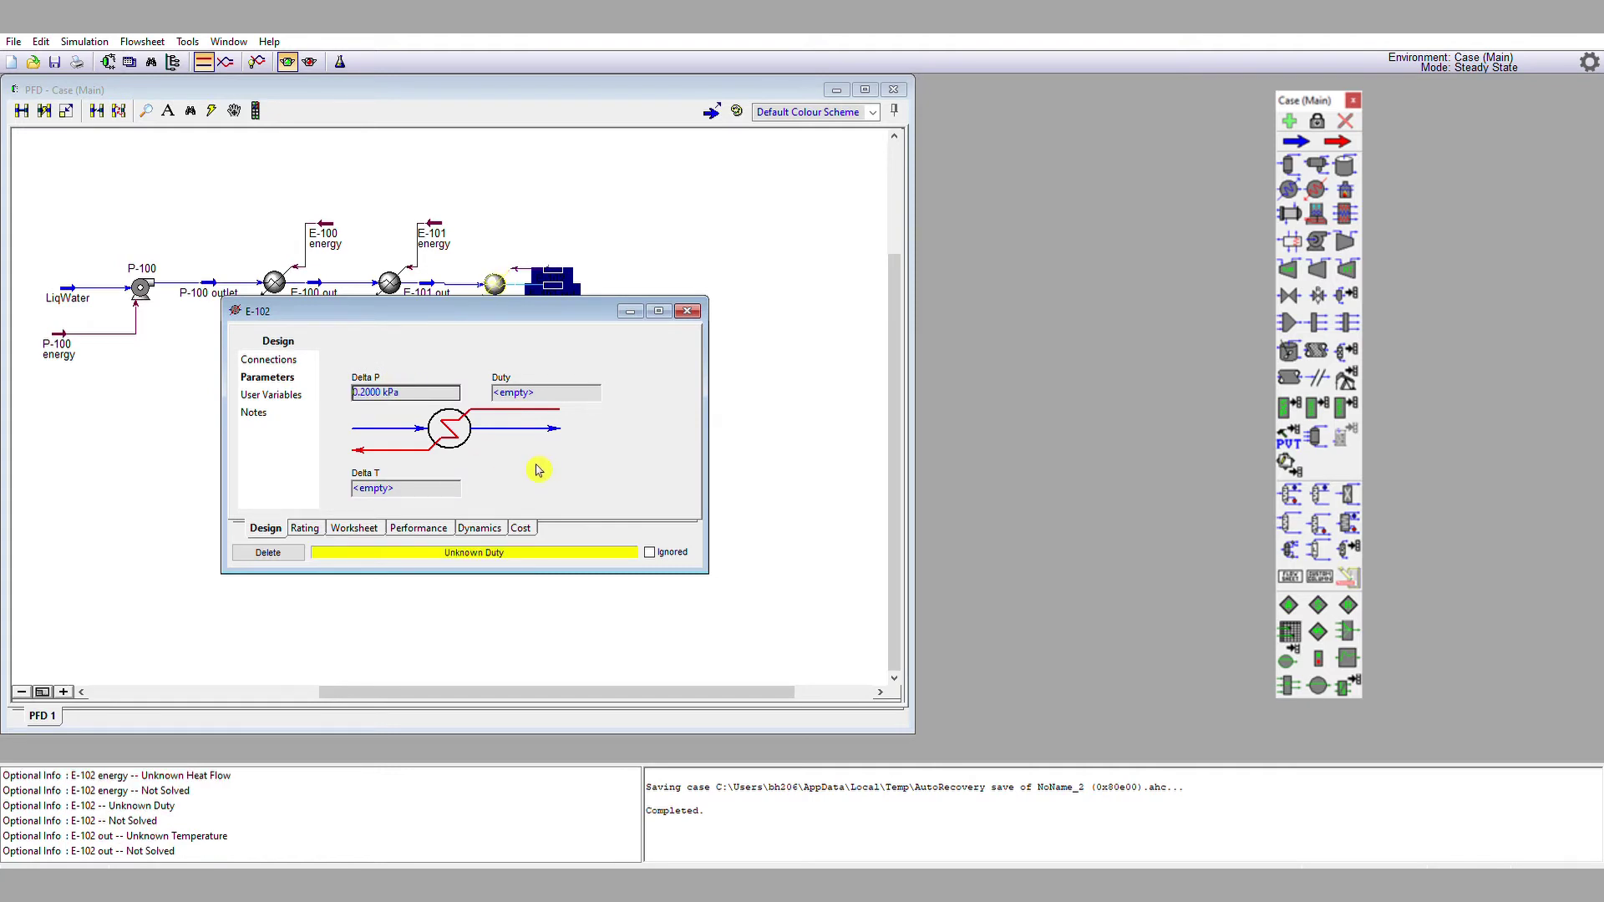
{"action": "left_click", "coordinate": [687, 311]}
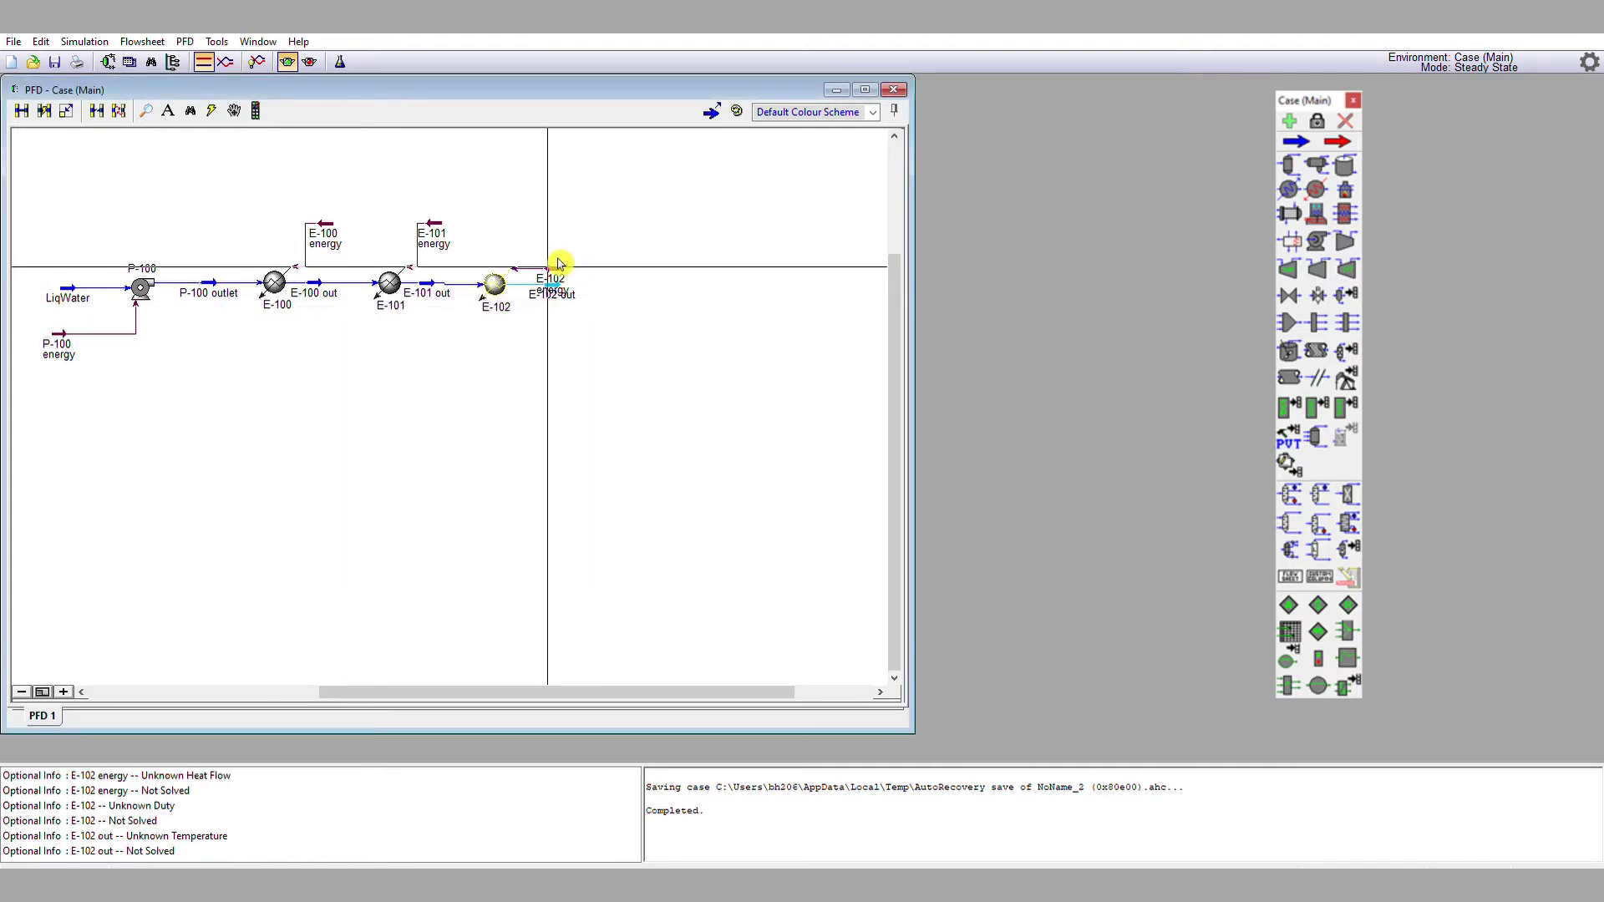
{"action": "left_click_drag", "start_coordinate": [558, 264], "coordinate": [562, 222]}
- Set the temperature of the E-102 out stream to 900 °C, and align heater E-102 with the main process line
{"action": "left_click", "coordinate": [570, 280]}
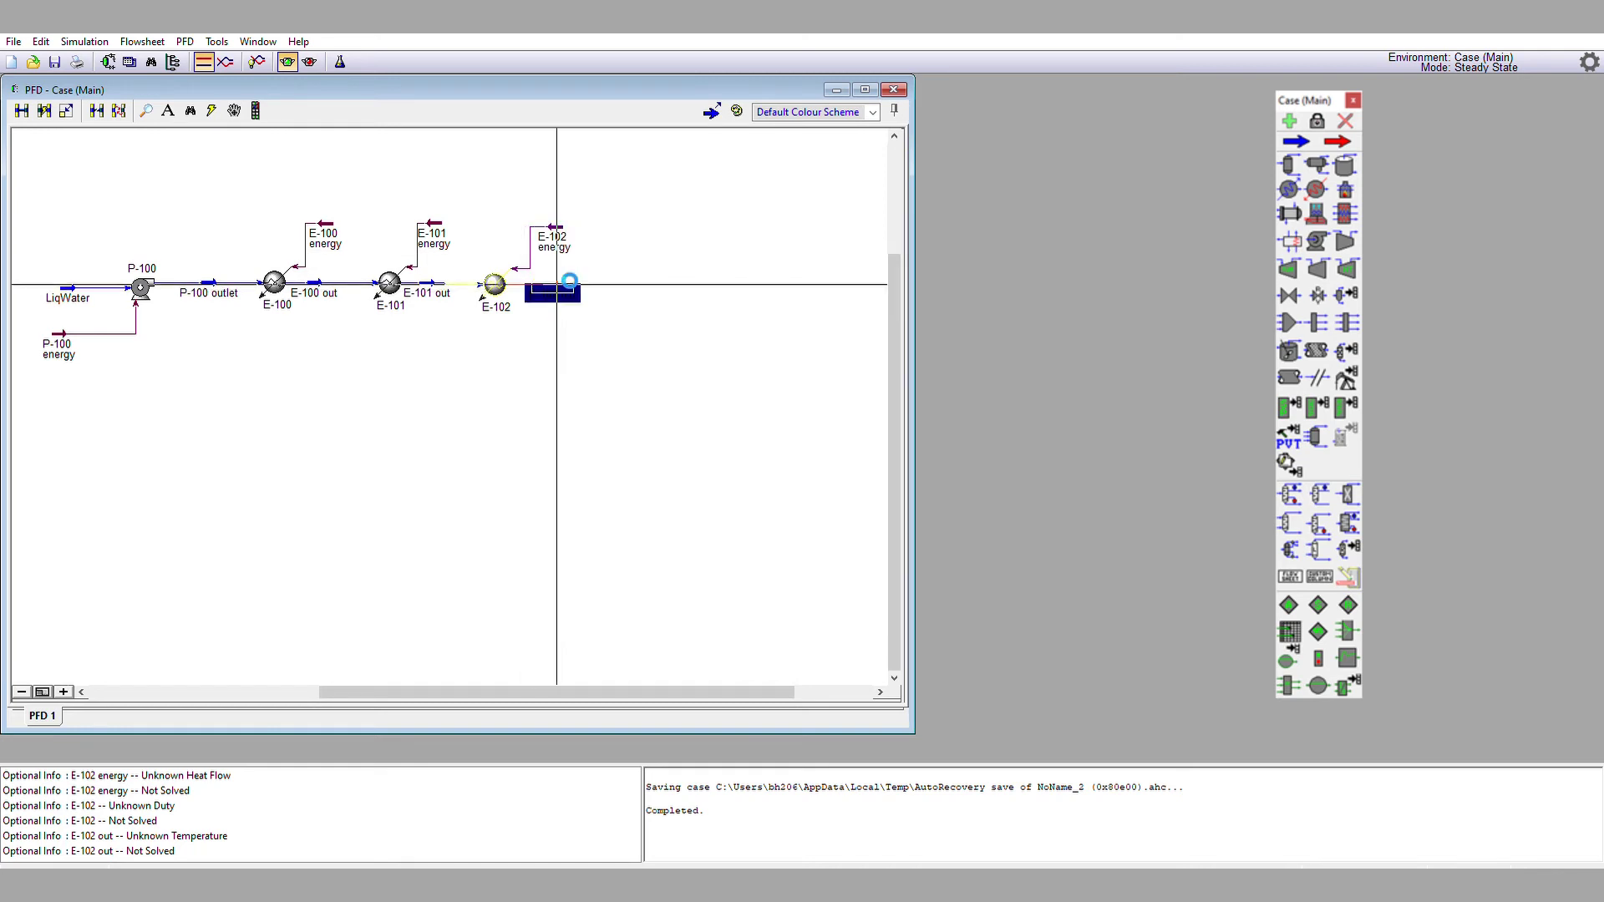
{"action": "double_click", "coordinate": [570, 281]}
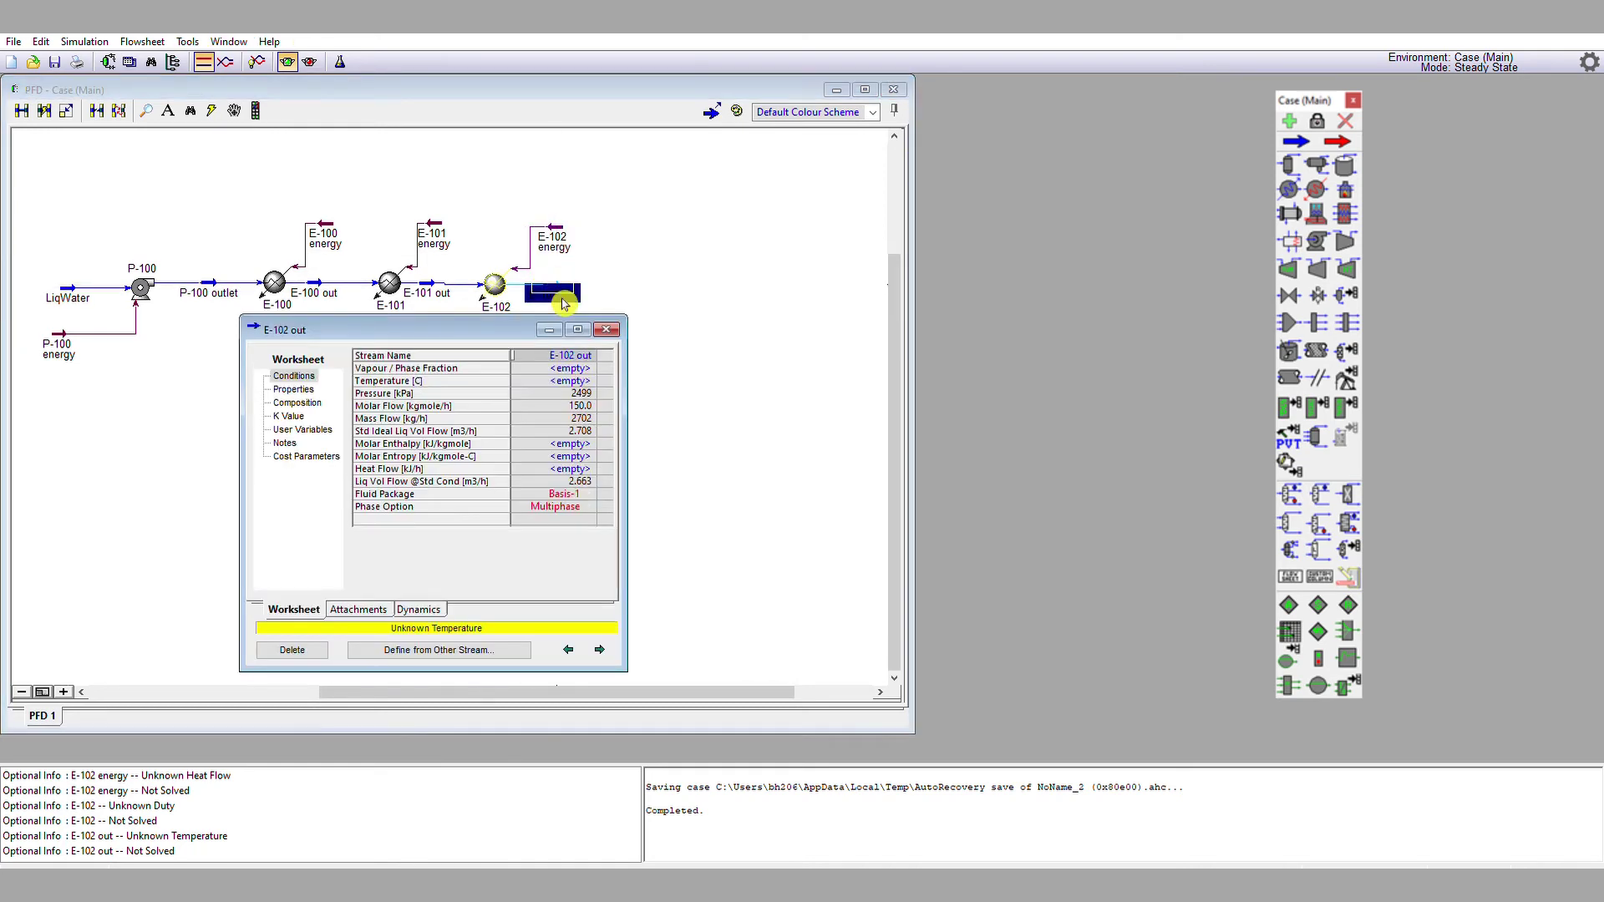
{"action": "left_click", "coordinate": [558, 380]}
{"action": "type", "text": "900"}
{"action": "key", "text": "Return"}
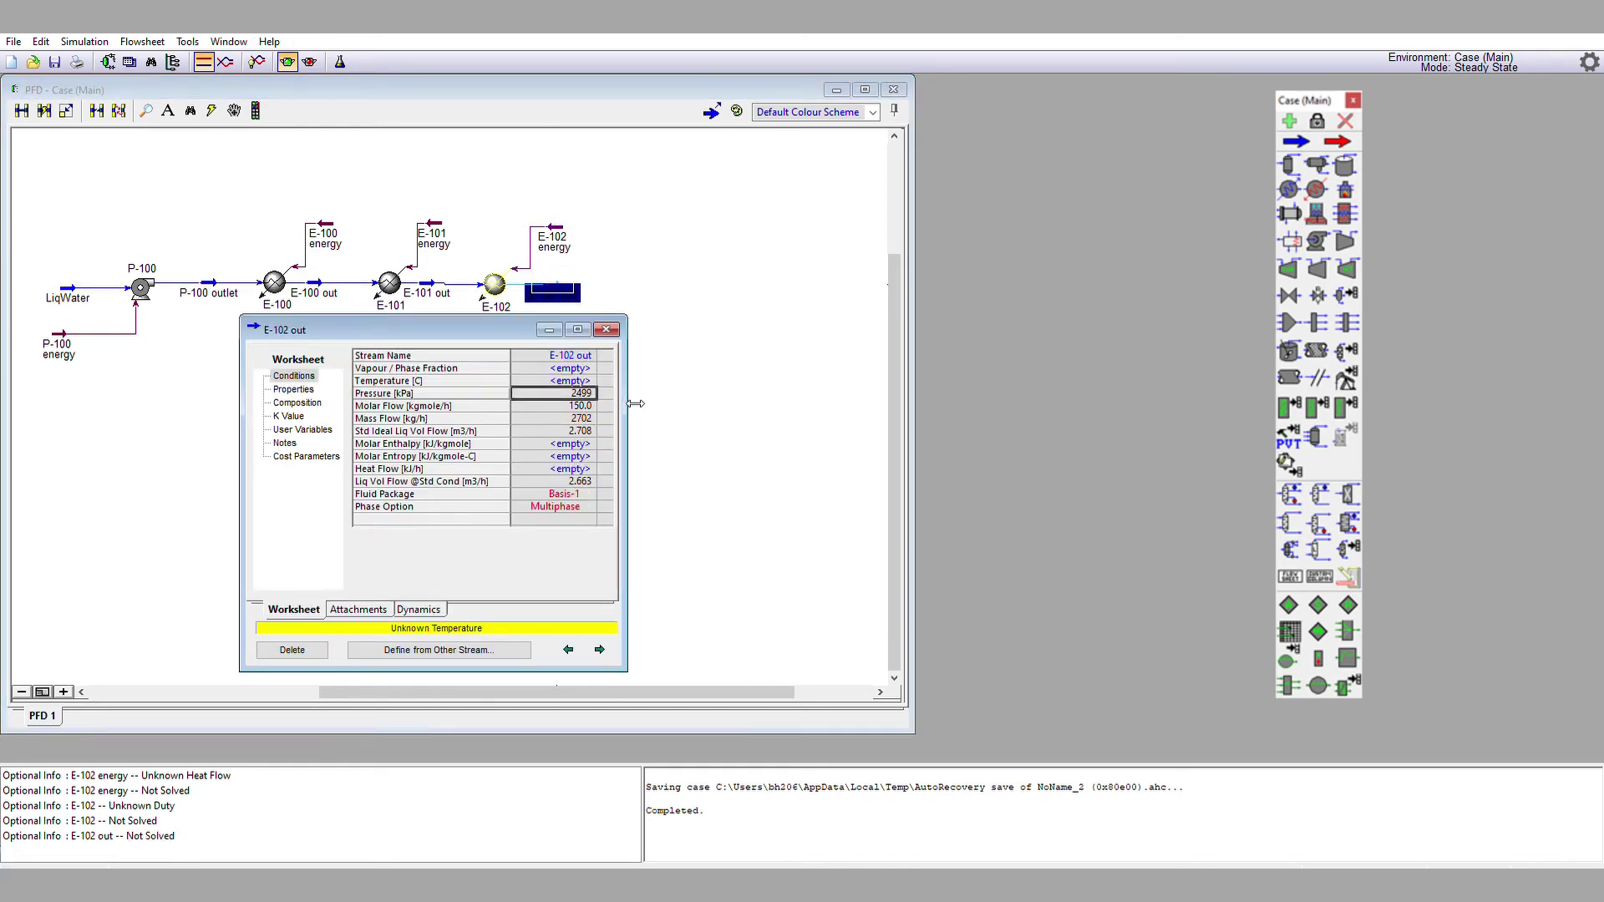
{"action": "left_click", "coordinate": [608, 328]}
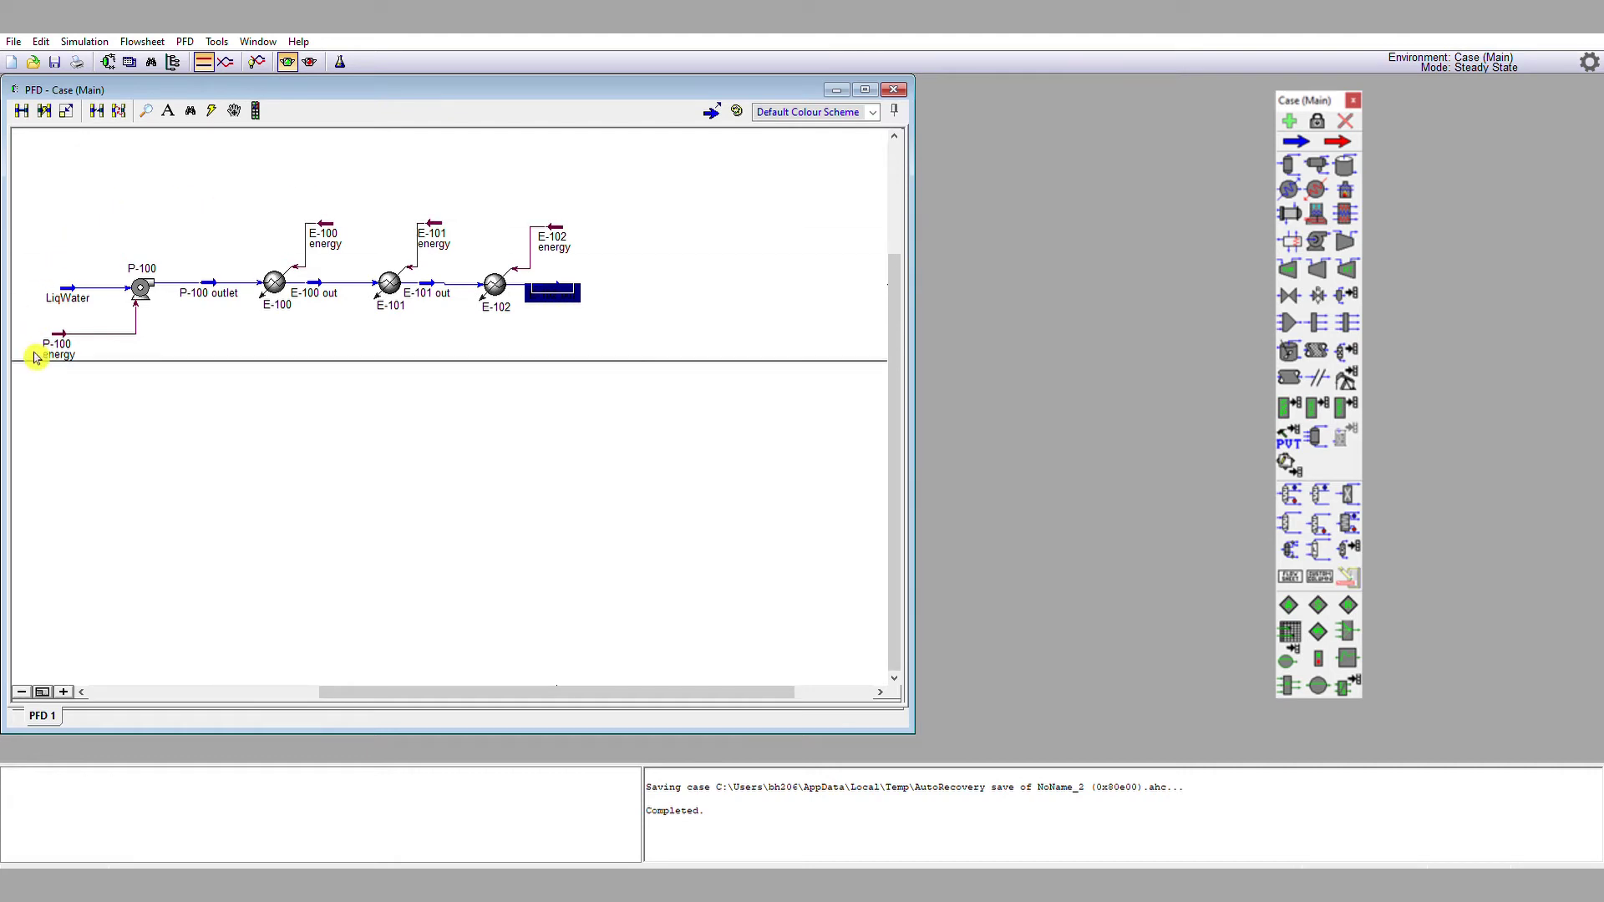
{"action": "left_click", "coordinate": [728, 275]}
{"action": "left_click", "coordinate": [501, 281]}
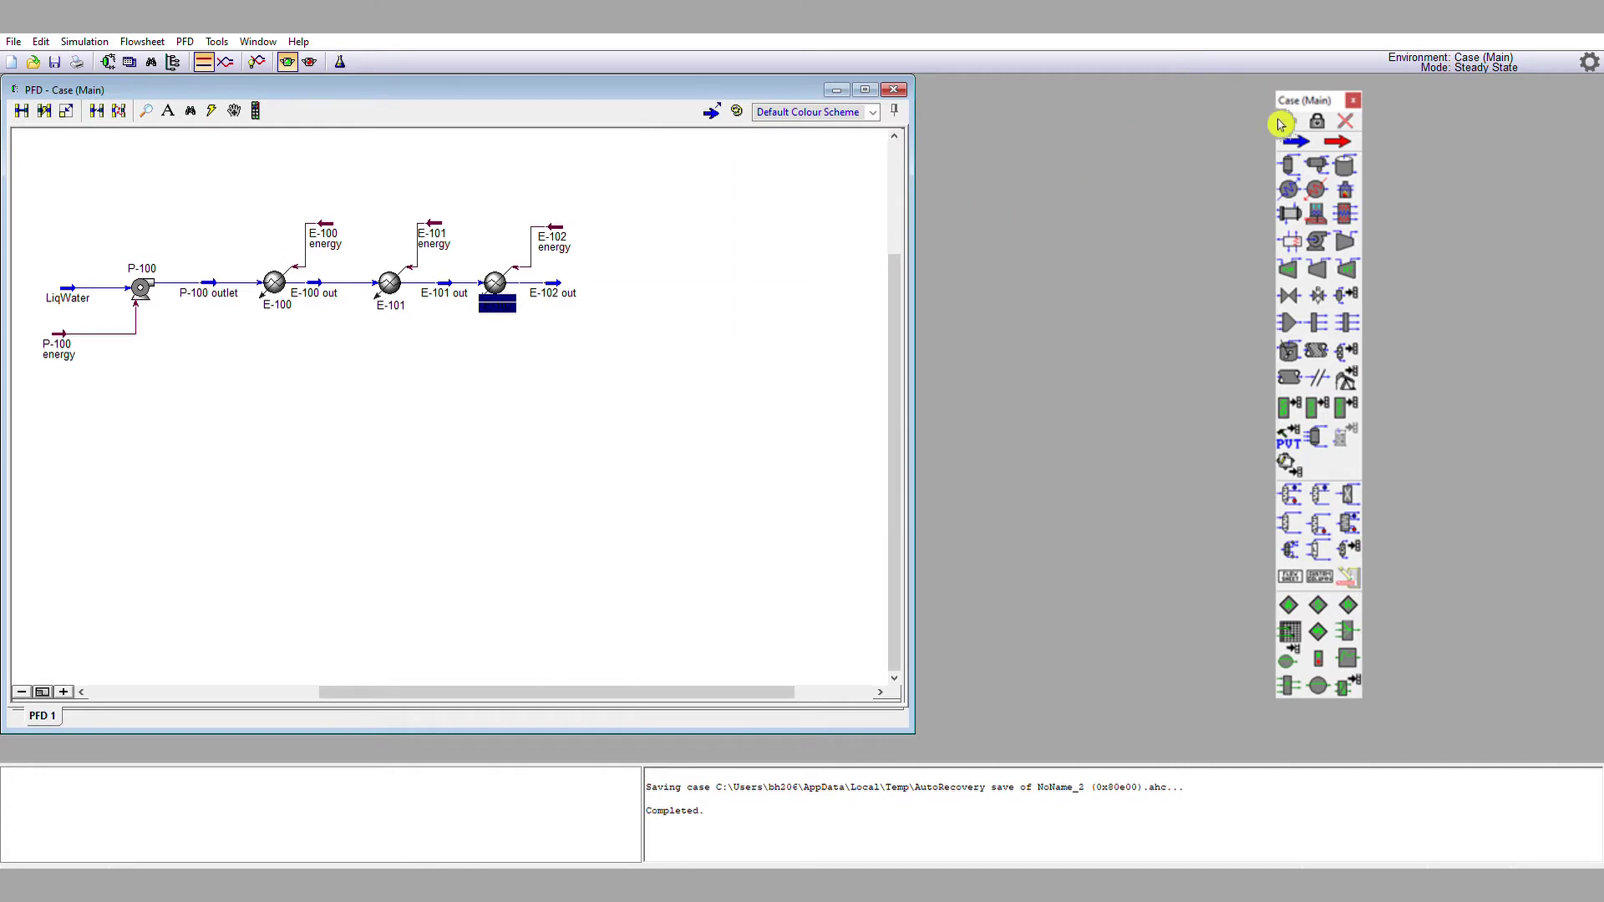
- Add a material stream below the water line and name it CH4
{"action": "left_click", "coordinate": [1299, 142]}
{"action": "left_click", "coordinate": [81, 483]}
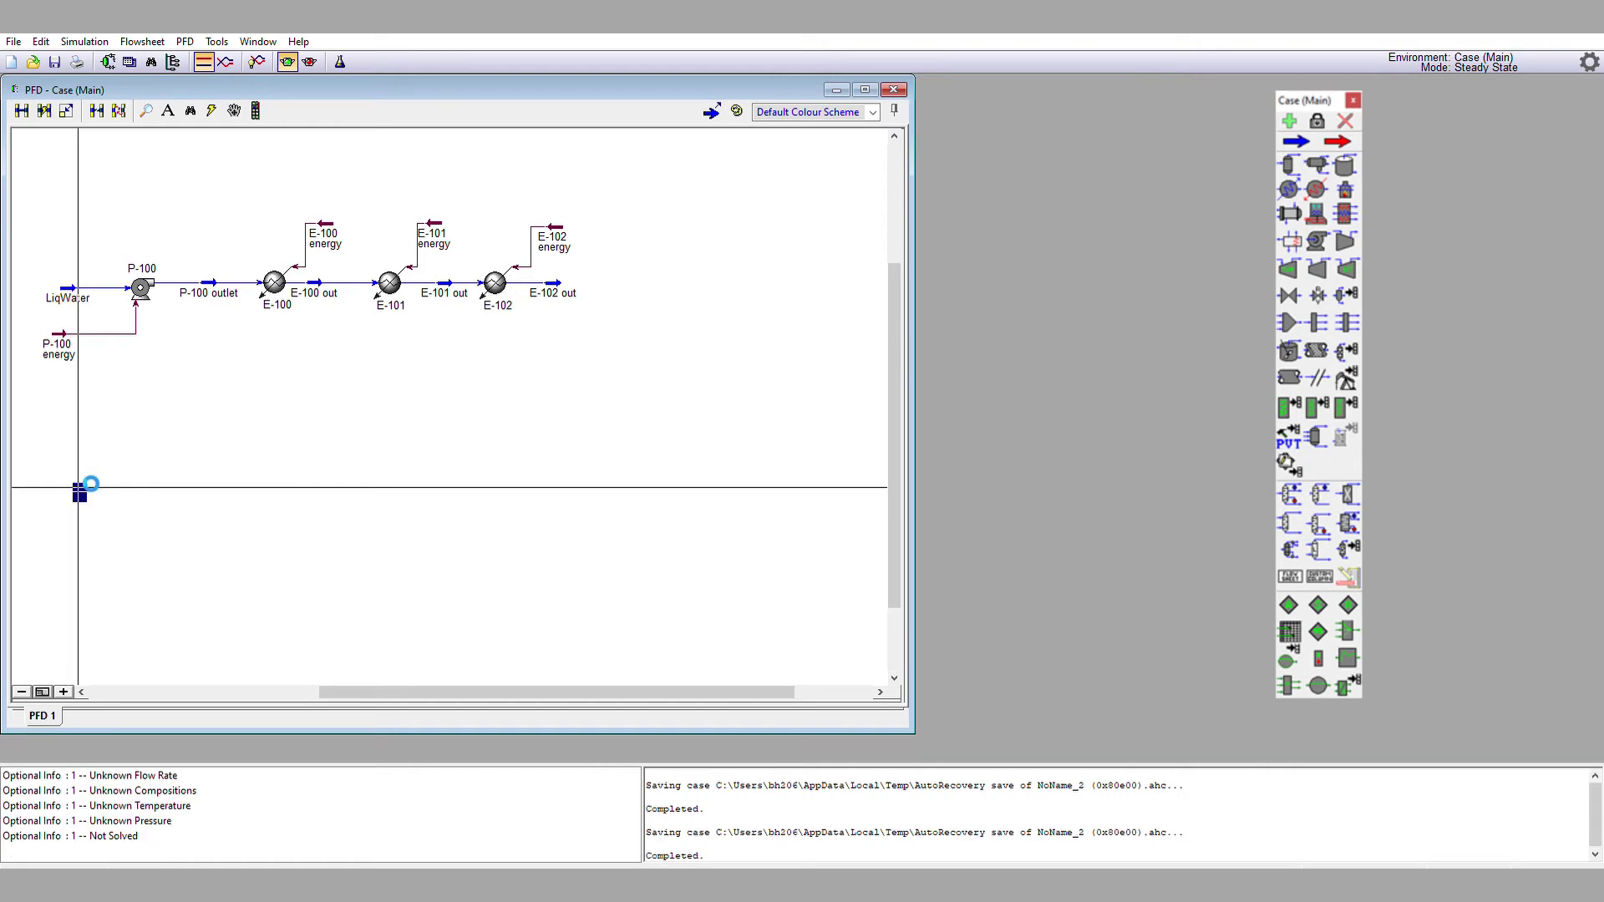
{"action": "double_click", "coordinate": [84, 490]}
{"action": "left_click", "coordinate": [613, 373]}
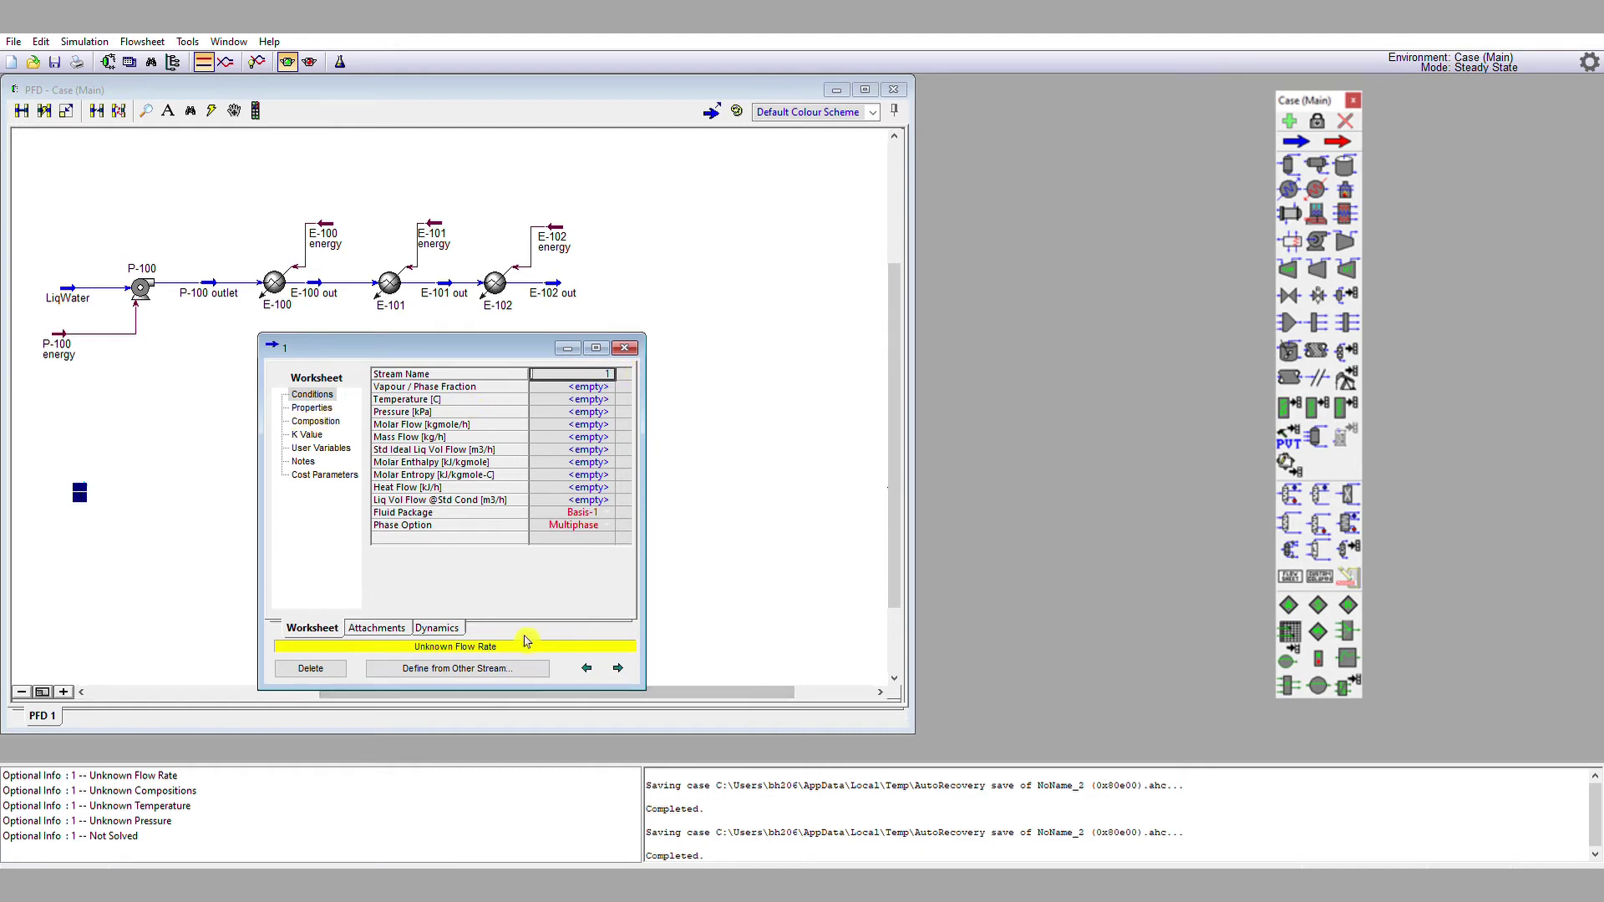
{"action": "type", "text": "CH4"}
{"action": "key", "text": "Return"}
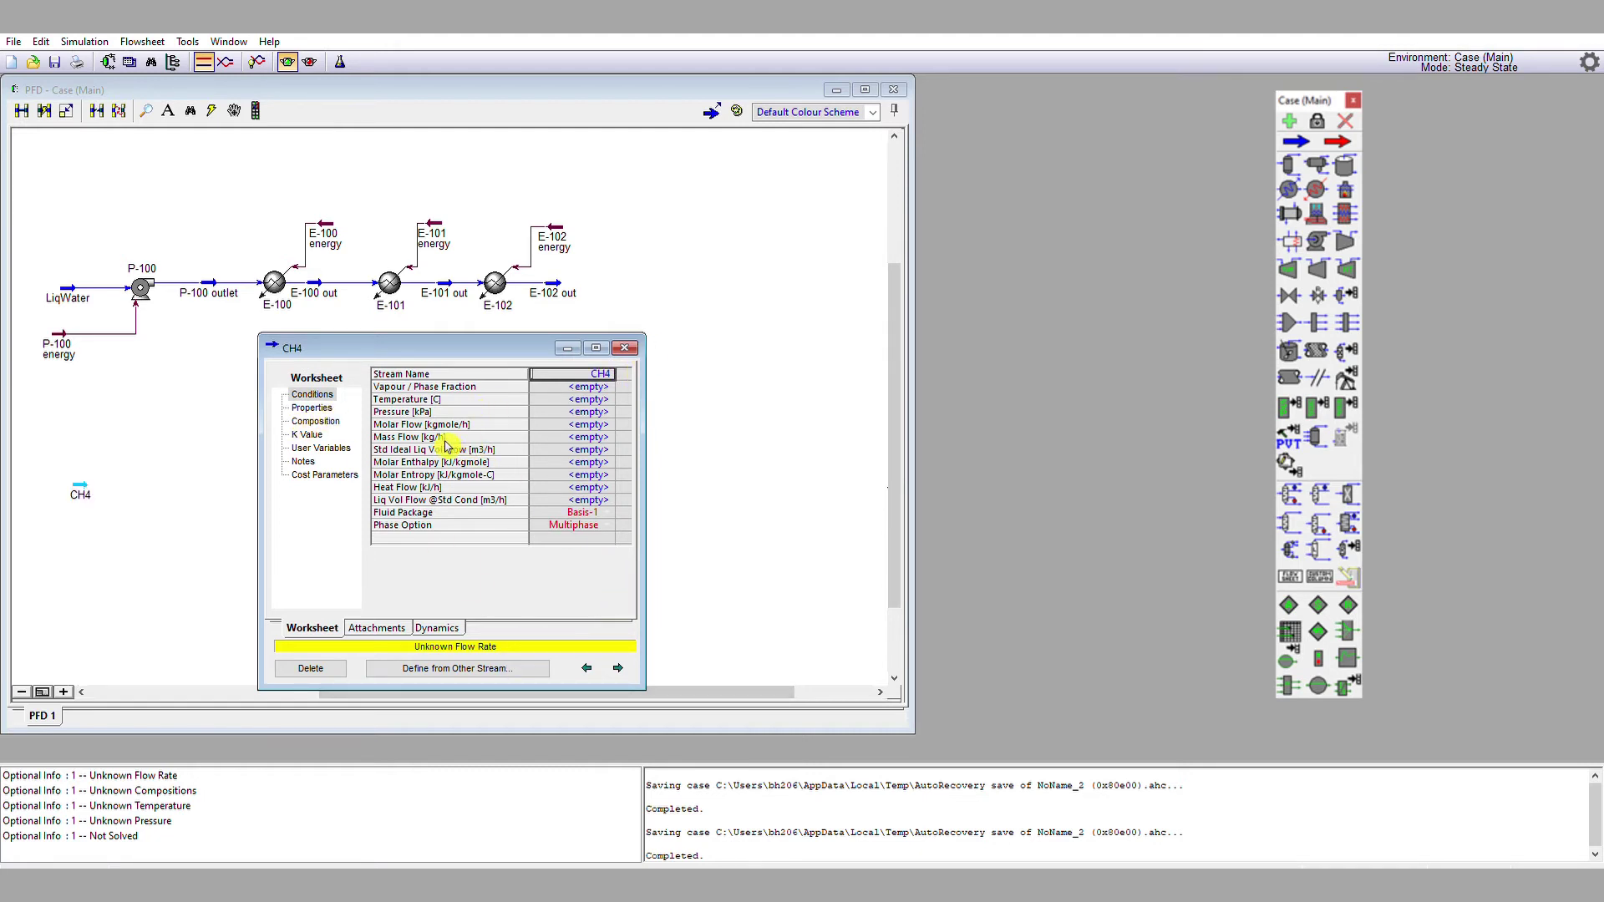
- Set the CH4 stream's molar flow to 100 kgmole/h and its composition to a methane mole fraction of 1
{"action": "left_click", "coordinate": [573, 424]}
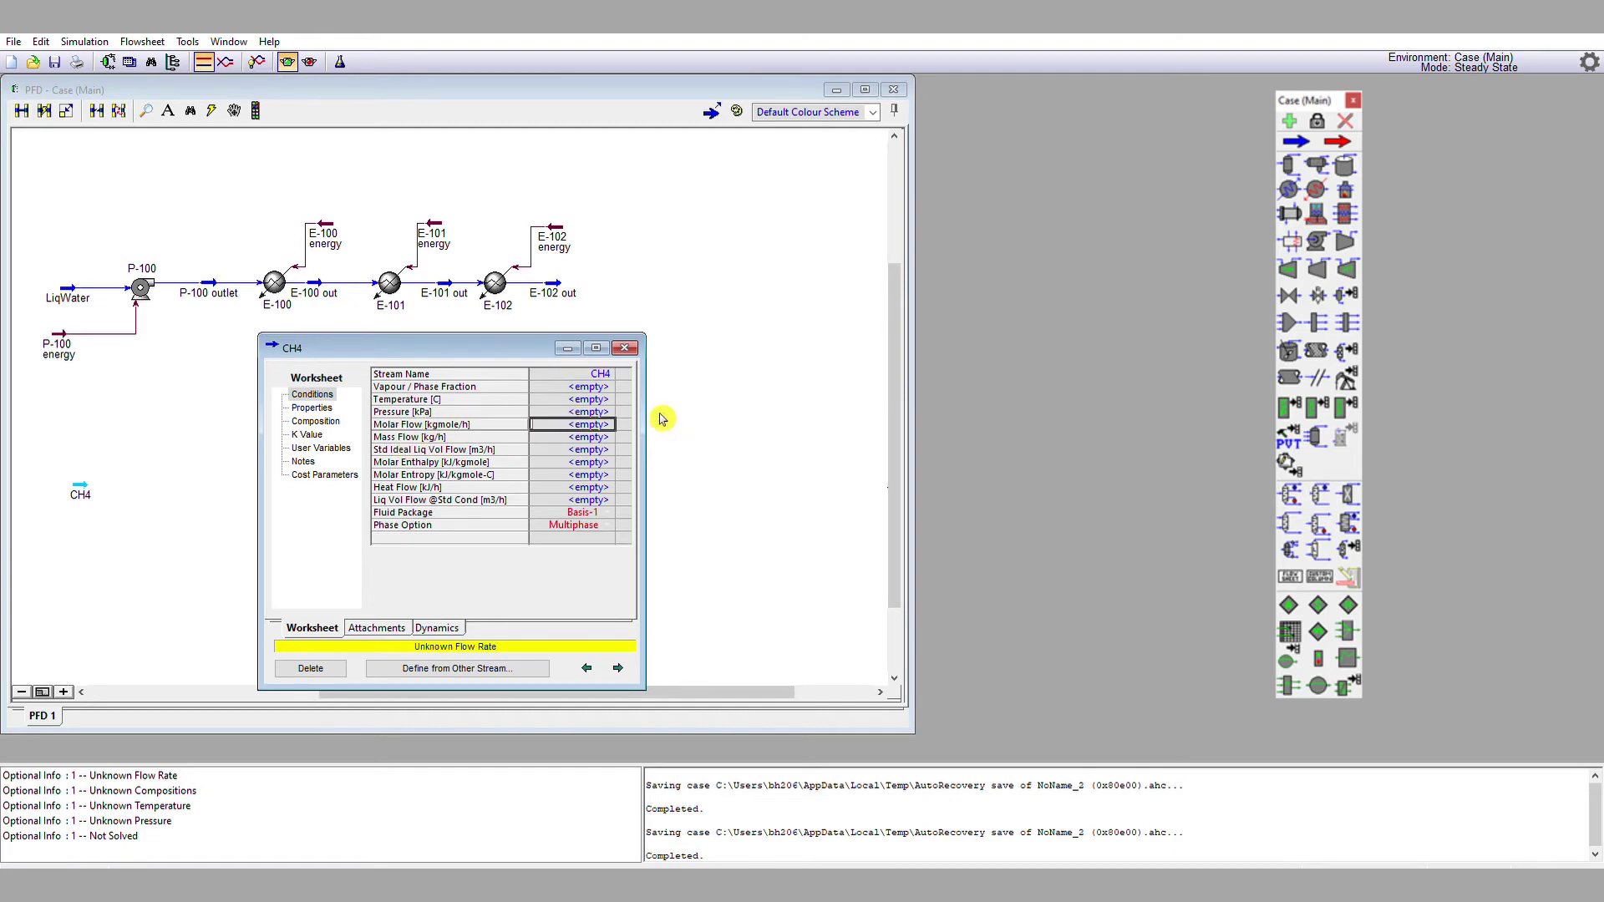
{"action": "type", "text": "100"}
{"action": "key", "text": "Return"}
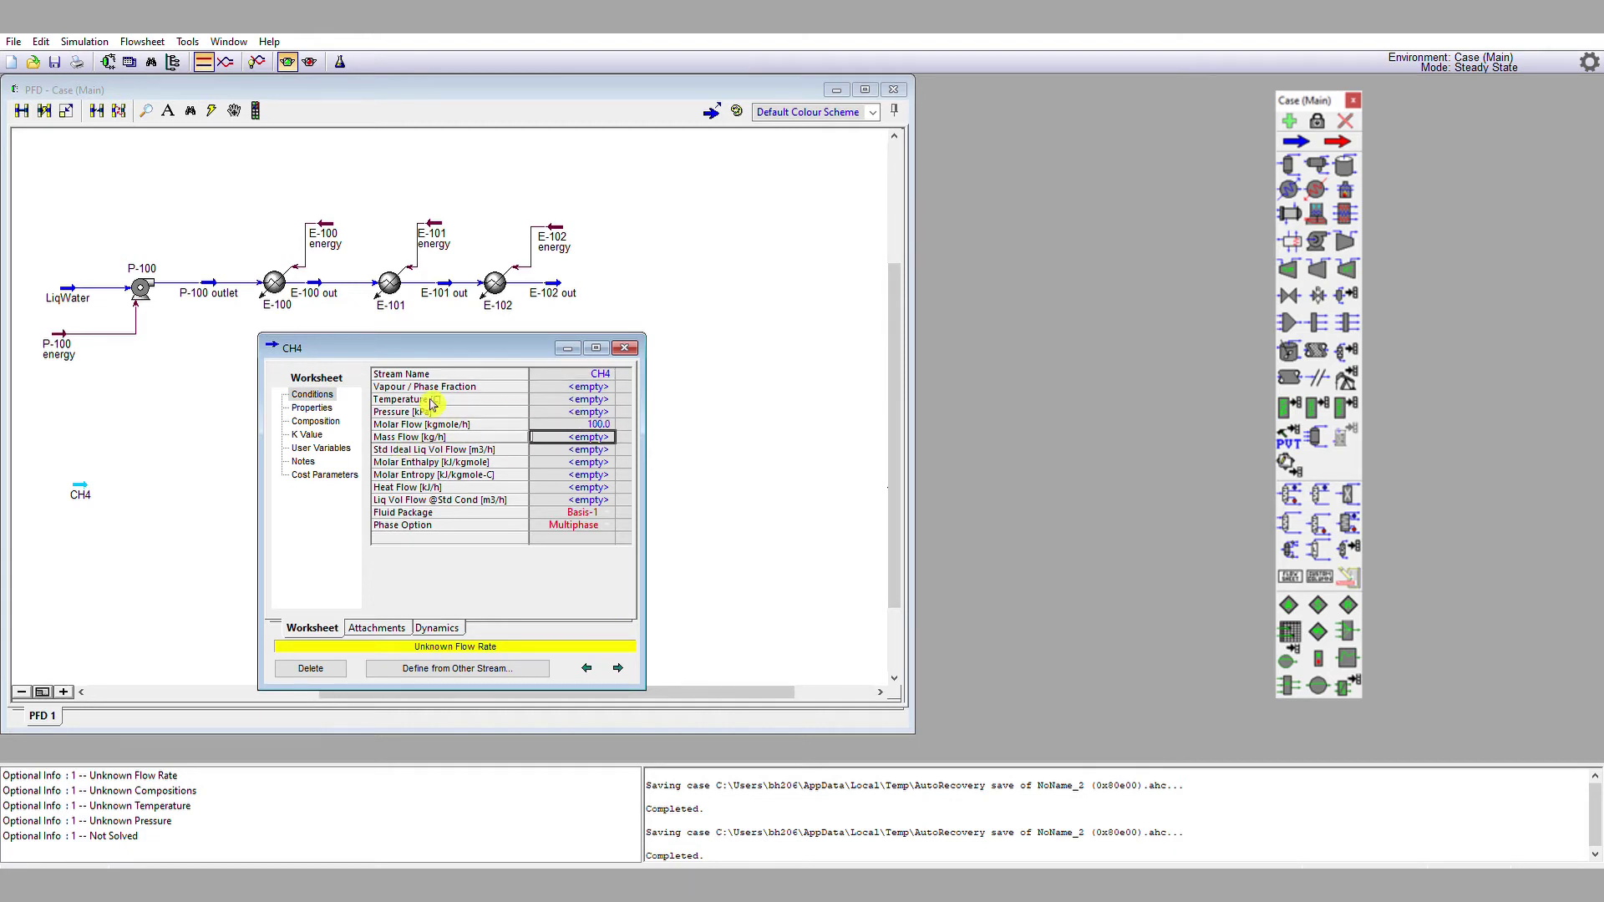
{"action": "left_click", "coordinate": [316, 421]}
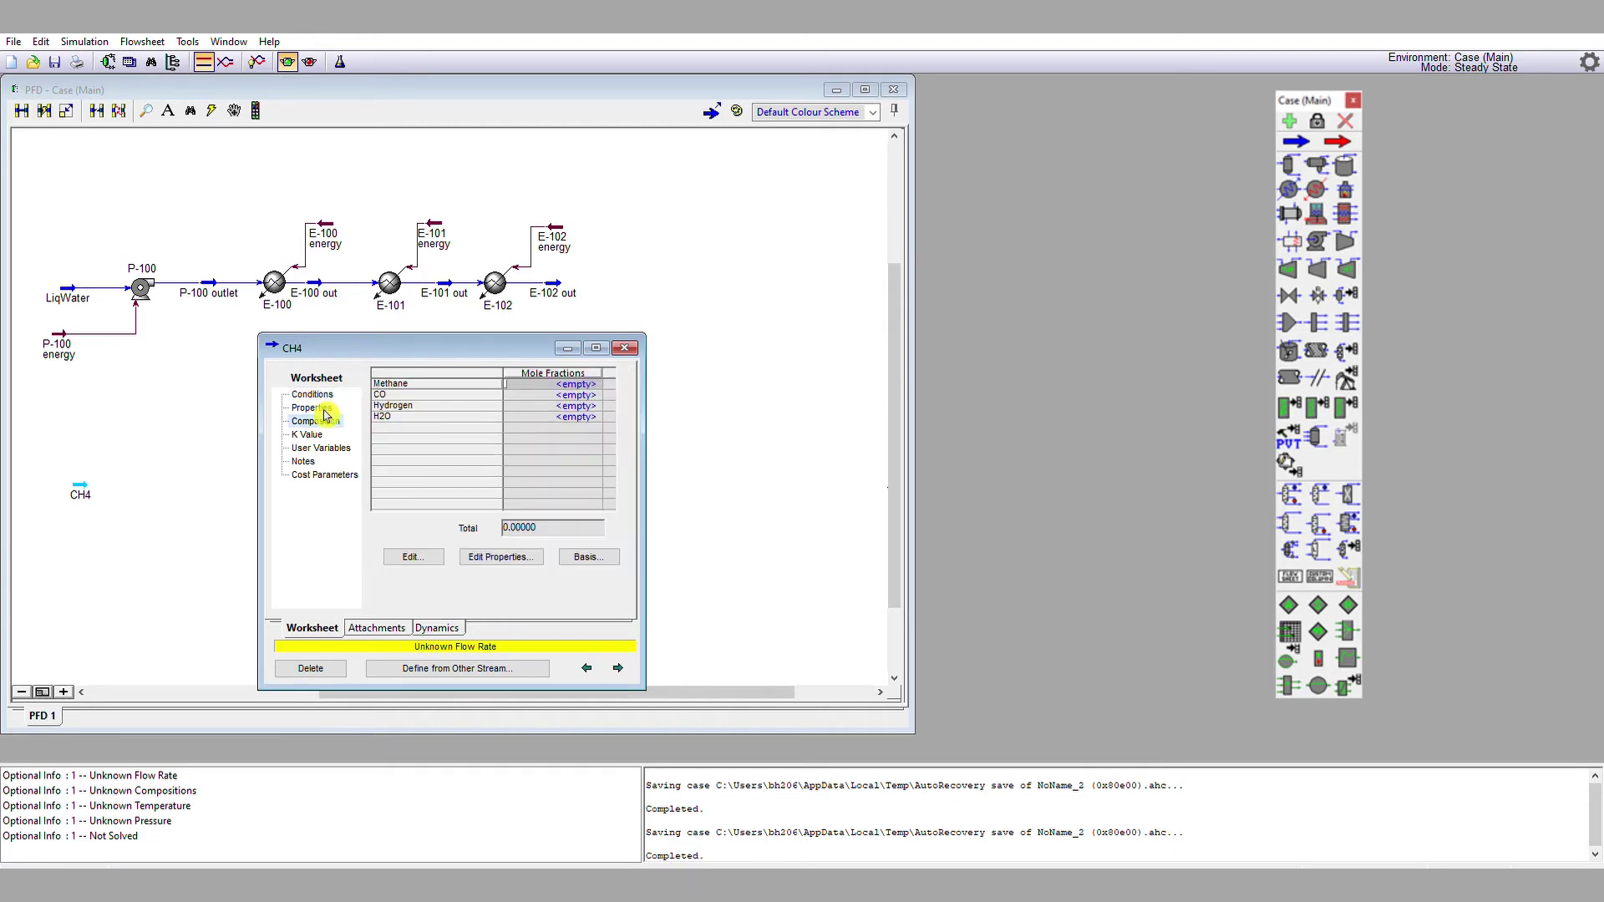
{"action": "left_click", "coordinate": [543, 383]}
{"action": "type", "text": "1"}
{"action": "key", "text": "Return"}
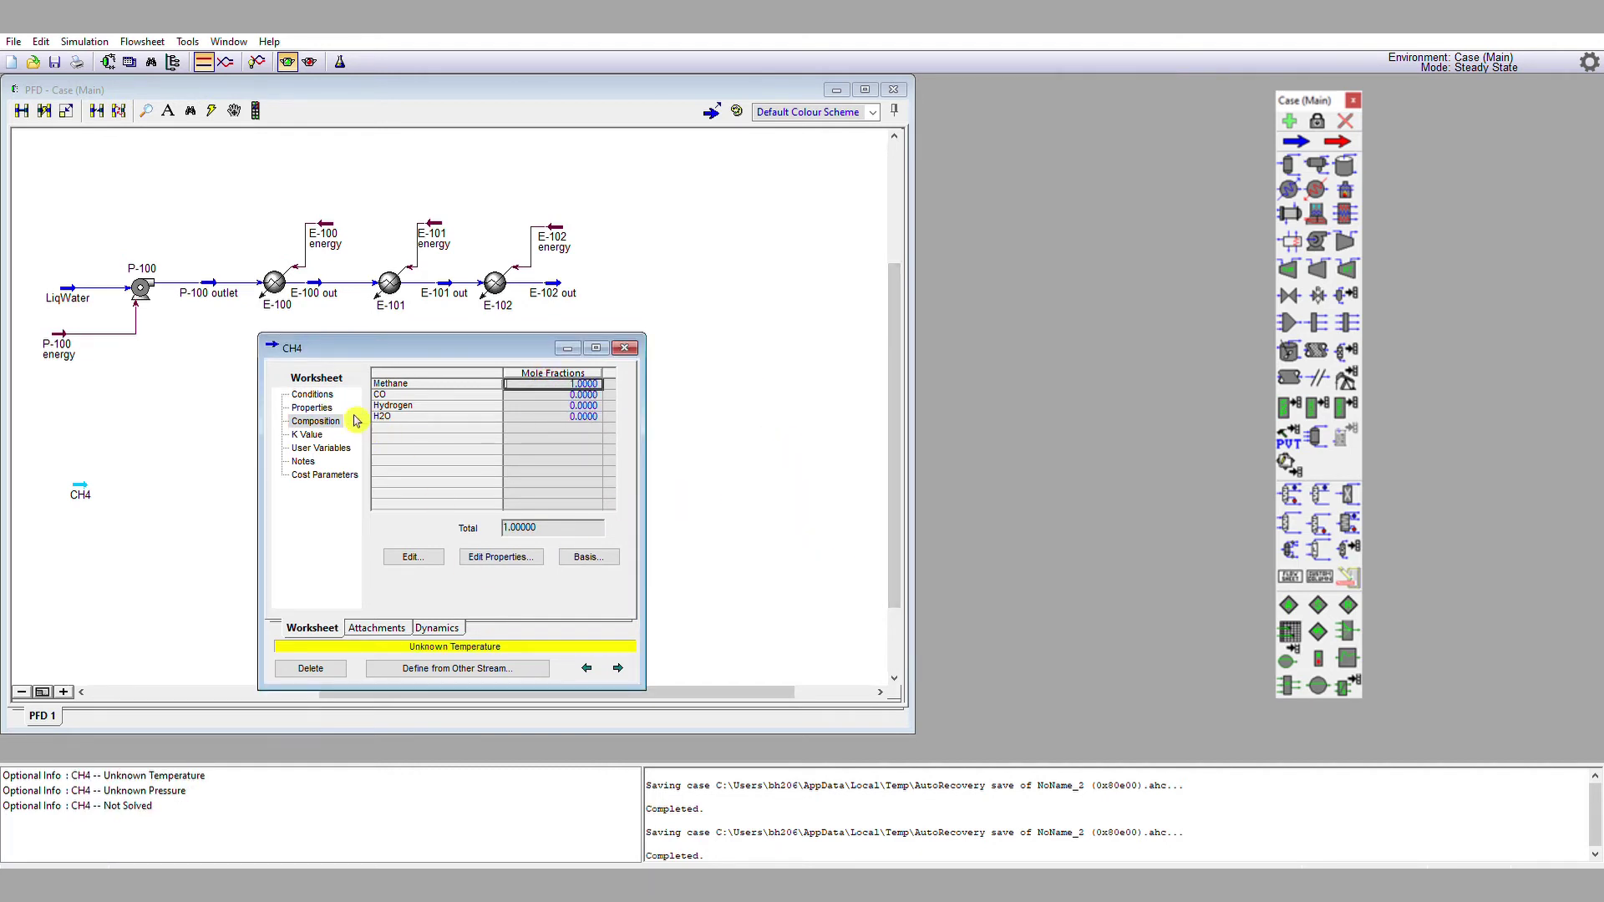
- Set the CH4 stream to 25 °C and 100 kPa, and move it up closer beneath the water line
{"action": "left_click", "coordinate": [315, 394]}
{"action": "left_click", "coordinate": [610, 399]}
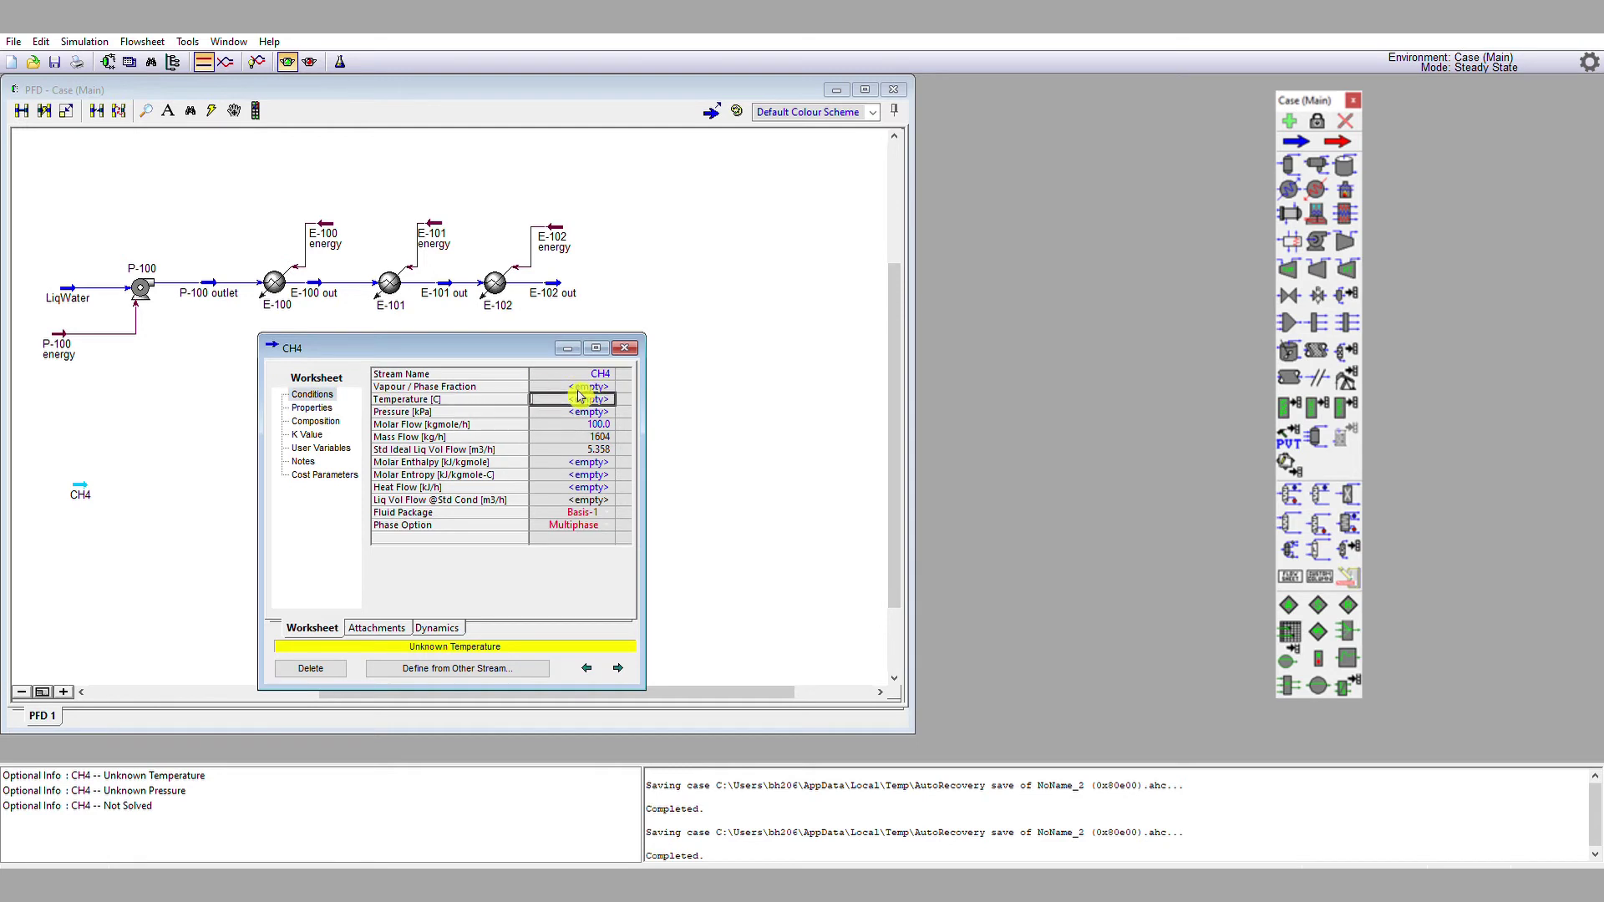
{"action": "type", "text": "25"}
{"action": "key", "text": "Return"}
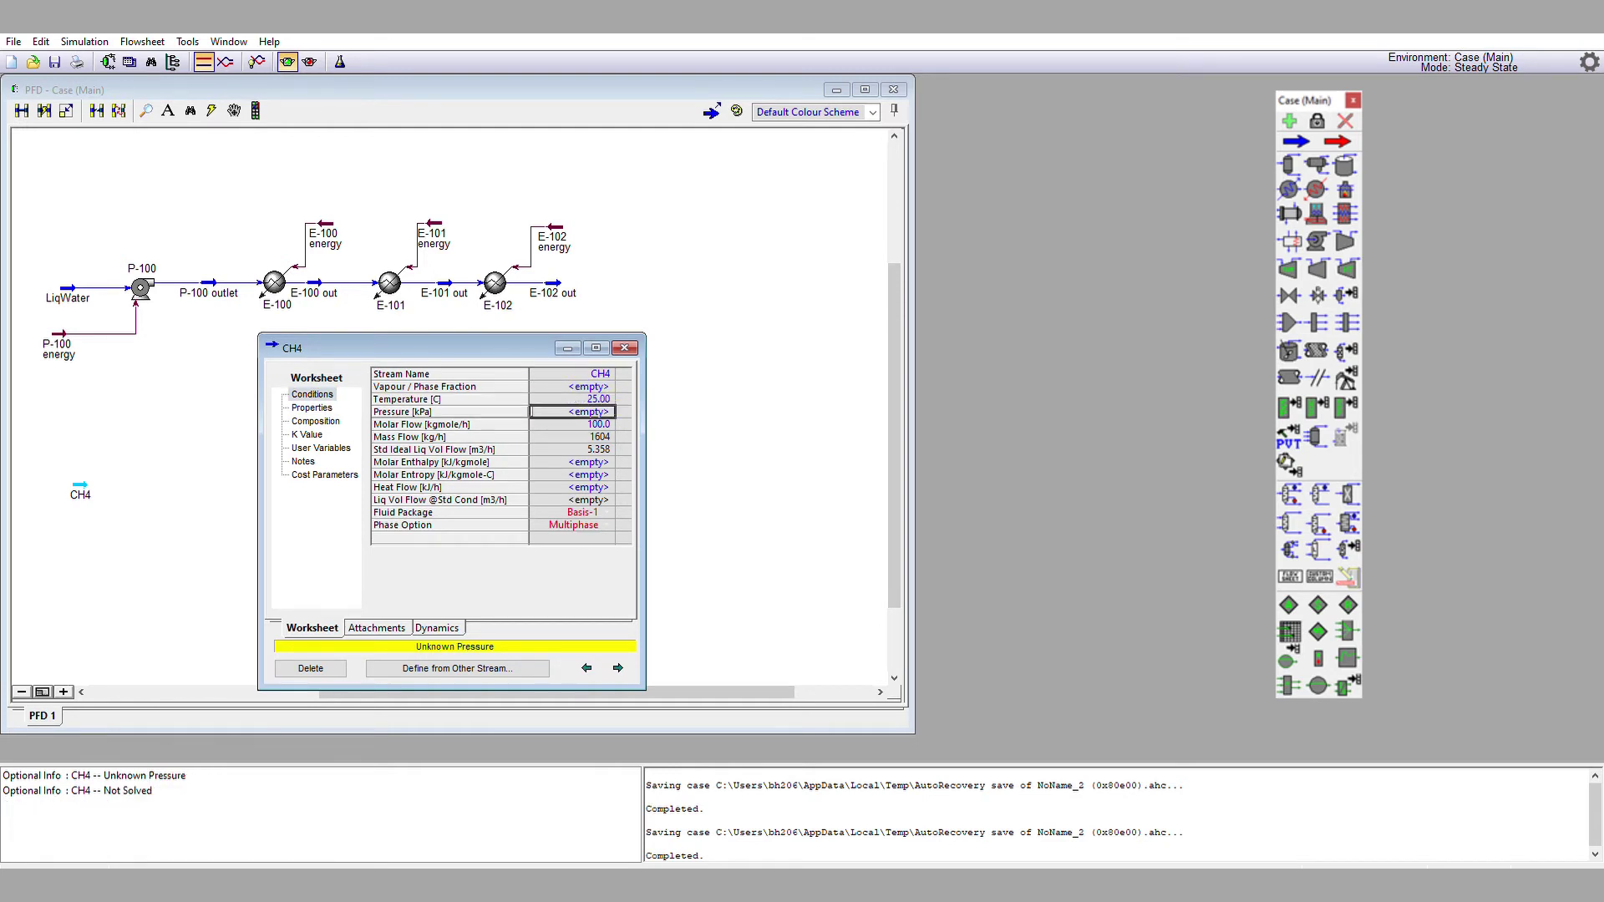
{"action": "type", "text": "100"}
{"action": "key", "text": "Return"}
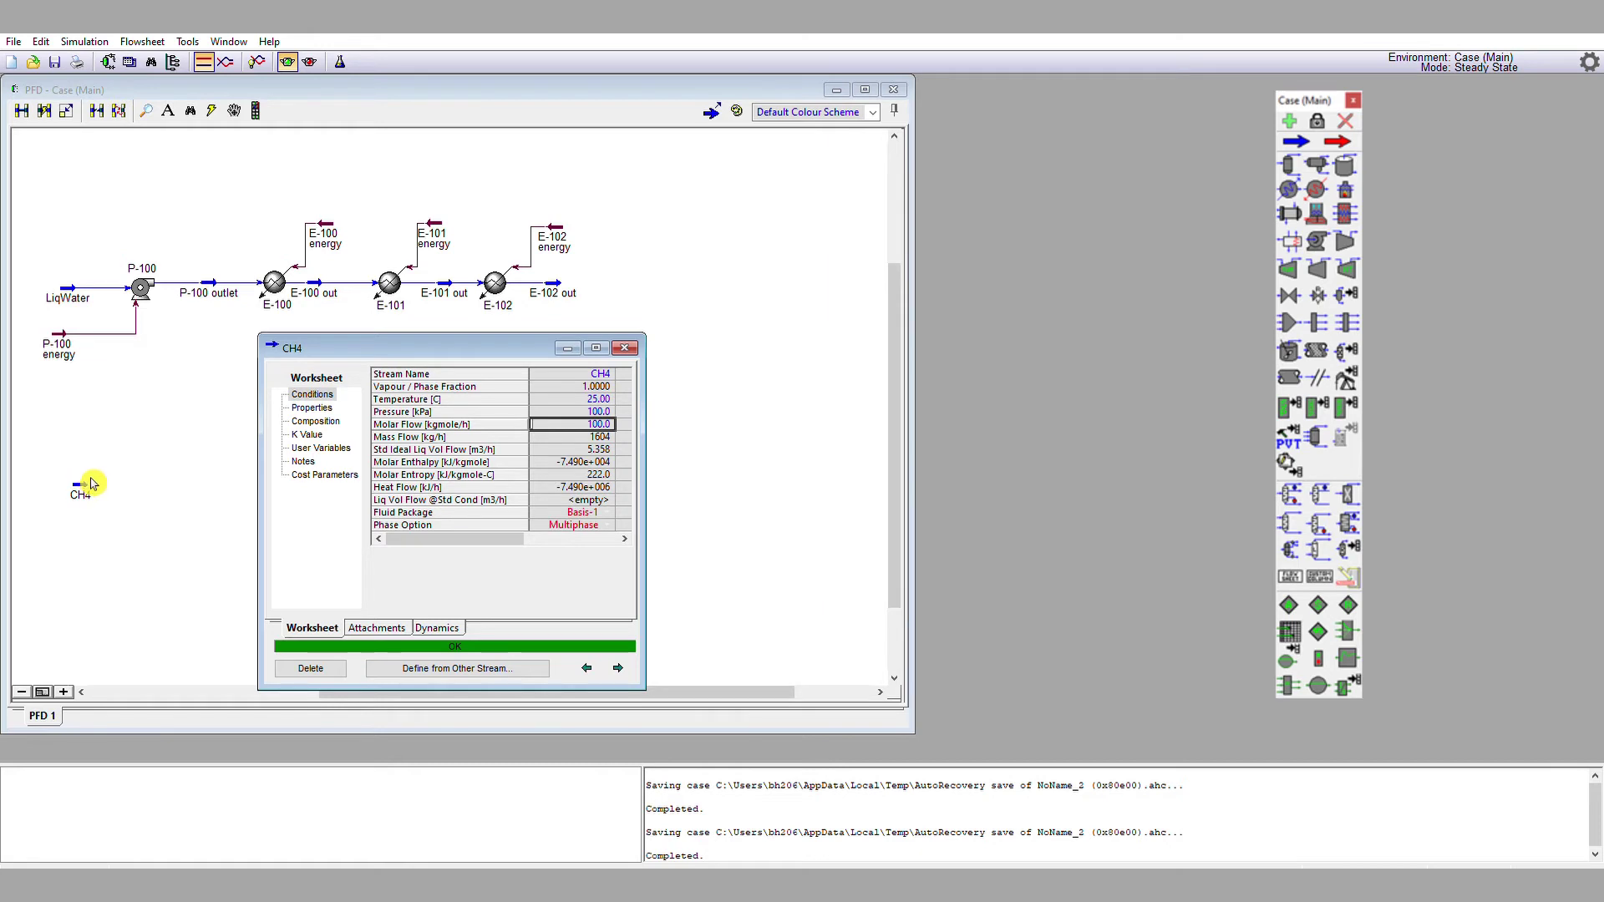
{"action": "left_click_drag", "start_coordinate": [90, 483], "coordinate": [73, 441]}
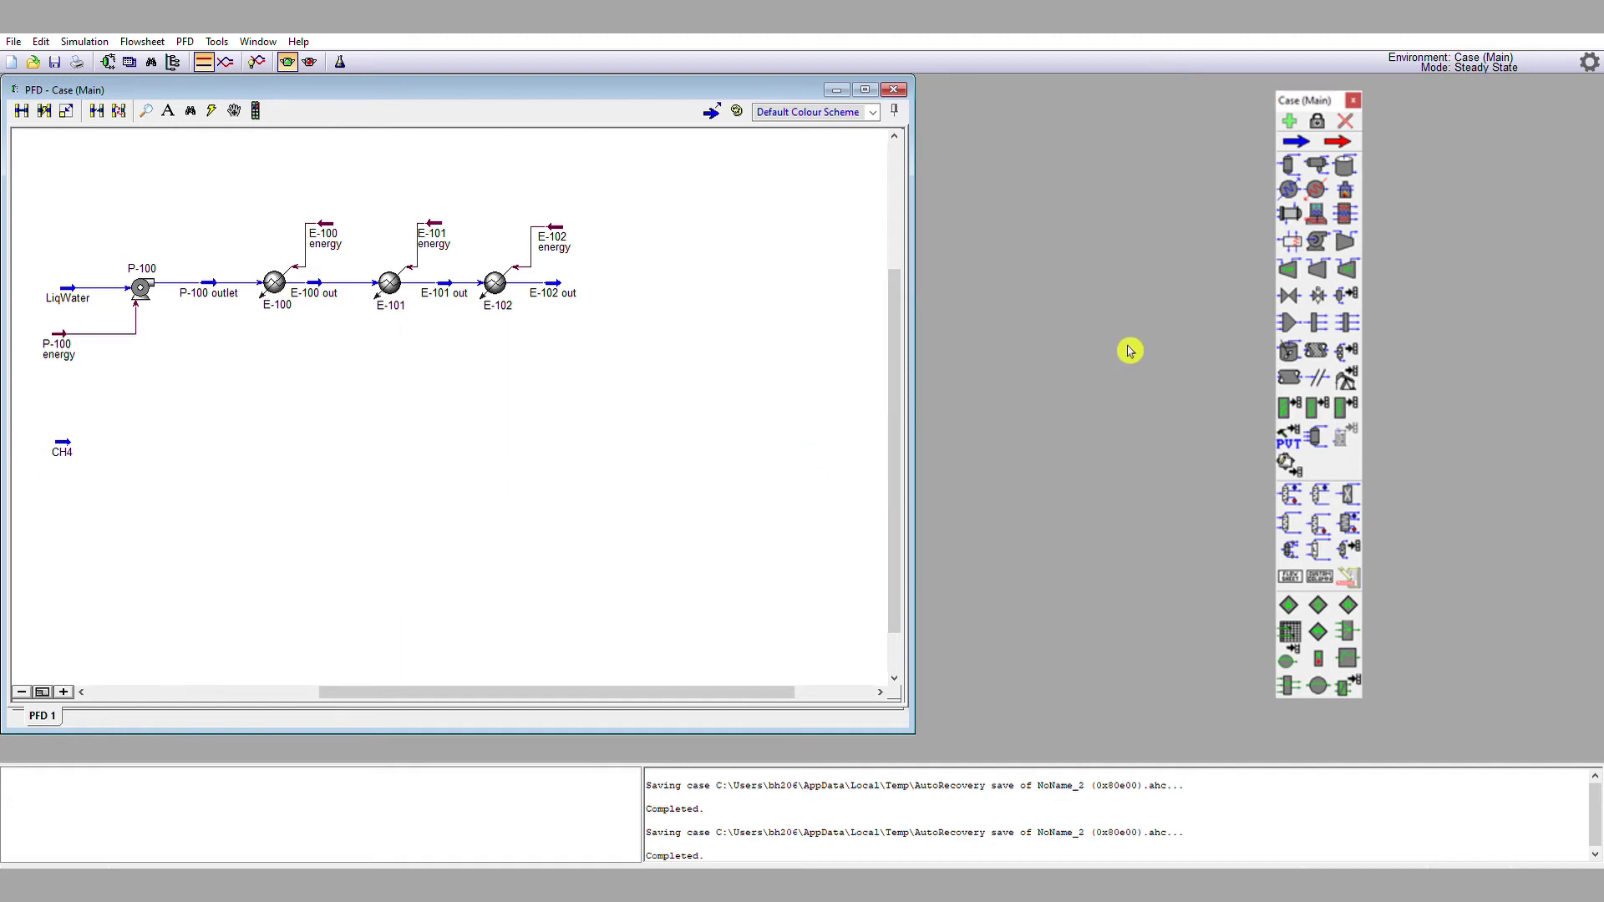
- Add a compressor downstream of the CH4 stream and connect CH4 as its inlet
{"action": "left_click", "coordinate": [1350, 237]}
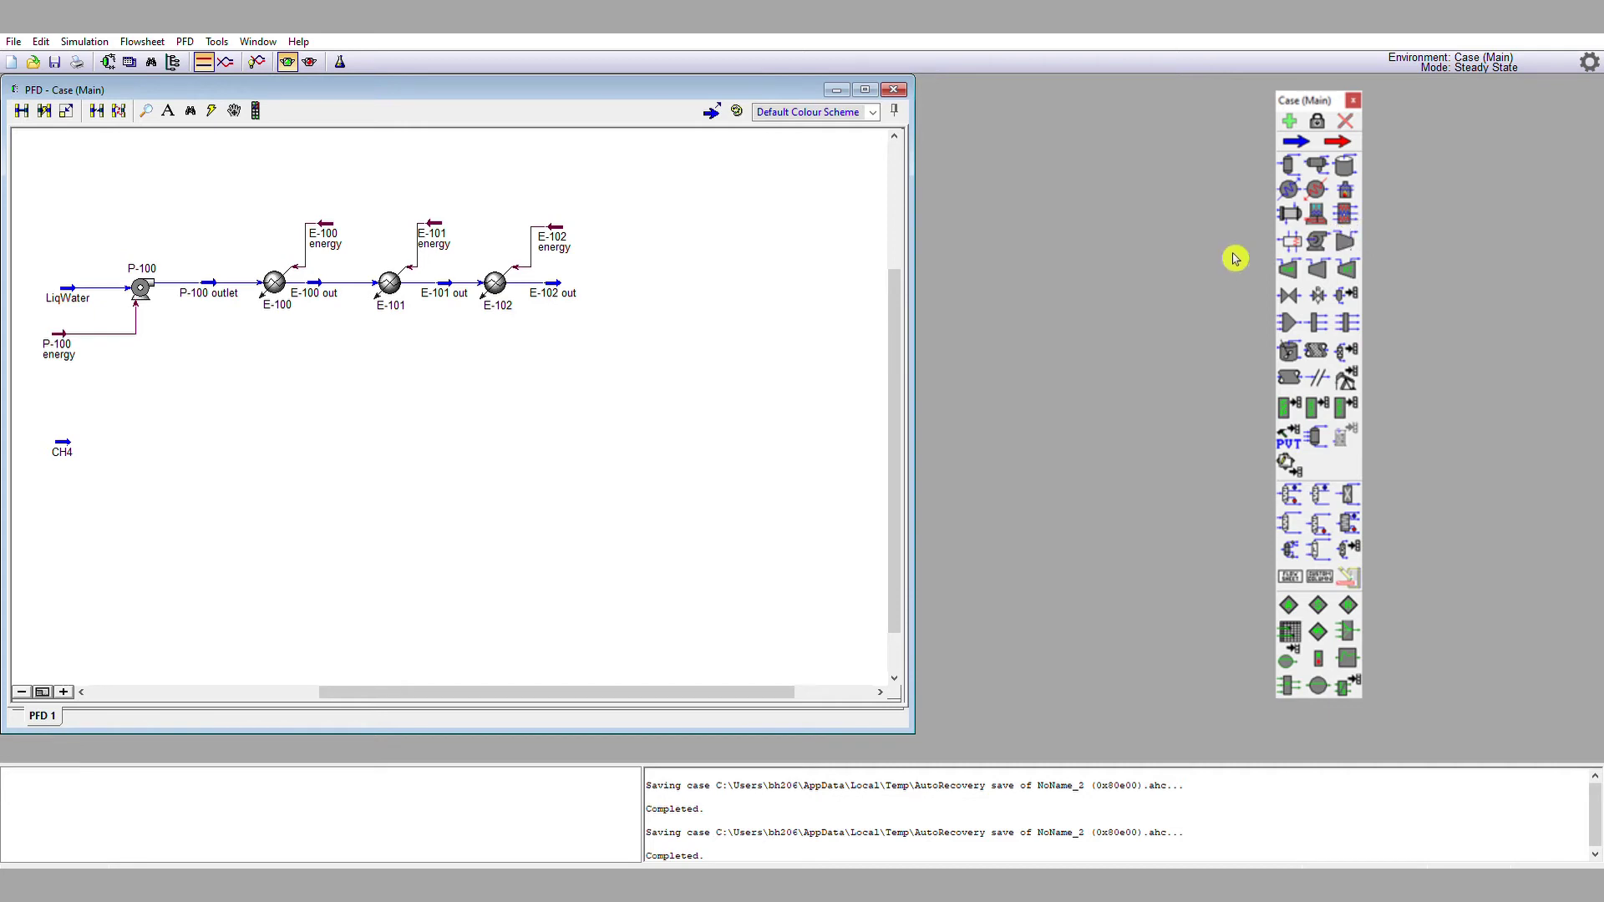
{"action": "left_click", "coordinate": [135, 451]}
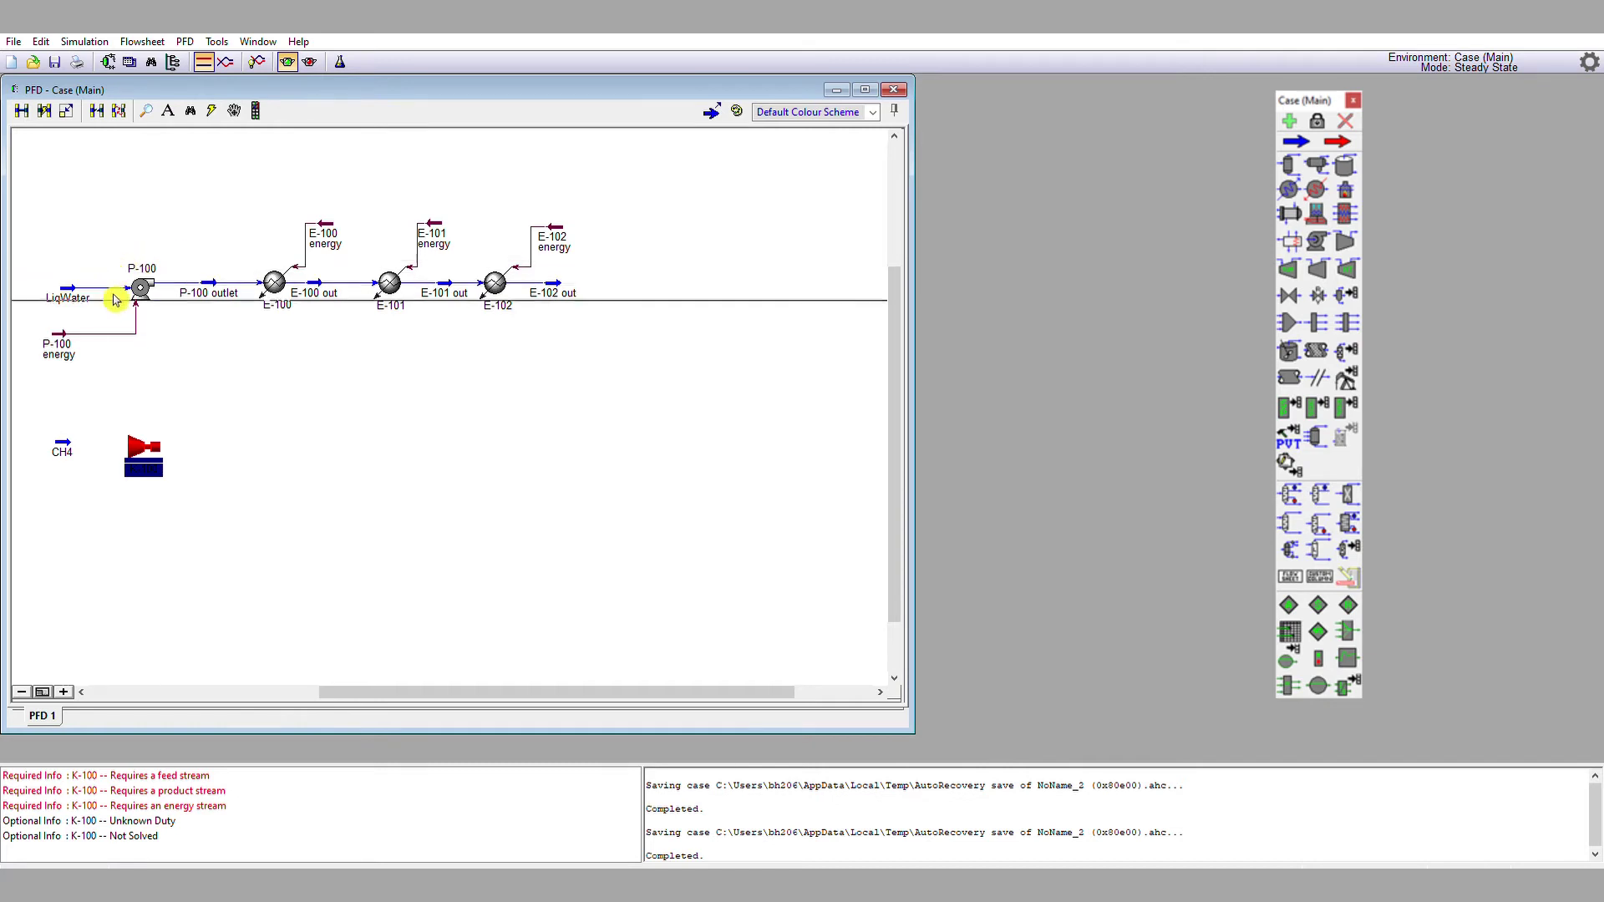
{"action": "double_click", "coordinate": [143, 451]}
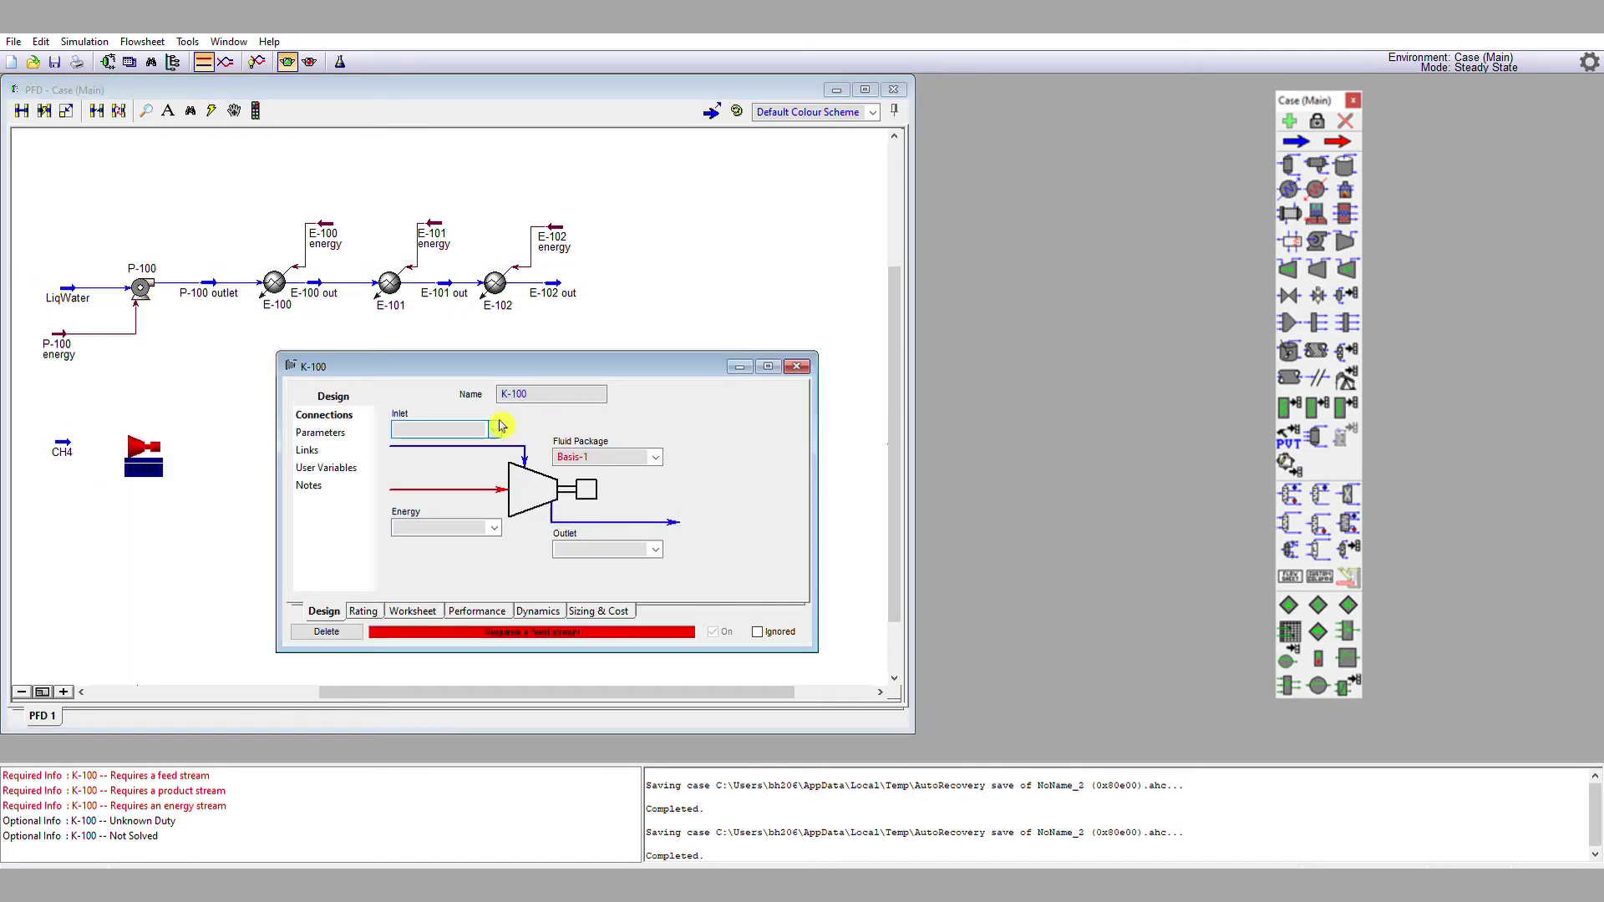
{"action": "left_click", "coordinate": [494, 429]}
{"action": "left_click", "coordinate": [479, 442]}
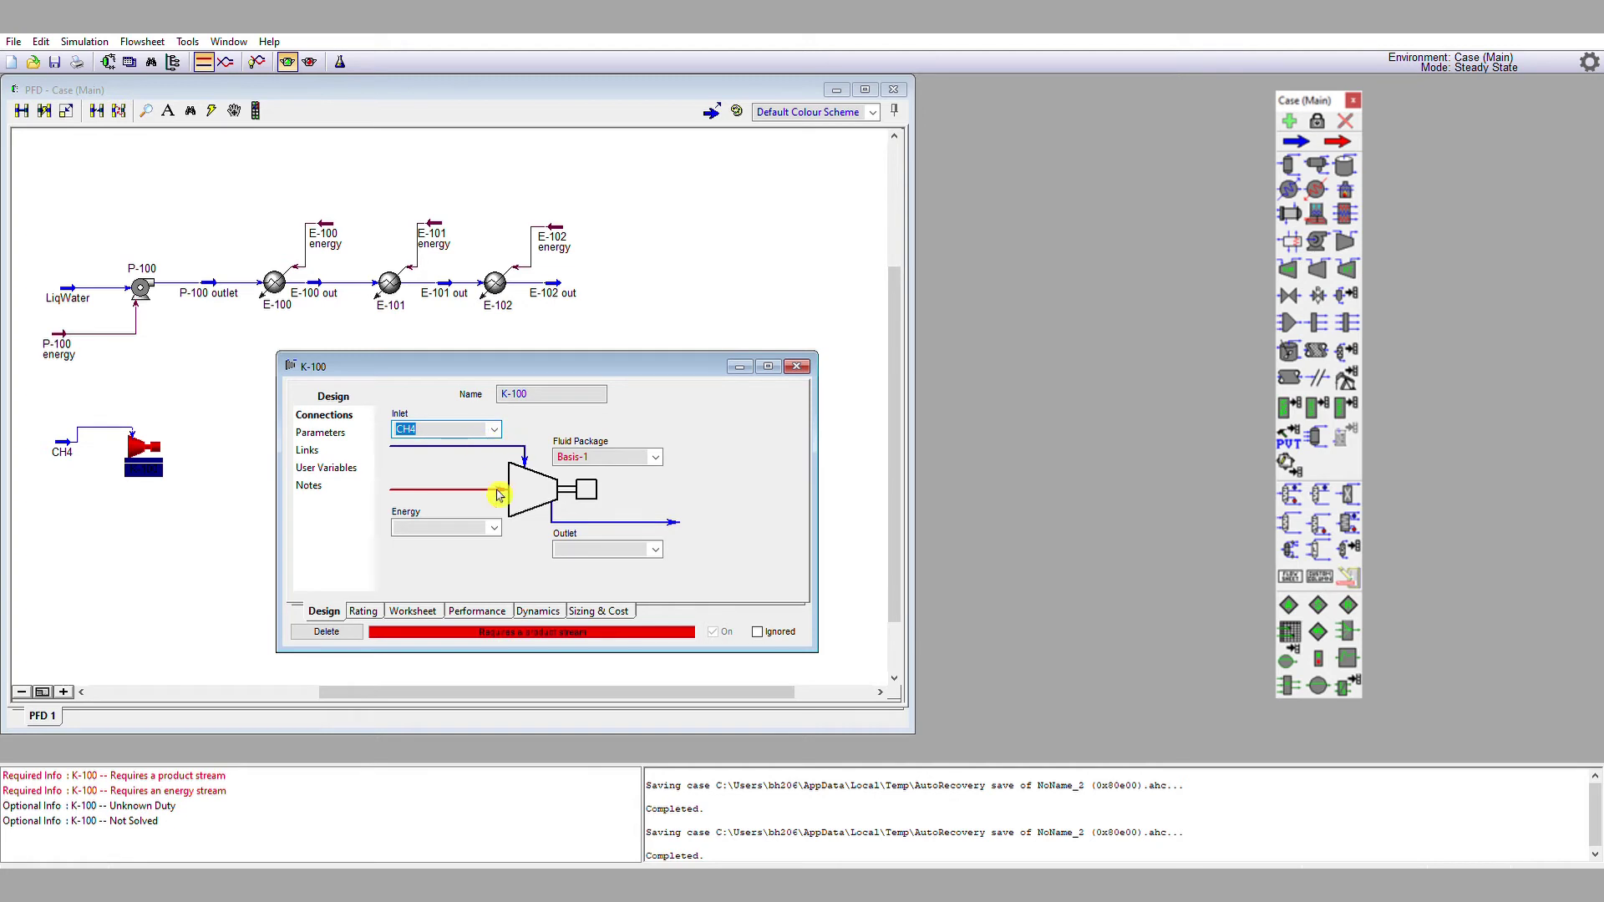
- Create the compressor's energy stream "K-100 energy" and its outlet stream "K-100 out"
{"action": "left_click", "coordinate": [499, 526]}
{"action": "type", "text": "K-100 energy"}
{"action": "left_click", "coordinate": [605, 550]}
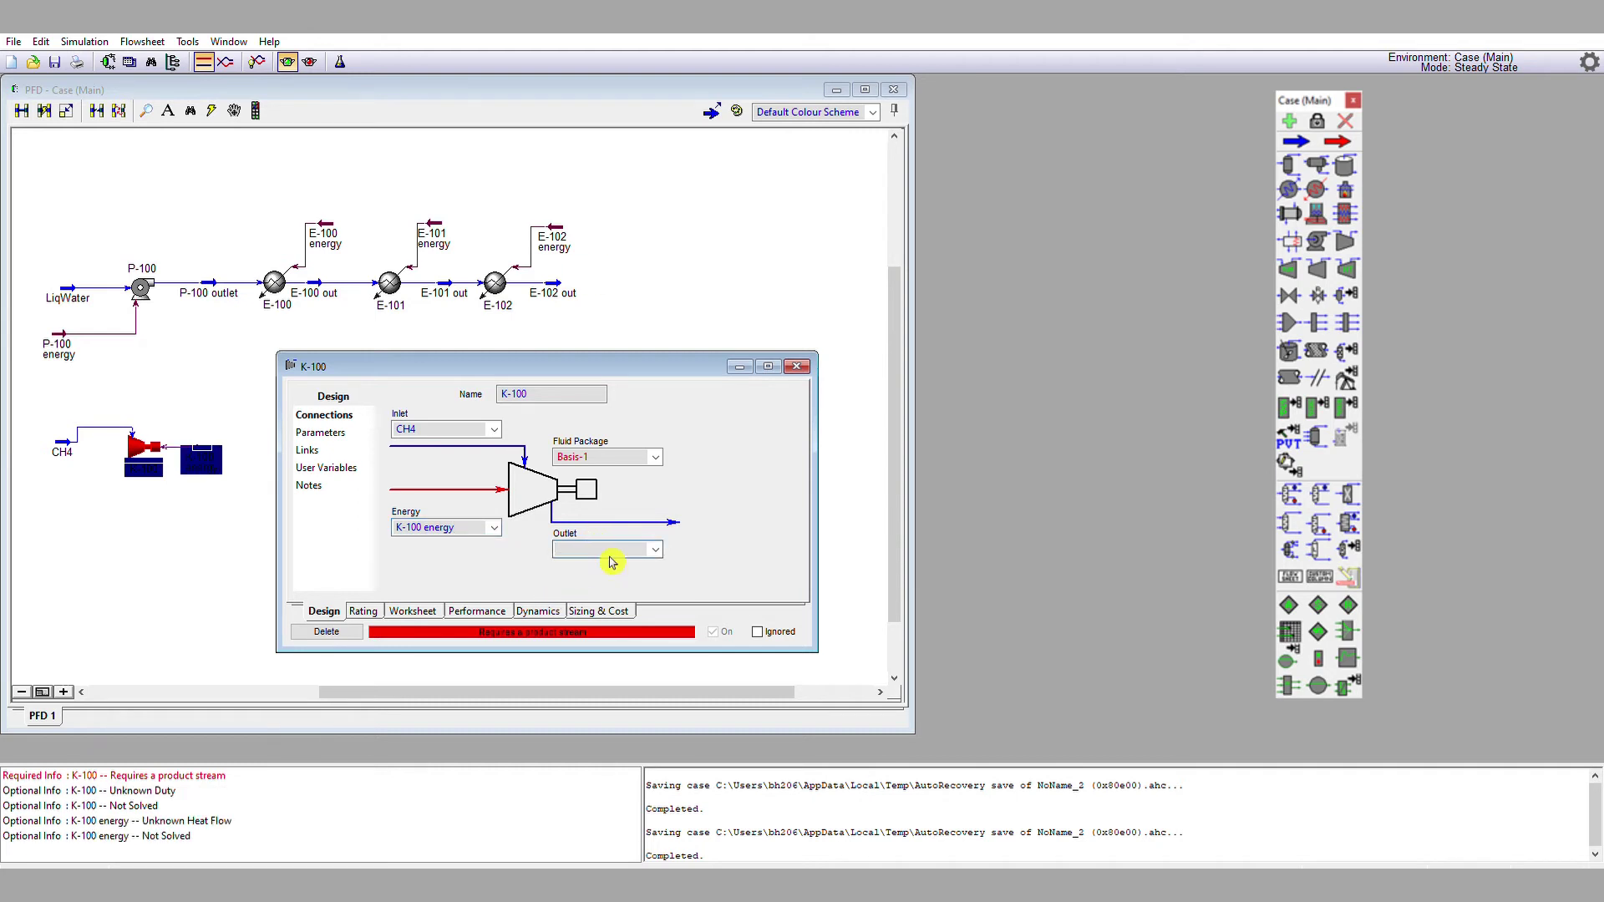
{"action": "type", "text": "K-100 out"}
{"action": "key", "text": "Return"}
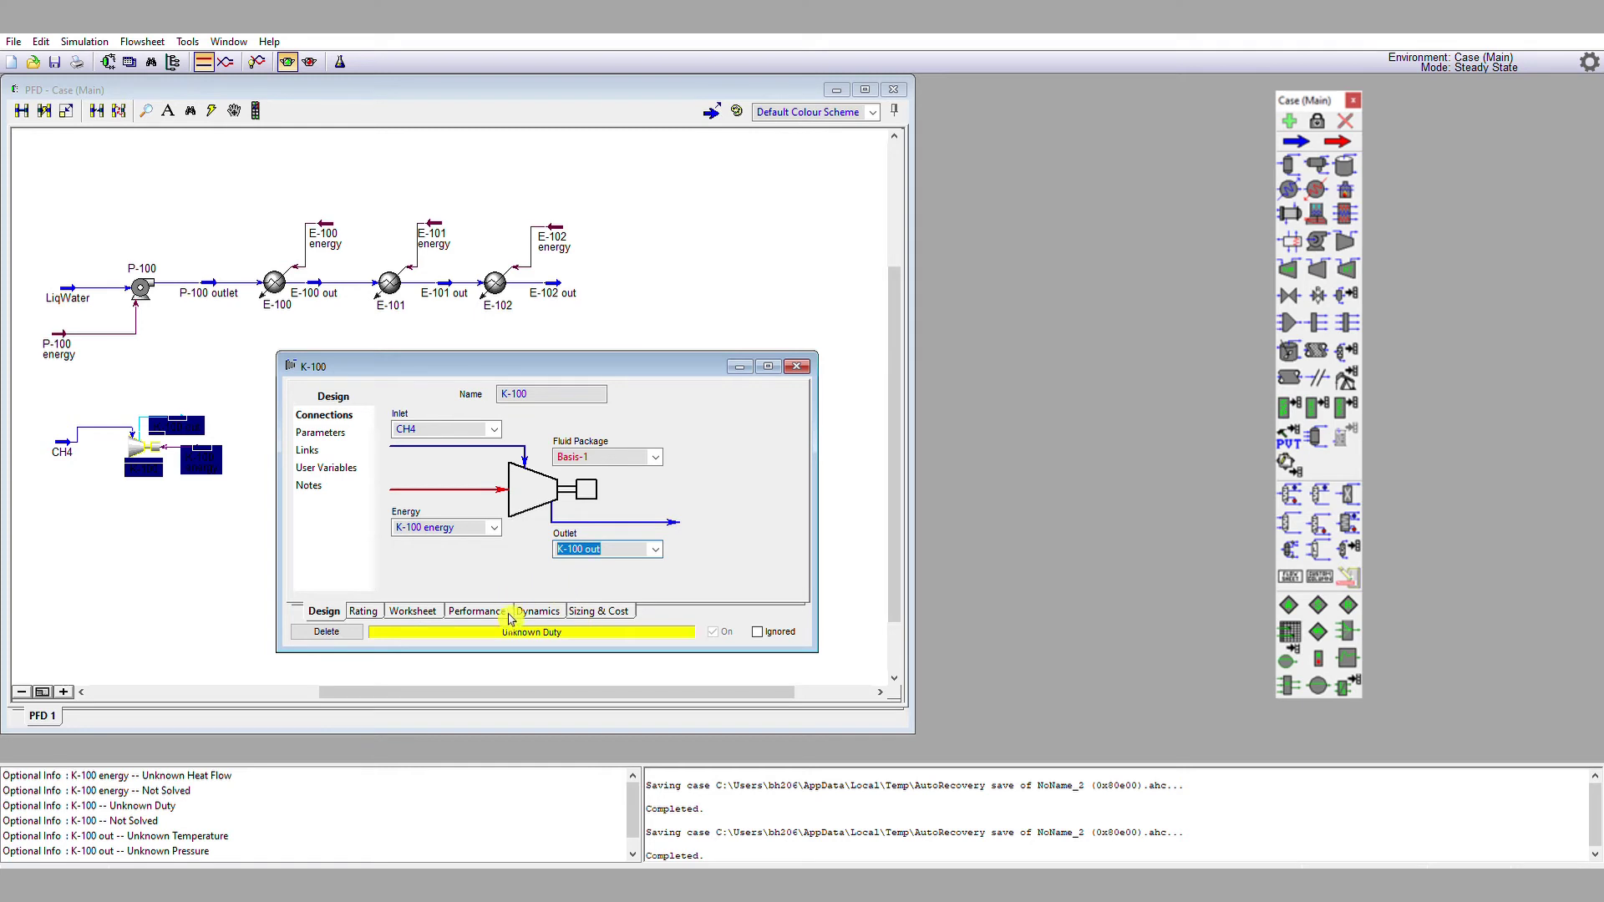
{"action": "left_click", "coordinate": [796, 366]}
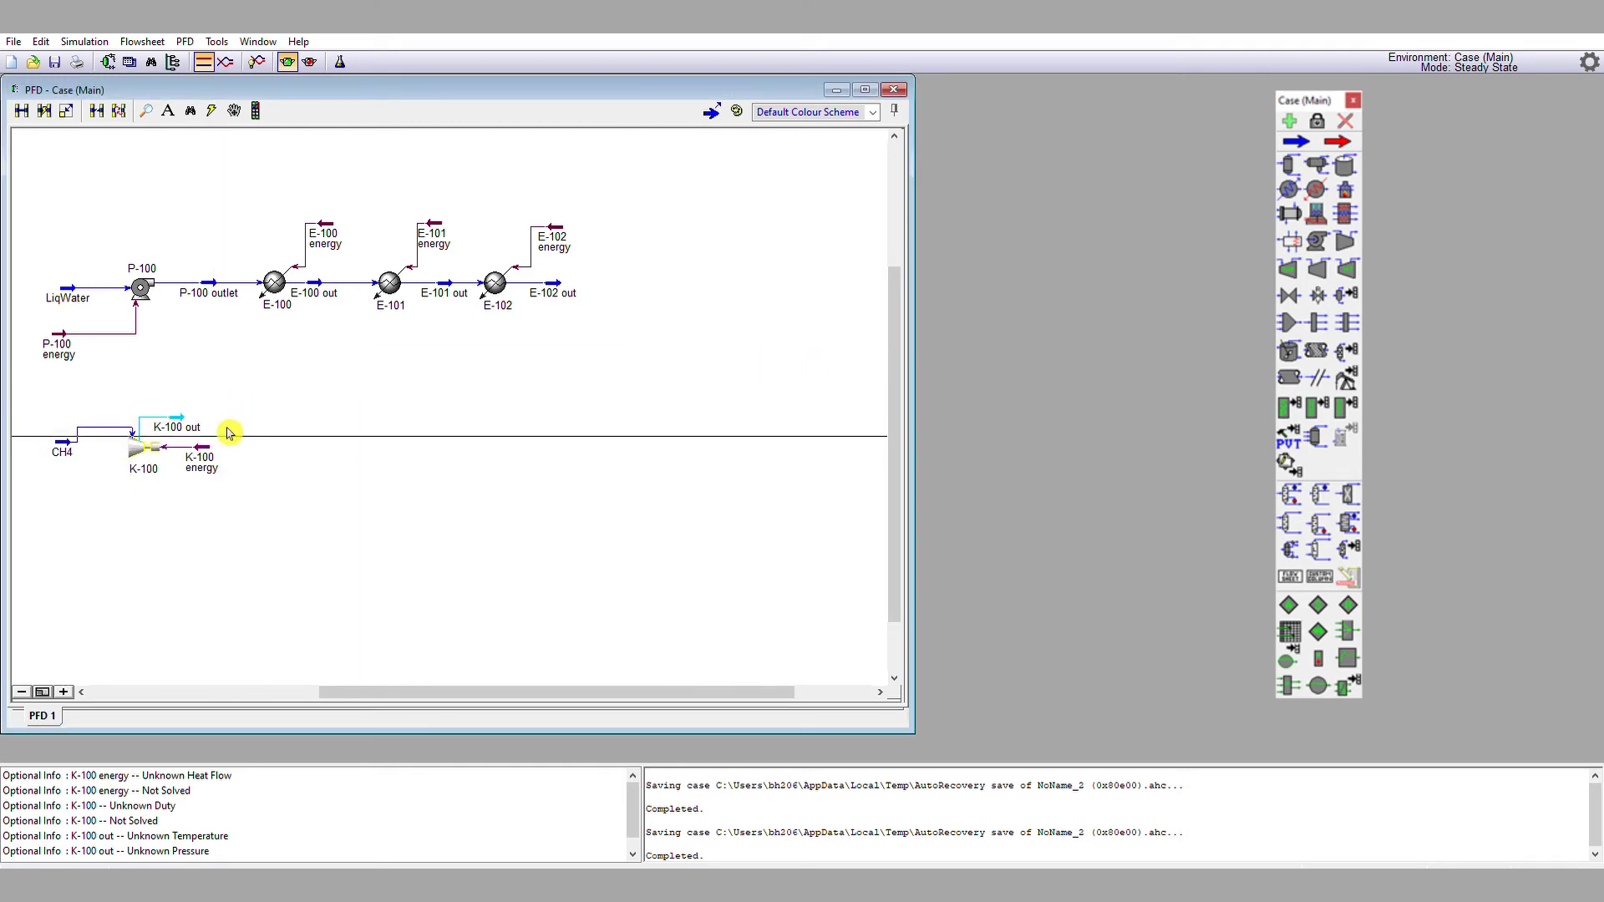
- Try a pressure of 2500 kPa for the K-100 out stream
{"action": "double_click", "coordinate": [191, 415]}
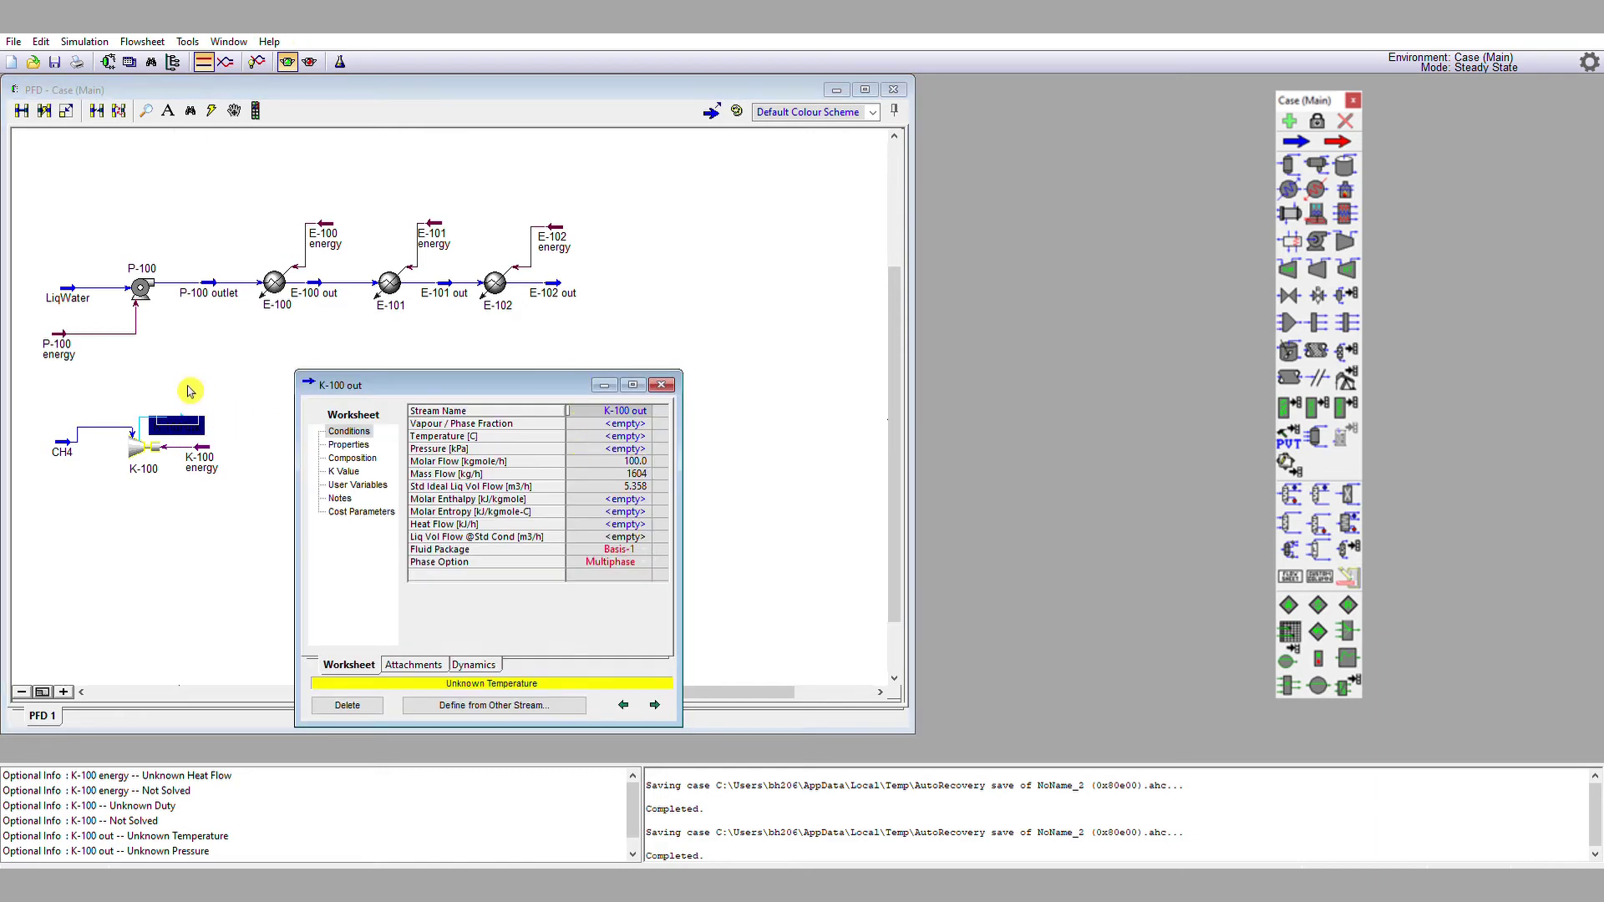
{"action": "left_click", "coordinate": [616, 449]}
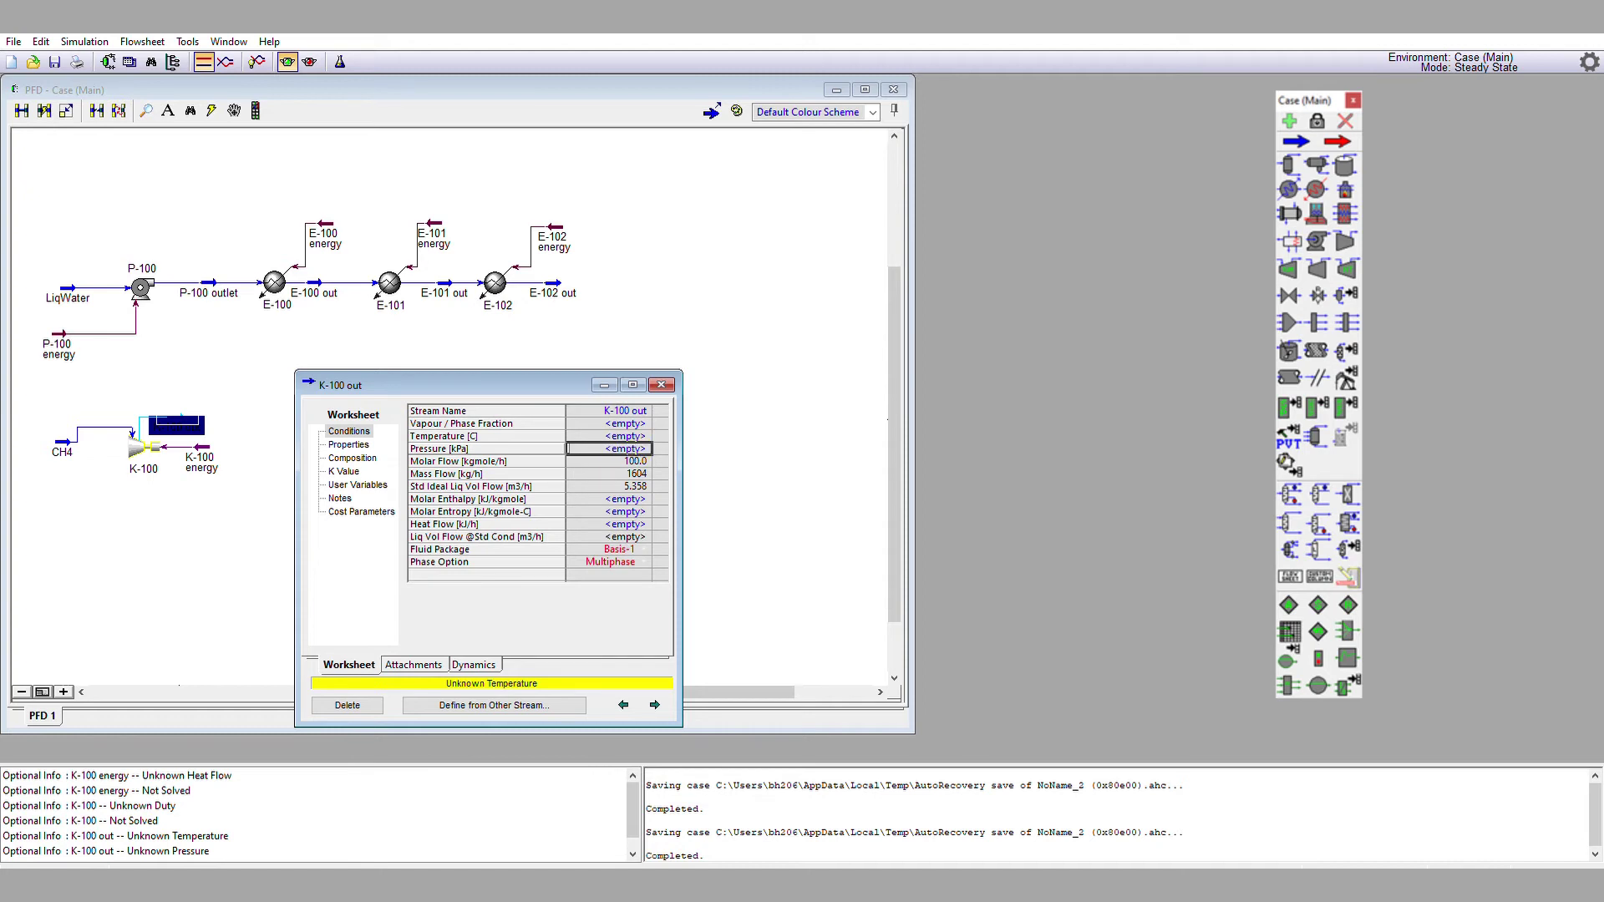
{"action": "type", "text": "2000"}
{"action": "key", "text": "Return"}
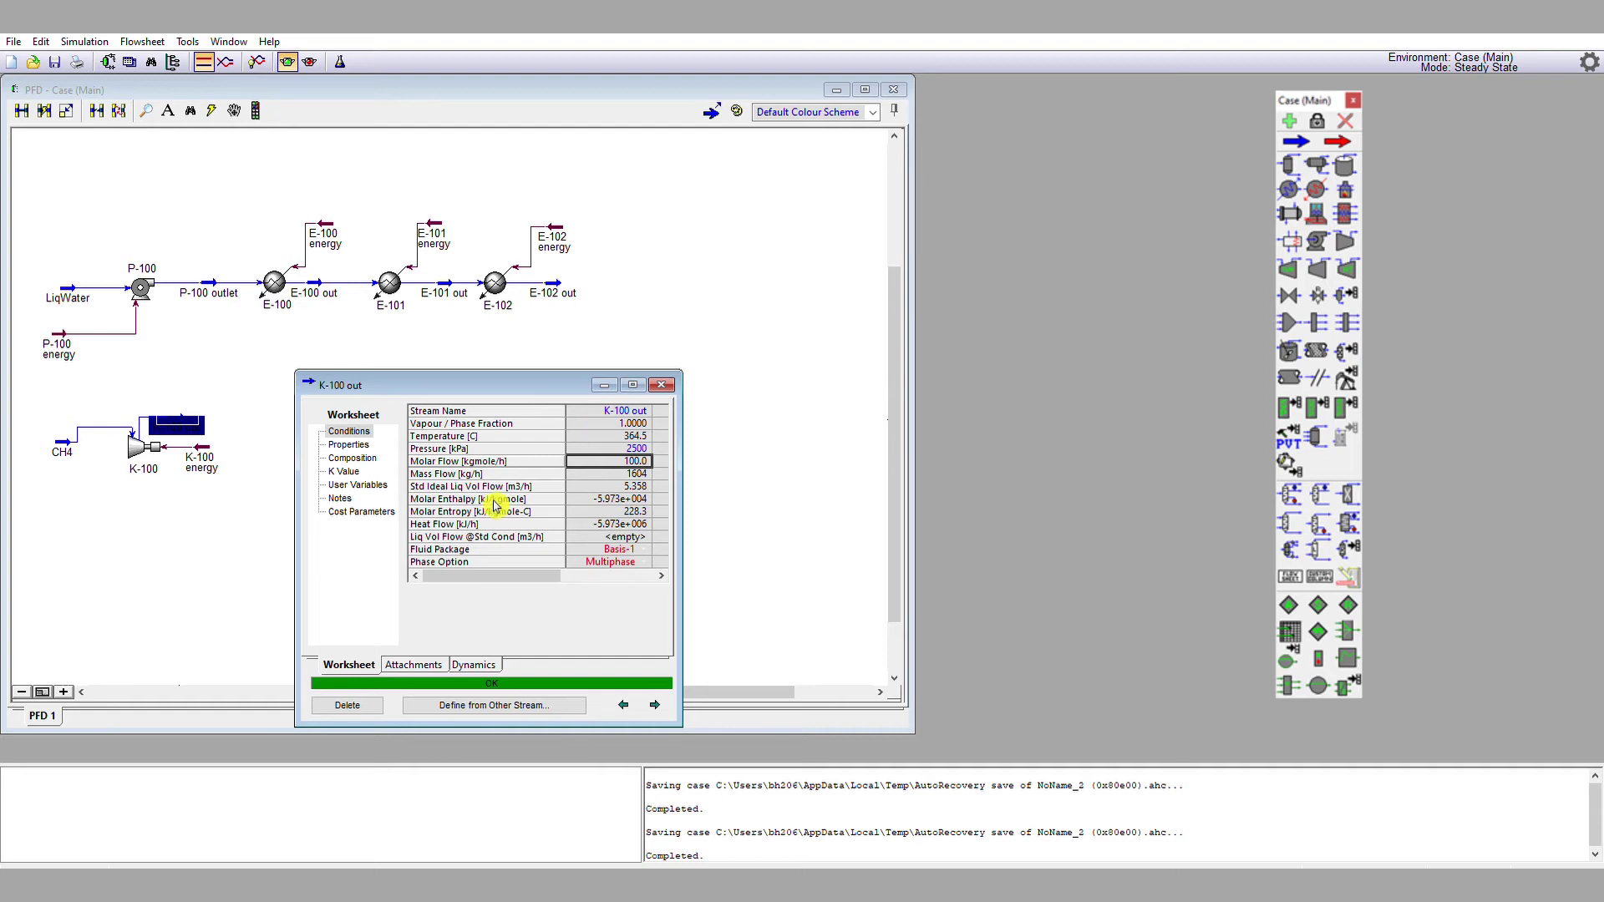
- Specify K-100 out by a temperature of 150 °C instead of a pressure, and move the CH4 stream up slightly
{"action": "left_click", "coordinate": [625, 448]}
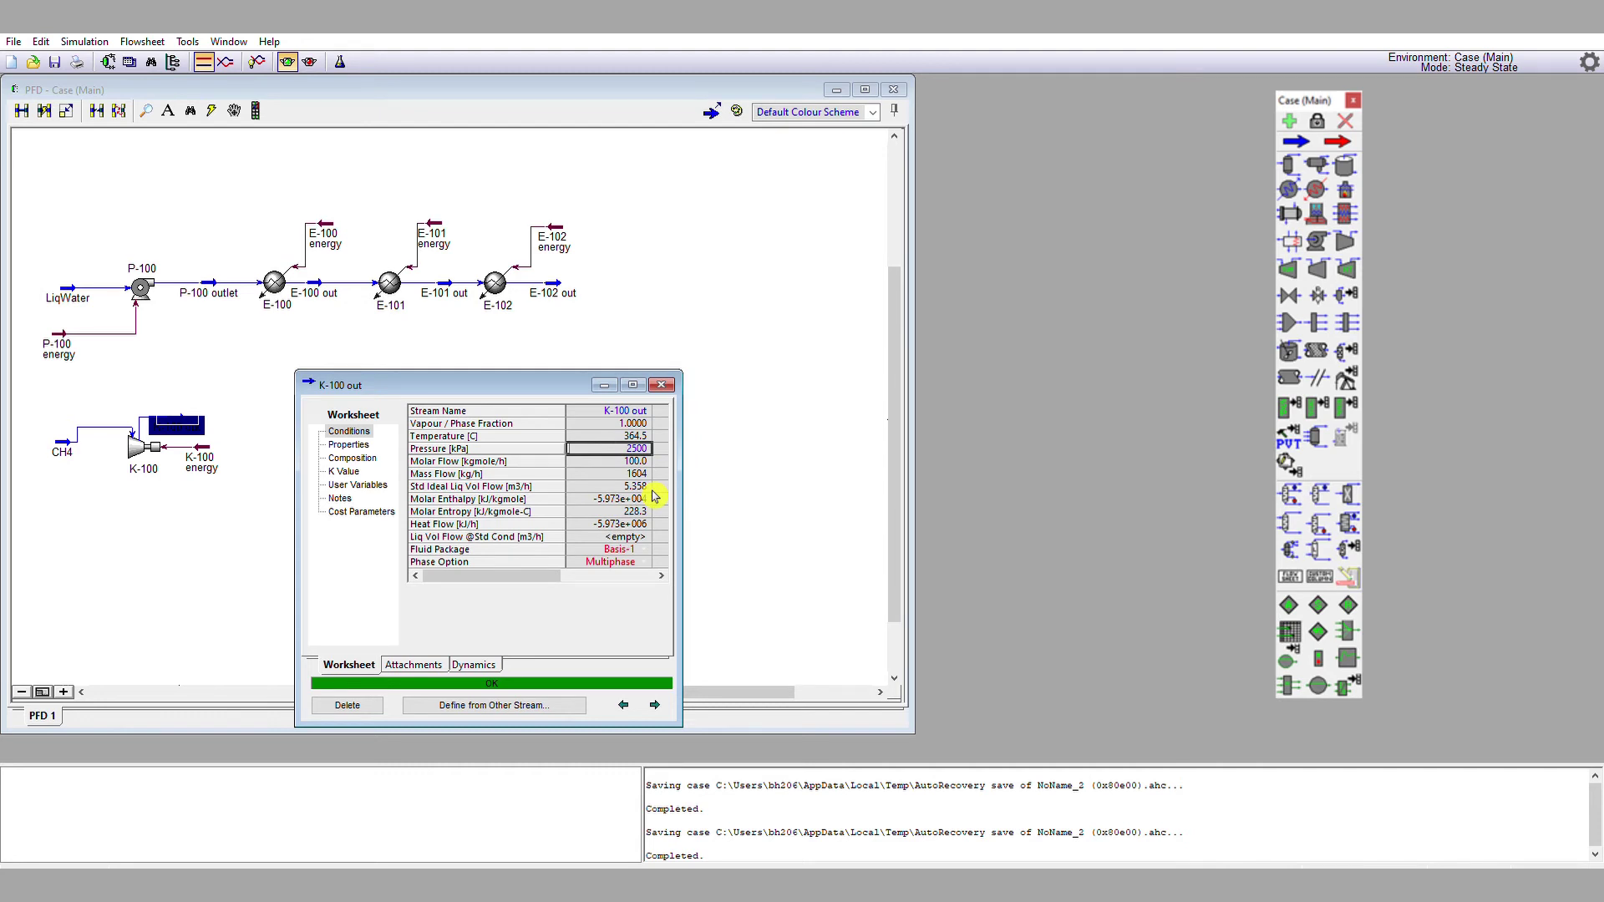
{"action": "key", "text": "Delete"}
{"action": "key", "text": "Up"}
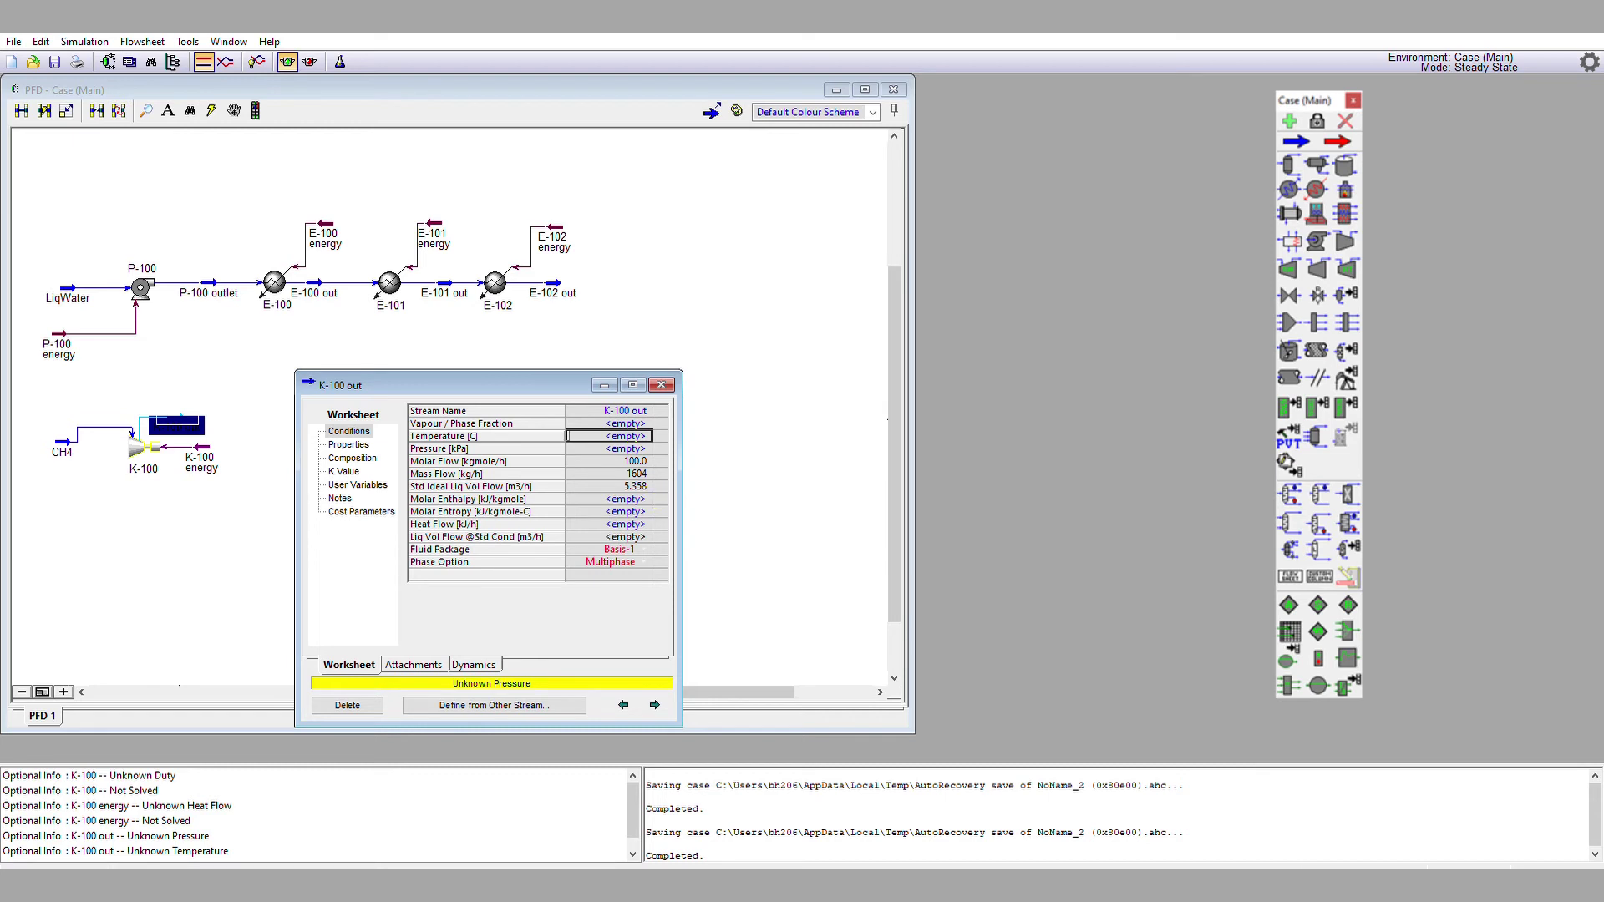
{"action": "type", "text": "150"}
{"action": "key", "text": "Return"}
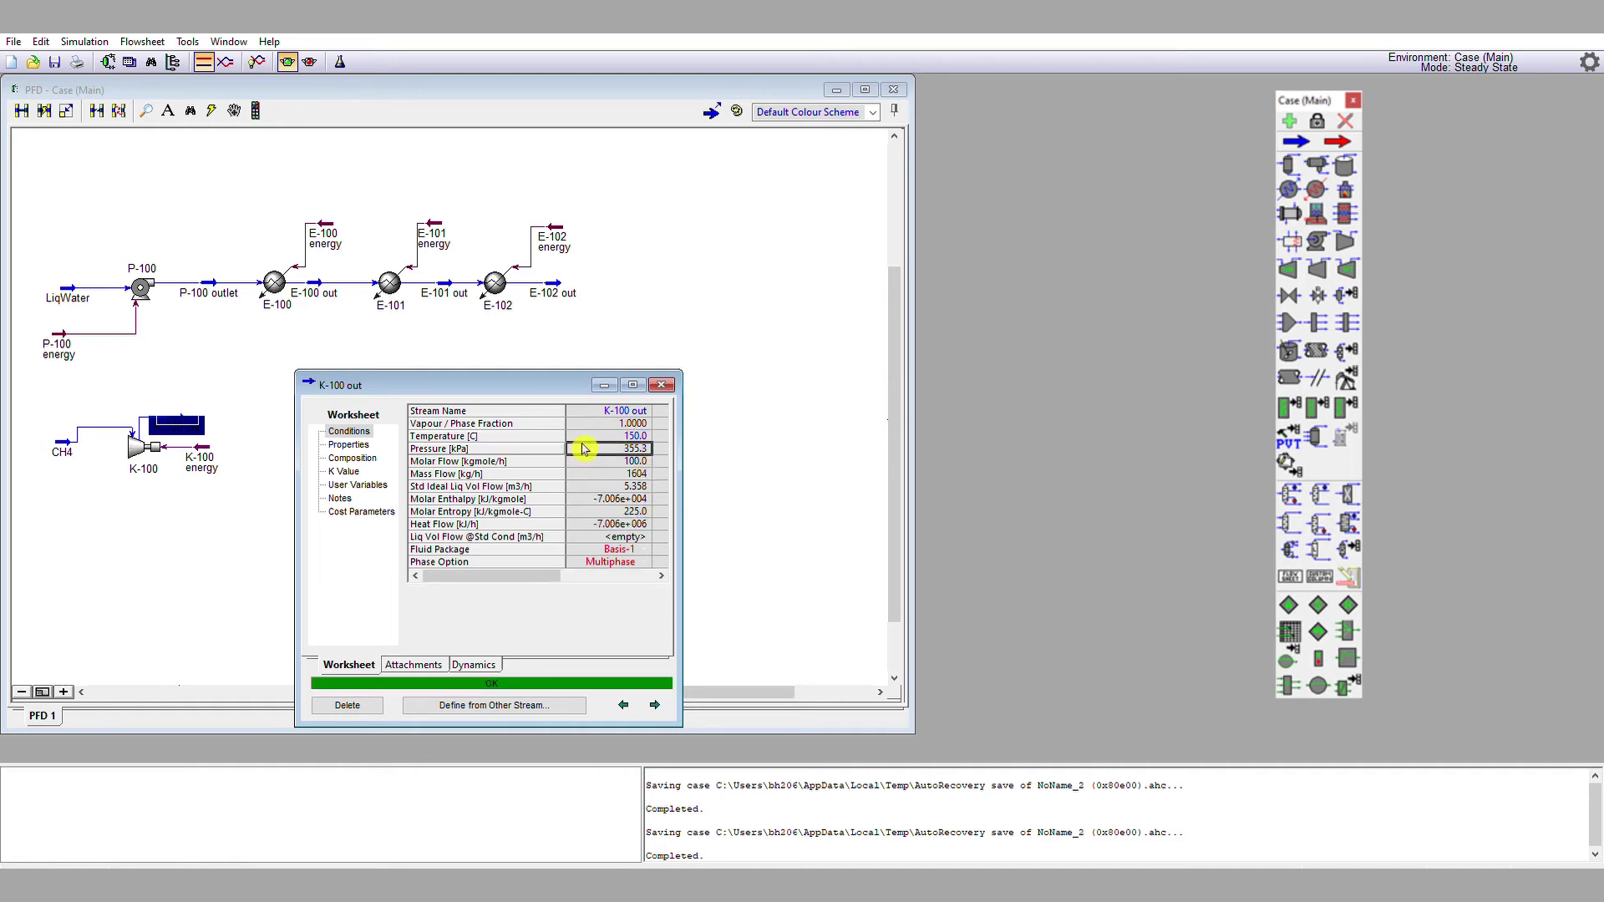
{"action": "left_click", "coordinate": [673, 381]}
{"action": "left_click_drag", "start_coordinate": [71, 430], "coordinate": [69, 423]}
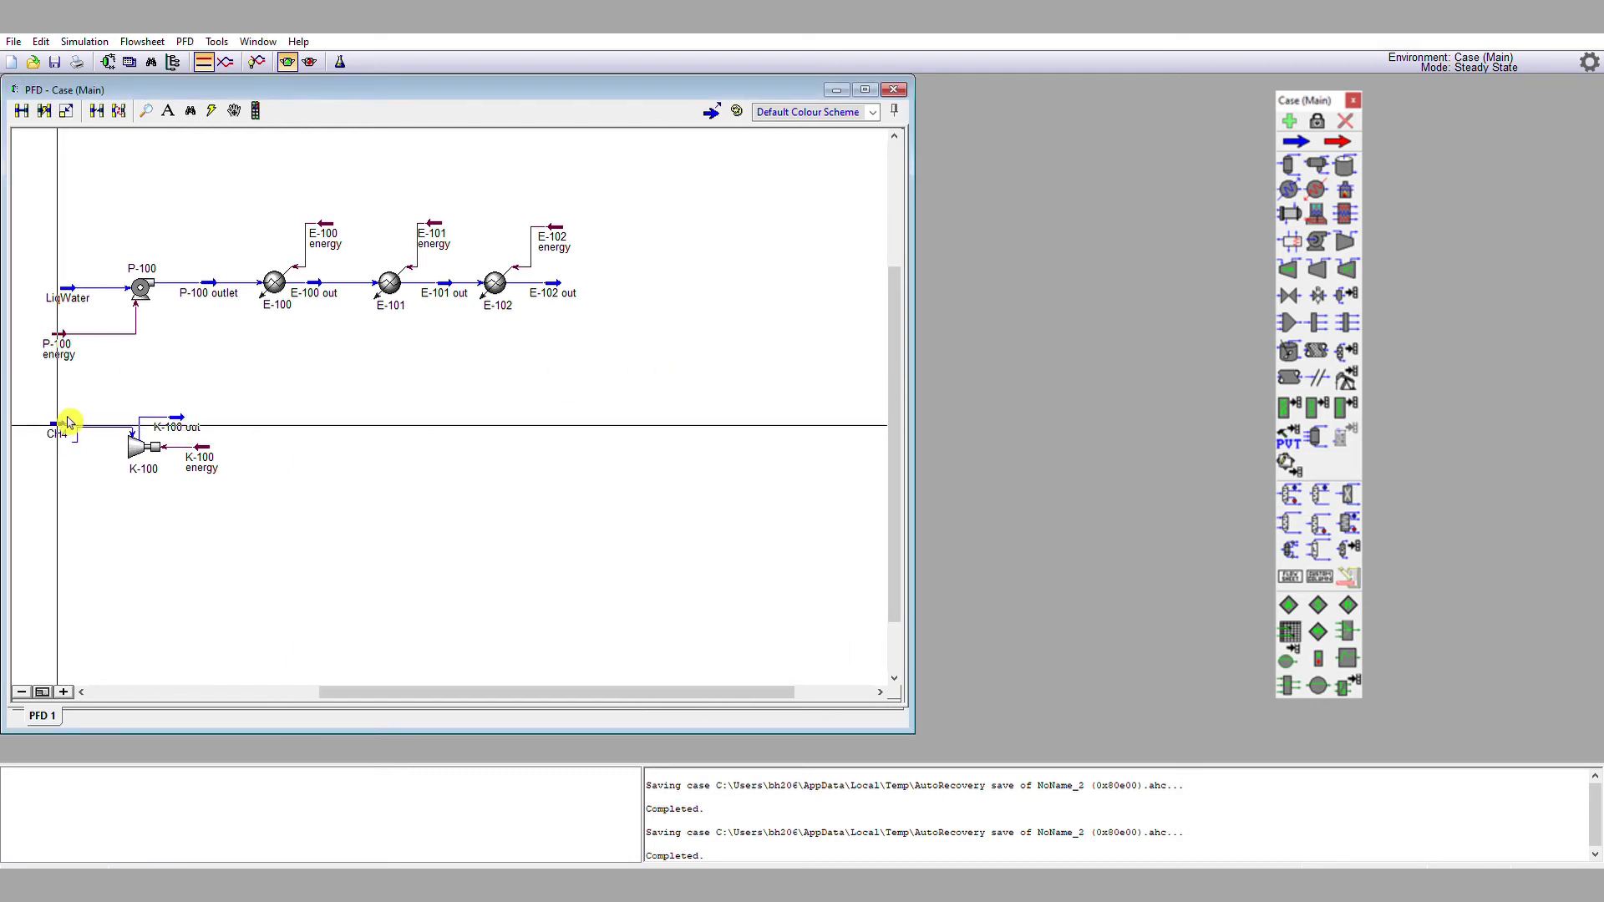
- Add a cooler downstream of compressor K-100 and connect K-100 out as its inlet
{"action": "left_click_drag", "start_coordinate": [1295, 191], "coordinate": [275, 416]}
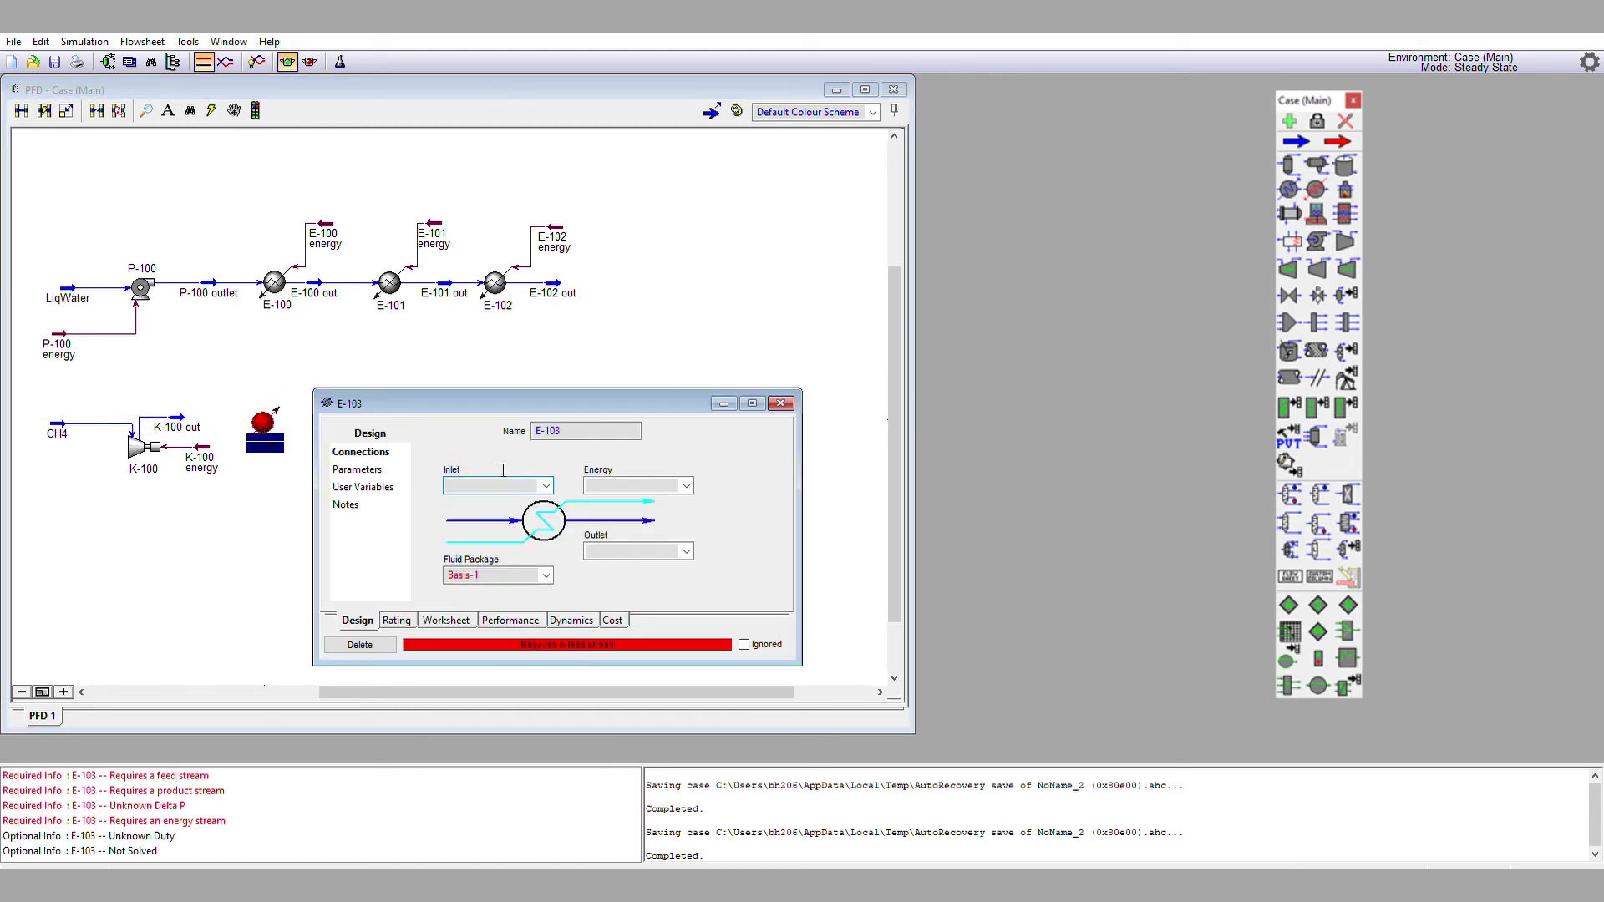
{"action": "left_click", "coordinate": [547, 486]}
{"action": "left_click", "coordinate": [494, 500]}
- Create the cooler's energy stream "E-103 energy" and its outlet stream "E-103 outlet"
{"action": "left_click", "coordinate": [612, 485]}
{"action": "type", "text": "E-1"}
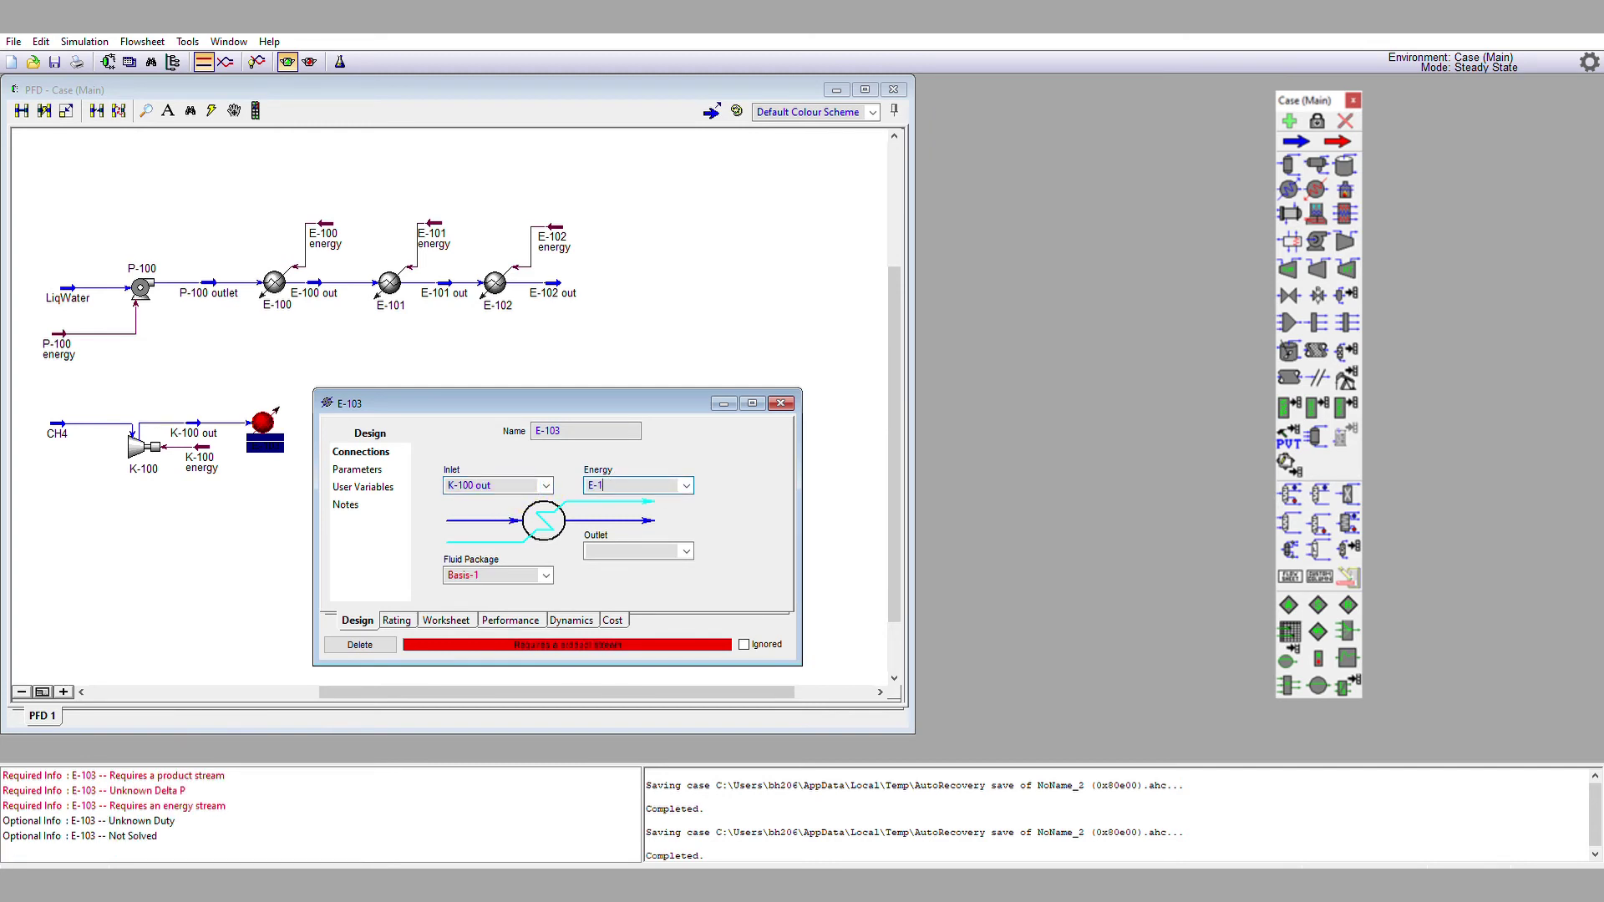
{"action": "type", "text": "03 energy"}
{"action": "left_click", "coordinate": [637, 550]}
{"action": "type", "text": "E"}
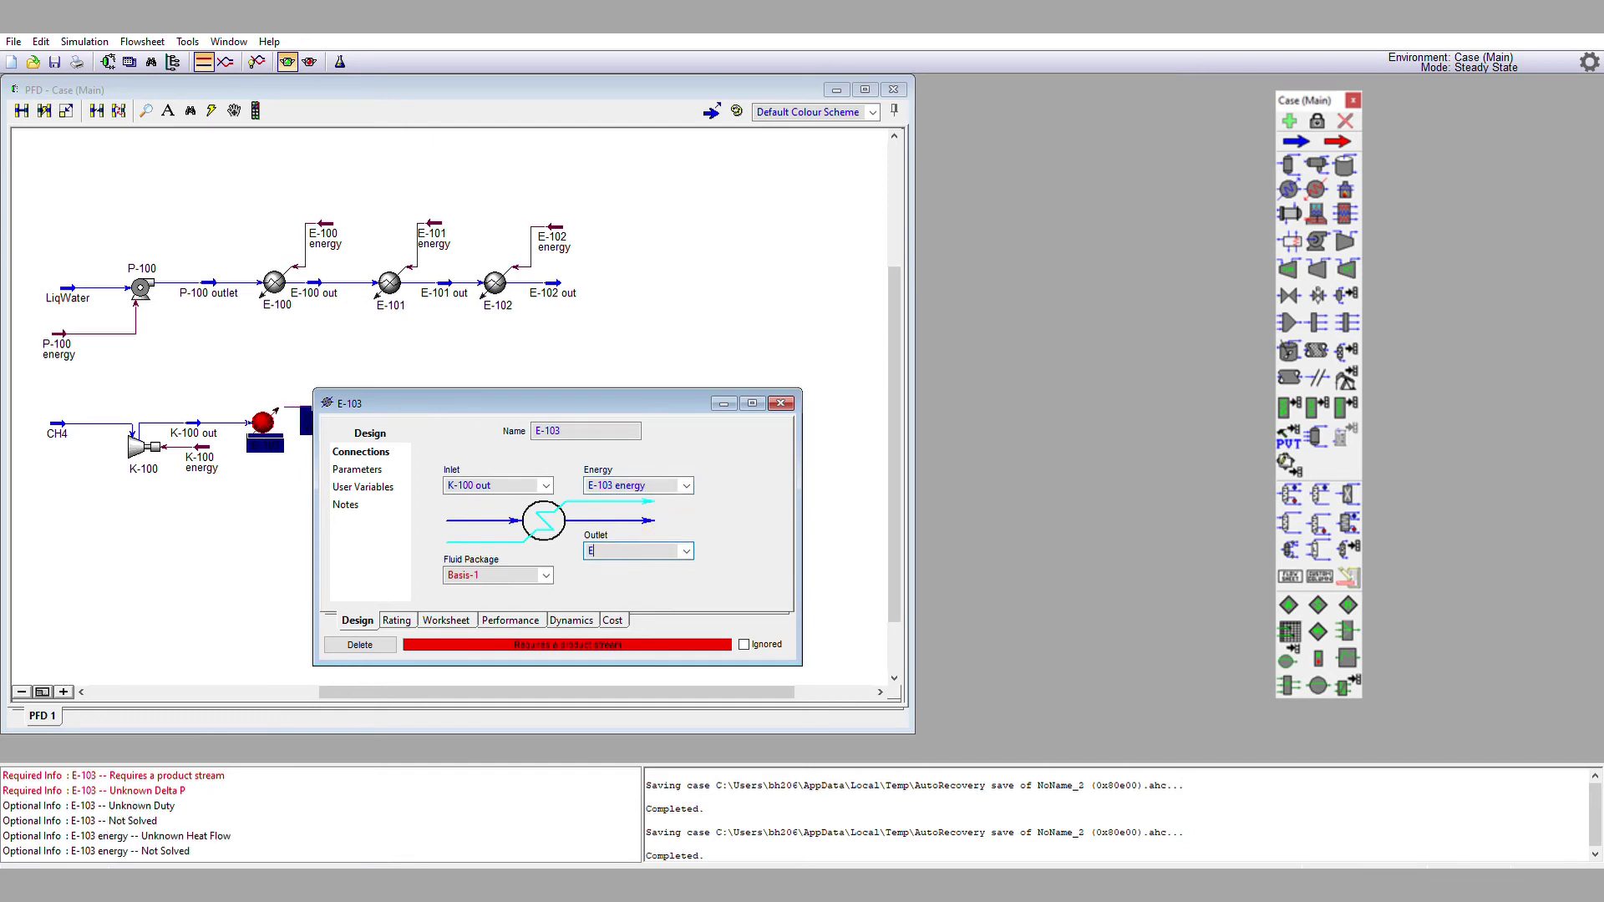
{"action": "type", "text": "-103 outlet"}
{"action": "key", "text": "Return"}
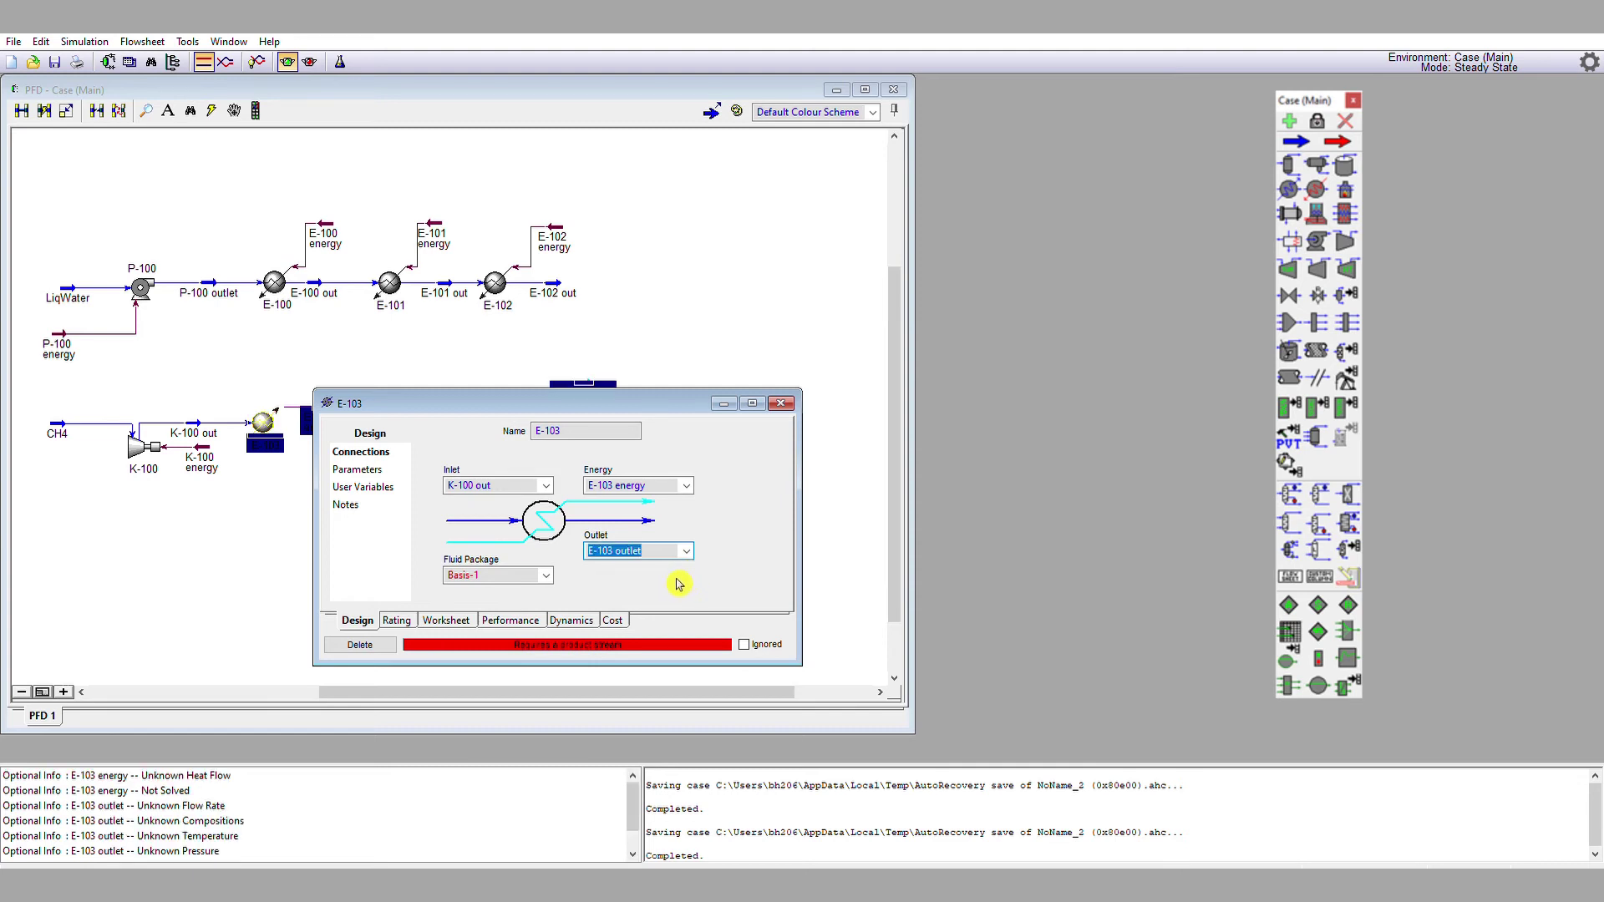
- Set E-103's Delta P to 20 kPa, and move the E-103 energy stream up, clear of the outlet stream
{"action": "left_click", "coordinate": [371, 470]}
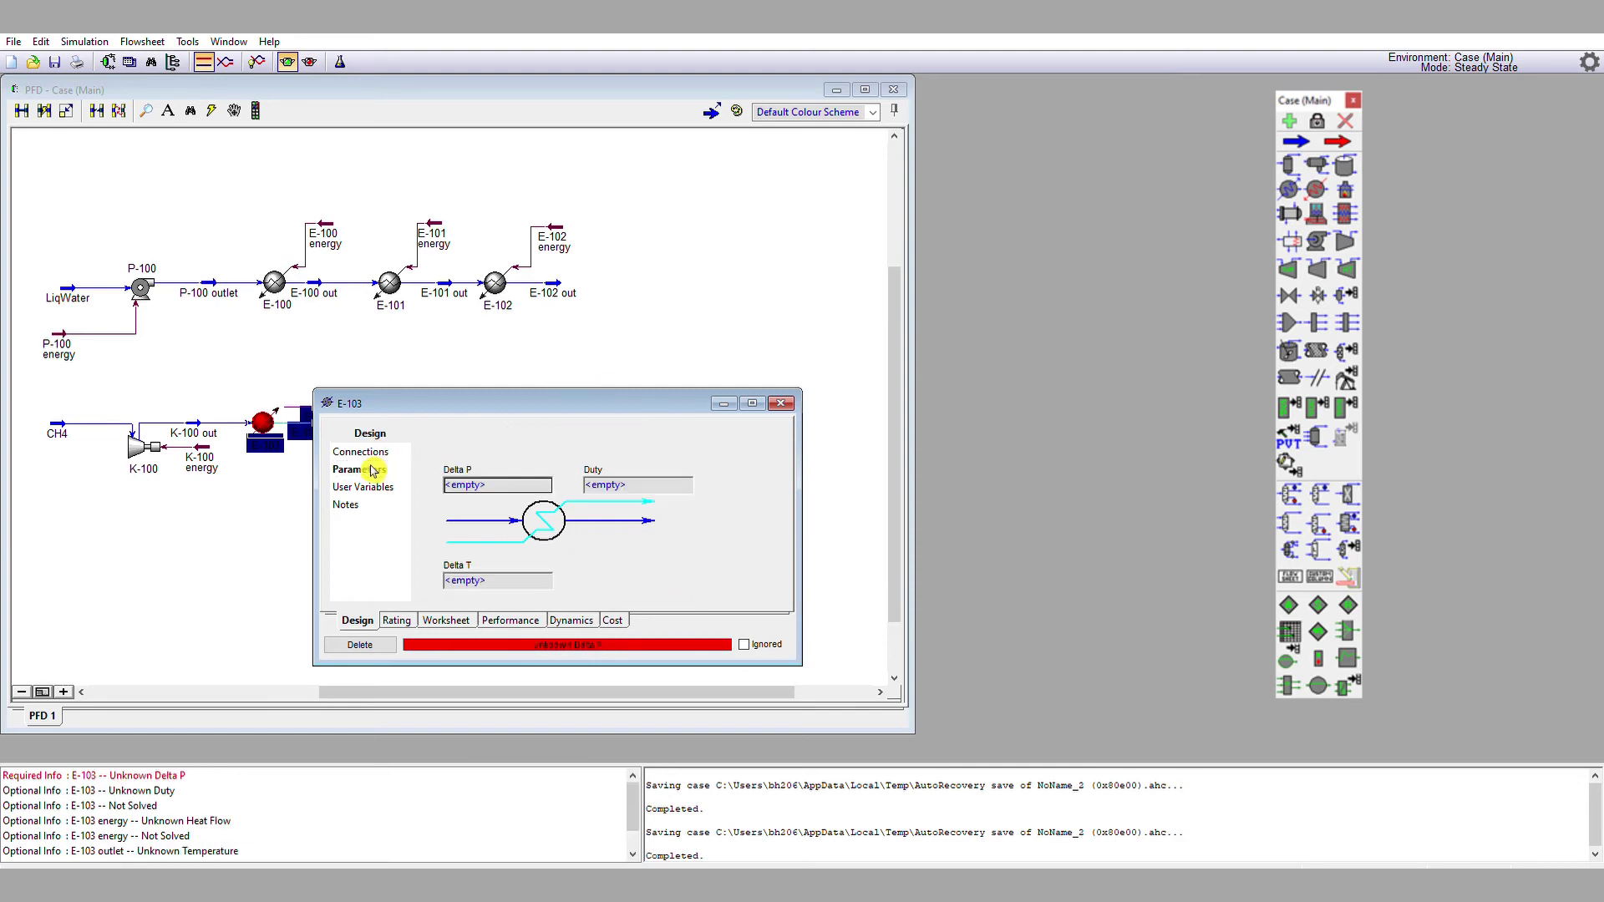
{"action": "left_click", "coordinate": [502, 480]}
{"action": "type", "text": "20"}
{"action": "key", "text": "Return"}
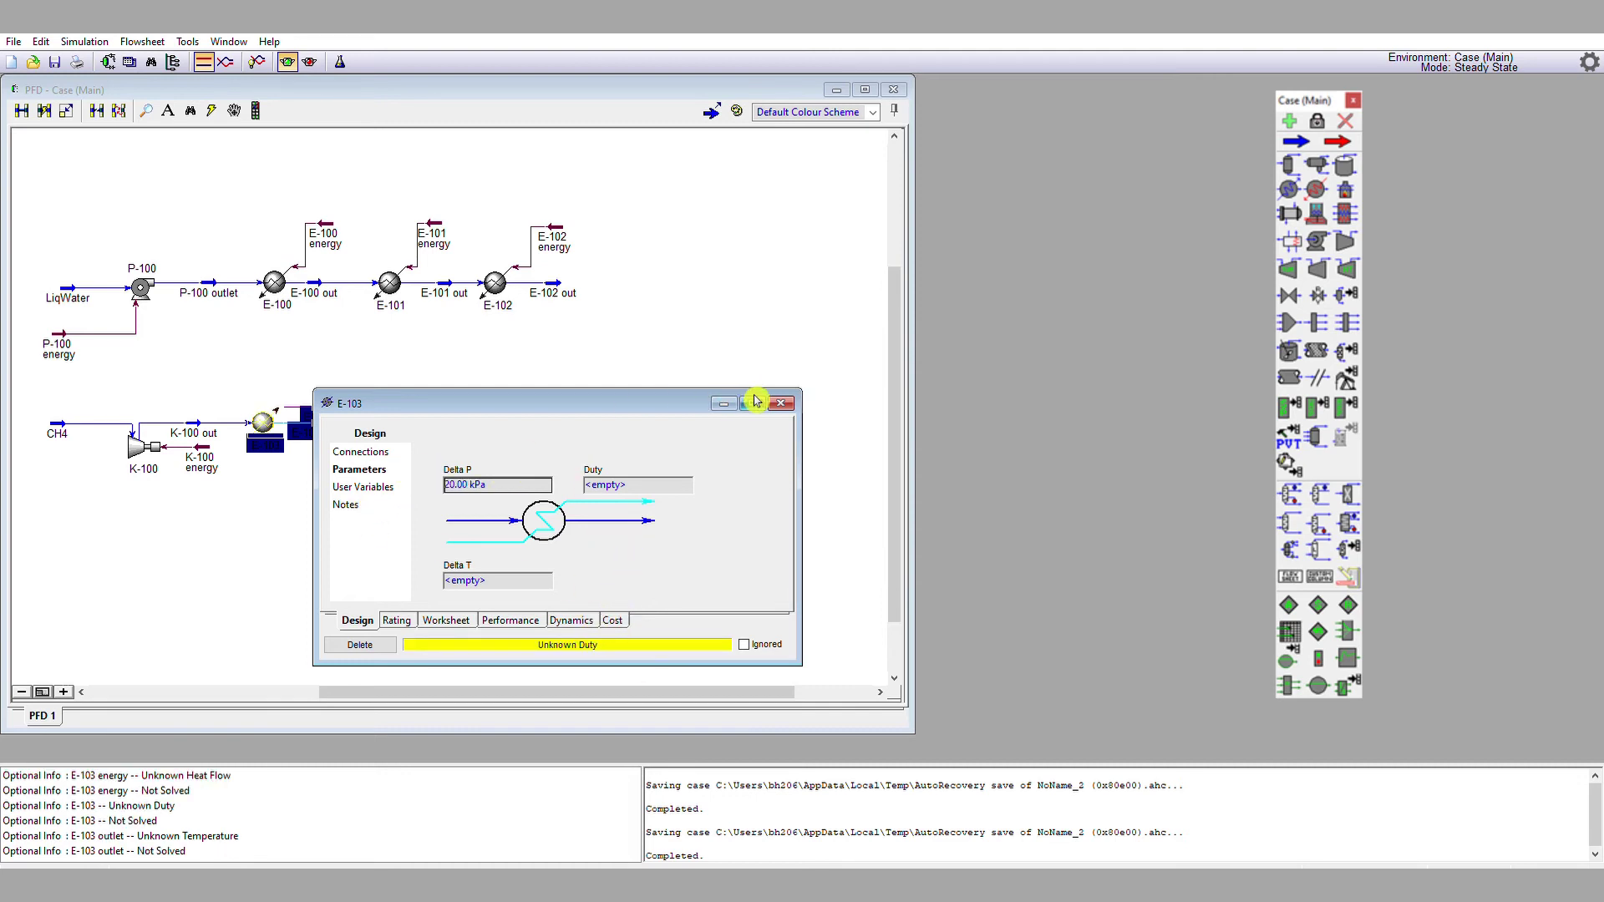
{"action": "left_click", "coordinate": [781, 404]}
{"action": "left_click_drag", "start_coordinate": [322, 417], "coordinate": [324, 376]}
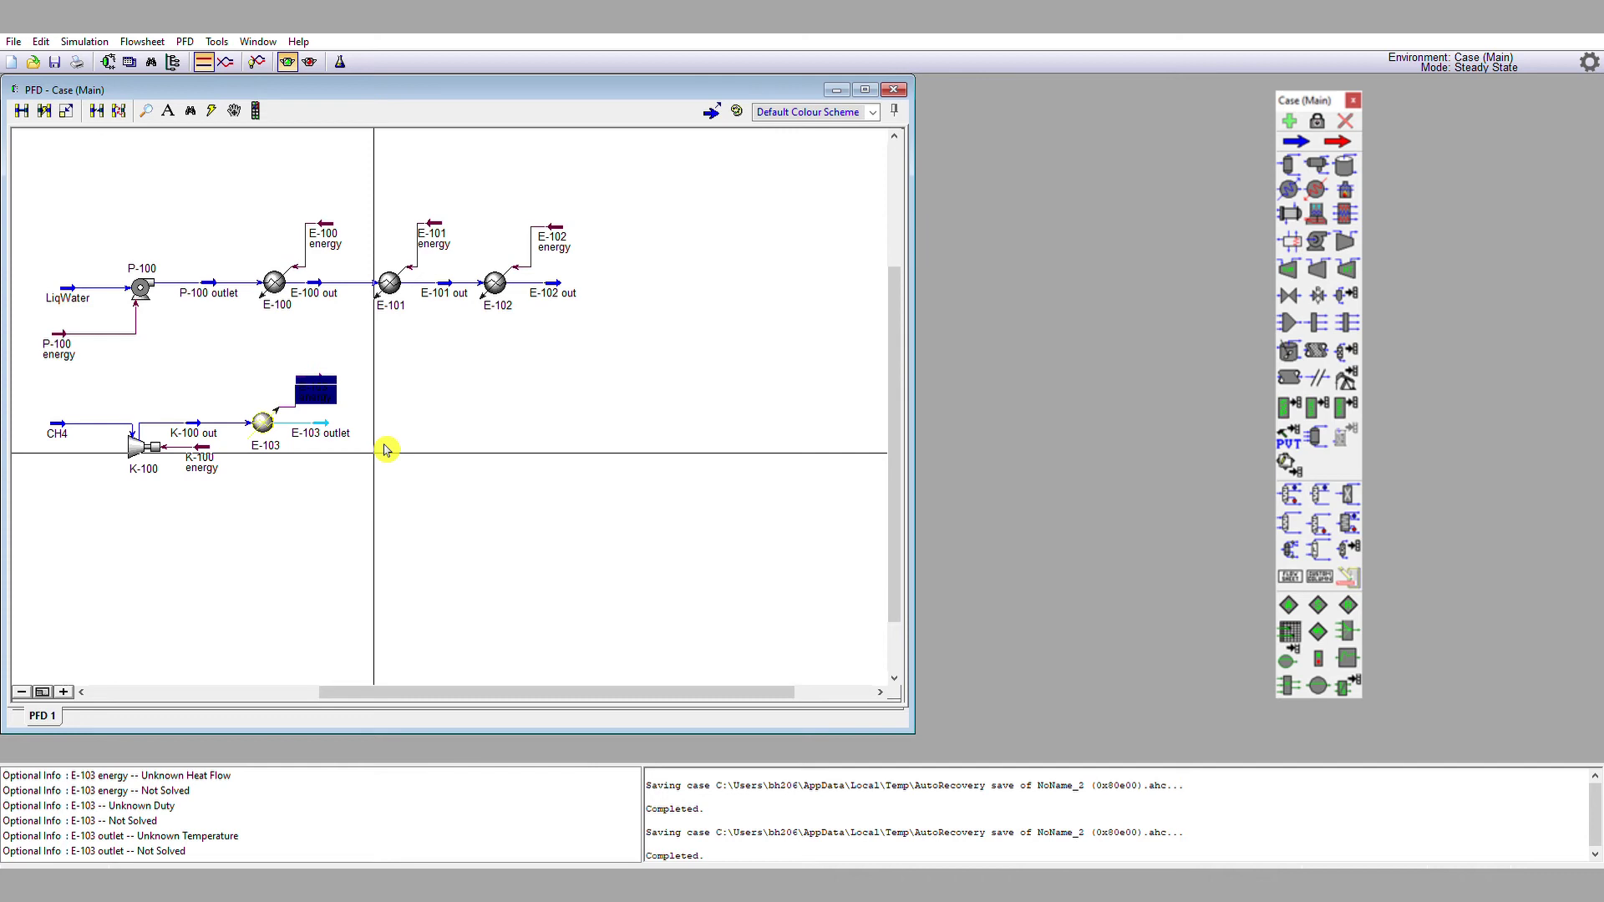
- Set the temperature of the E-103 outlet stream to 55 °C
{"action": "double_click", "coordinate": [342, 424]}
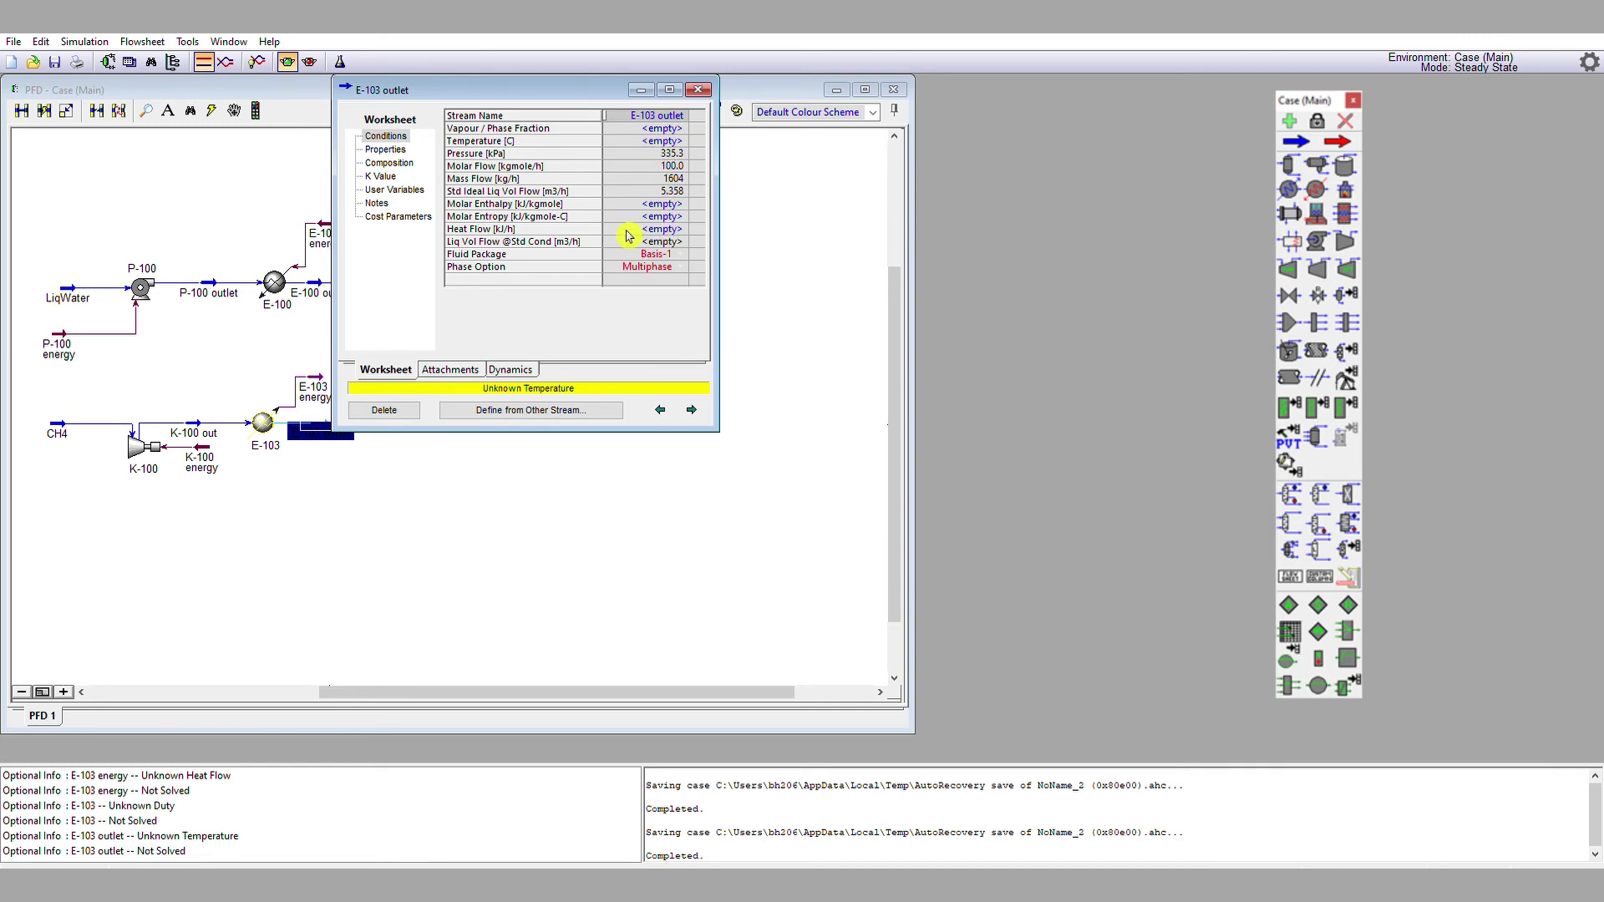
{"action": "left_click", "coordinate": [658, 141]}
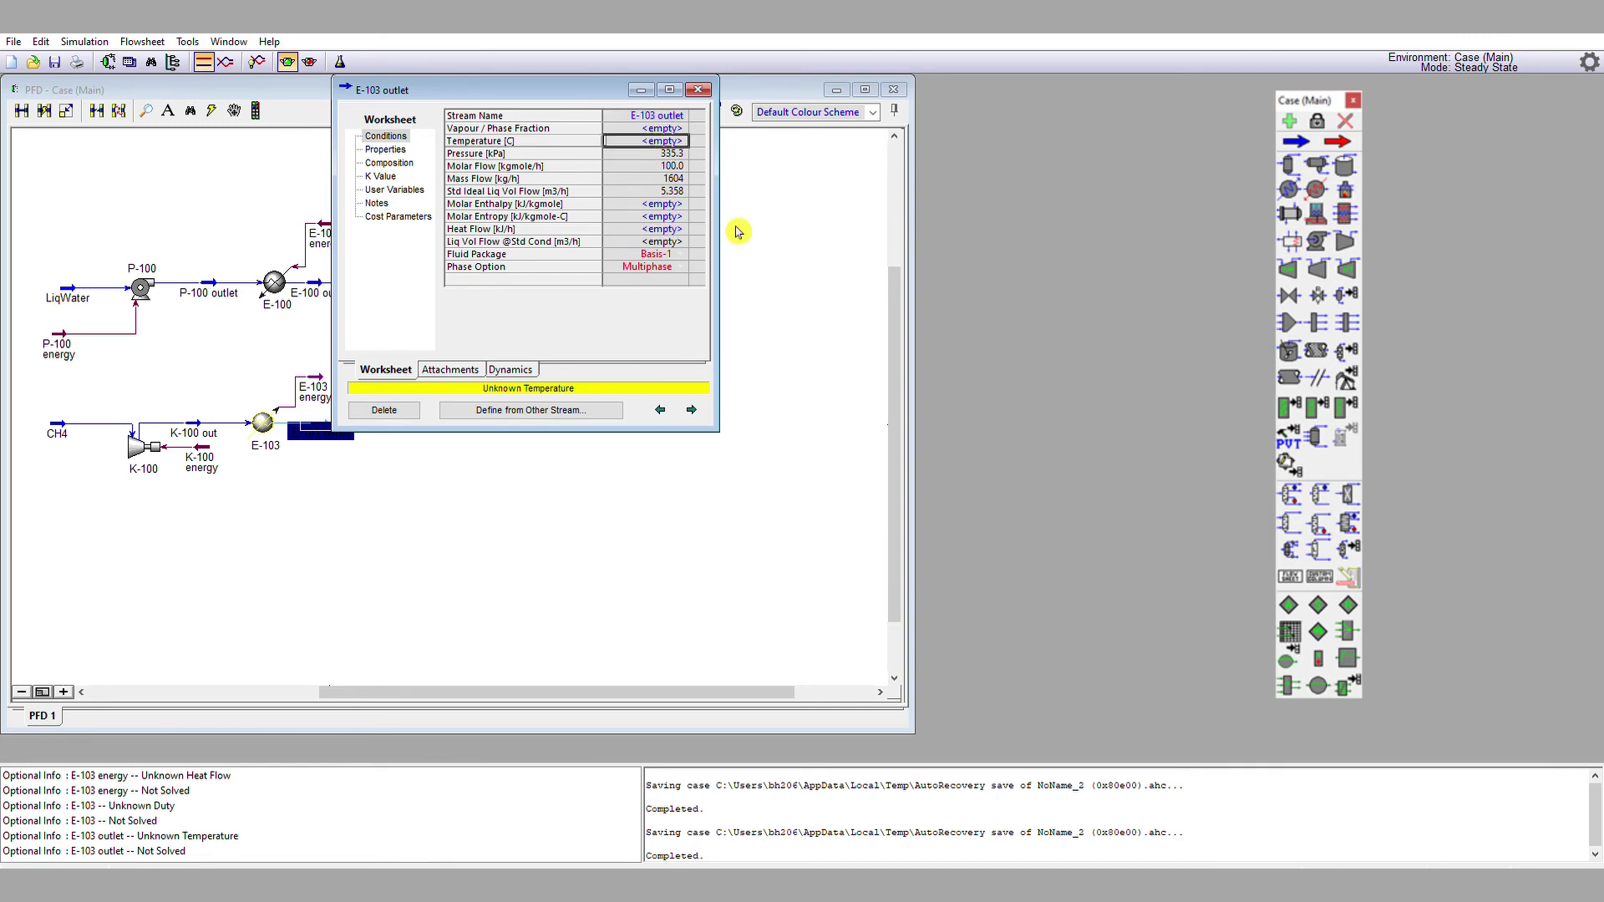
{"action": "type", "text": "55"}
{"action": "key", "text": "Return"}
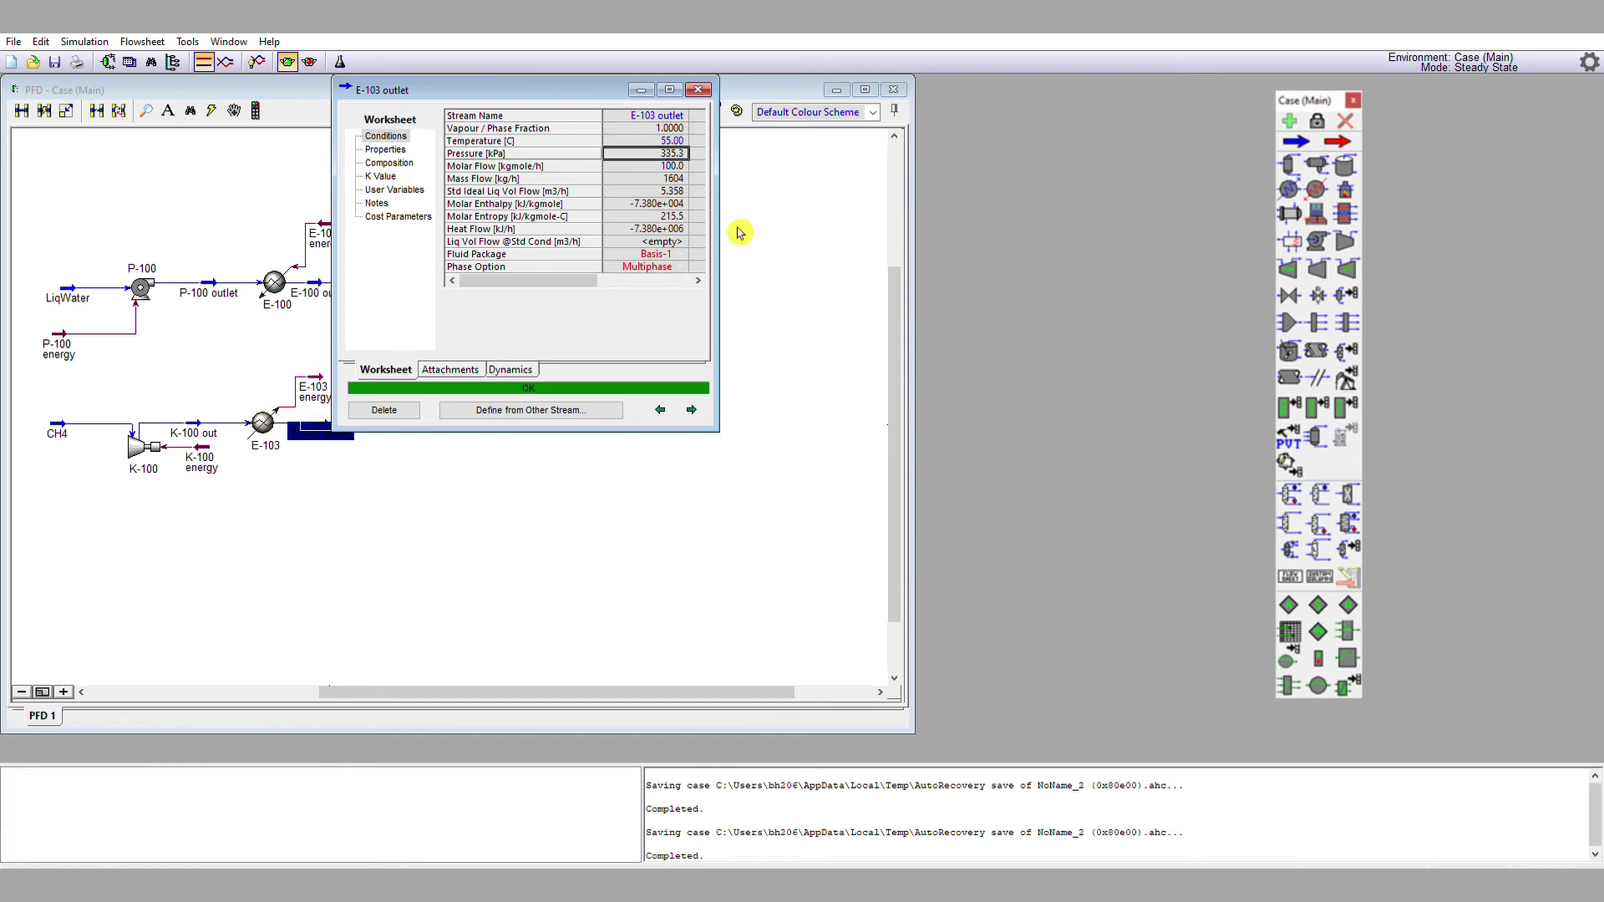
- Add a compressor downstream of cooler E-103 and connect E-103 outlet as its inlet
{"action": "left_click", "coordinate": [698, 89]}
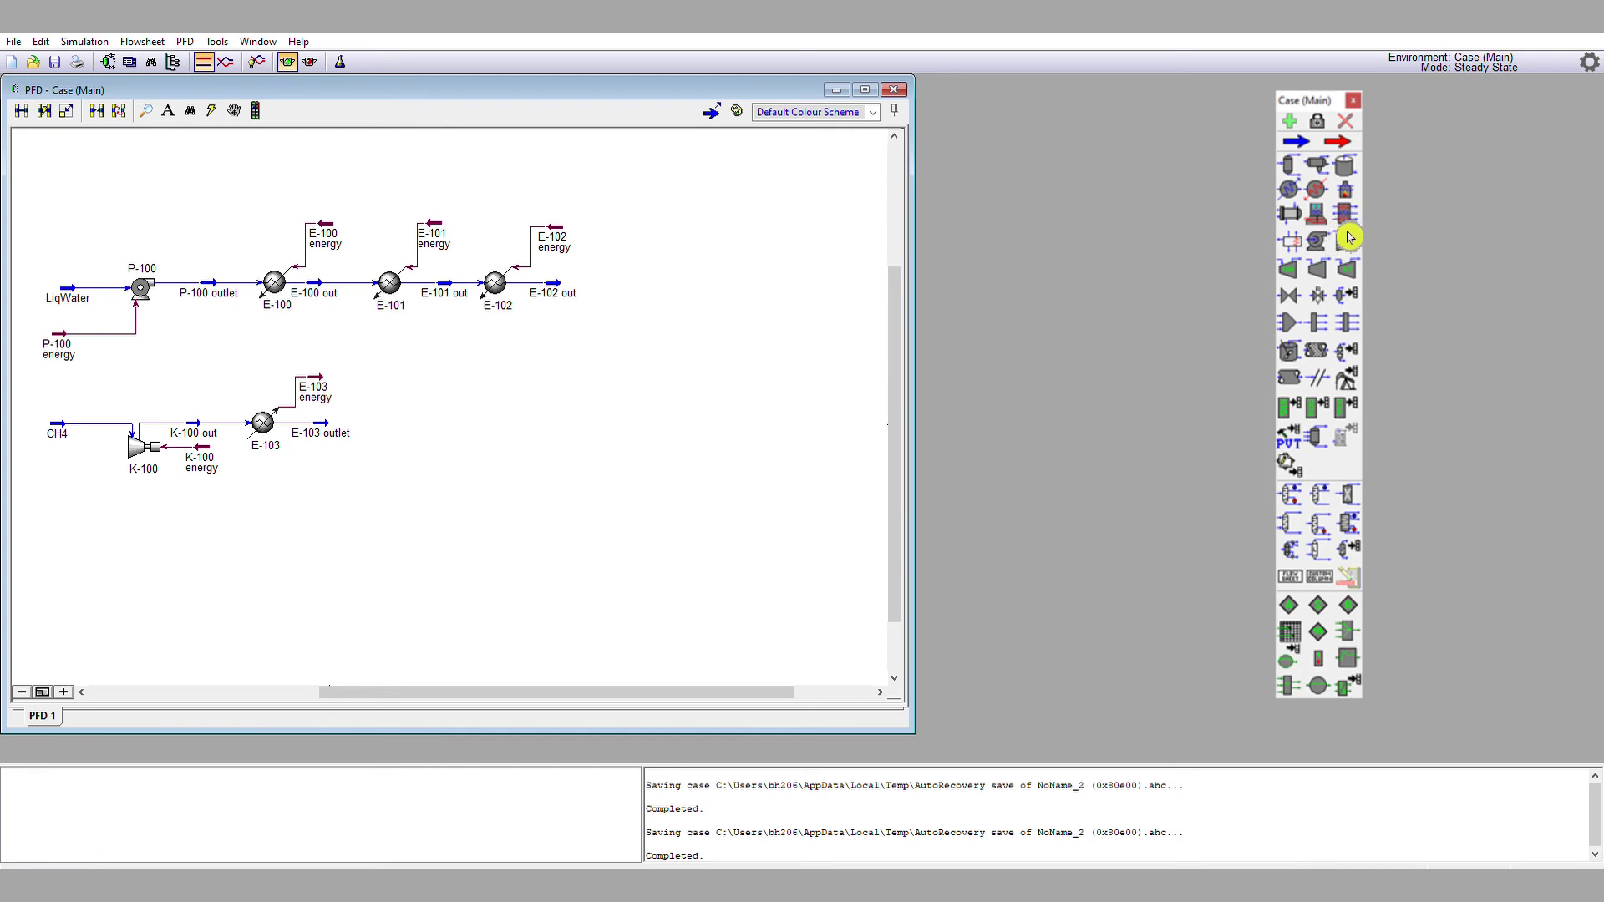
{"action": "left_click", "coordinate": [1346, 240]}
{"action": "left_click", "coordinate": [391, 447]}
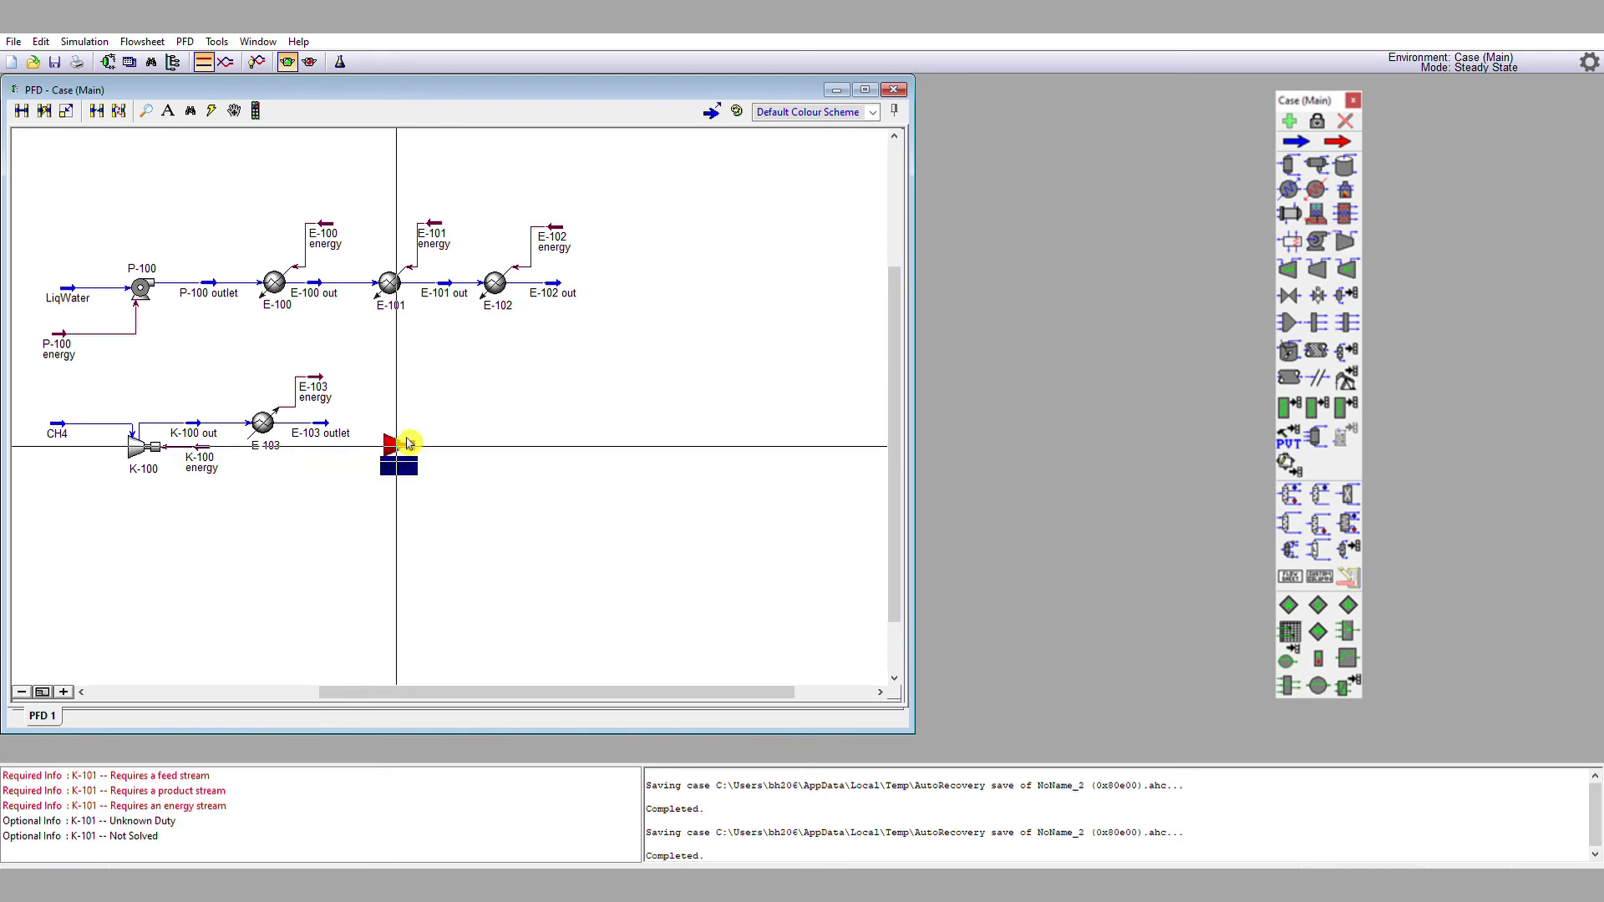
{"action": "double_click", "coordinate": [399, 443]}
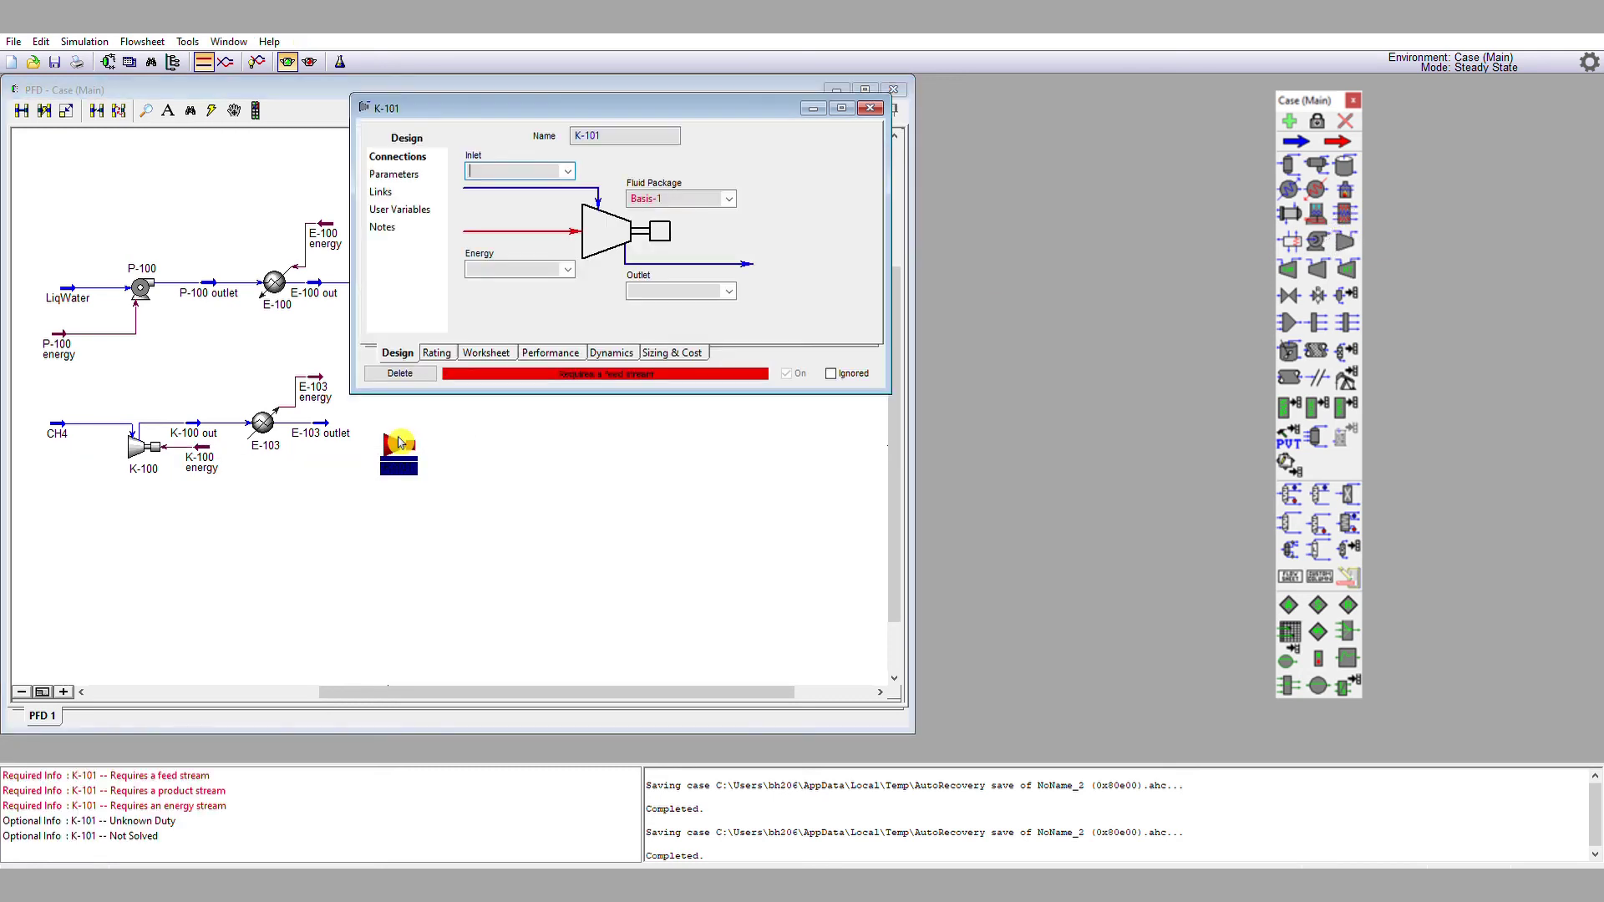
{"action": "left_click", "coordinate": [568, 171]}
{"action": "left_click", "coordinate": [532, 199]}
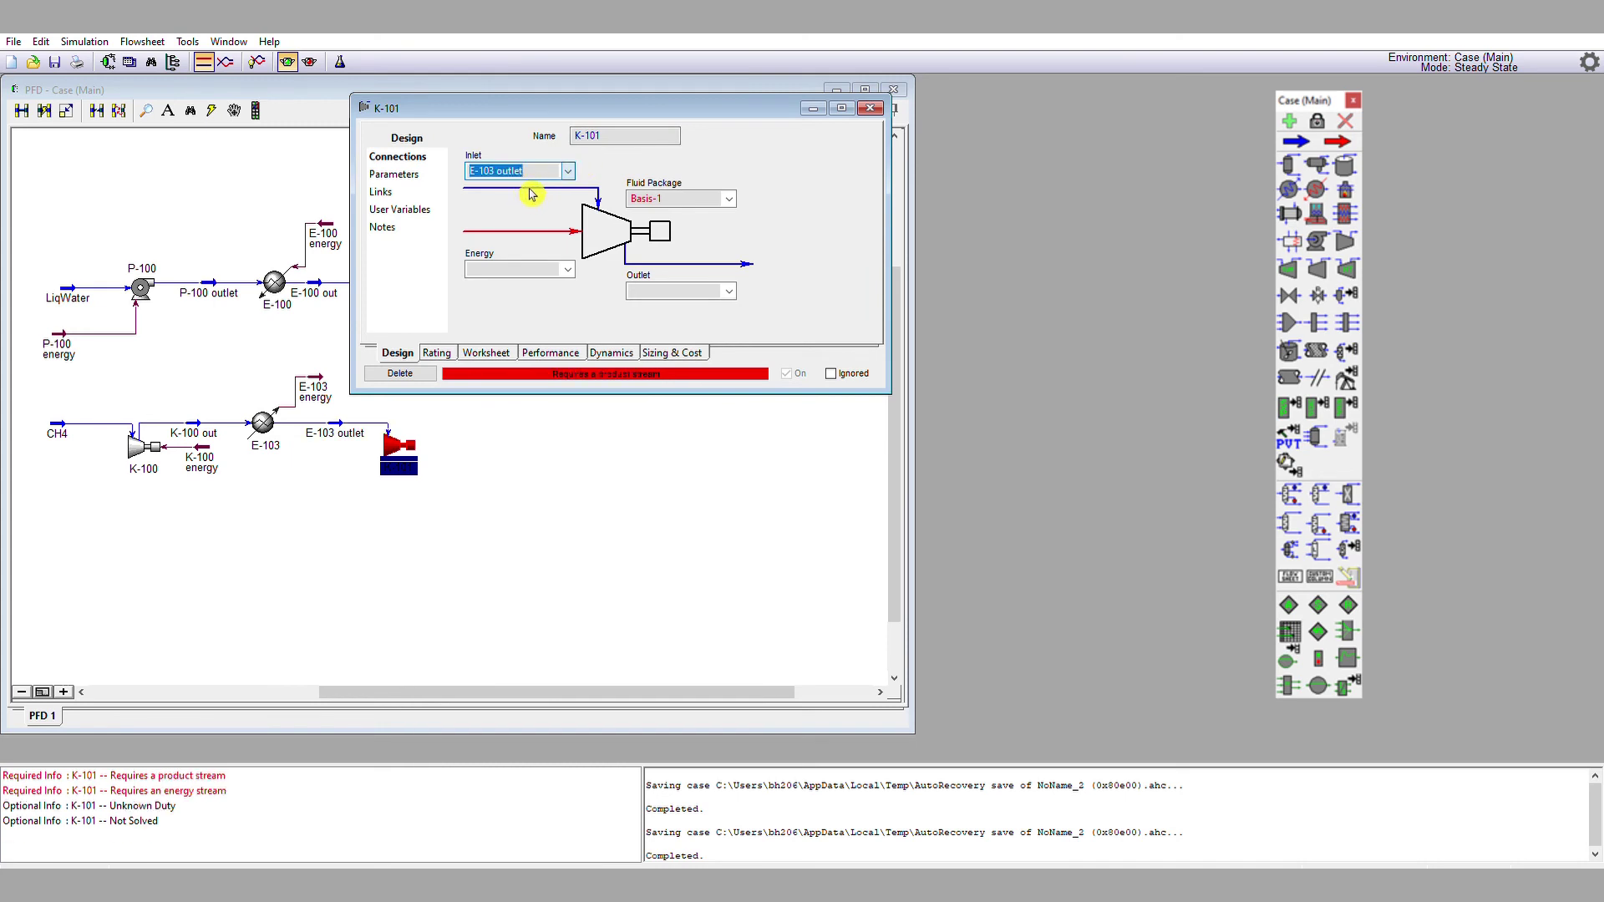
- Create compressor K-101's energy stream "K-101 energy" and its outlet stream "K-101 out"
{"action": "left_click", "coordinate": [534, 264]}
{"action": "type", "text": "K"}
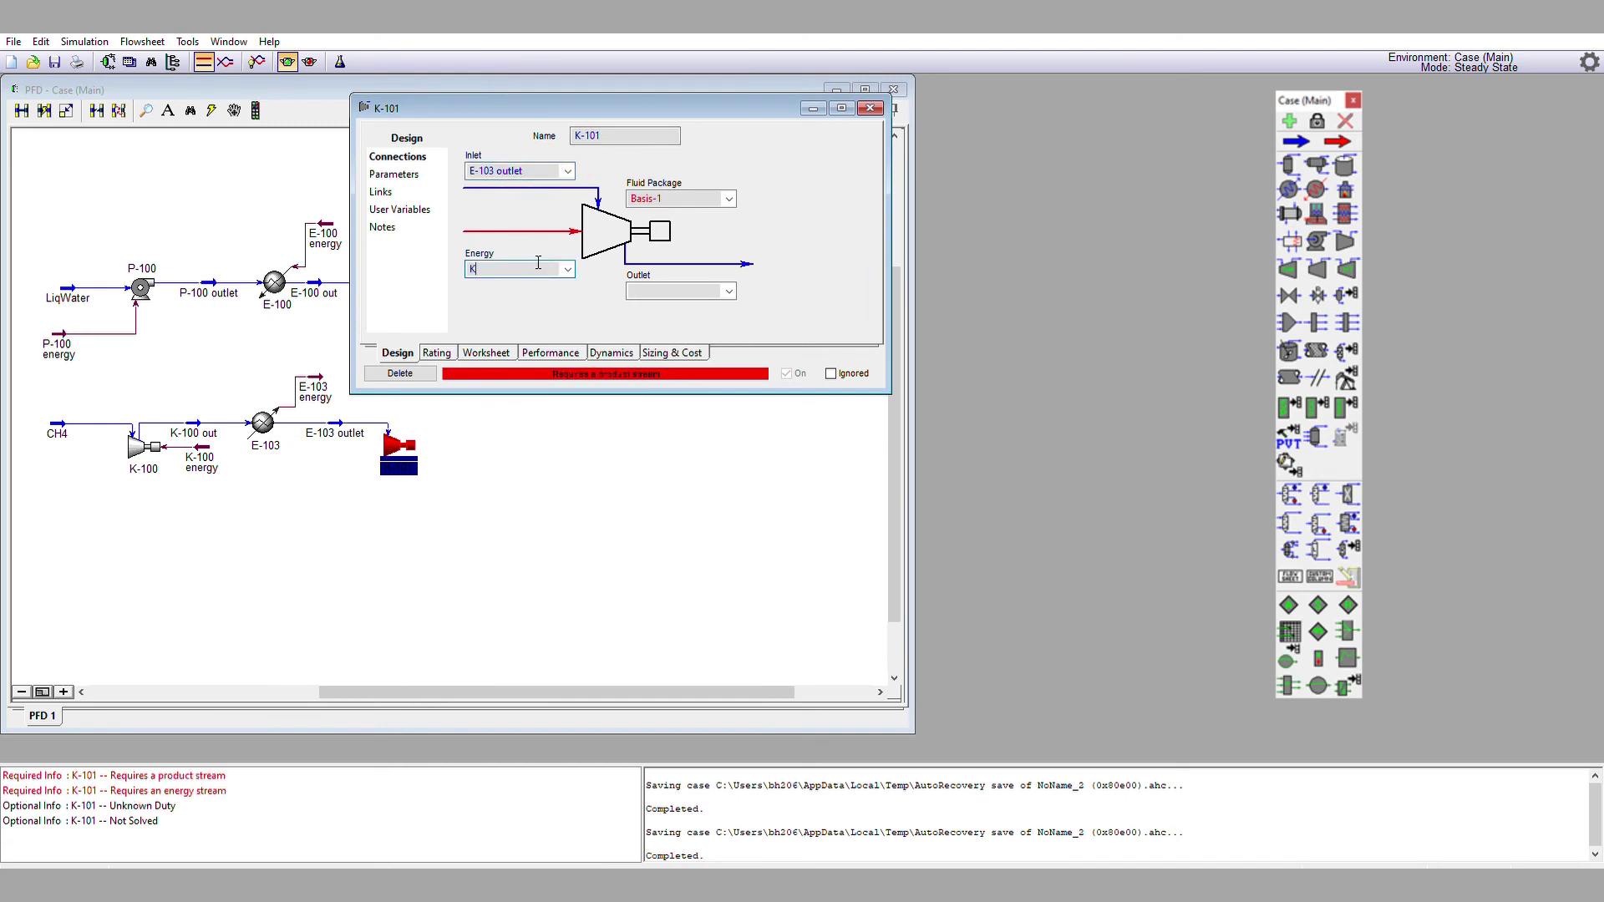
{"action": "type", "text": "-101 energy"}
{"action": "left_click", "coordinate": [647, 284]}
{"action": "type", "text": "K-101"}
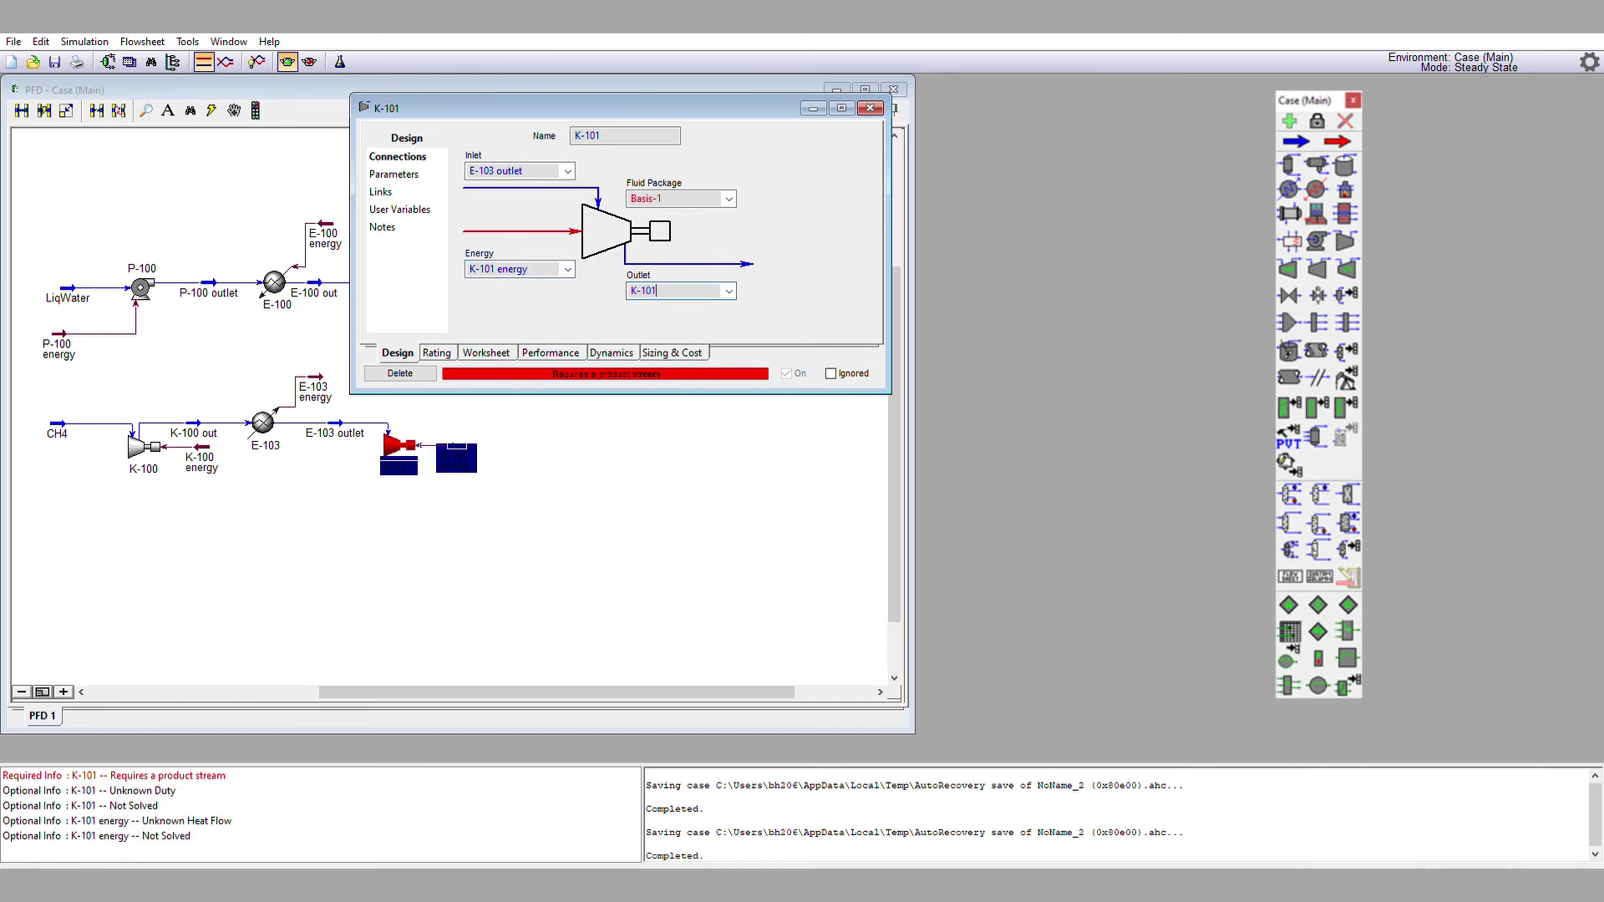
{"action": "type", "text": " out"}
{"action": "key", "text": "Return"}
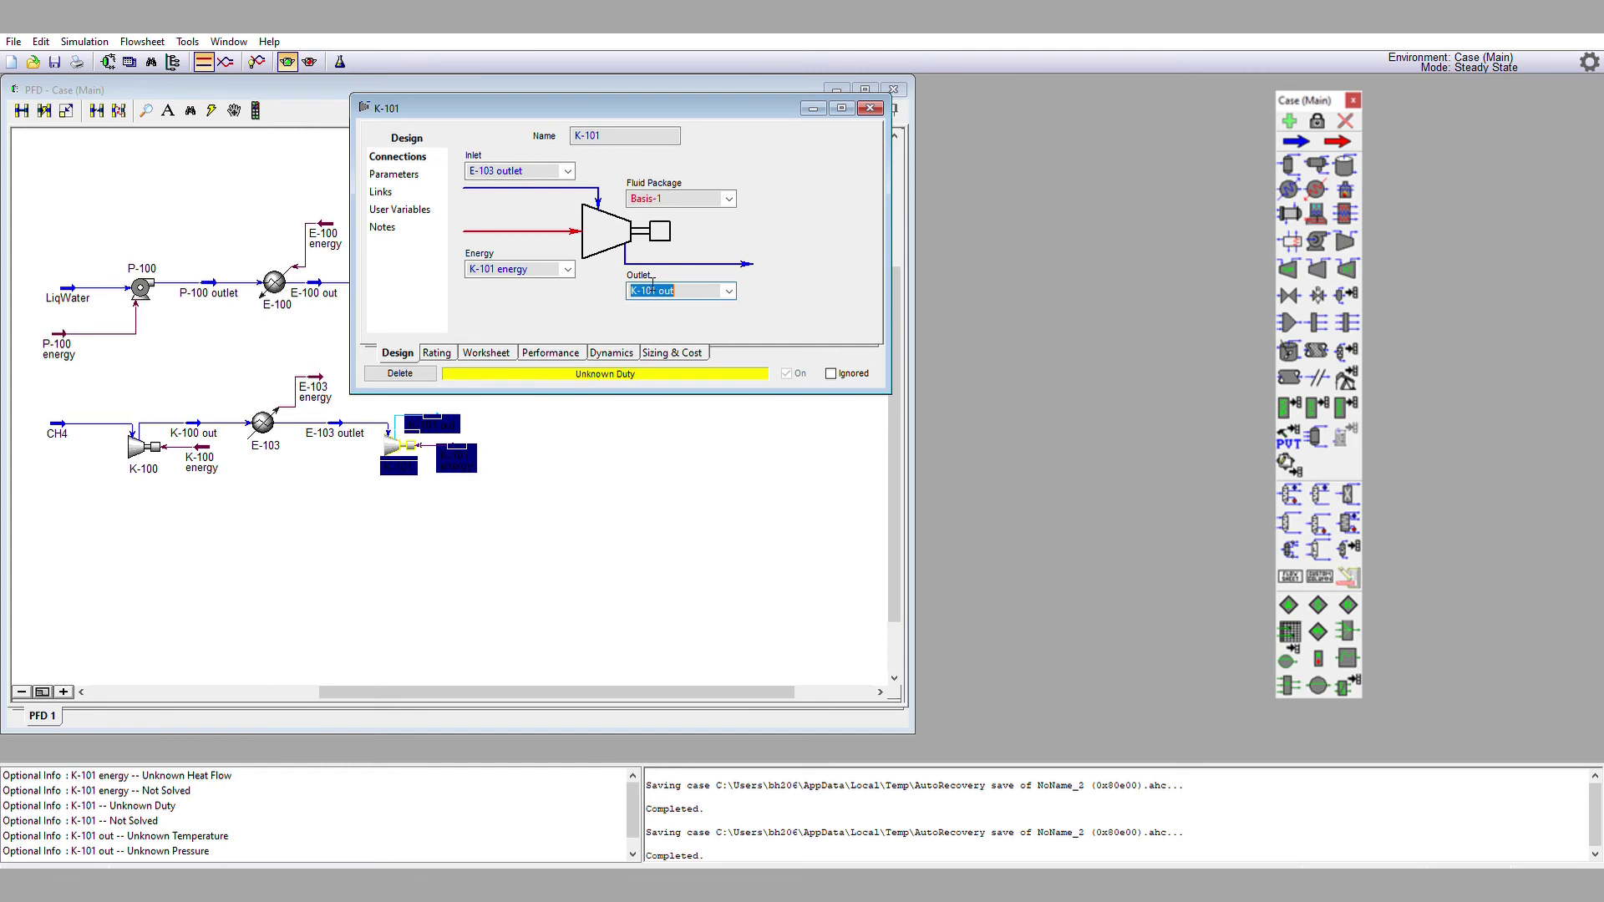
{"action": "left_click", "coordinate": [870, 108]}
{"action": "left_click", "coordinate": [514, 492]}
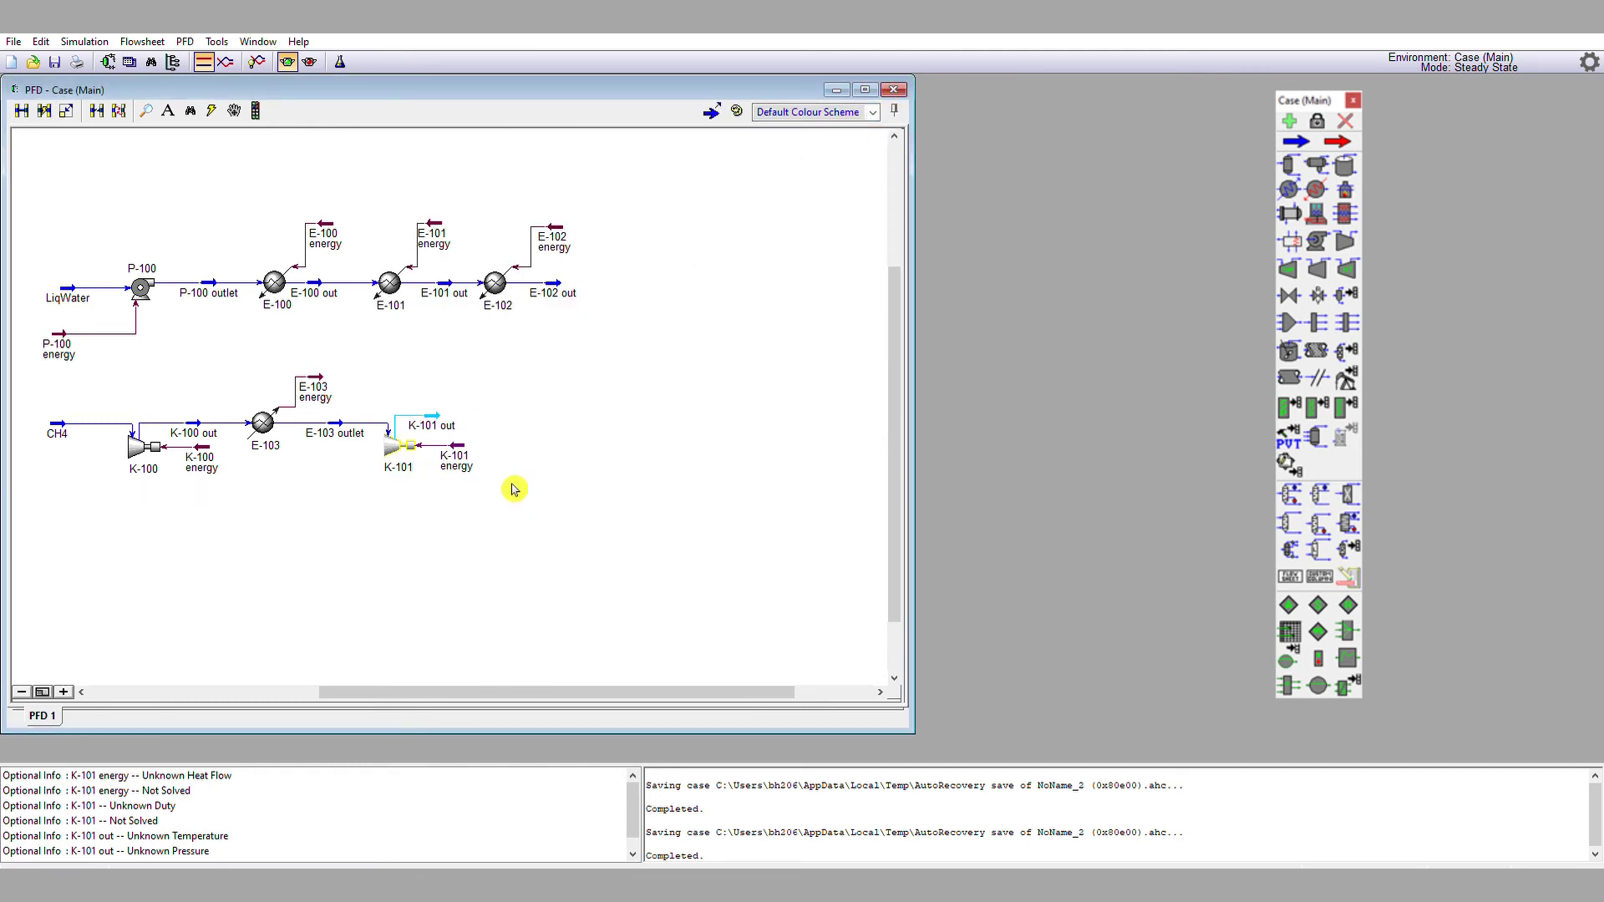
- Set the temperature of the K-101 out stream to 150 °C
{"action": "double_click", "coordinate": [444, 414]}
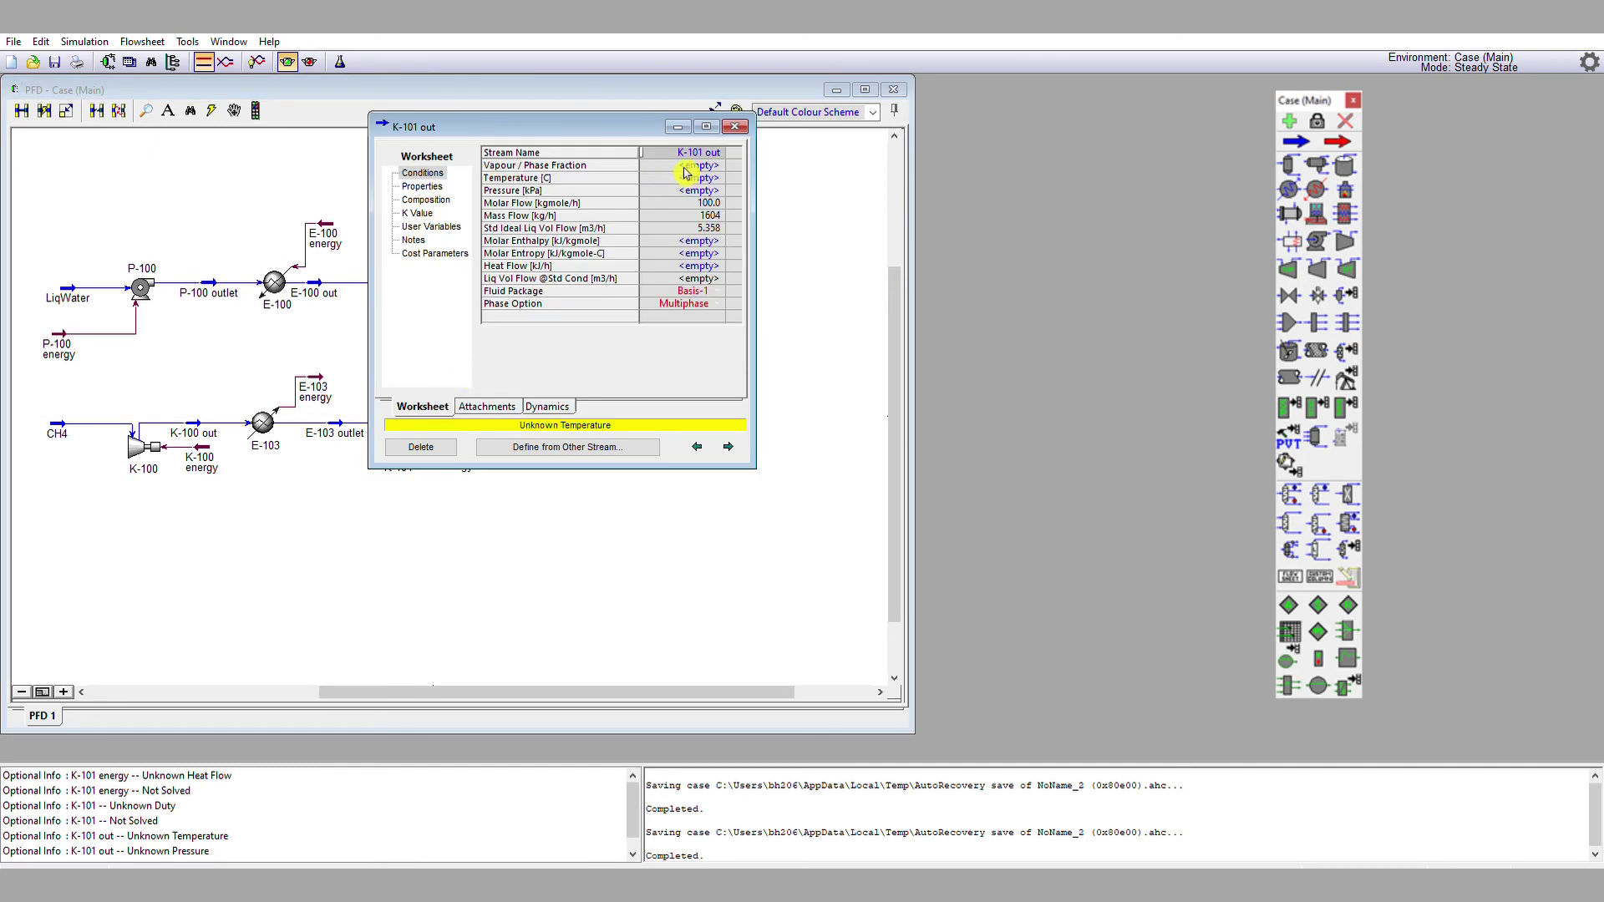
{"action": "left_click", "coordinate": [686, 178]}
{"action": "type", "text": "150"}
{"action": "key", "text": "Return"}
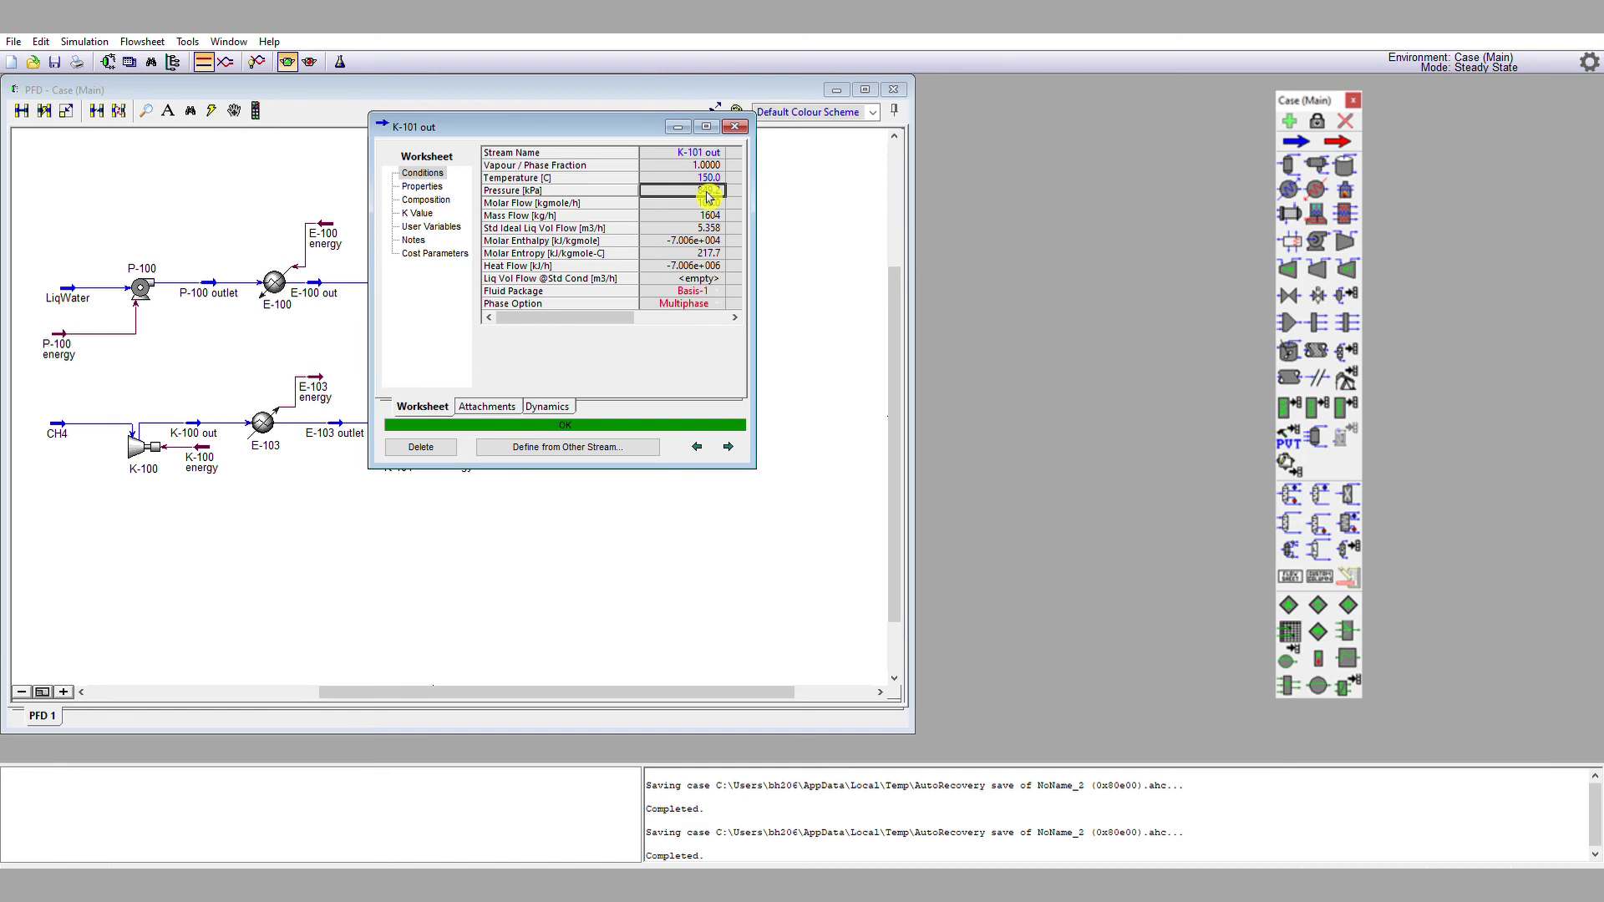
{"action": "left_click", "coordinate": [735, 122]}
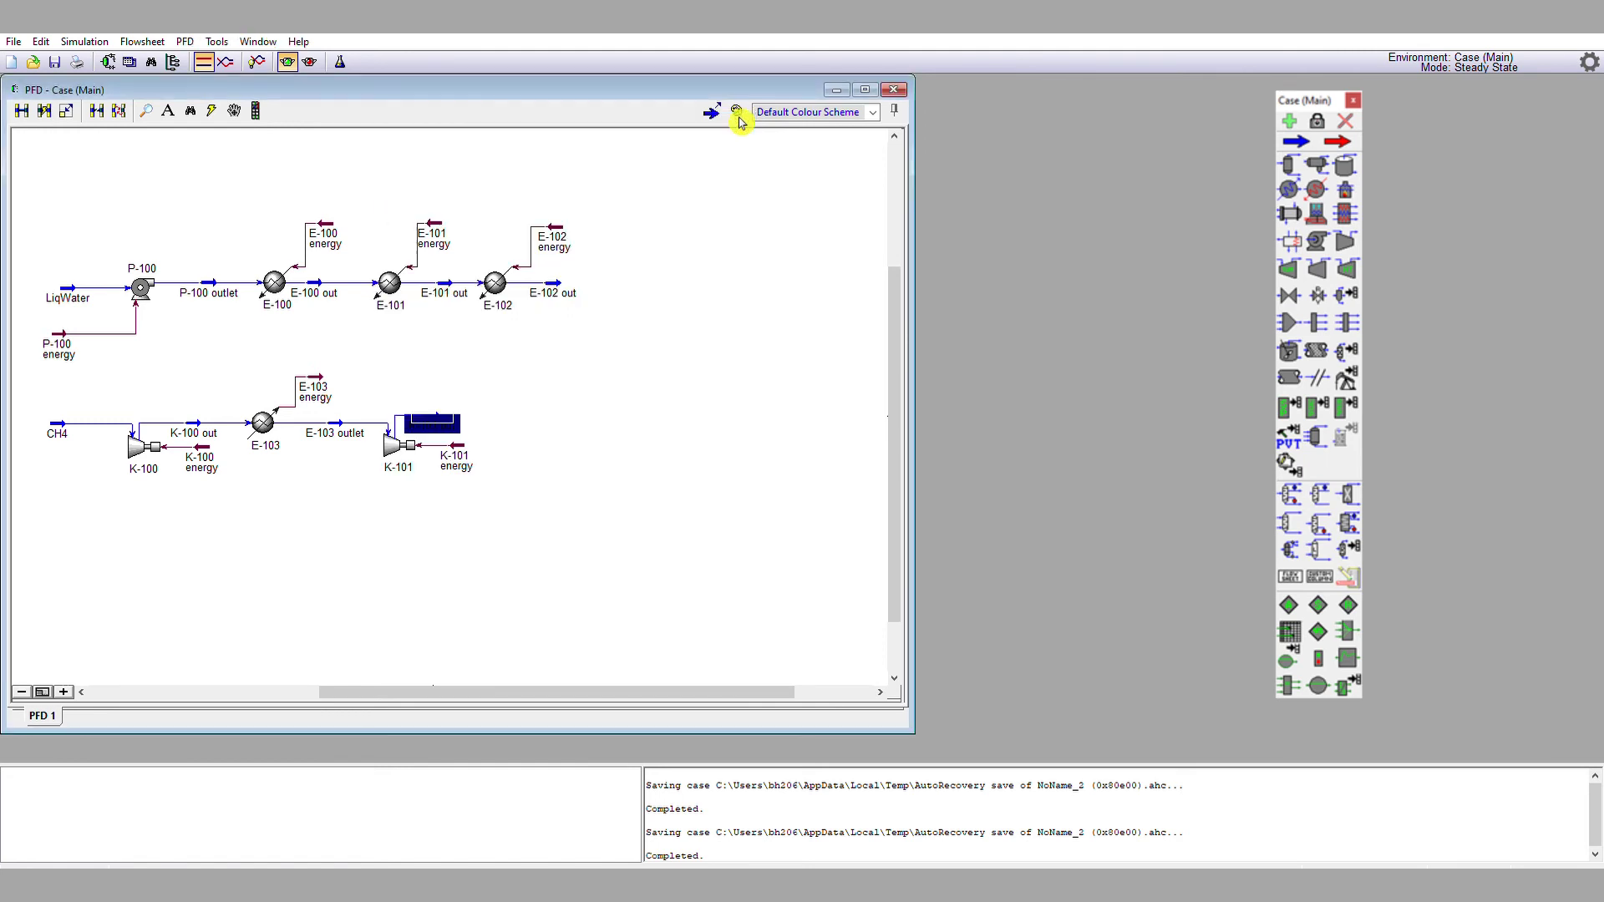
- Add a cooler downstream of compressor K-101 and connect K-101 out as its inlet
{"action": "left_click", "coordinate": [1316, 189]}
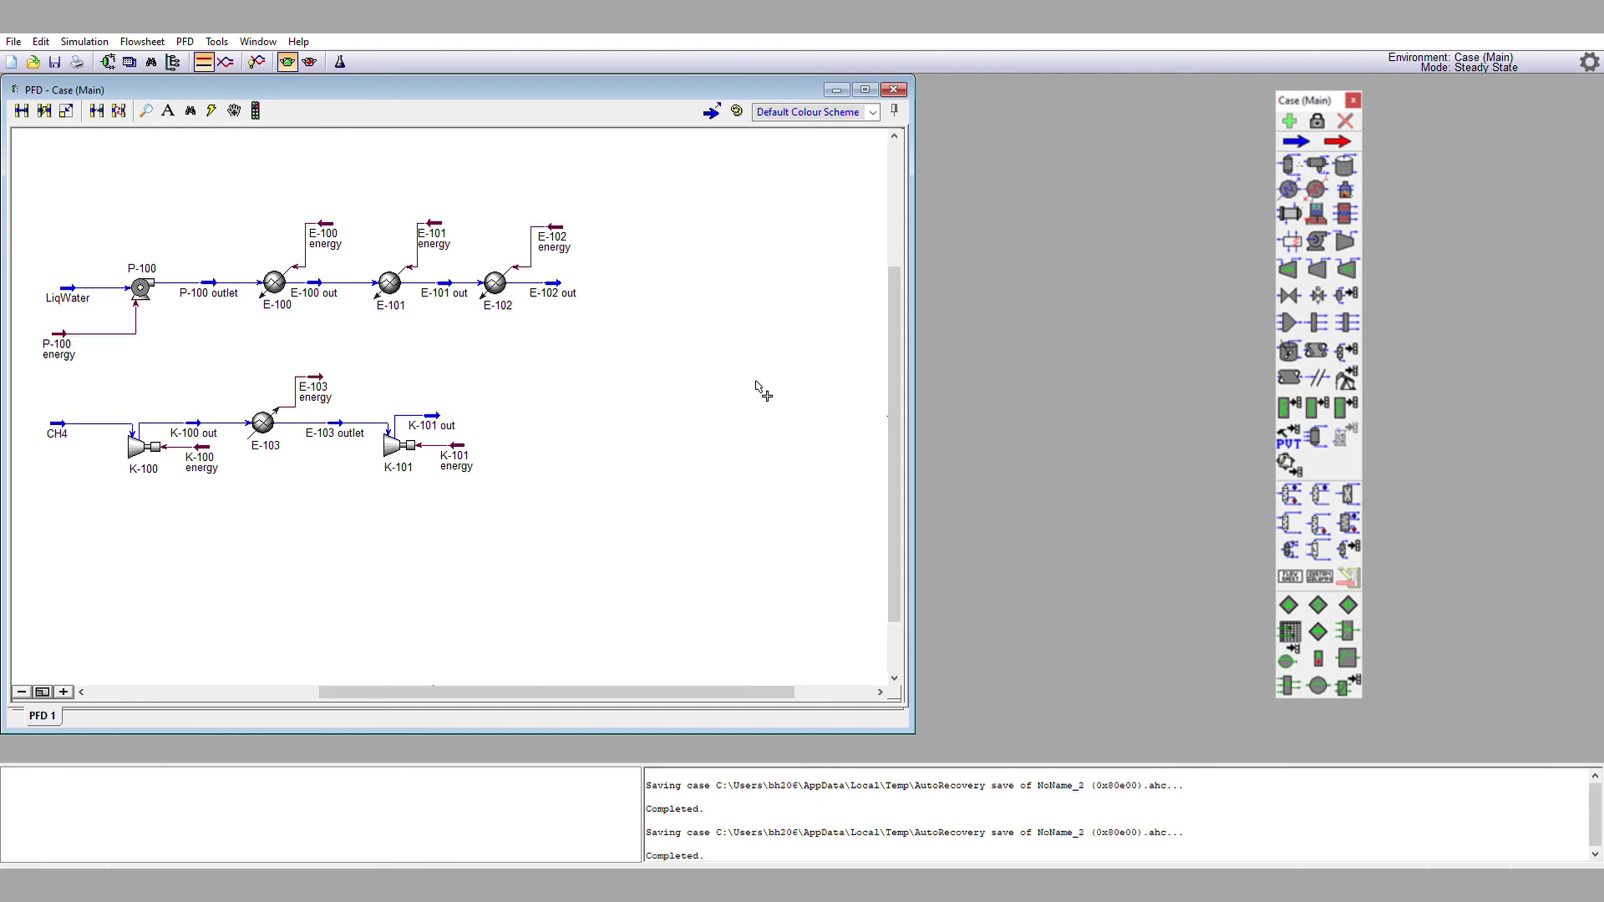
{"action": "left_click", "coordinate": [521, 430]}
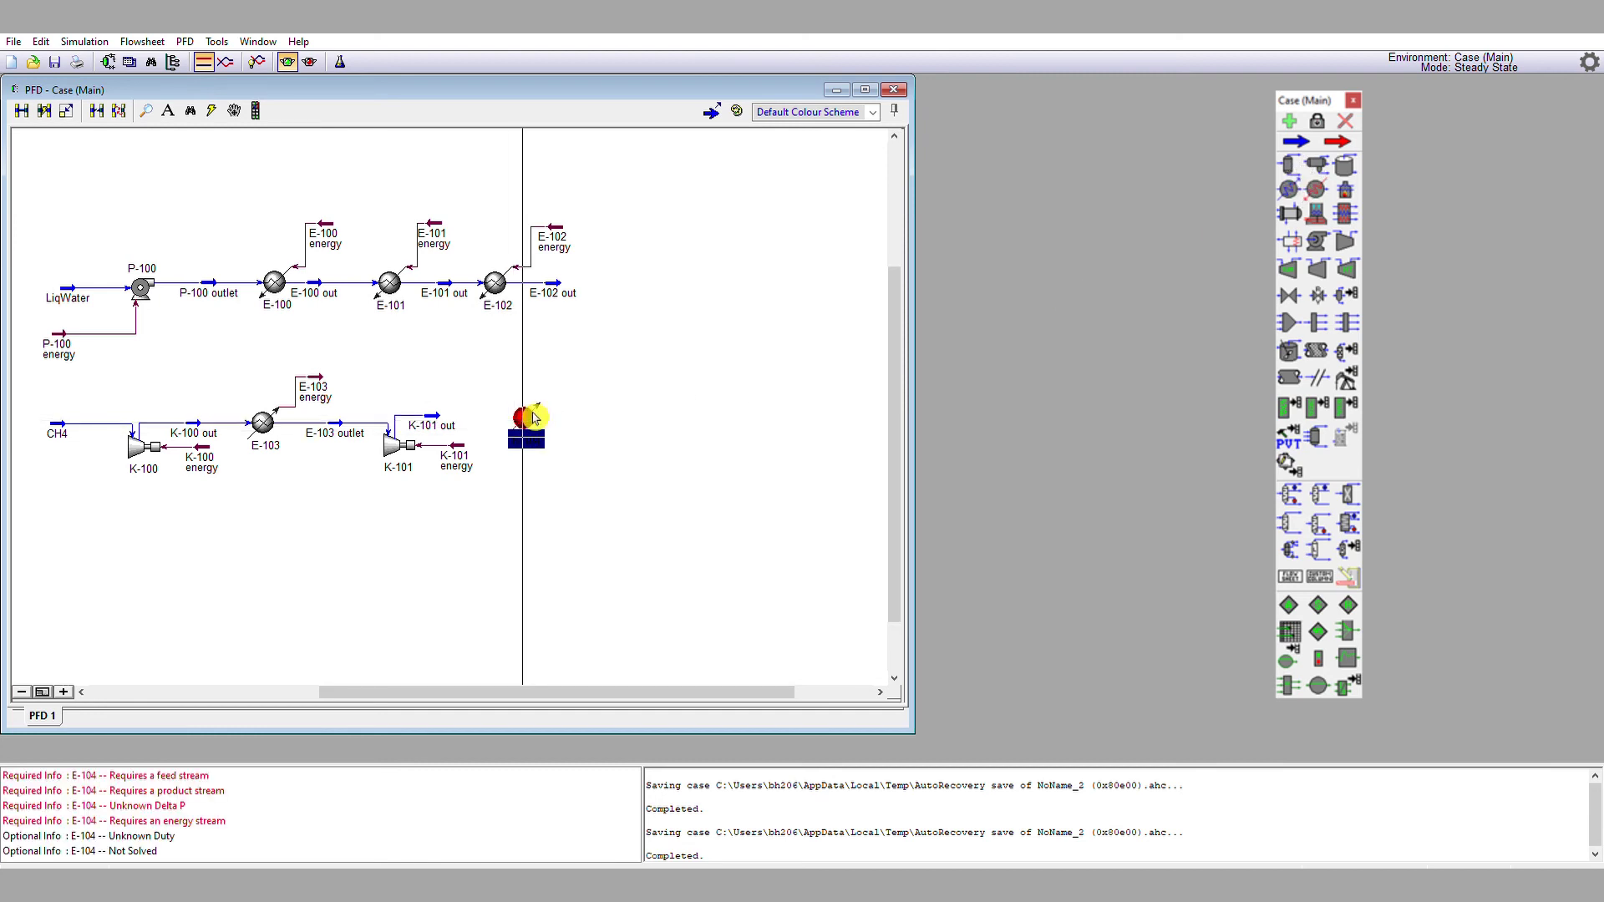
{"action": "double_click", "coordinate": [537, 420]}
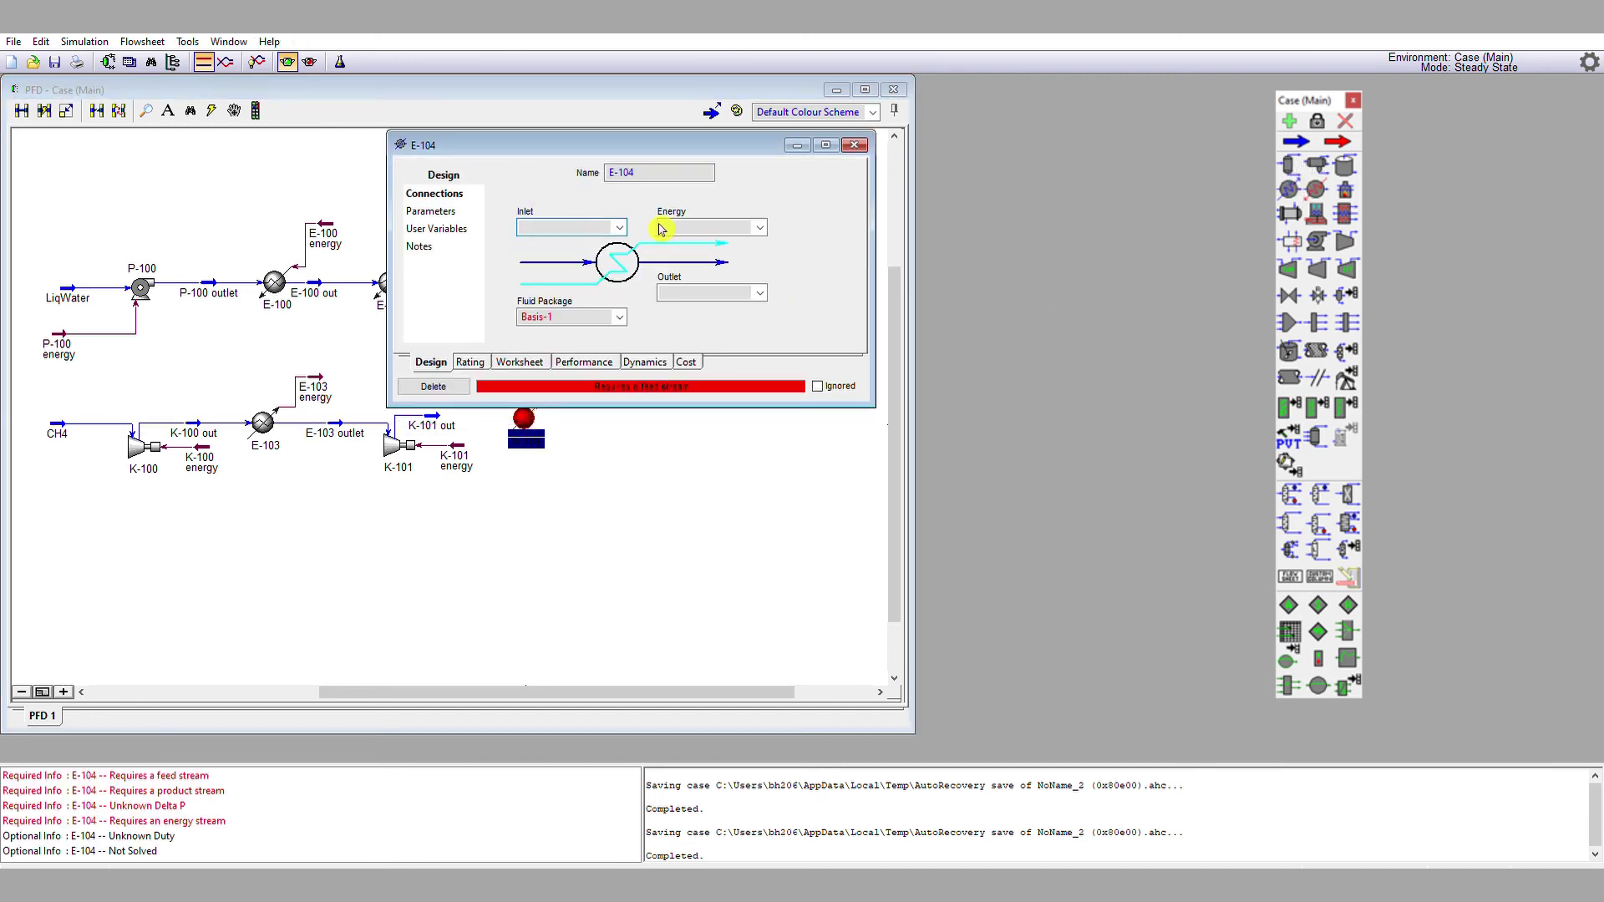
{"action": "type", "text": "K-101 out"}
{"action": "key", "text": "Tab"}
- Create cooler E-104's energy stream "E-104 energy" and its outlet stream "E-104 out"
{"action": "type", "text": "E-104"}
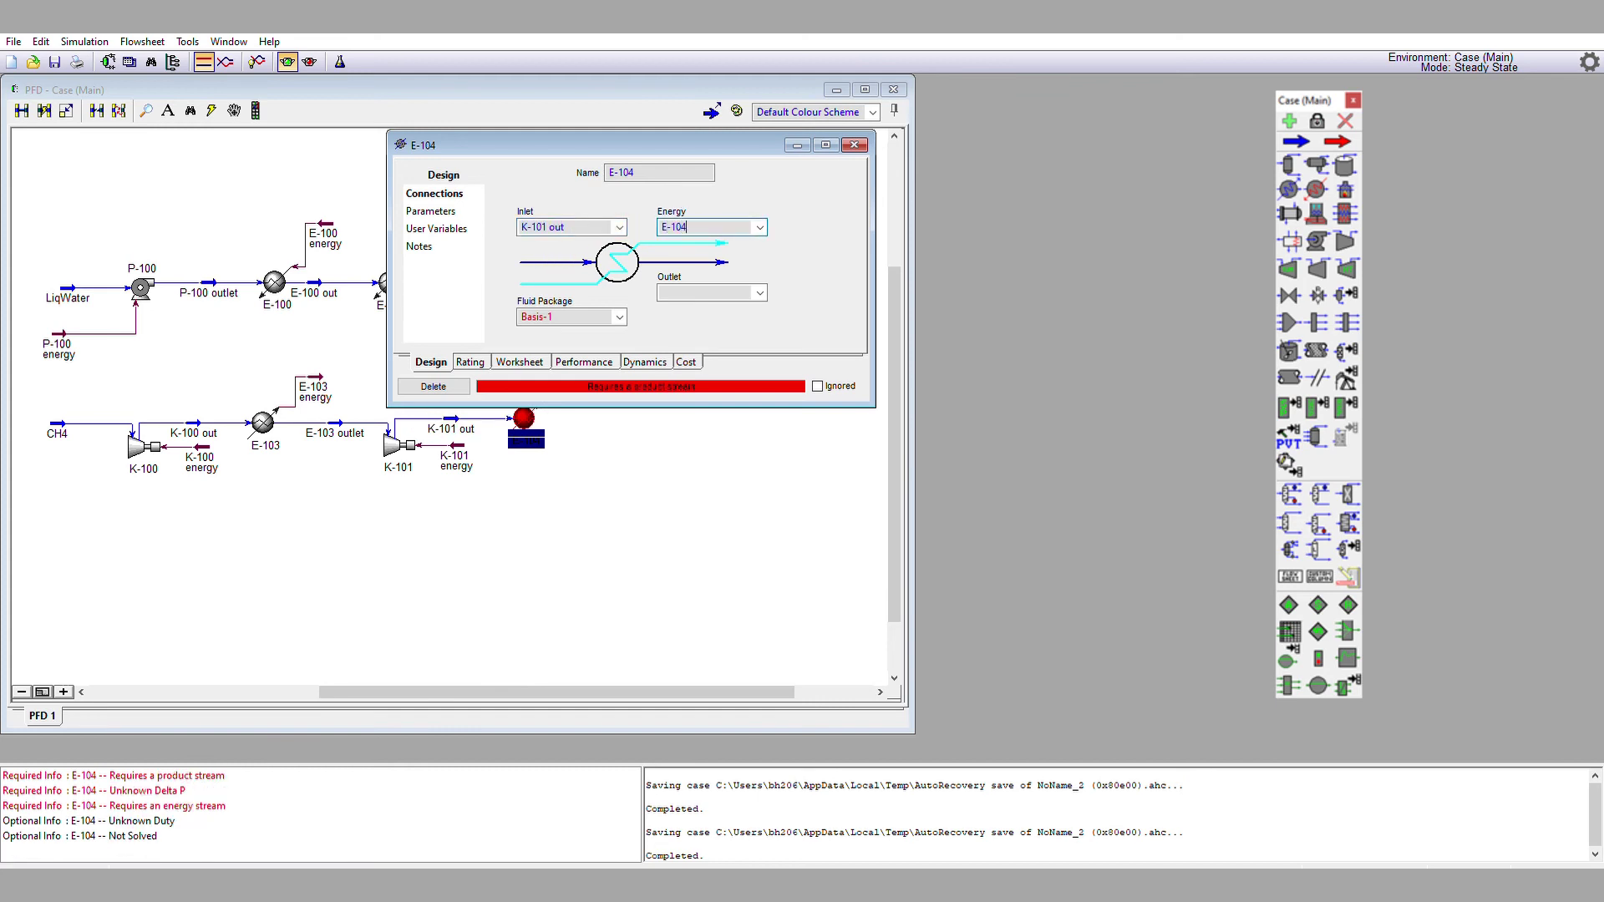
{"action": "type", "text": " energy"}
{"action": "left_click", "coordinate": [696, 286]}
{"action": "type", "text": "K-101"}
{"action": "key", "text": "BackSpace"}
{"action": "key", "text": "BackSpace"}
{"action": "key", "text": "BackSpace"}
{"action": "key", "text": "BackSpace"}
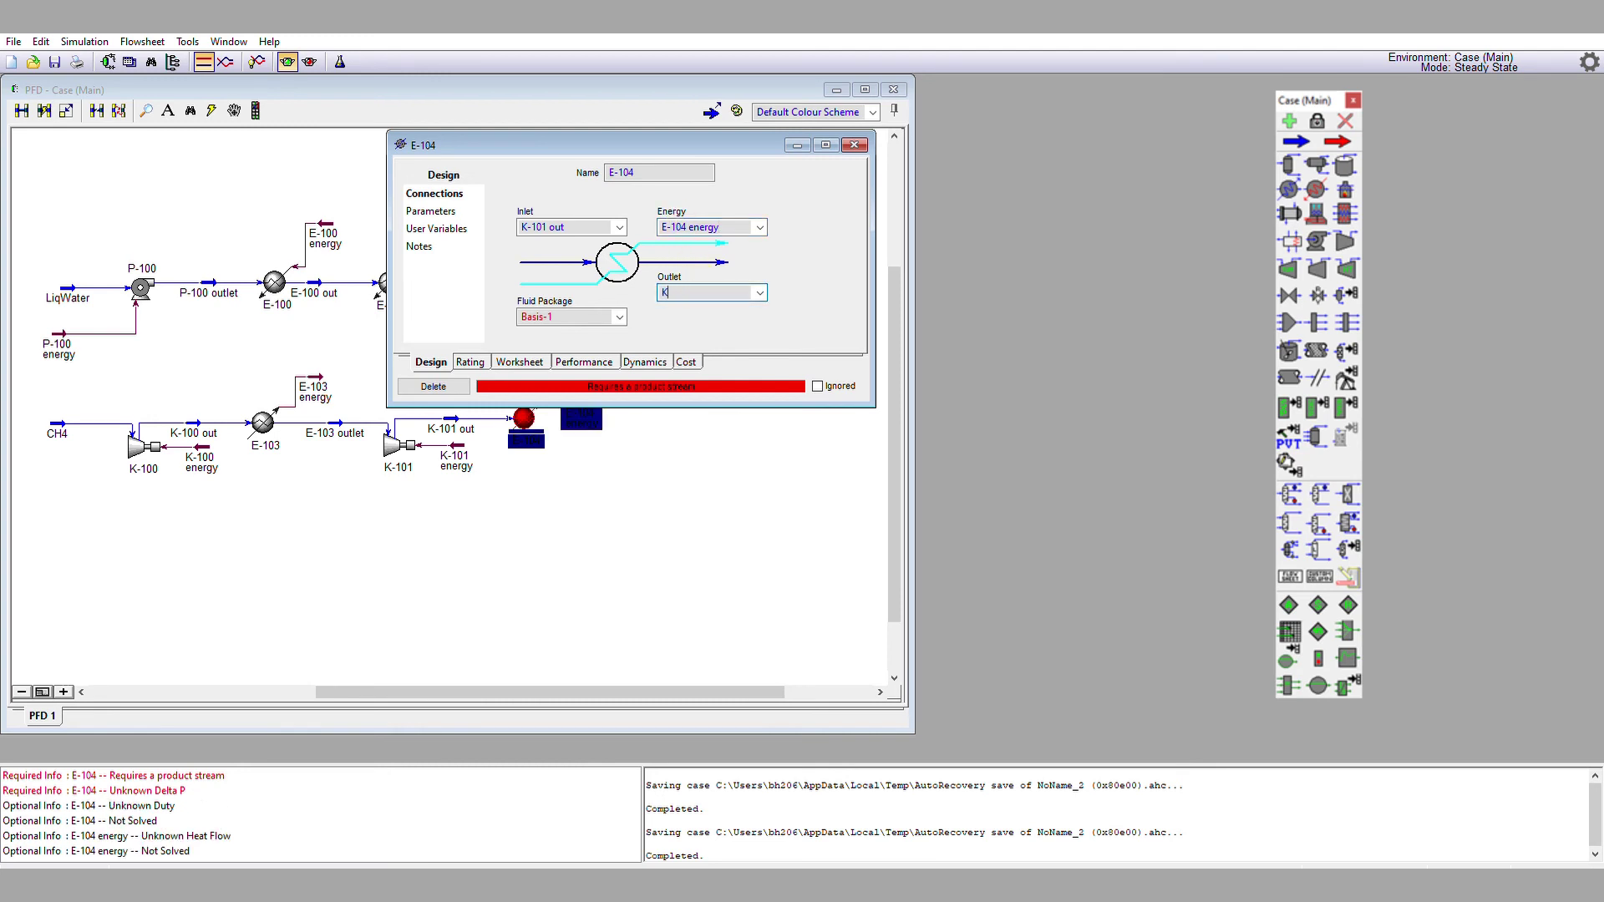
{"action": "type", "text": "E-104 out"}
{"action": "key", "text": "Return"}
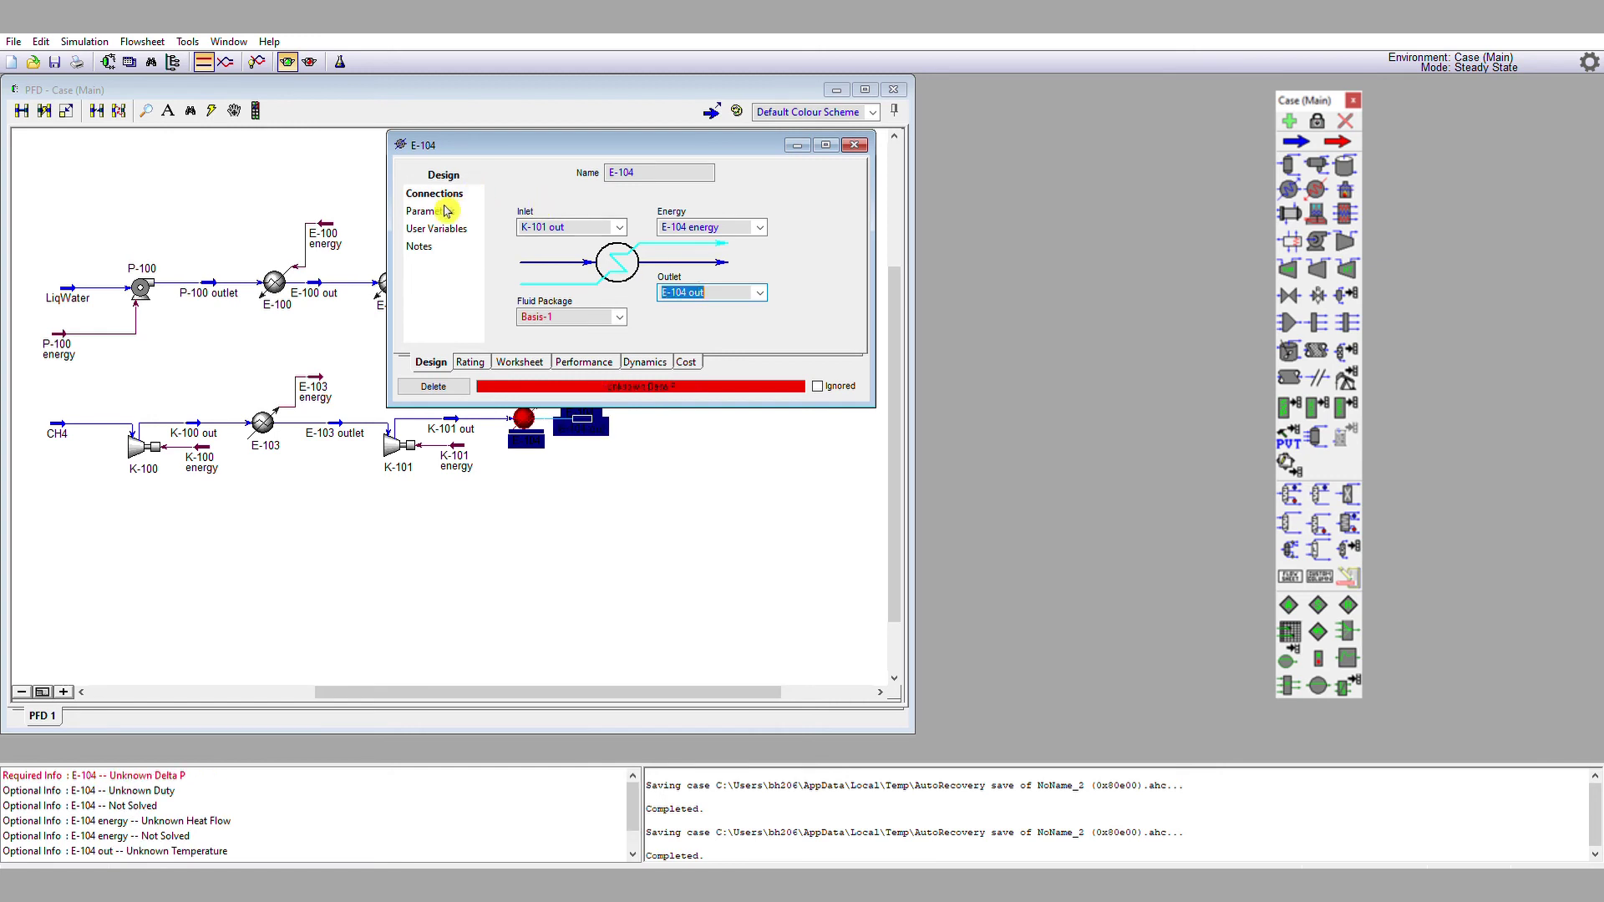
- Set E-104's Delta P to 20 kPa, and move the E-104 energy stream up, clear of the outlet stream
{"action": "left_click", "coordinate": [443, 211]}
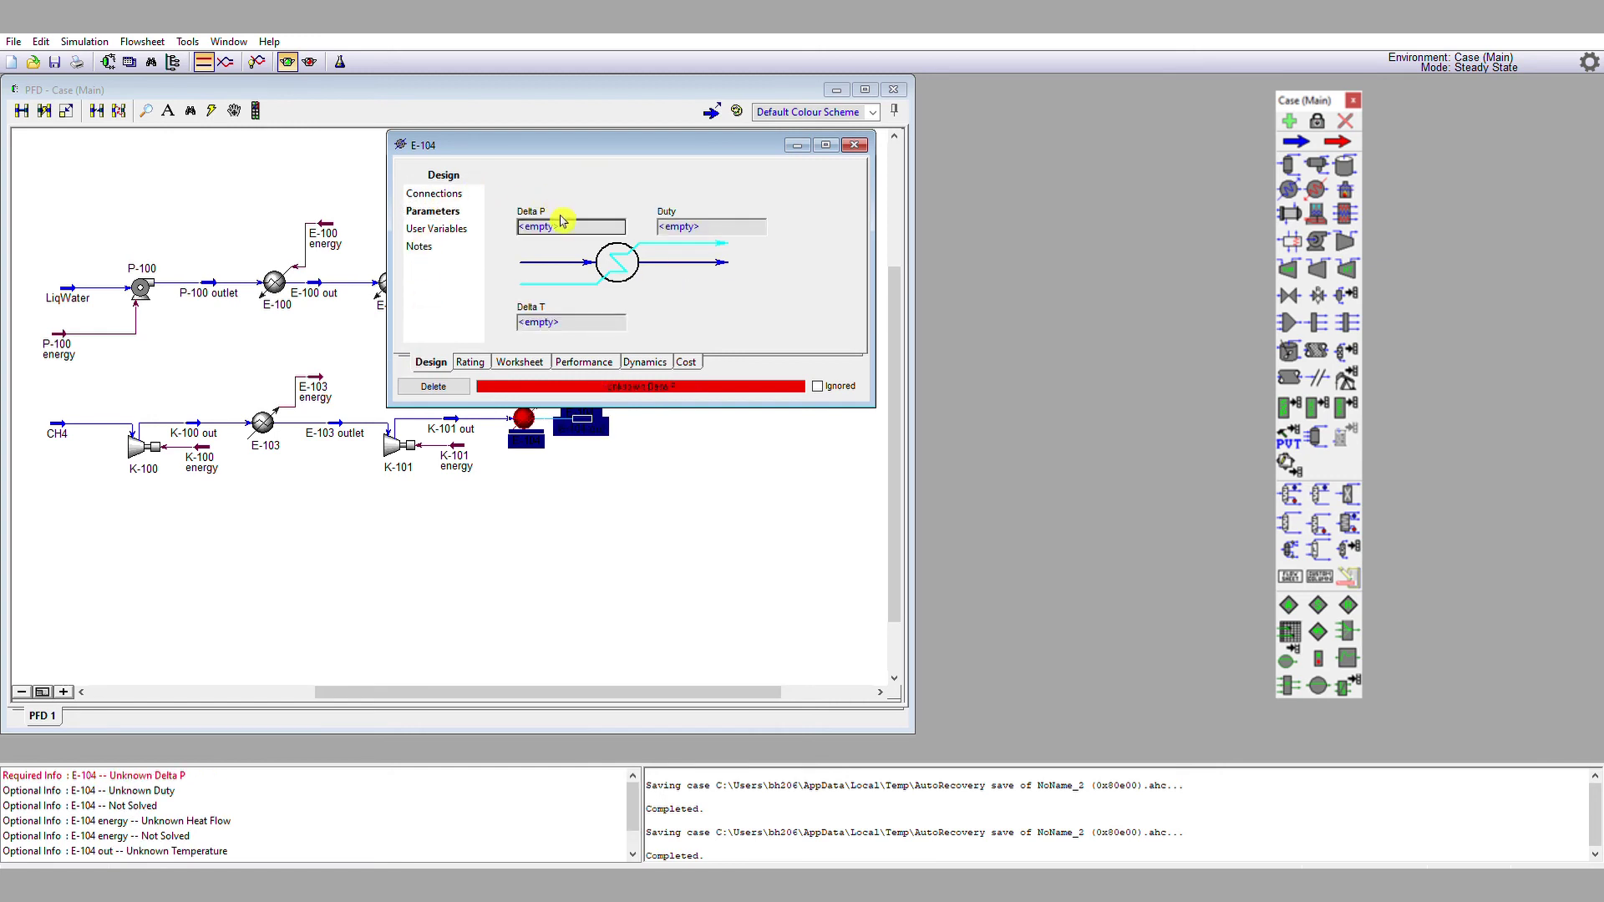
{"action": "type", "text": "20"}
{"action": "key", "text": "Return"}
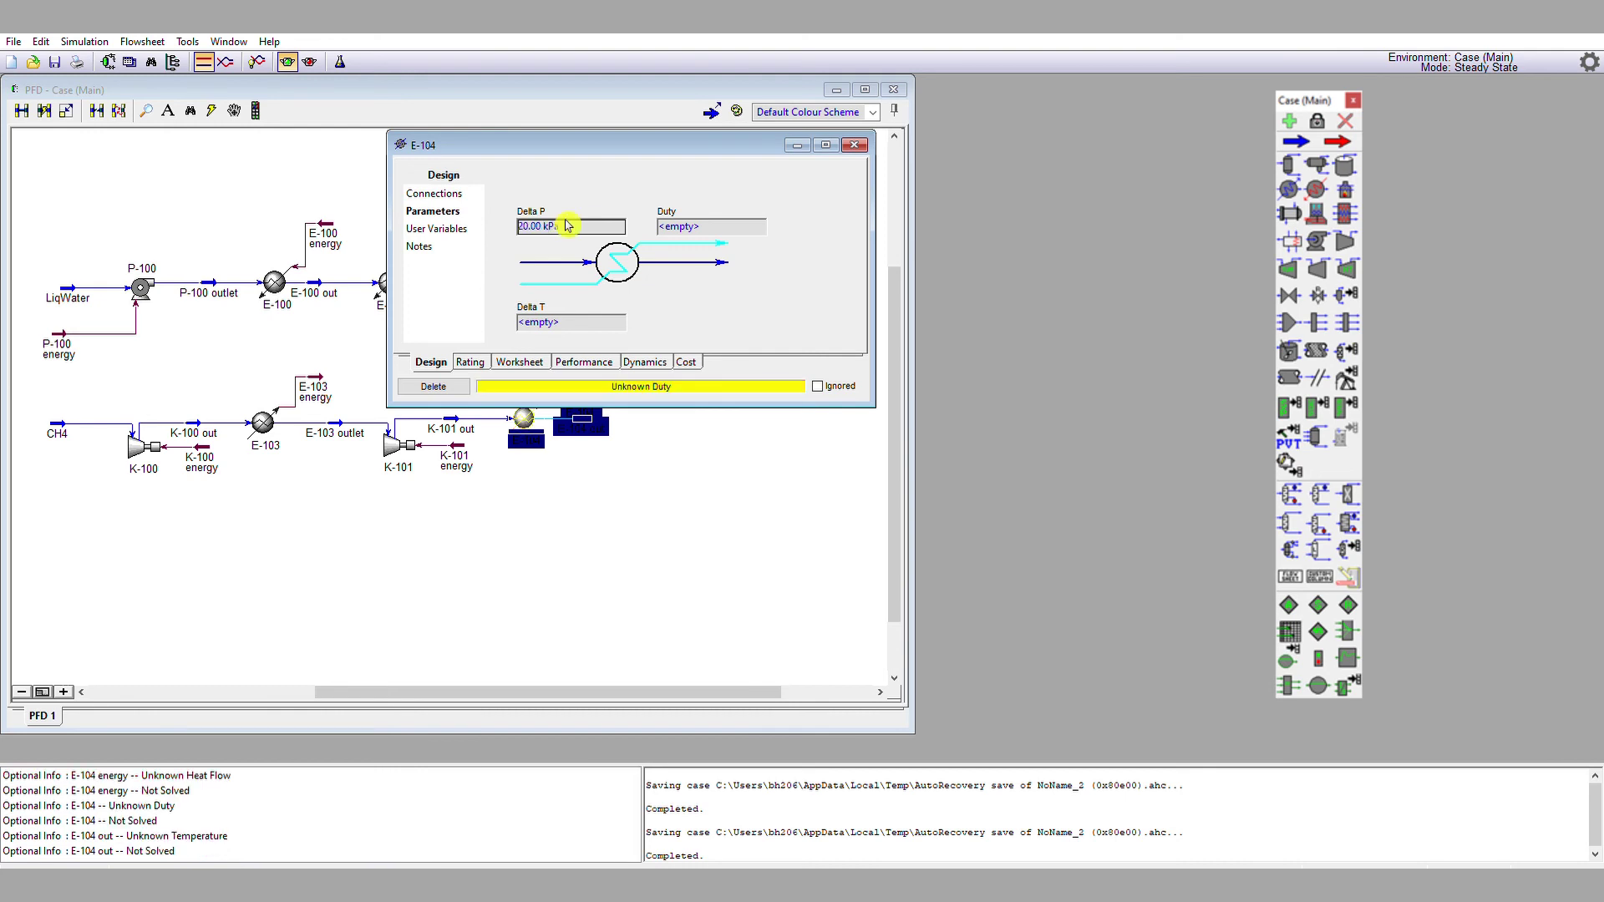
{"action": "left_click", "coordinate": [855, 145]}
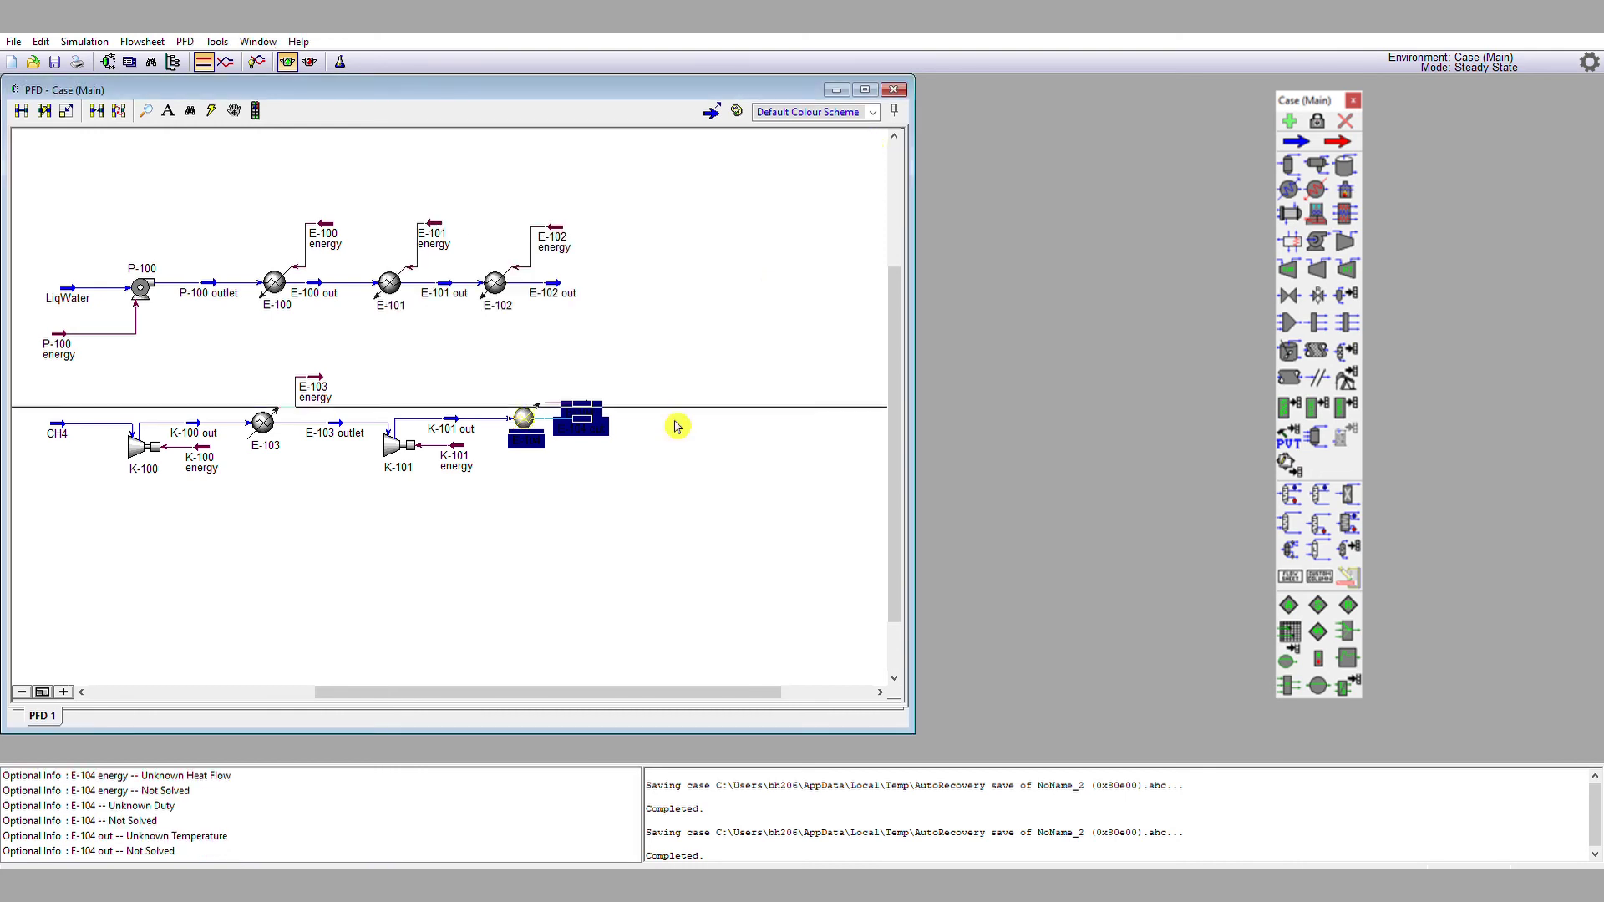
{"action": "mouse_move", "coordinate": [585, 405]}
{"action": "left_mouse_down"}
{"action": "mouse_move", "coordinate": [589, 373]}
{"action": "mouse_move", "coordinate": [591, 491]}
{"action": "mouse_move", "coordinate": [593, 423]}
{"action": "left_mouse_up"}
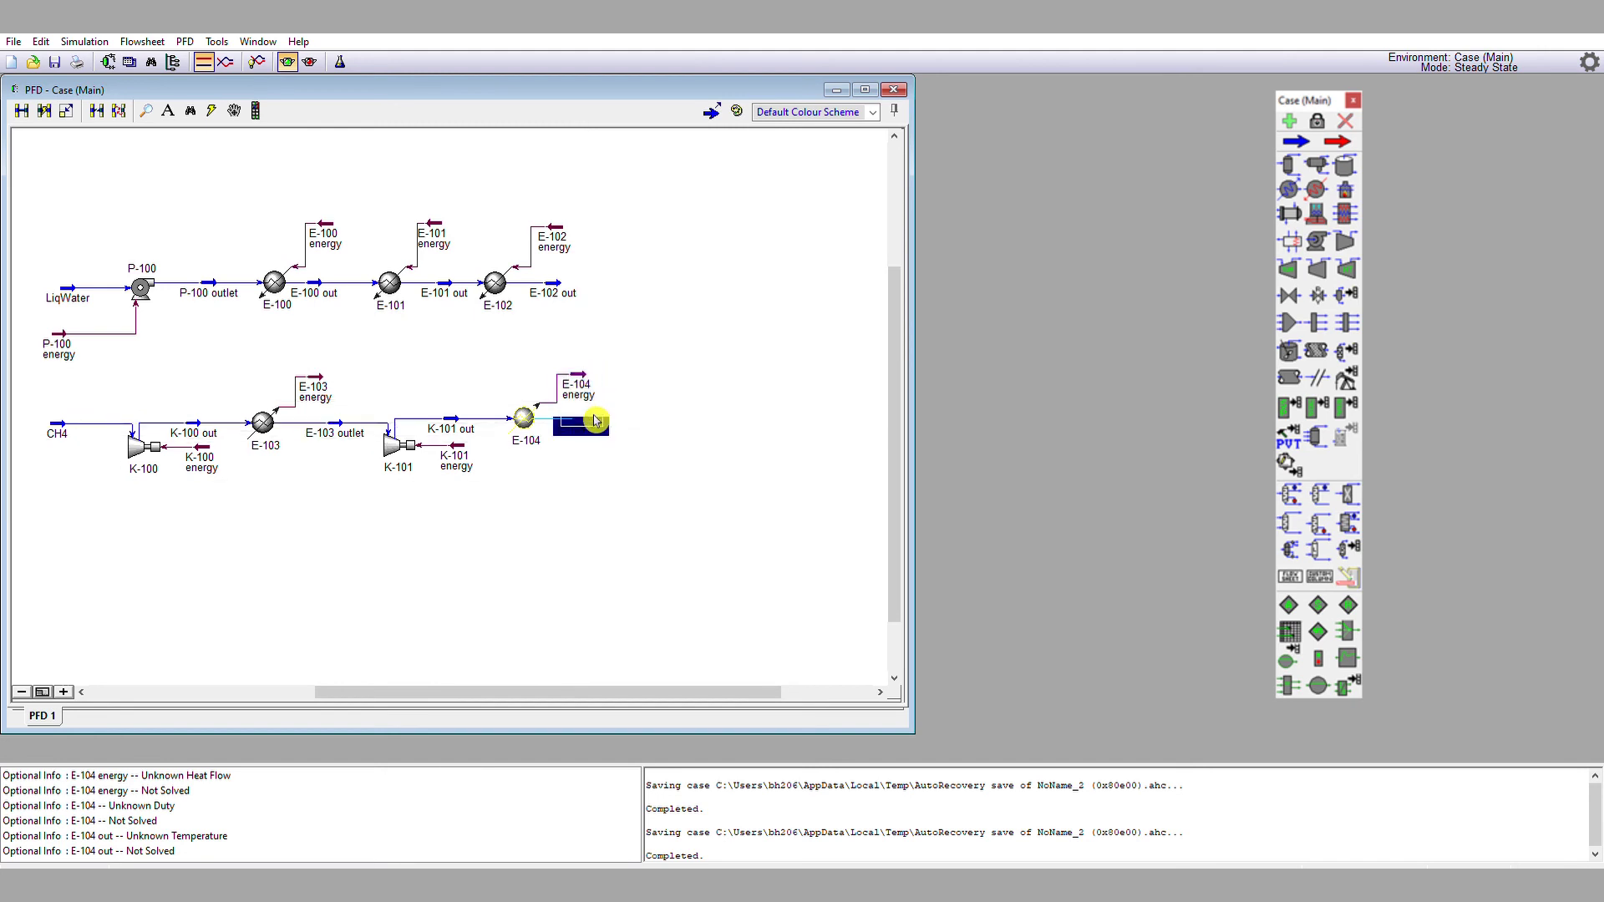
- Set the temperature of the E-104 out stream to 55 °C
{"action": "double_click", "coordinate": [595, 420]}
{"action": "left_click", "coordinate": [738, 215]}
{"action": "type", "text": "55"}
{"action": "key", "text": "Return"}
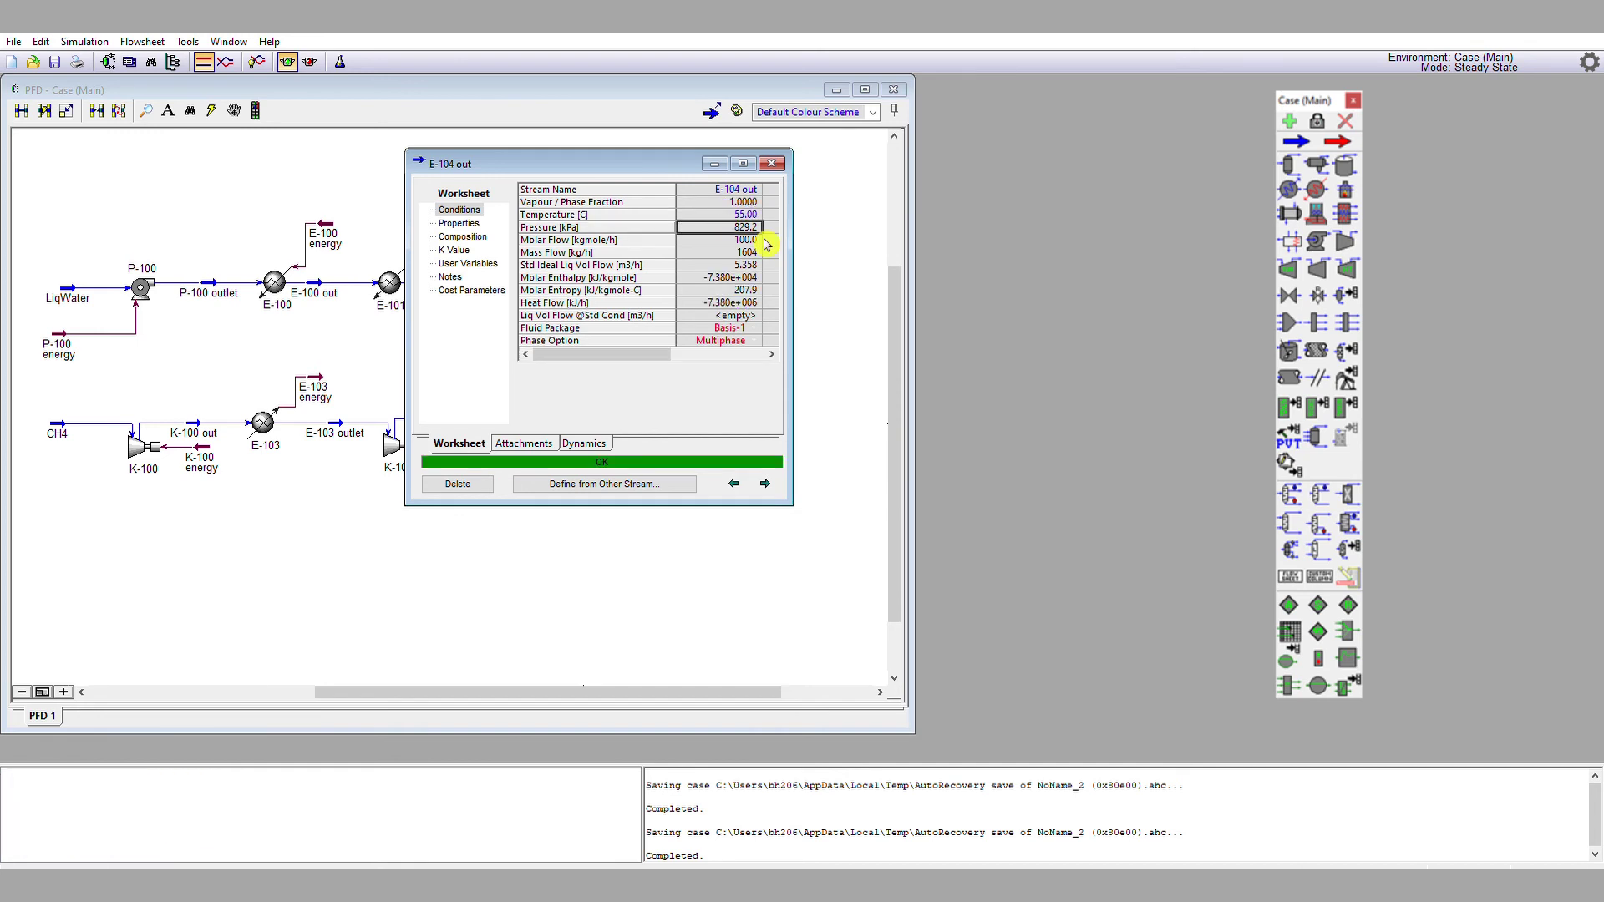
{"action": "left_click", "coordinate": [777, 162]}
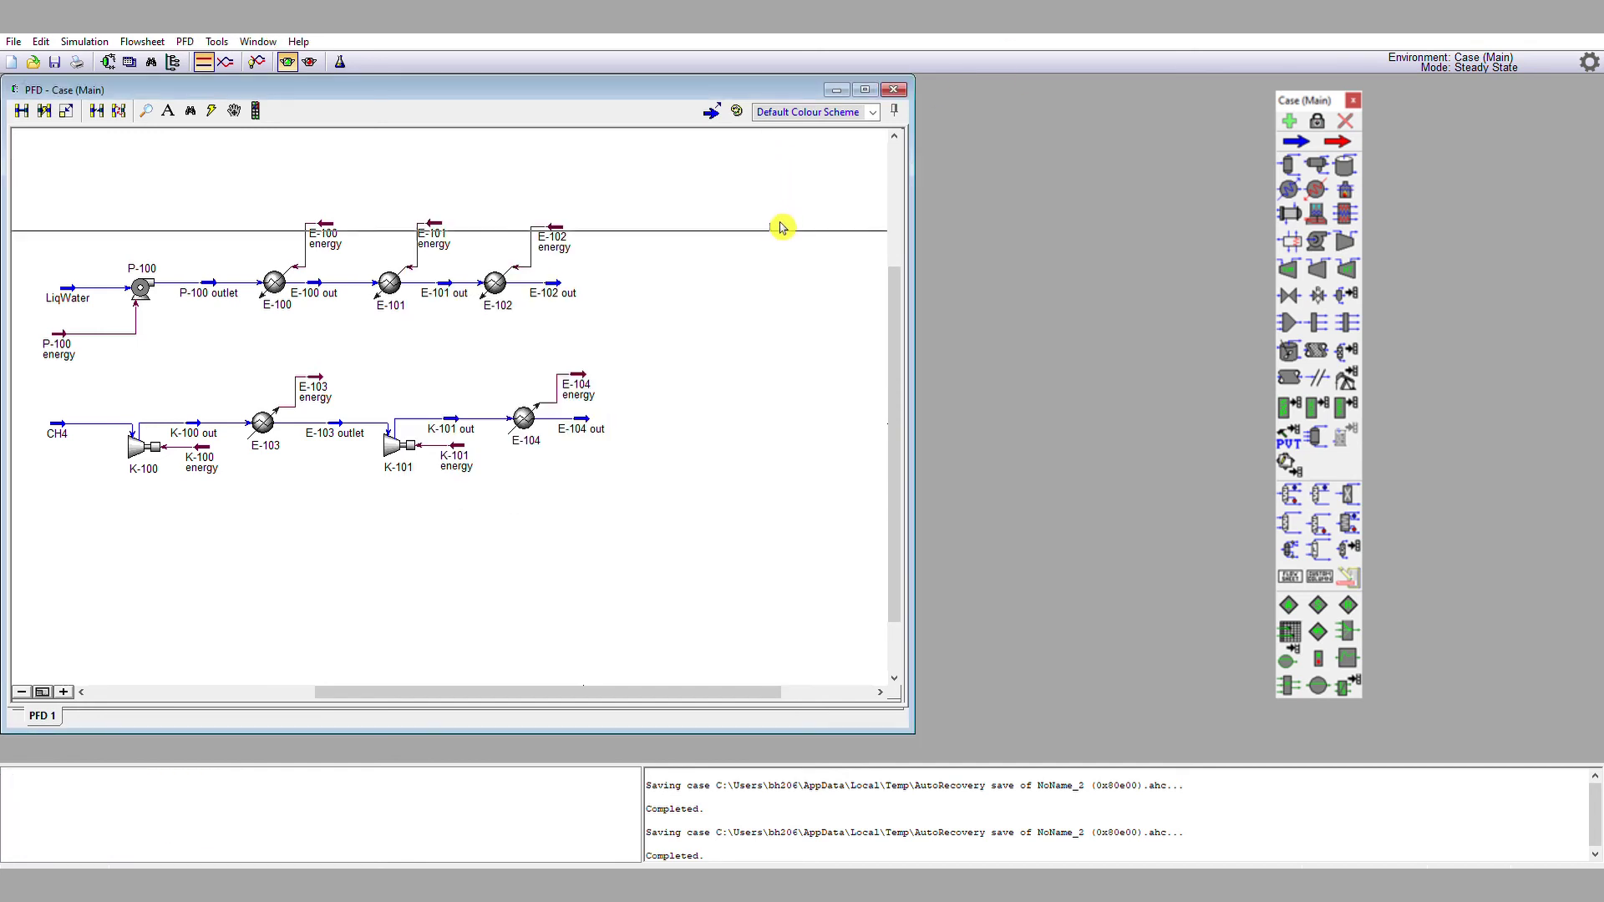
- Add a compressor downstream of cooler E-104 and connect E-104 out as its inlet
{"action": "left_click", "coordinate": [1294, 328]}
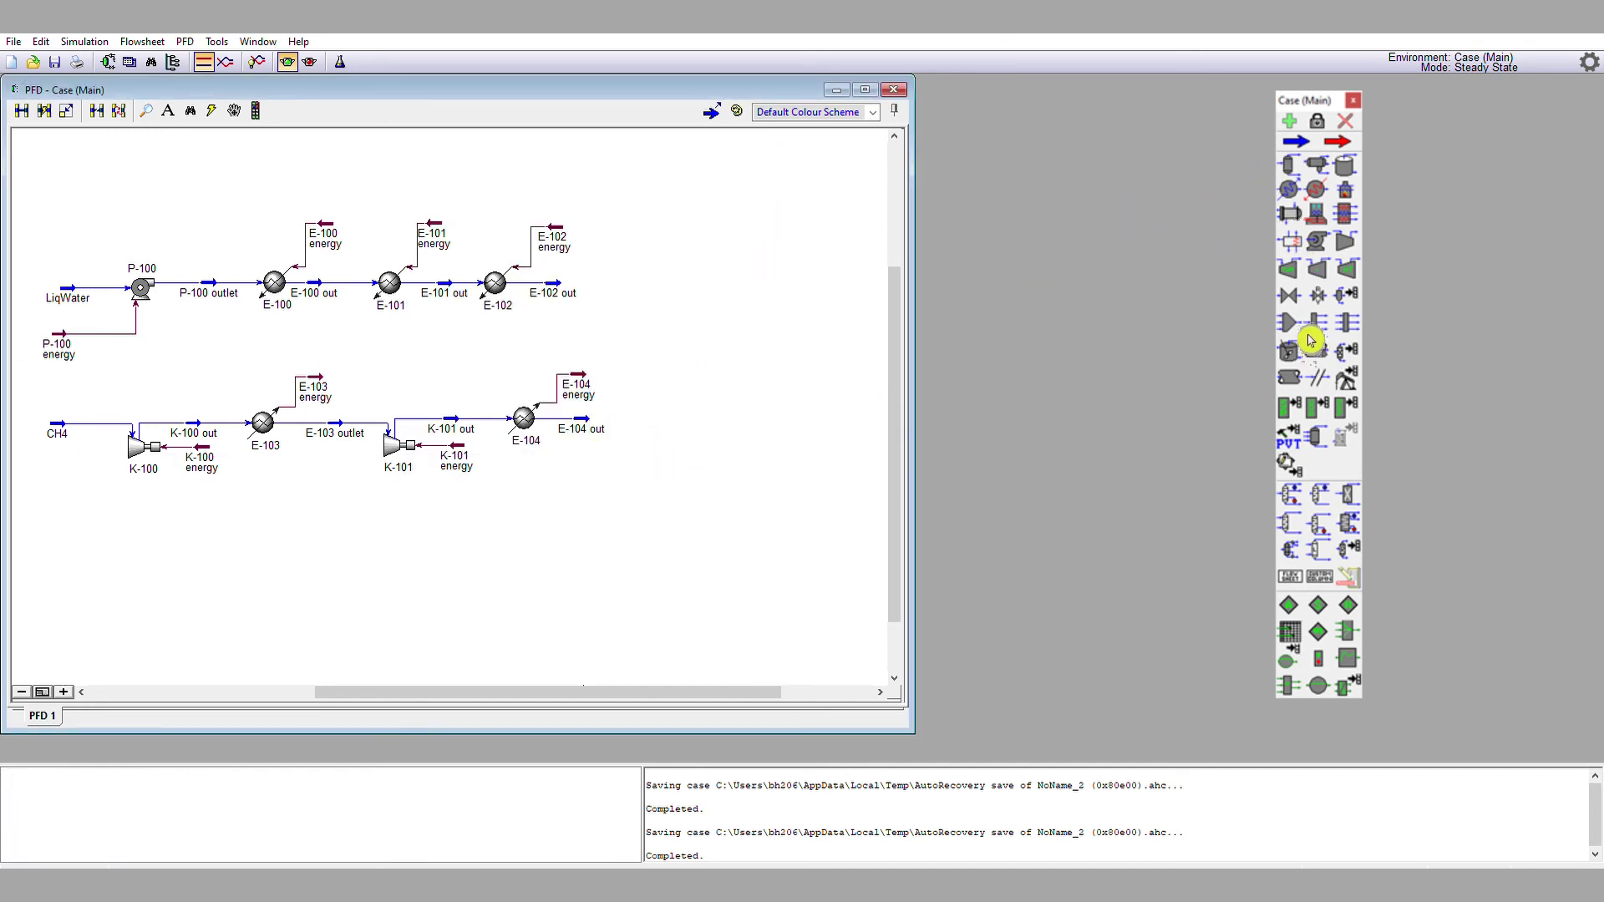
{"action": "left_click", "coordinate": [650, 451]}
{"action": "double_click", "coordinate": [650, 451]}
{"action": "left_click", "coordinate": [641, 244]}
{"action": "left_click", "coordinate": [647, 255]}
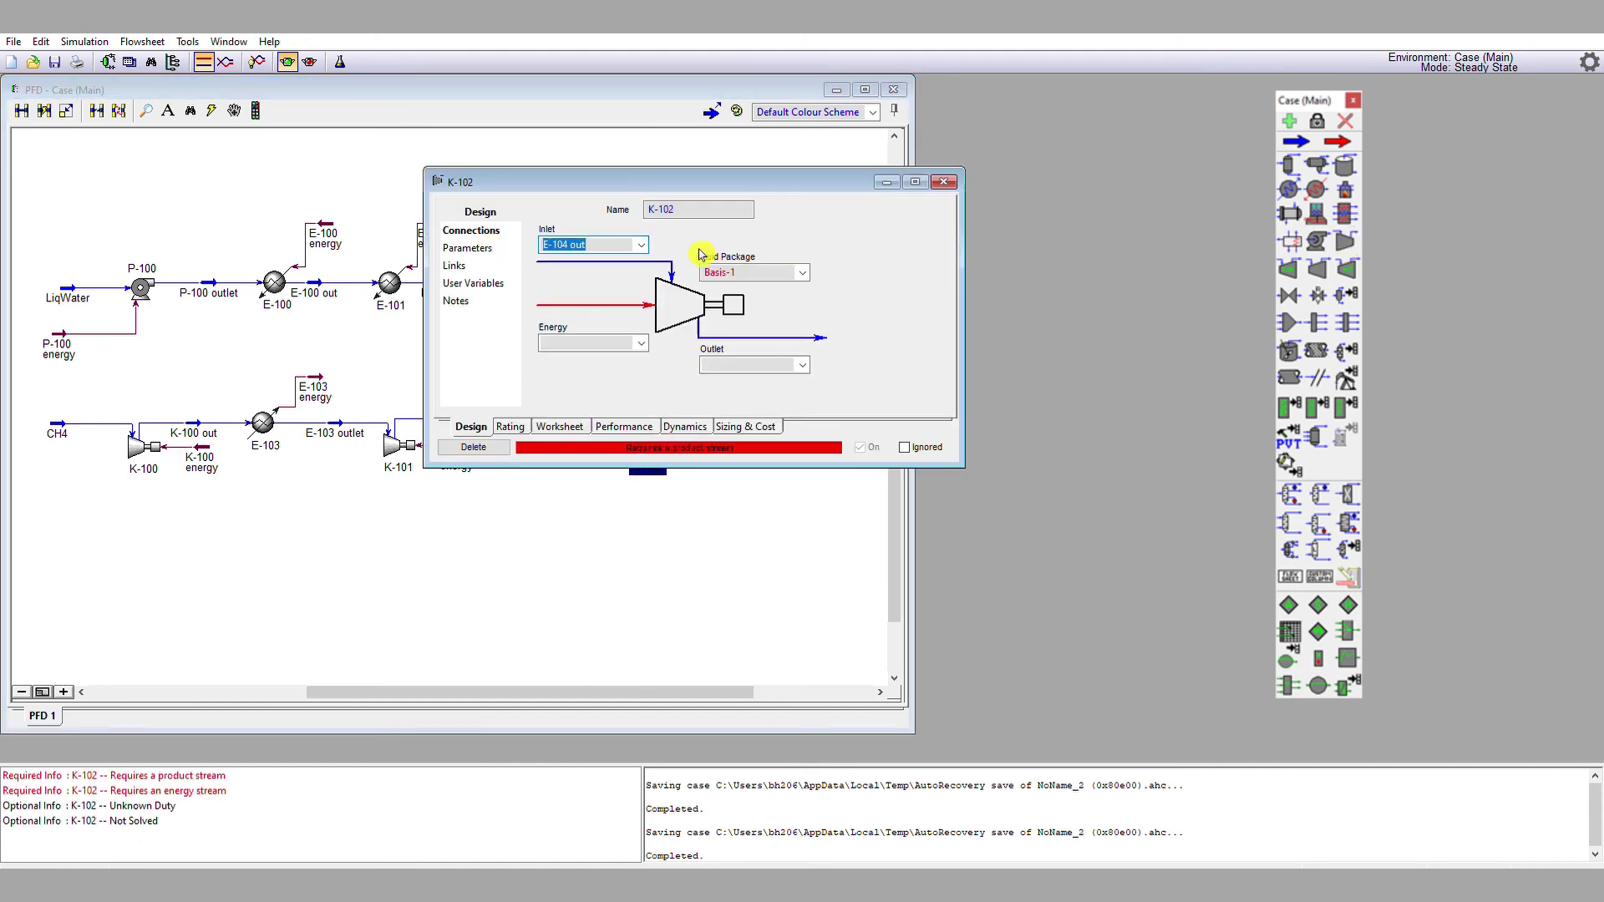
- Create compressor K-102's energy stream "K-102 energy" and its outlet stream "K-102 out"
{"action": "left_click", "coordinate": [602, 341]}
{"action": "type", "text": "K-102 energy"}
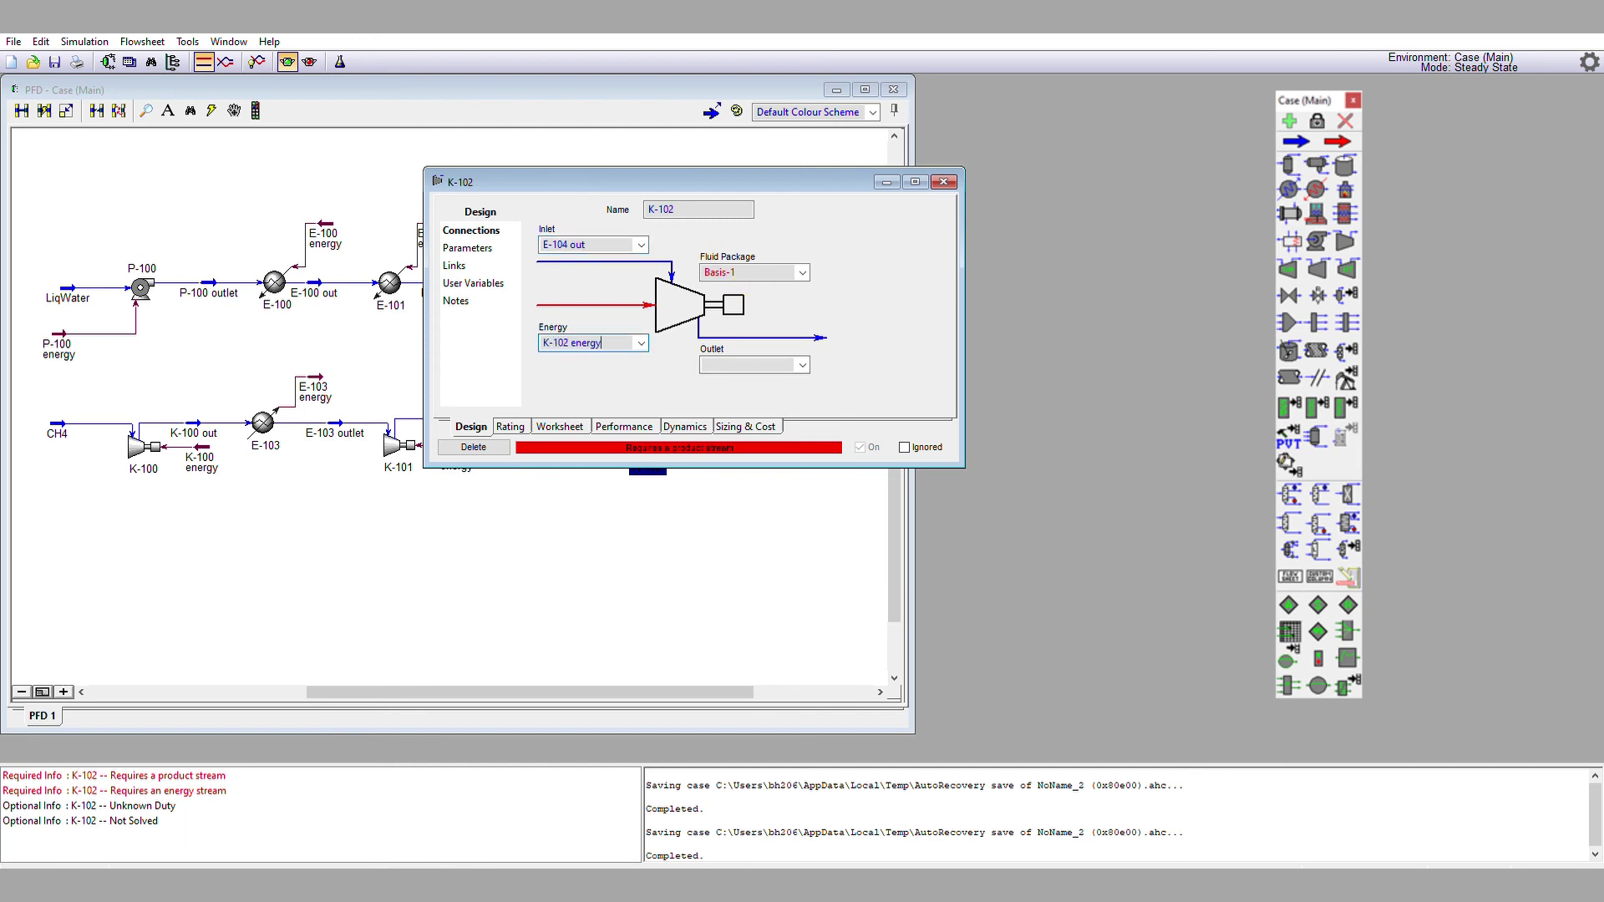
{"action": "left_click", "coordinate": [715, 357]}
{"action": "type", "text": "K-102 out"}
{"action": "key", "text": "Return"}
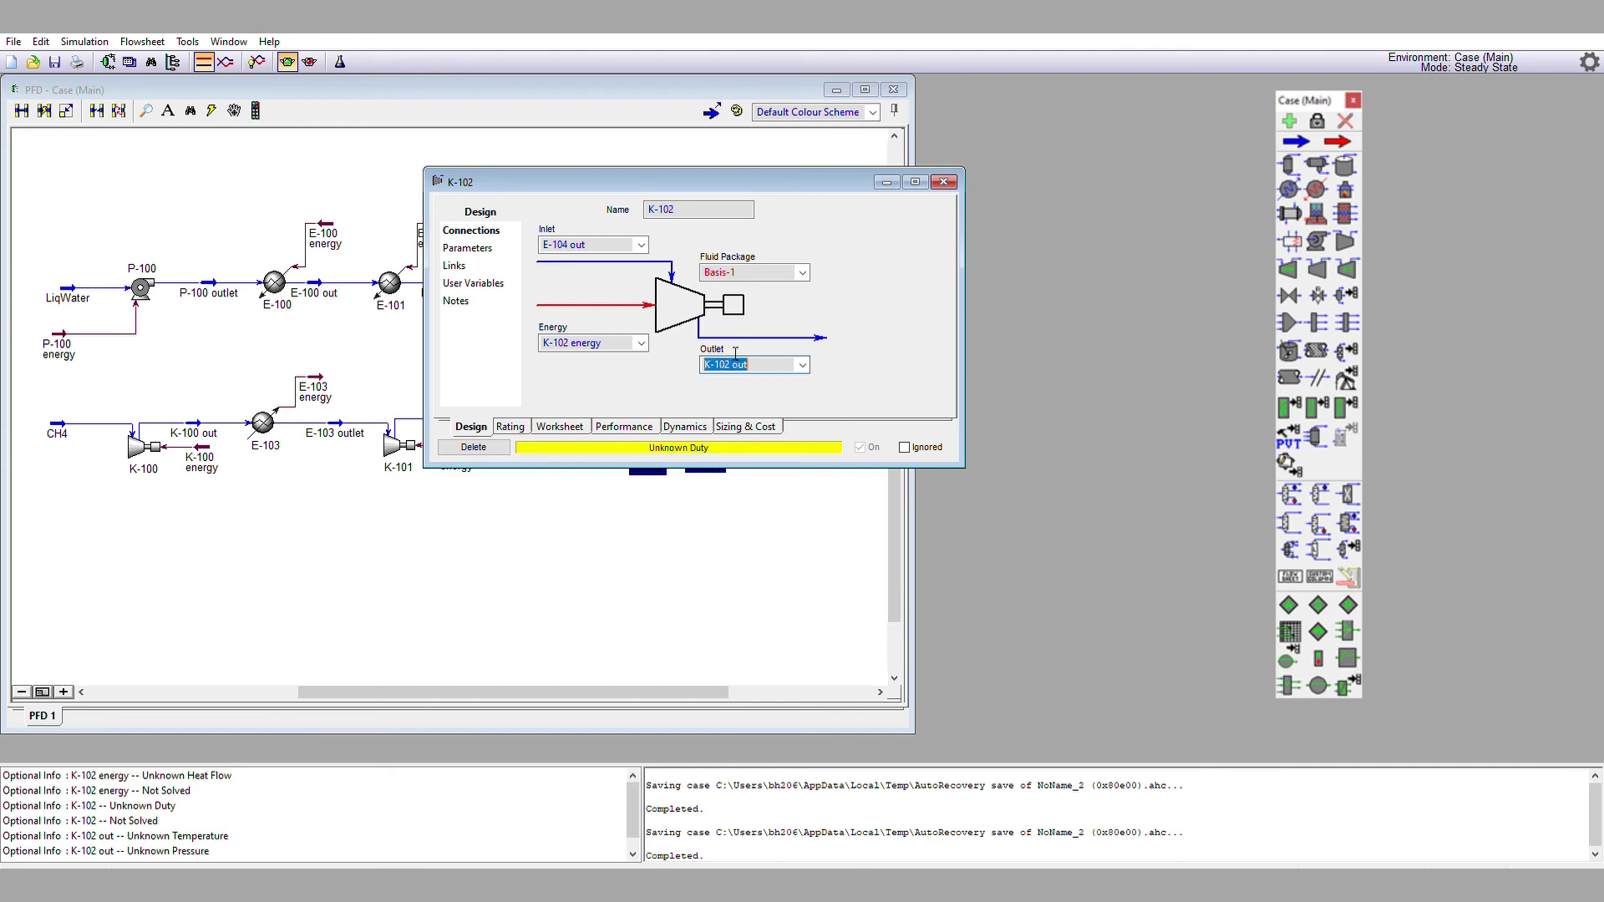
{"action": "left_click", "coordinate": [943, 181]}
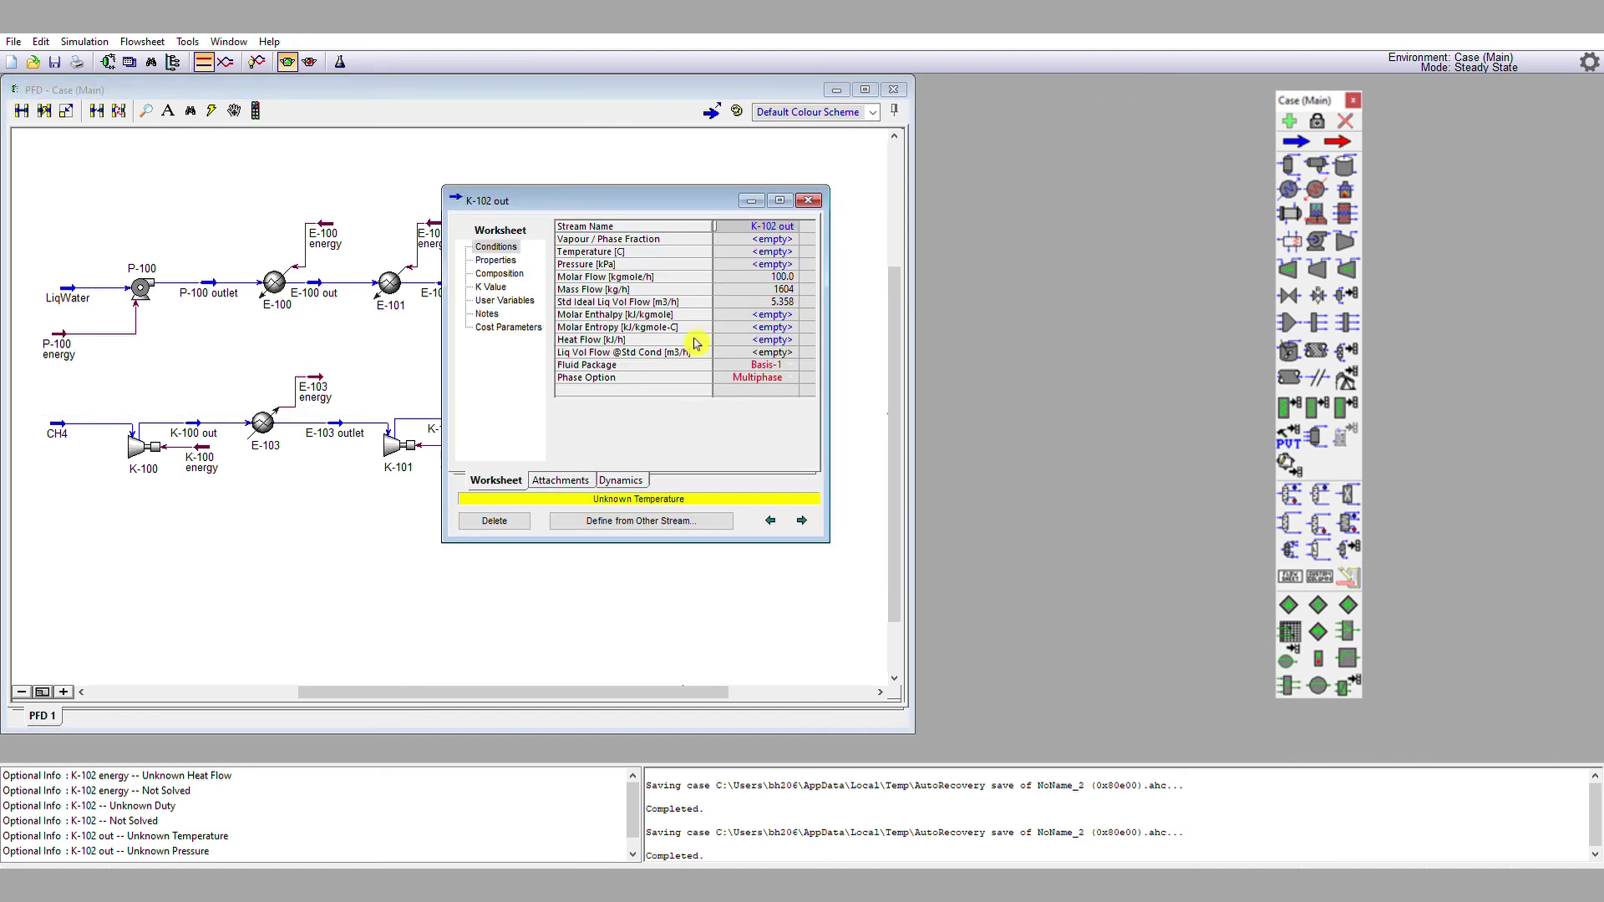
- Try a temperature of 150 °C for the K-102 out stream and clear it again
{"action": "left_click", "coordinate": [749, 251]}
{"action": "type", "text": "150"}
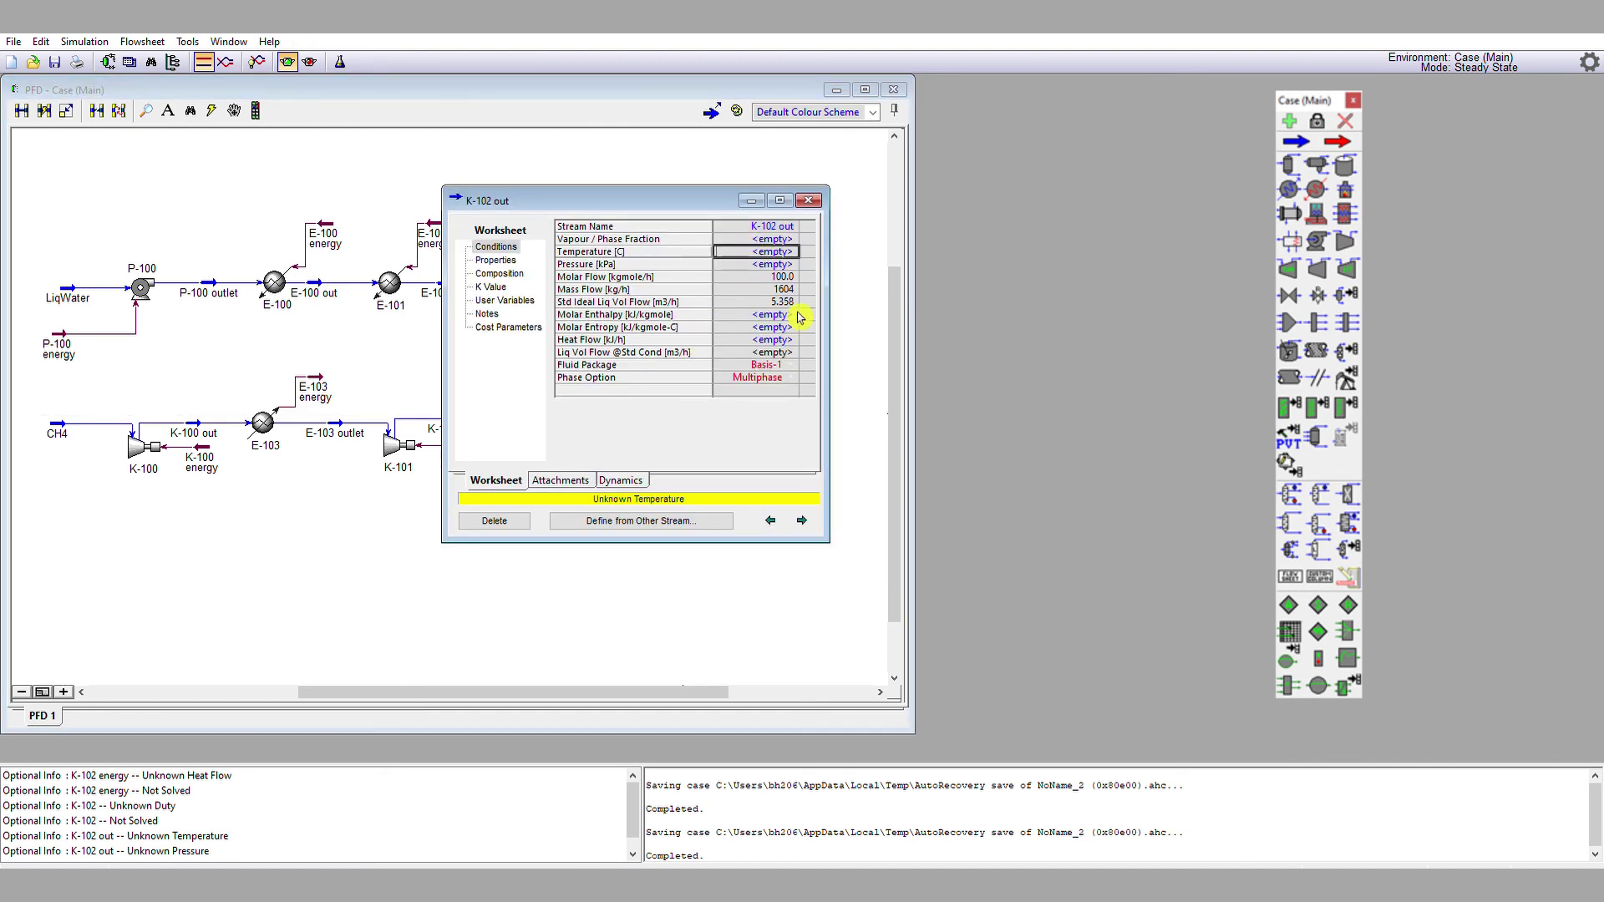
{"action": "key", "text": "Return"}
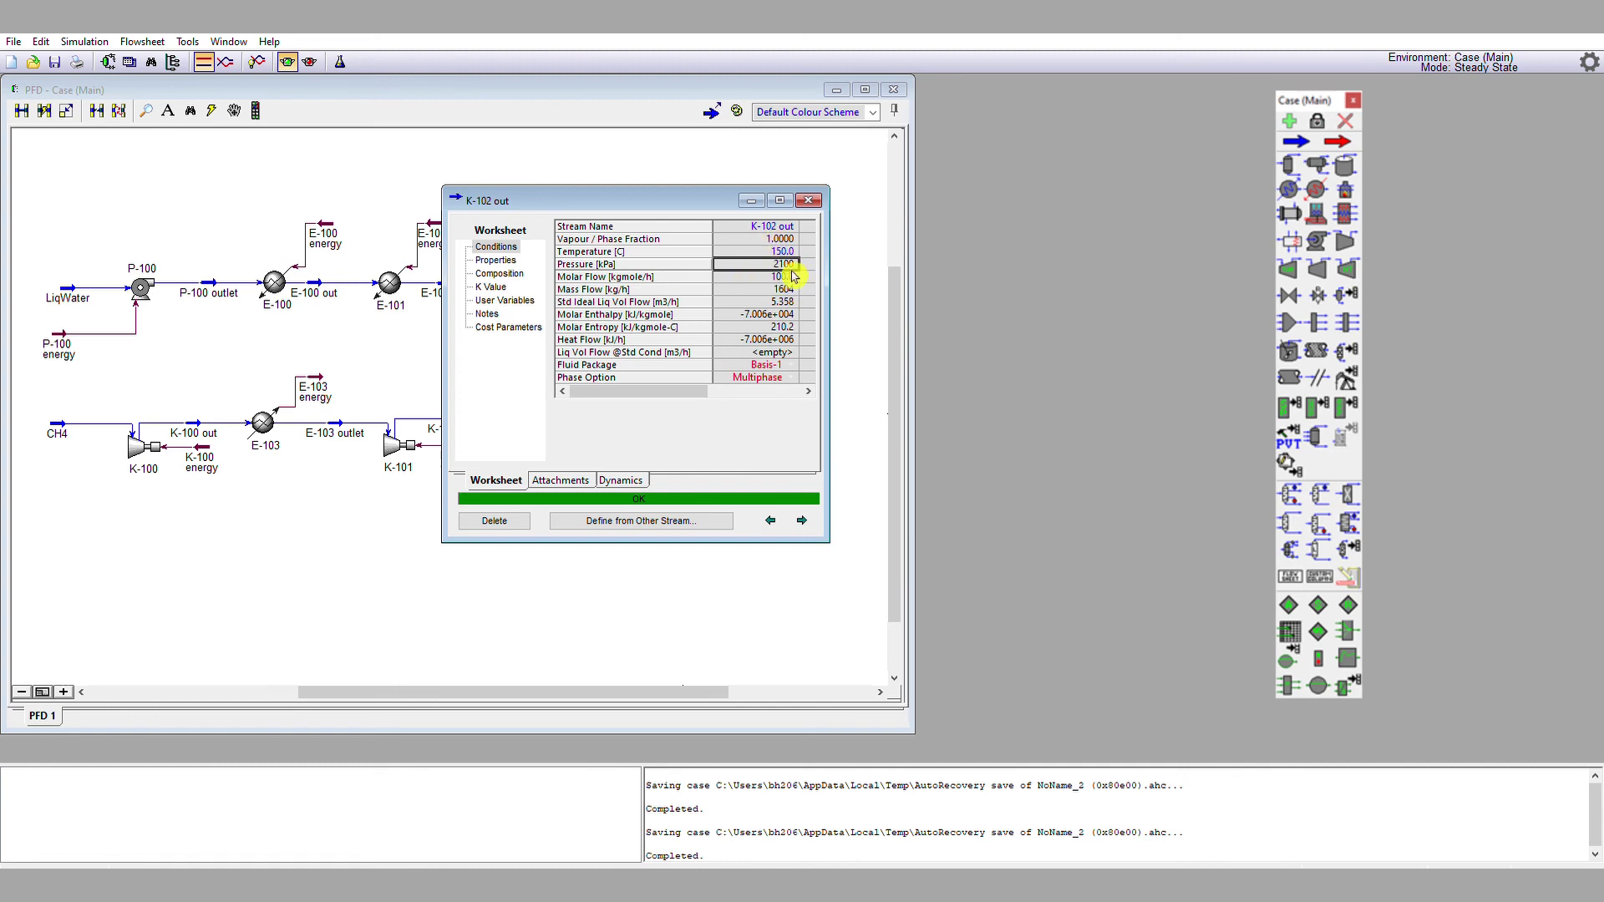
{"action": "key", "text": "Up"}
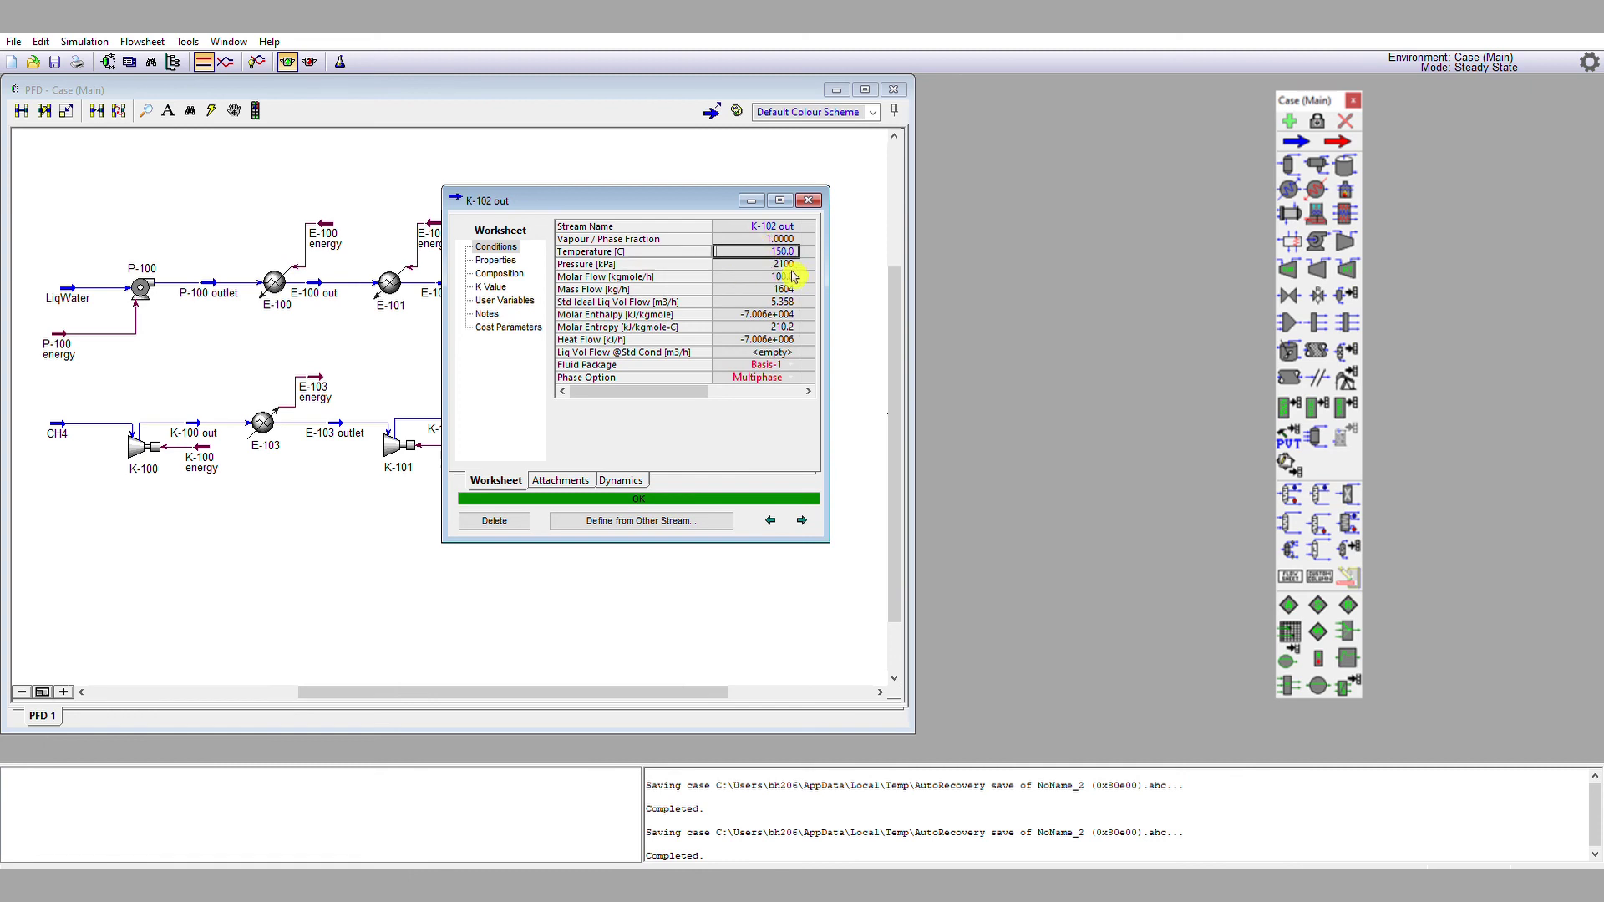
{"action": "key", "text": "Delete"}
- Specify the K-102 out stream by pressure, setting it to 2500 kPa
{"action": "key", "text": "Down"}
{"action": "type", "text": "2500"}
{"action": "key", "text": "Return"}
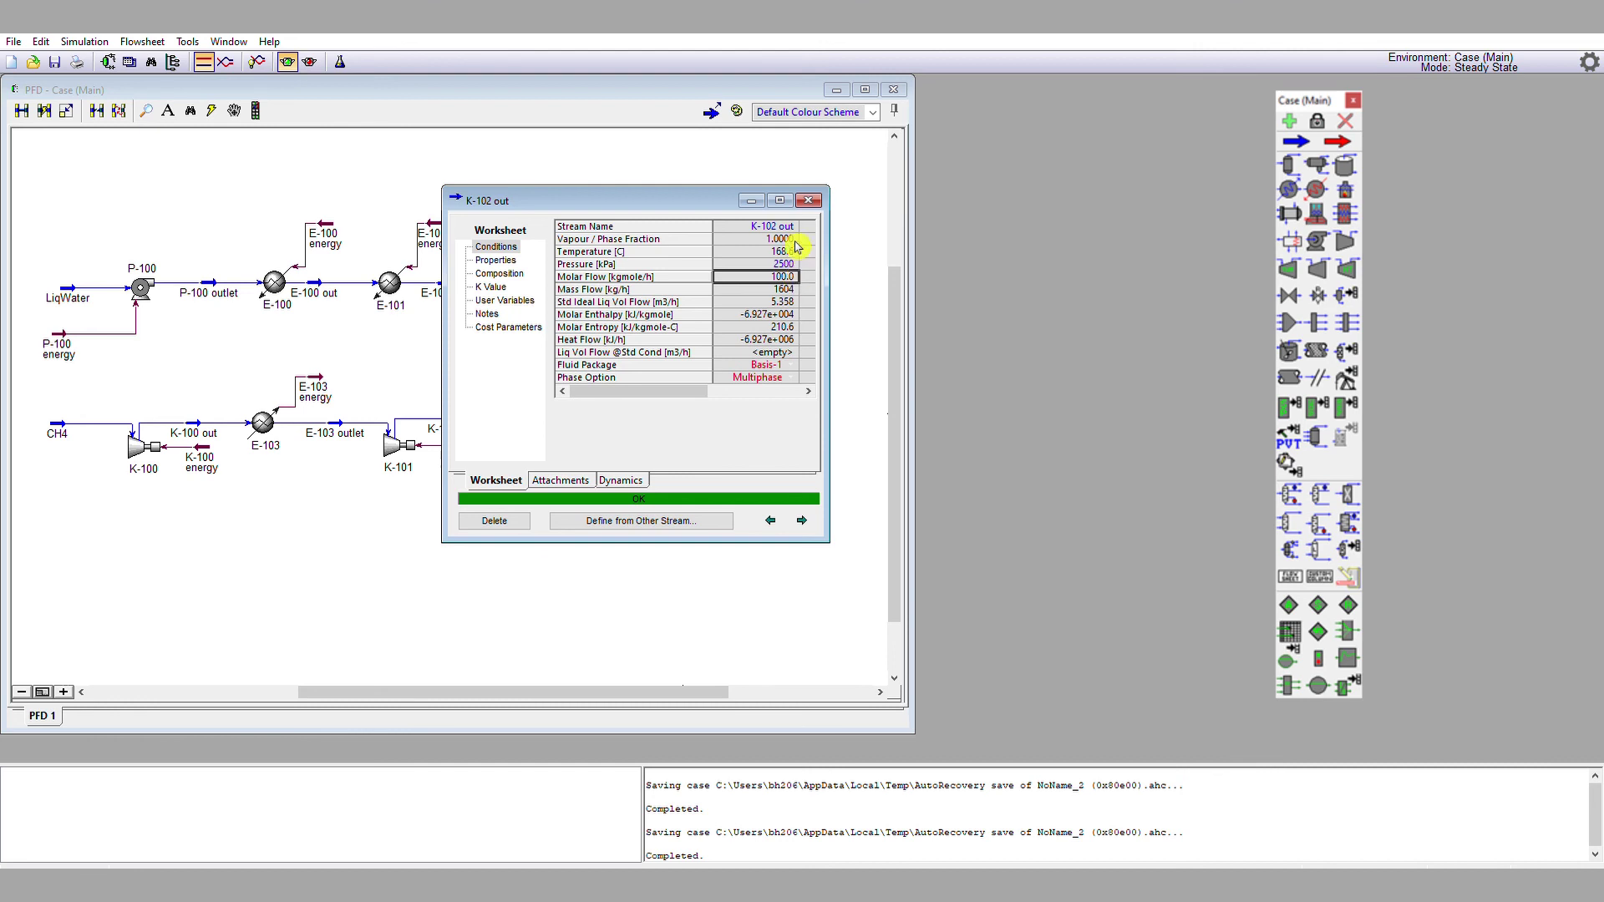
{"action": "left_click", "coordinate": [814, 199]}
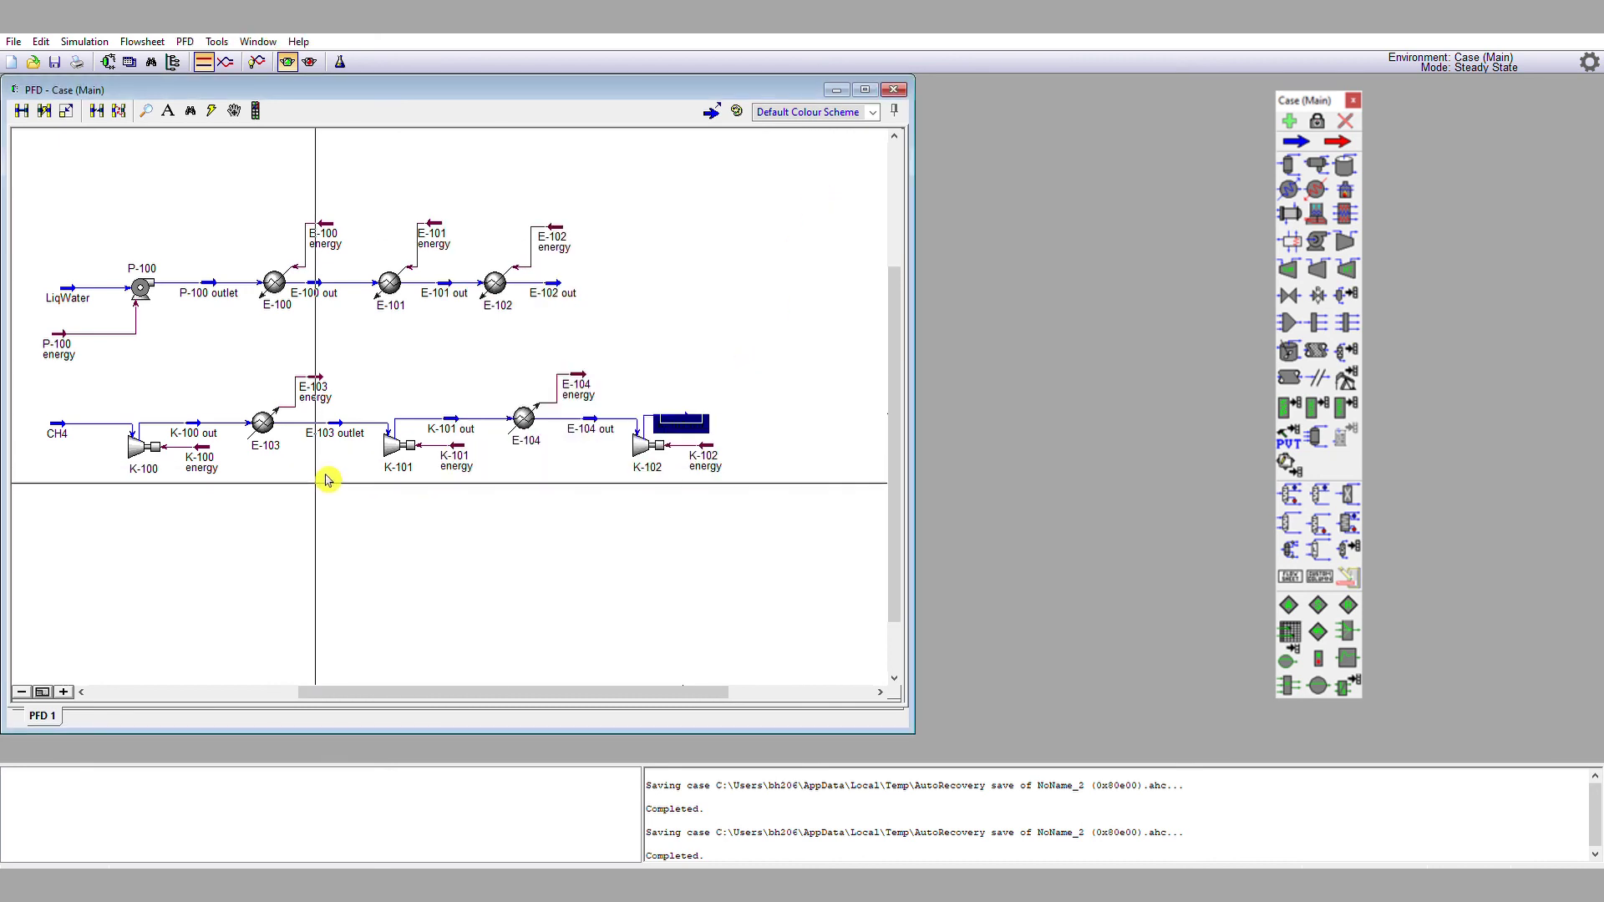
{"action": "left_click", "coordinate": [691, 615]}
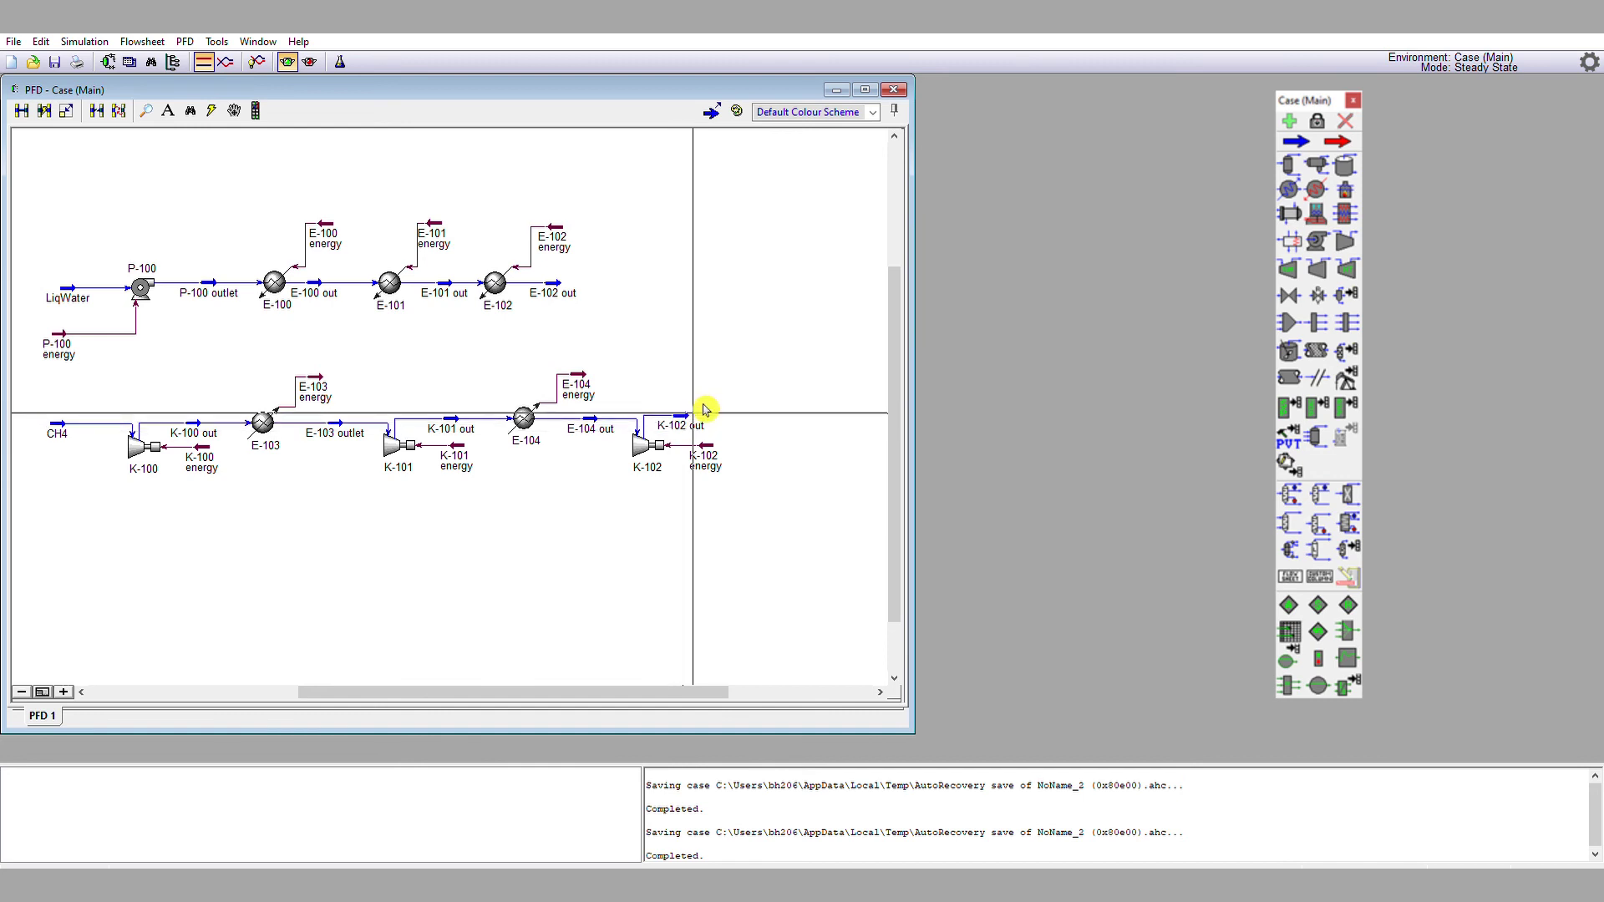
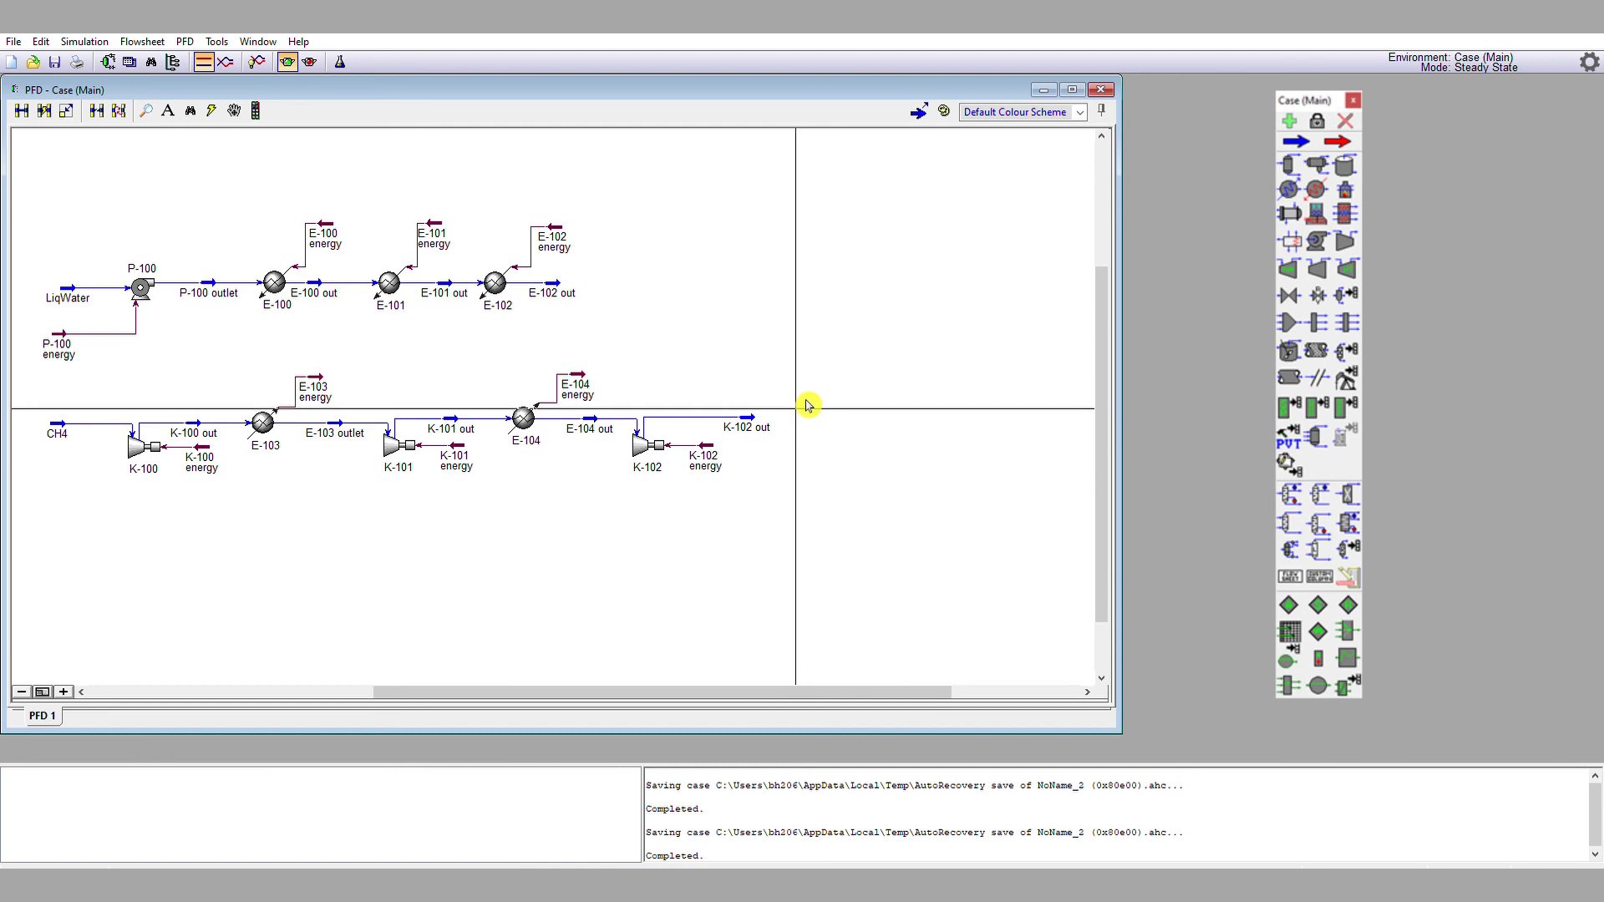
- Set the K-102 out stream's pressure to 2520 kPa
{"action": "double_click", "coordinate": [760, 415]}
{"action": "left_click", "coordinate": [785, 282]}
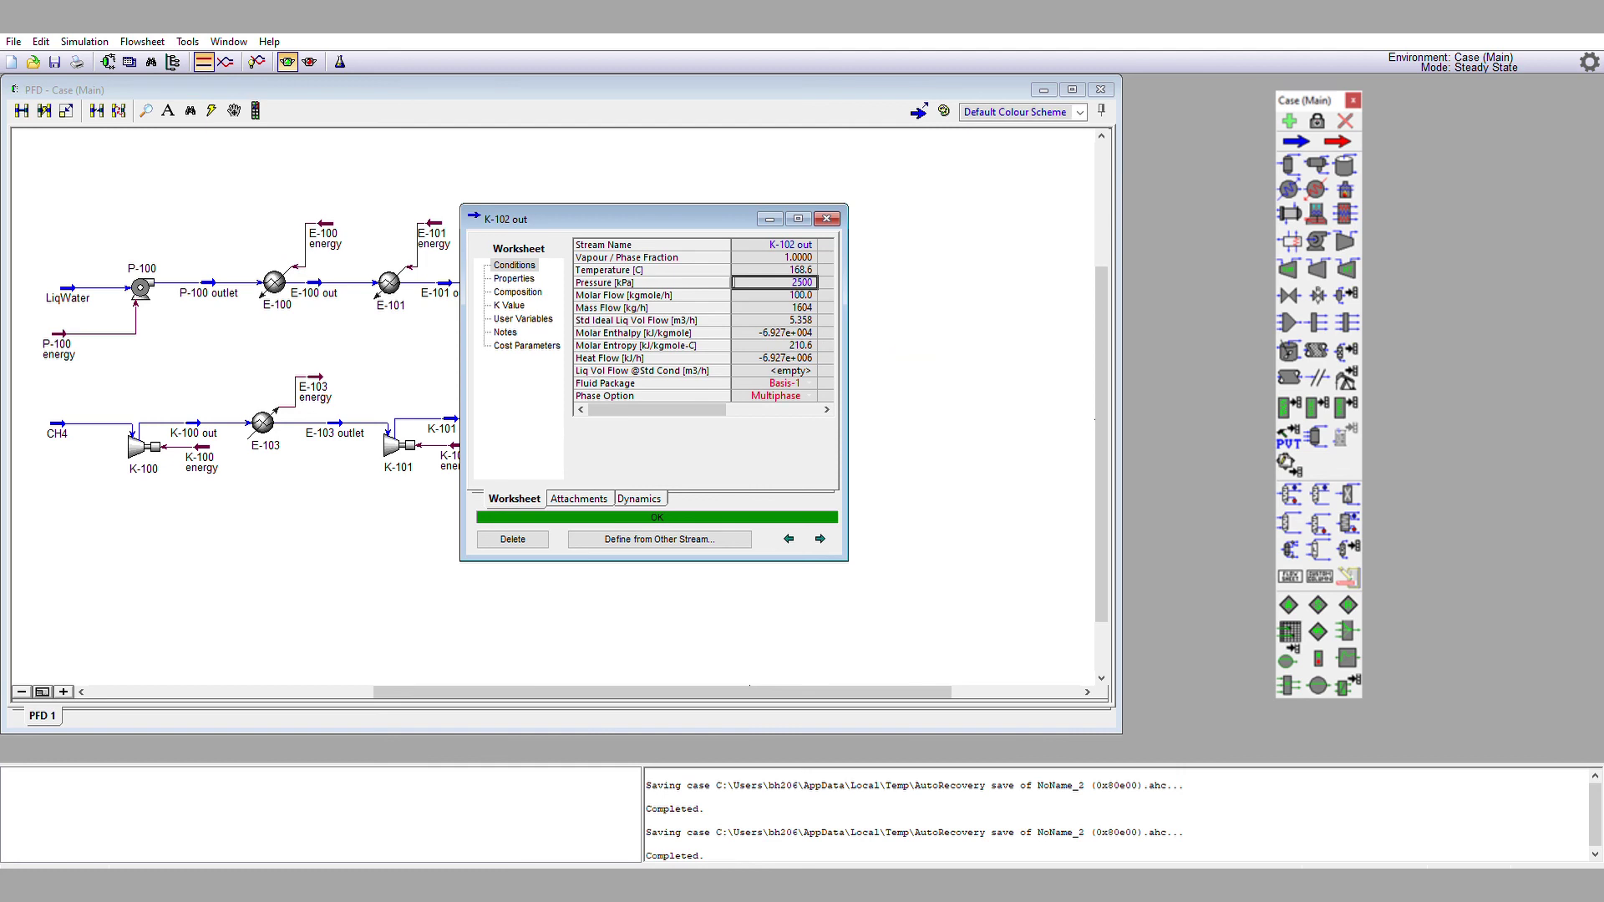
{"action": "type", "text": "2520"}
{"action": "key", "text": "Return"}
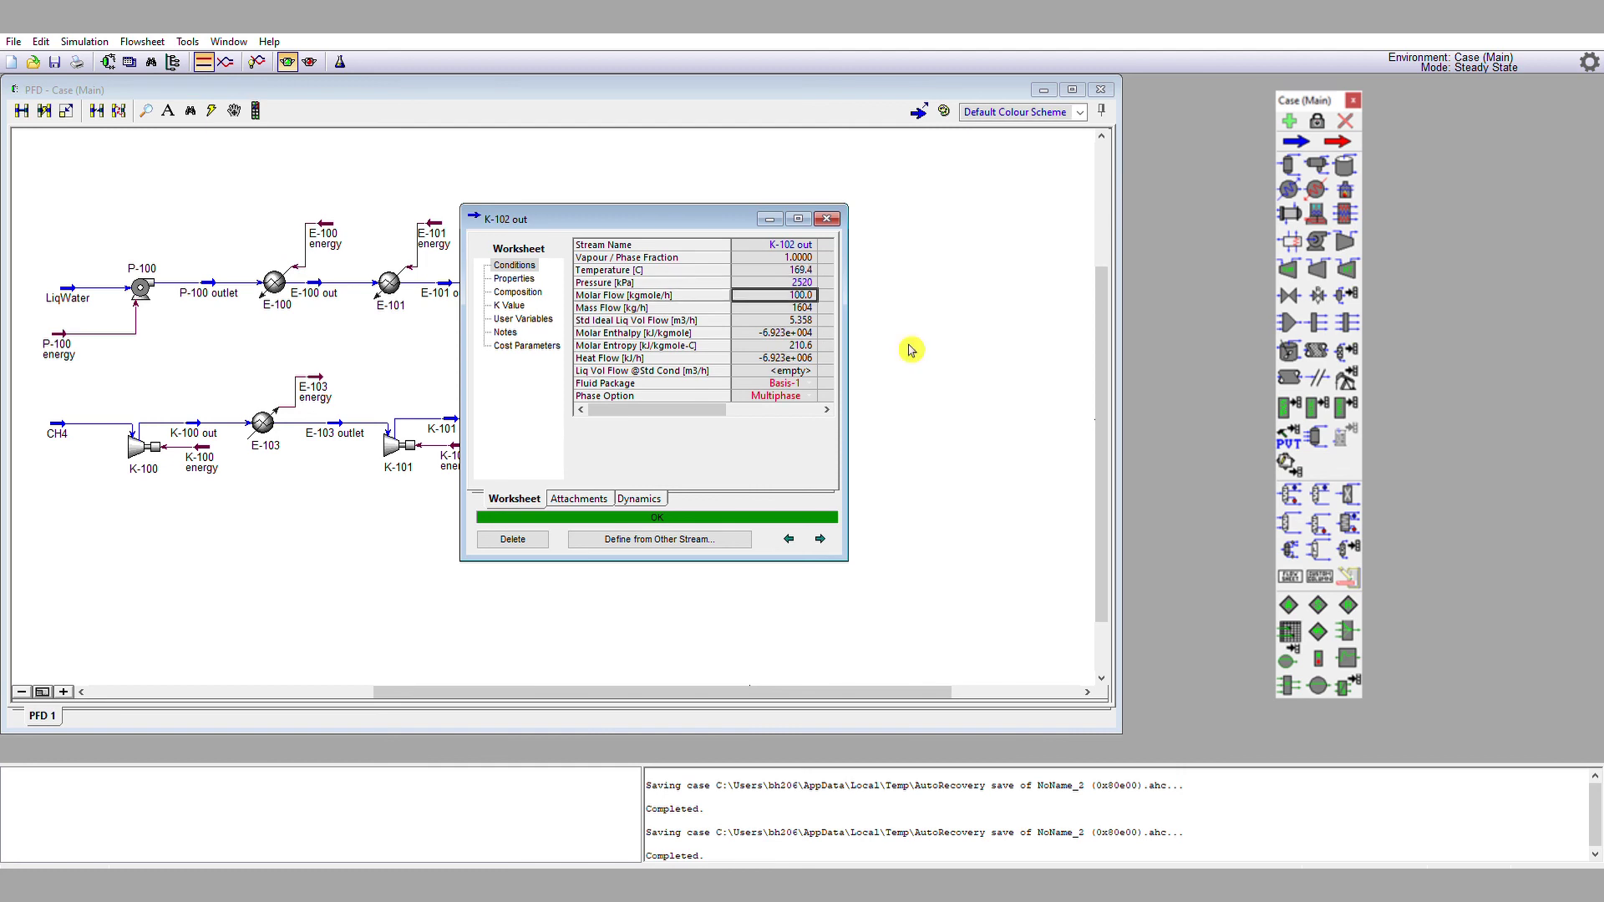
{"action": "left_click", "coordinate": [829, 218]}
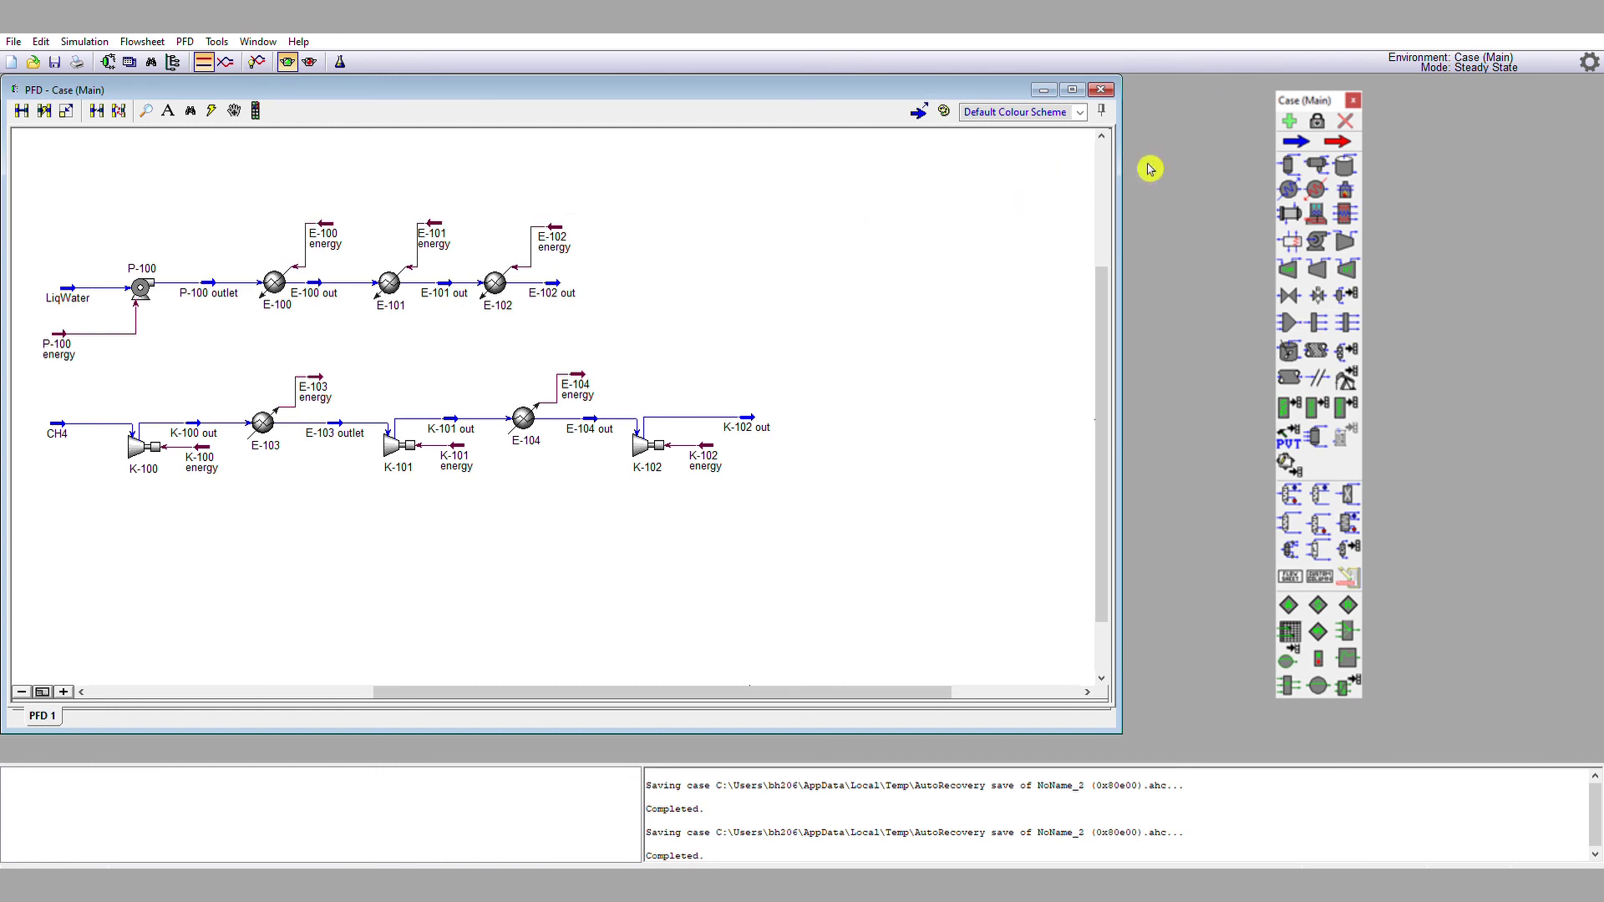
- Add a heater downstream of compressor K-102 and connect K-102 out as its inlet
{"action": "left_click", "coordinate": [1310, 189]}
{"action": "left_click", "coordinate": [822, 429]}
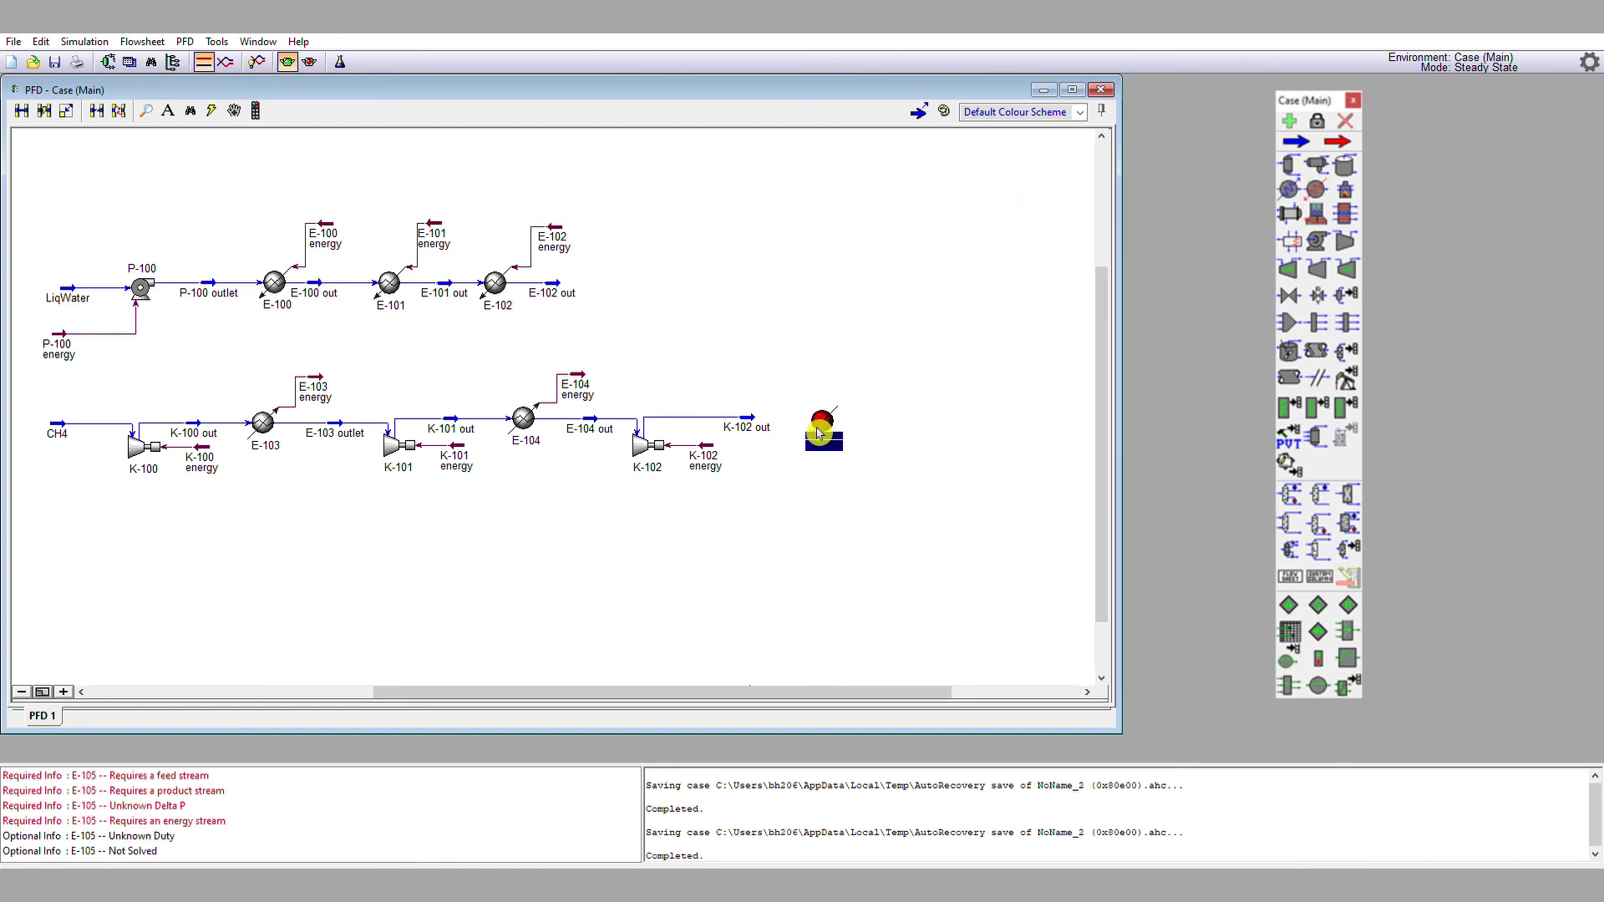
{"action": "double_click", "coordinate": [834, 426]}
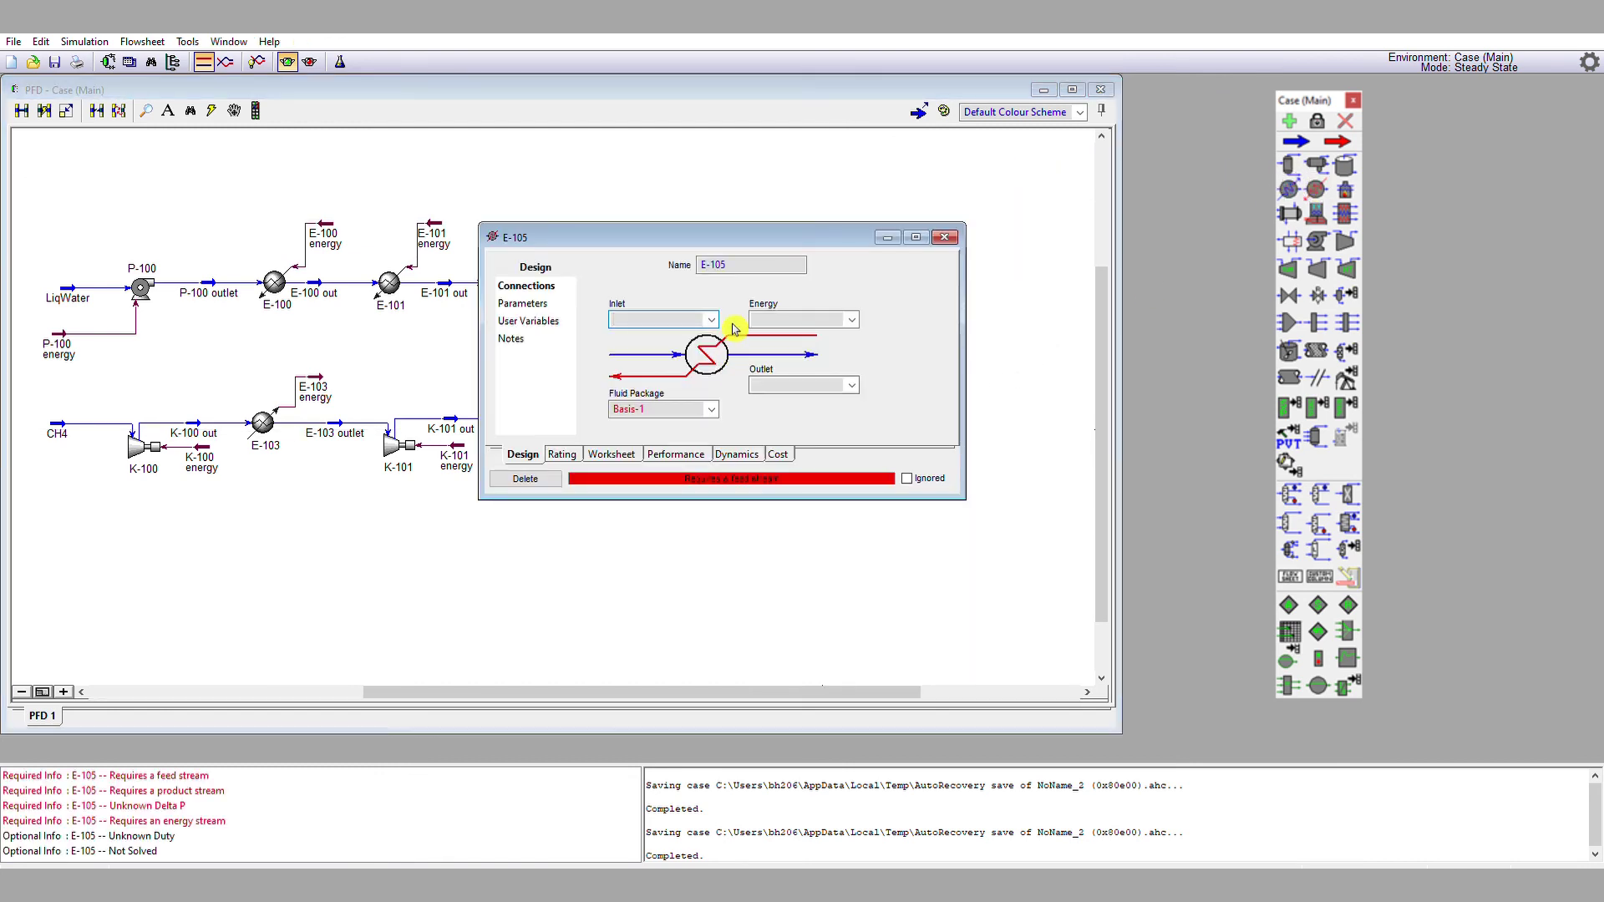
{"action": "key", "text": "Down"}
- Create heater E-105's energy stream "E-105 energy" and outlet stream "E-105 out", and set its pressure drop to 20 kPa
{"action": "left_click", "coordinate": [789, 311]}
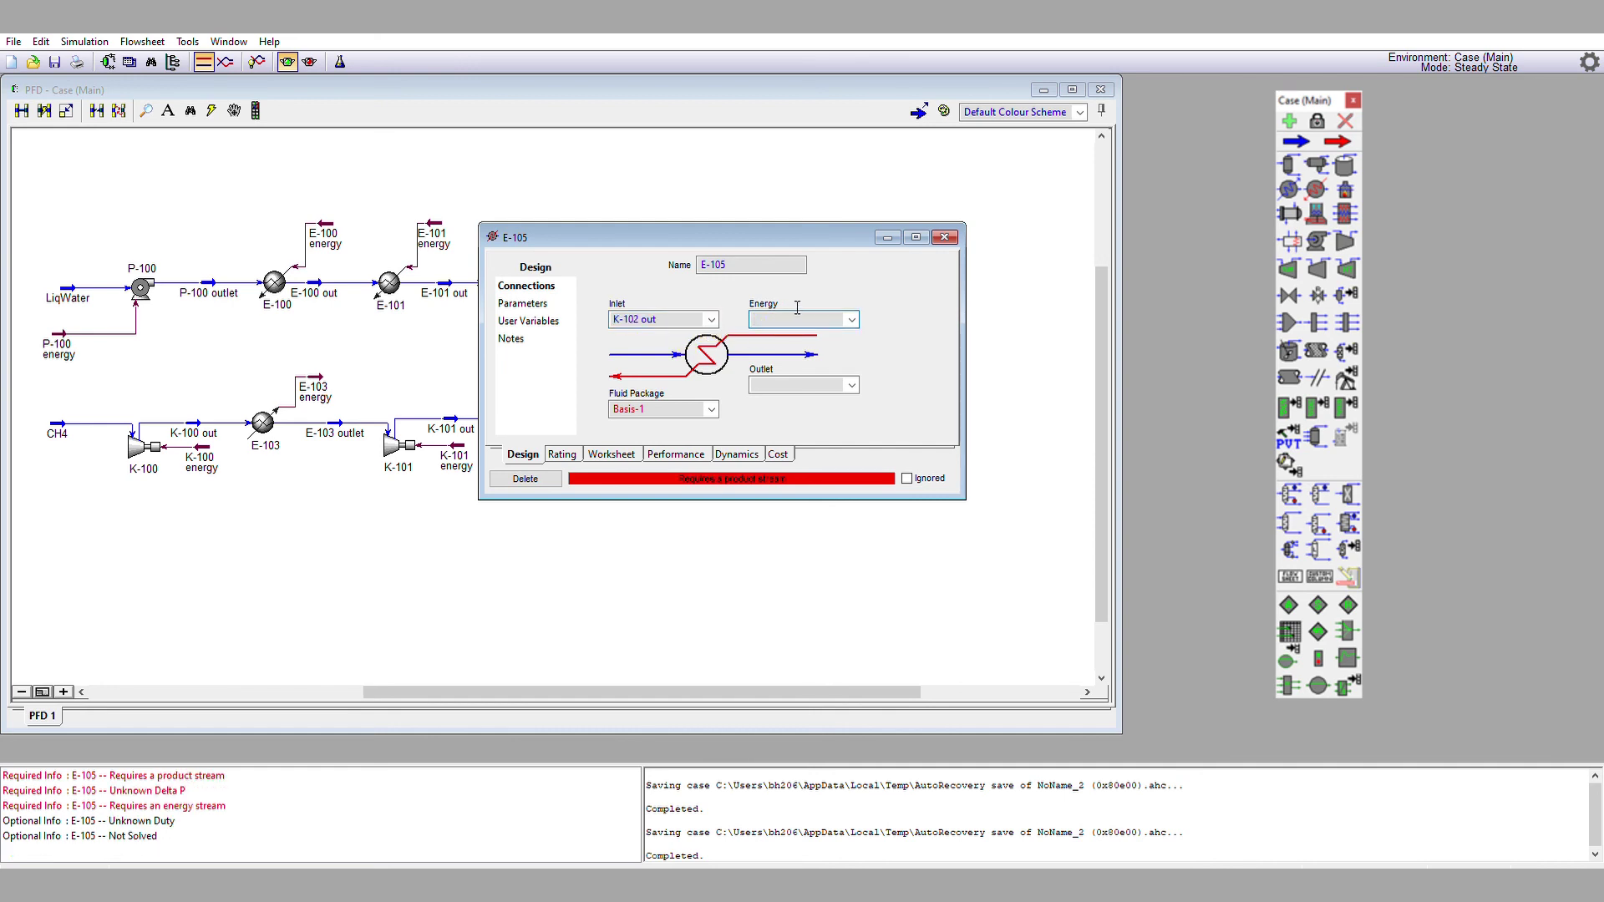
{"action": "type", "text": "E-105 energy"}
{"action": "left_click", "coordinate": [816, 380]}
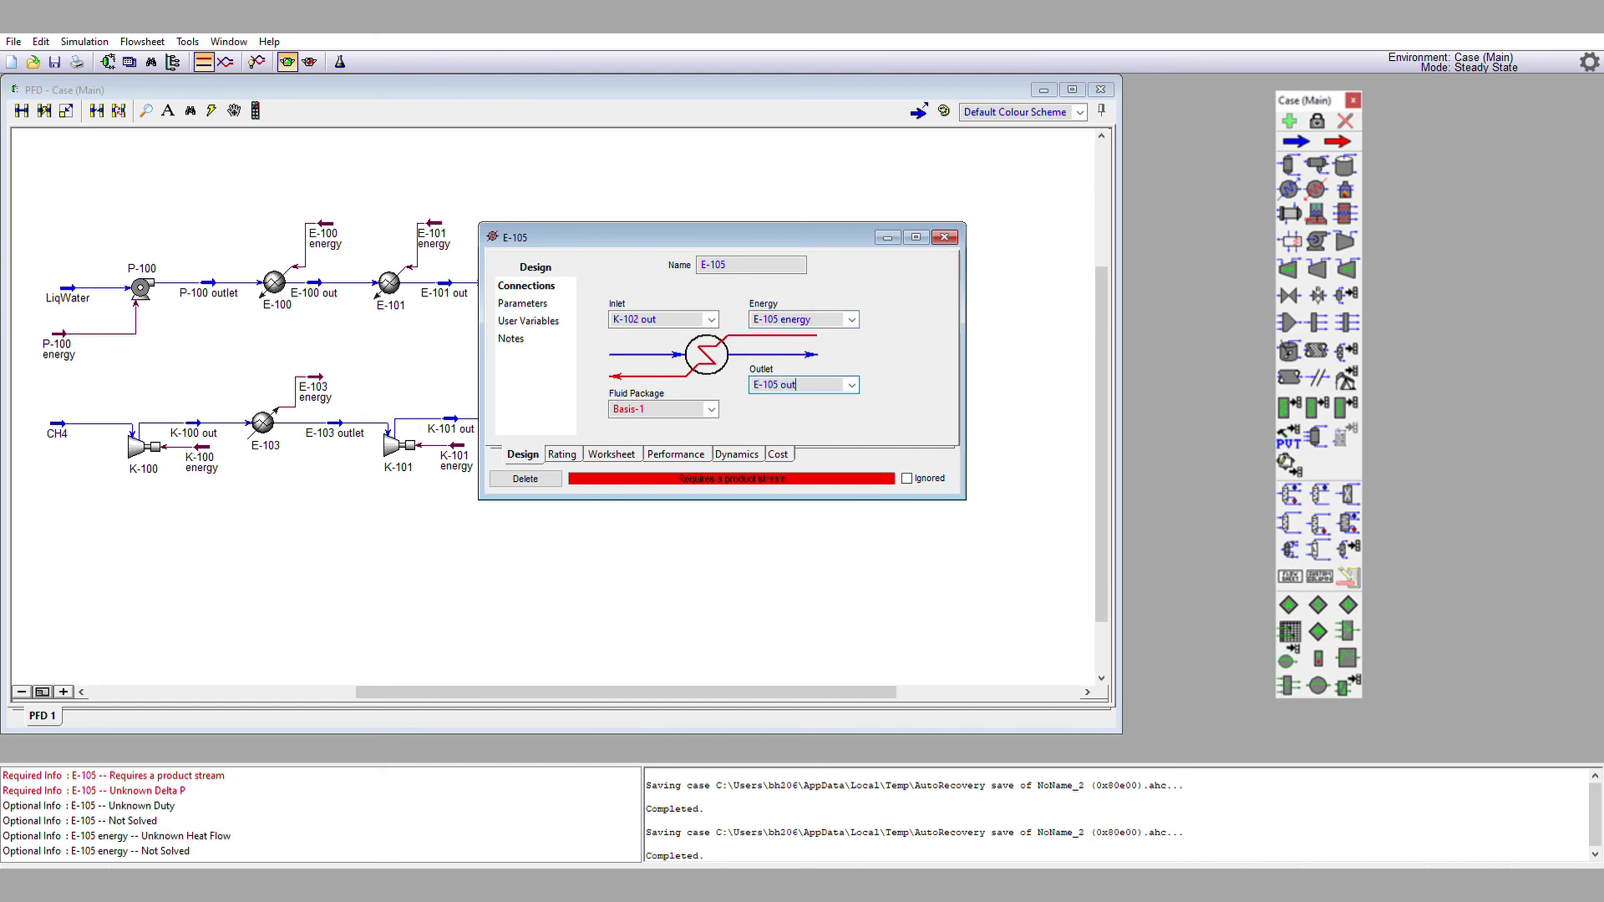
{"action": "key", "text": "Return"}
{"action": "left_click", "coordinate": [537, 303]}
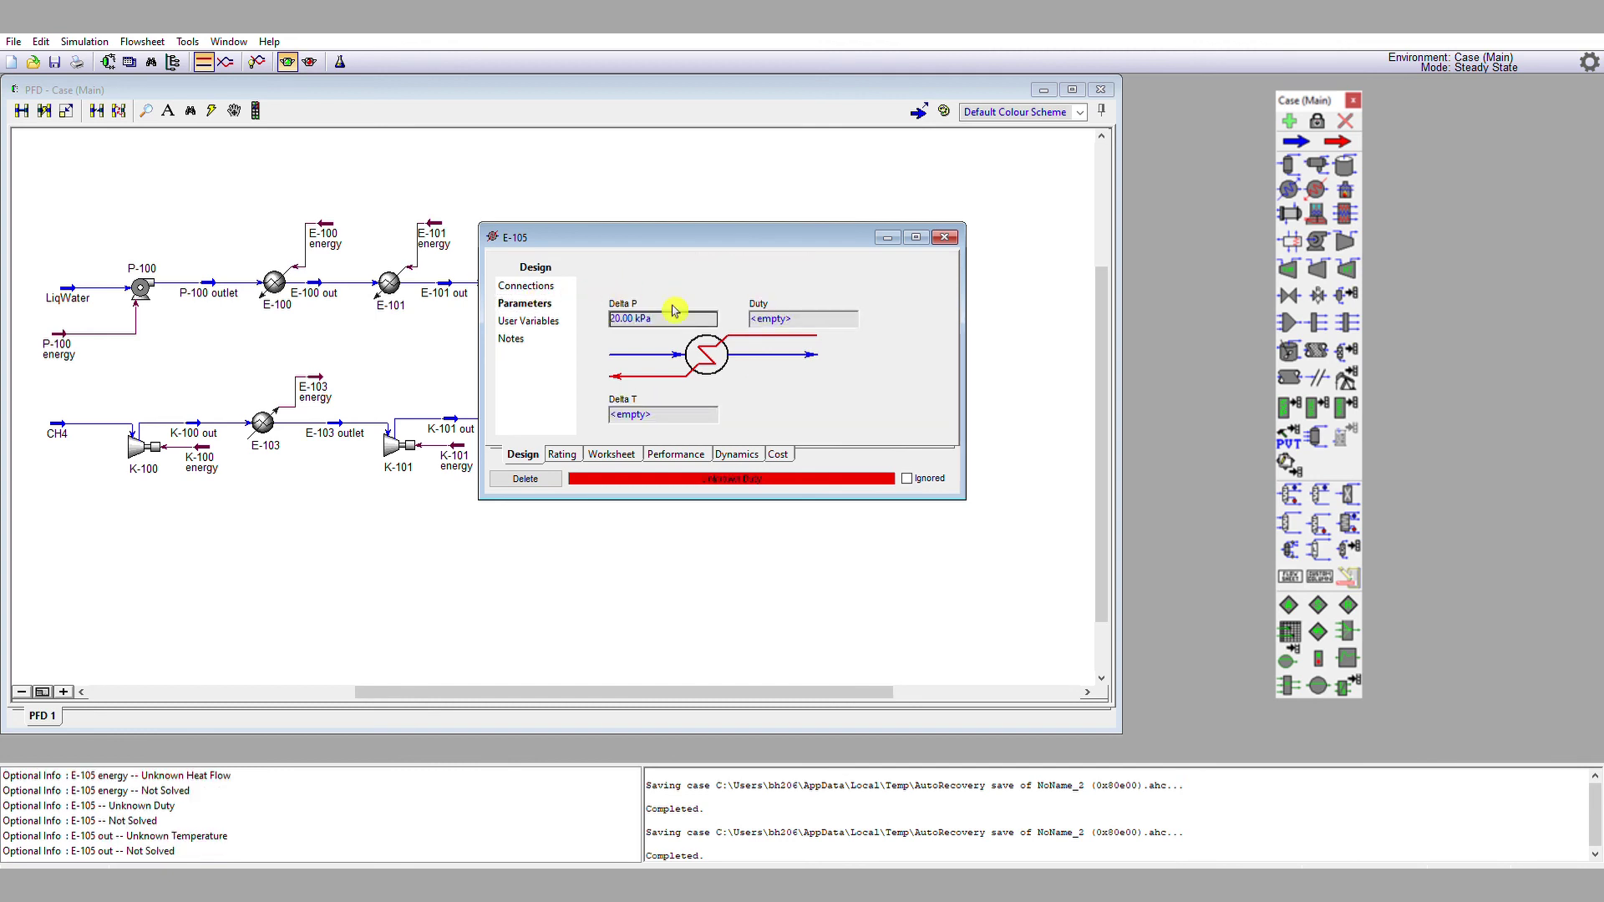
{"action": "left_click", "coordinate": [945, 238]}
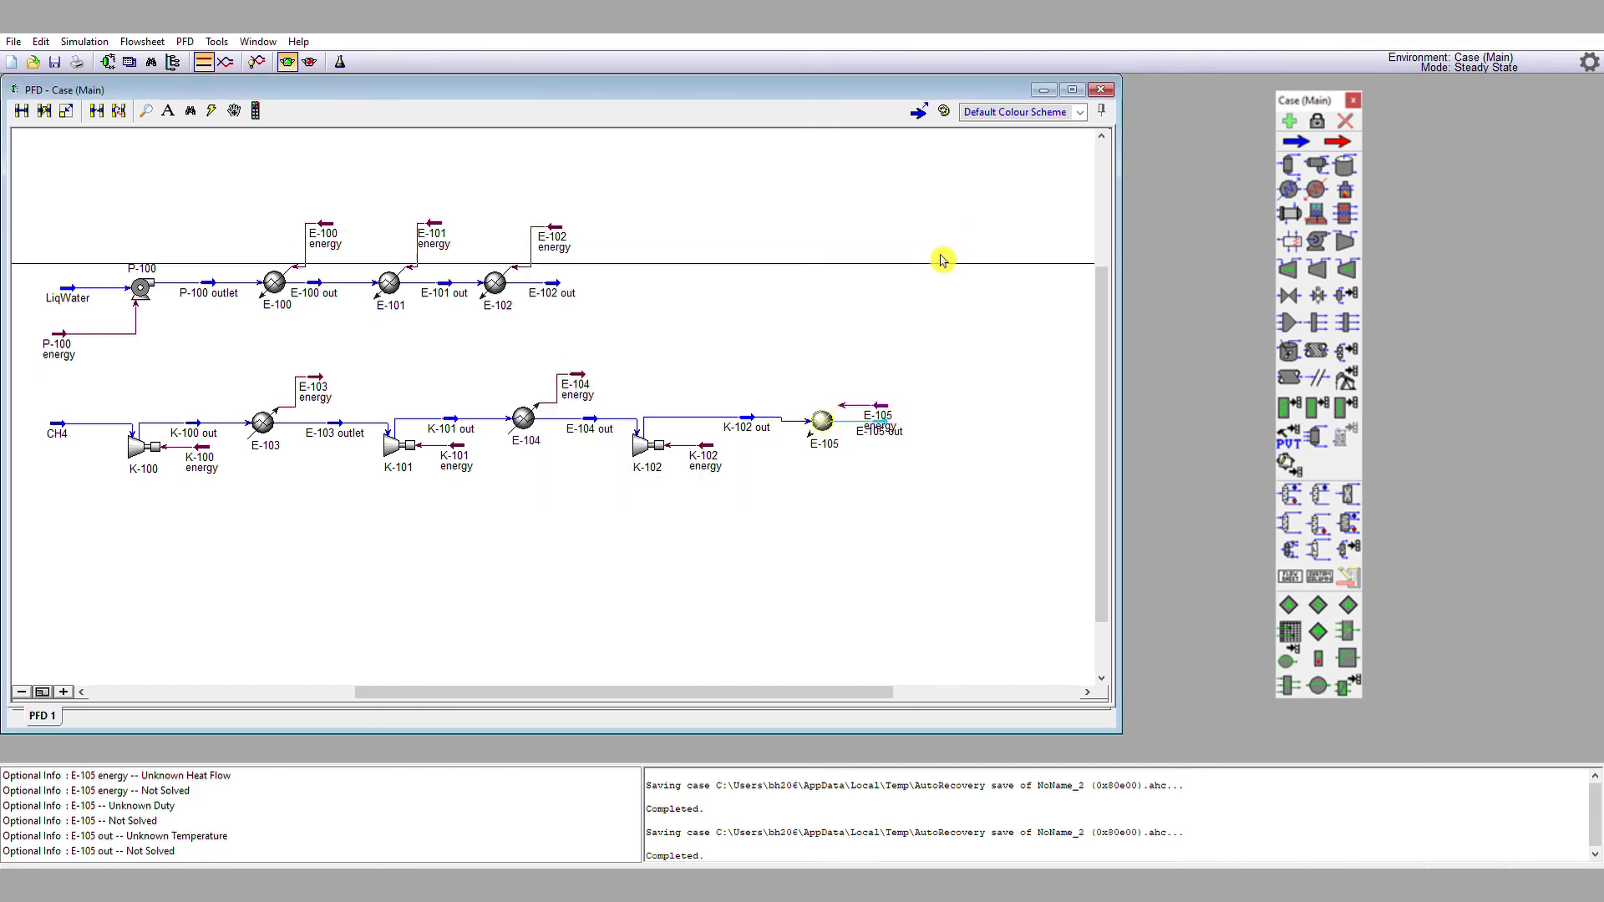
- Move the E-105 energy stream above heater E-105 and align the heater with its inlet and outlet streams on the flowsheet
{"action": "left_click_drag", "start_coordinate": [888, 419], "coordinate": [888, 394]}
{"action": "left_click", "coordinate": [842, 415]}
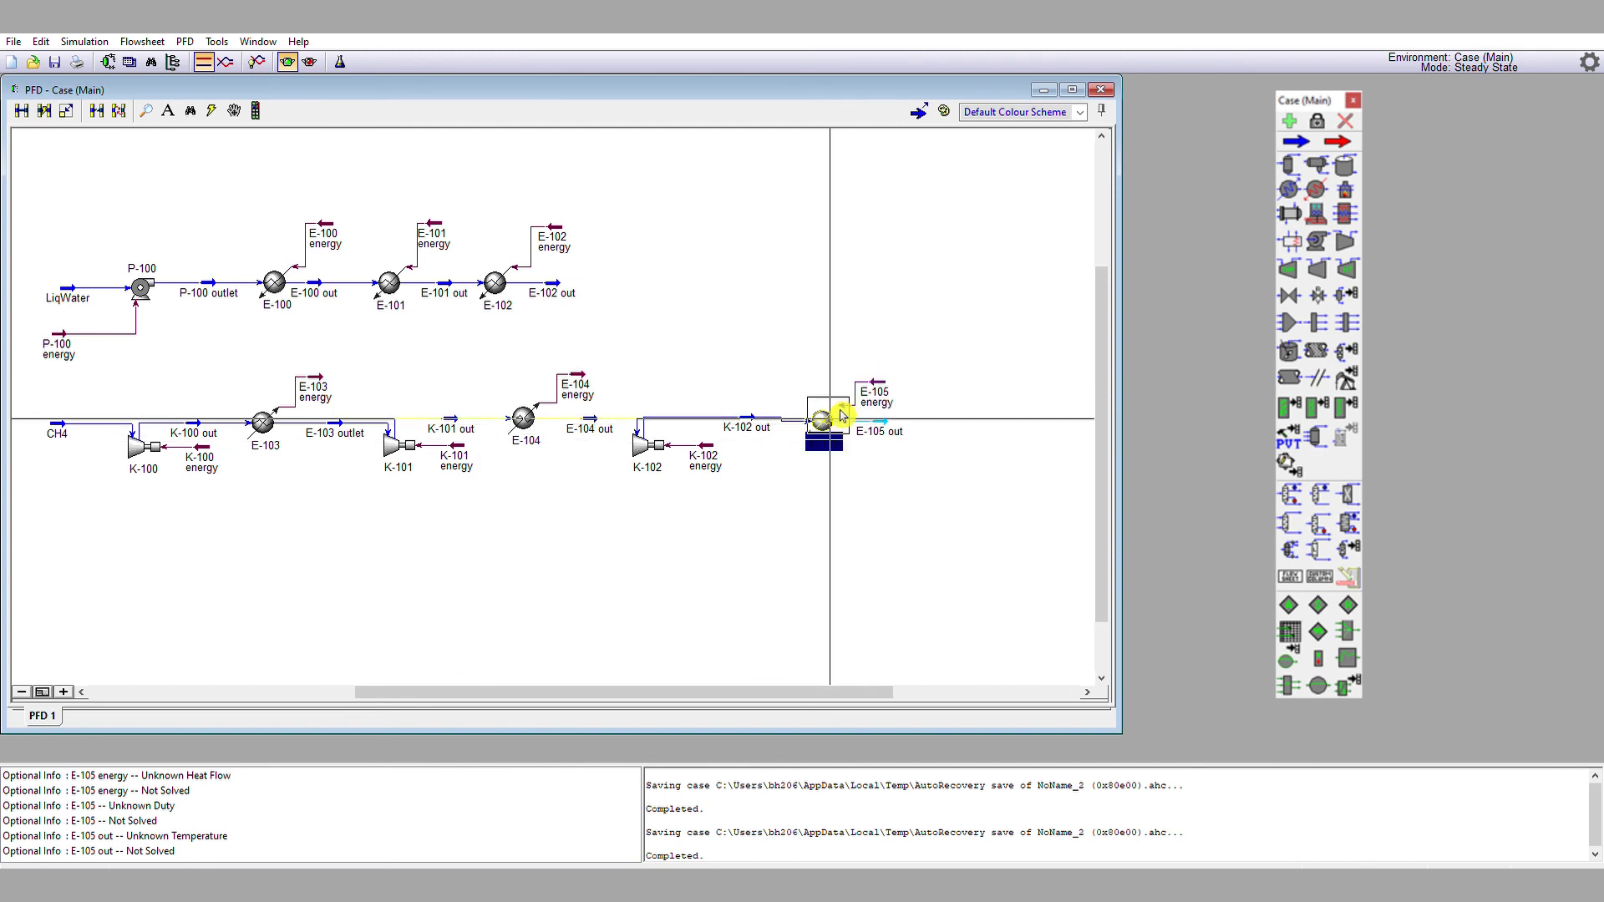
- Set the E-105 out stream's temperature to 900 °C
{"action": "double_click", "coordinate": [873, 421]}
{"action": "left_click", "coordinate": [840, 306]}
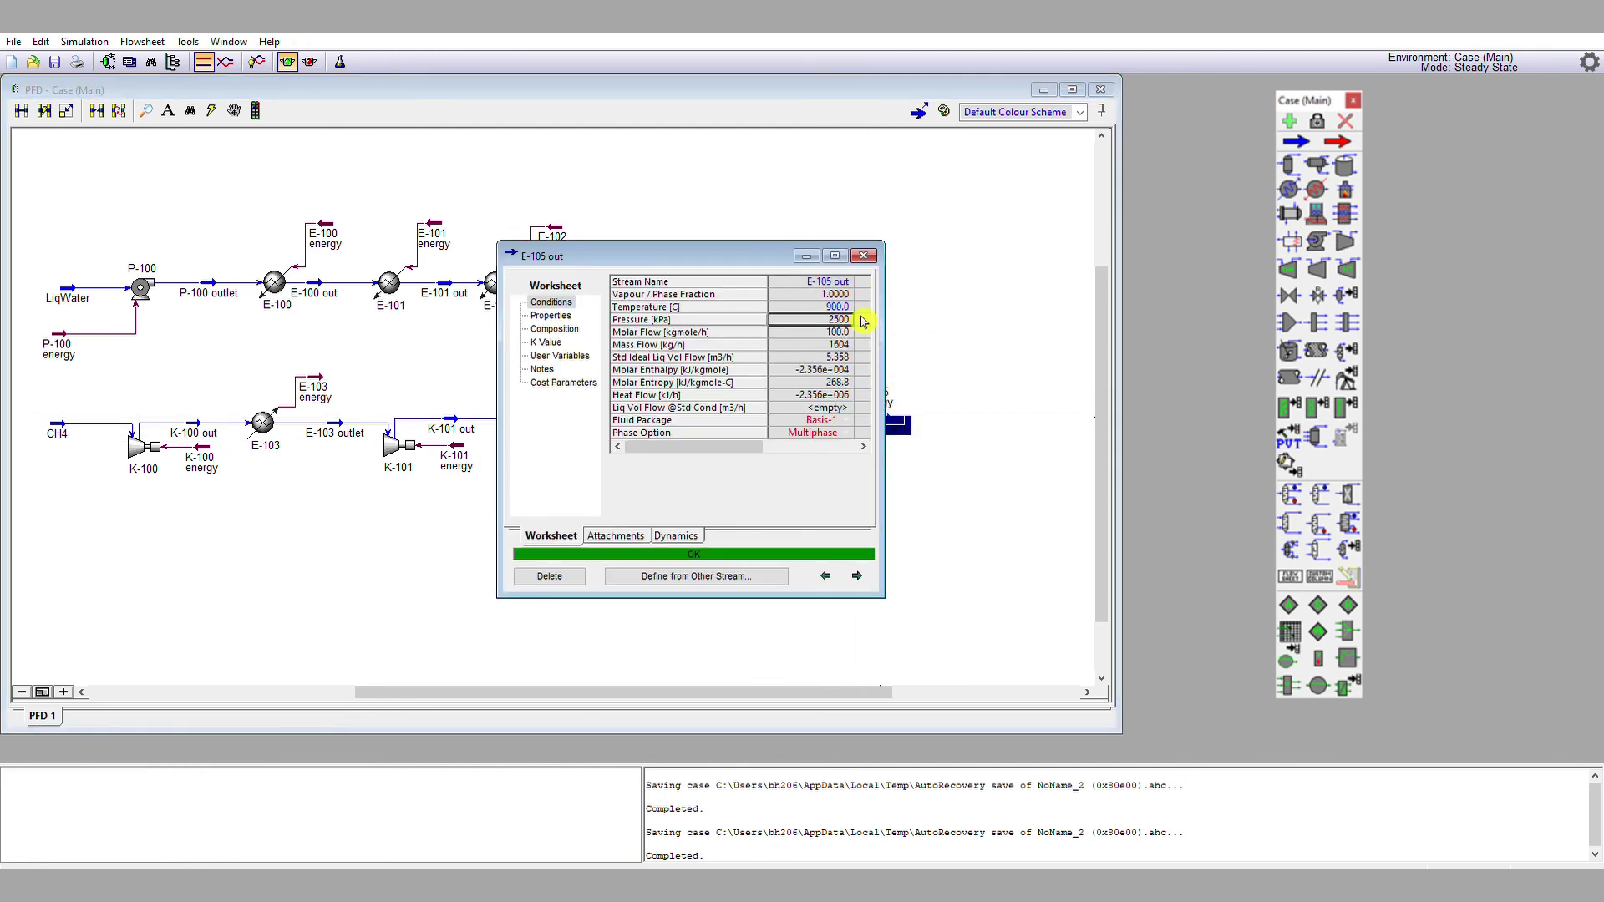
{"action": "left_click", "coordinate": [864, 254]}
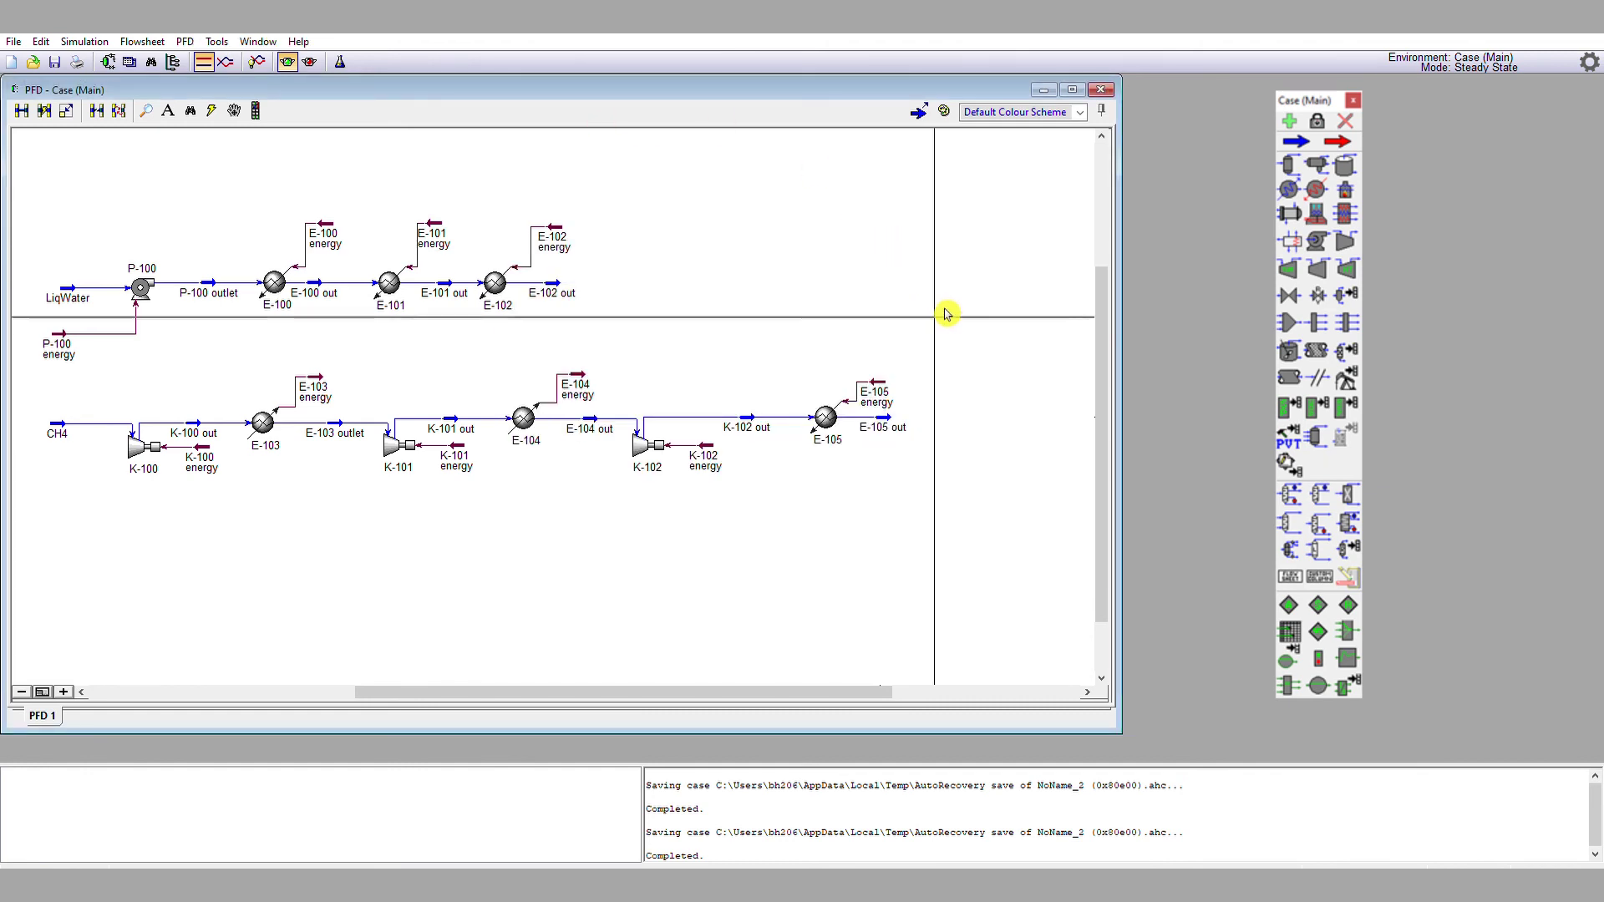
{"action": "left_click", "coordinate": [831, 236]}
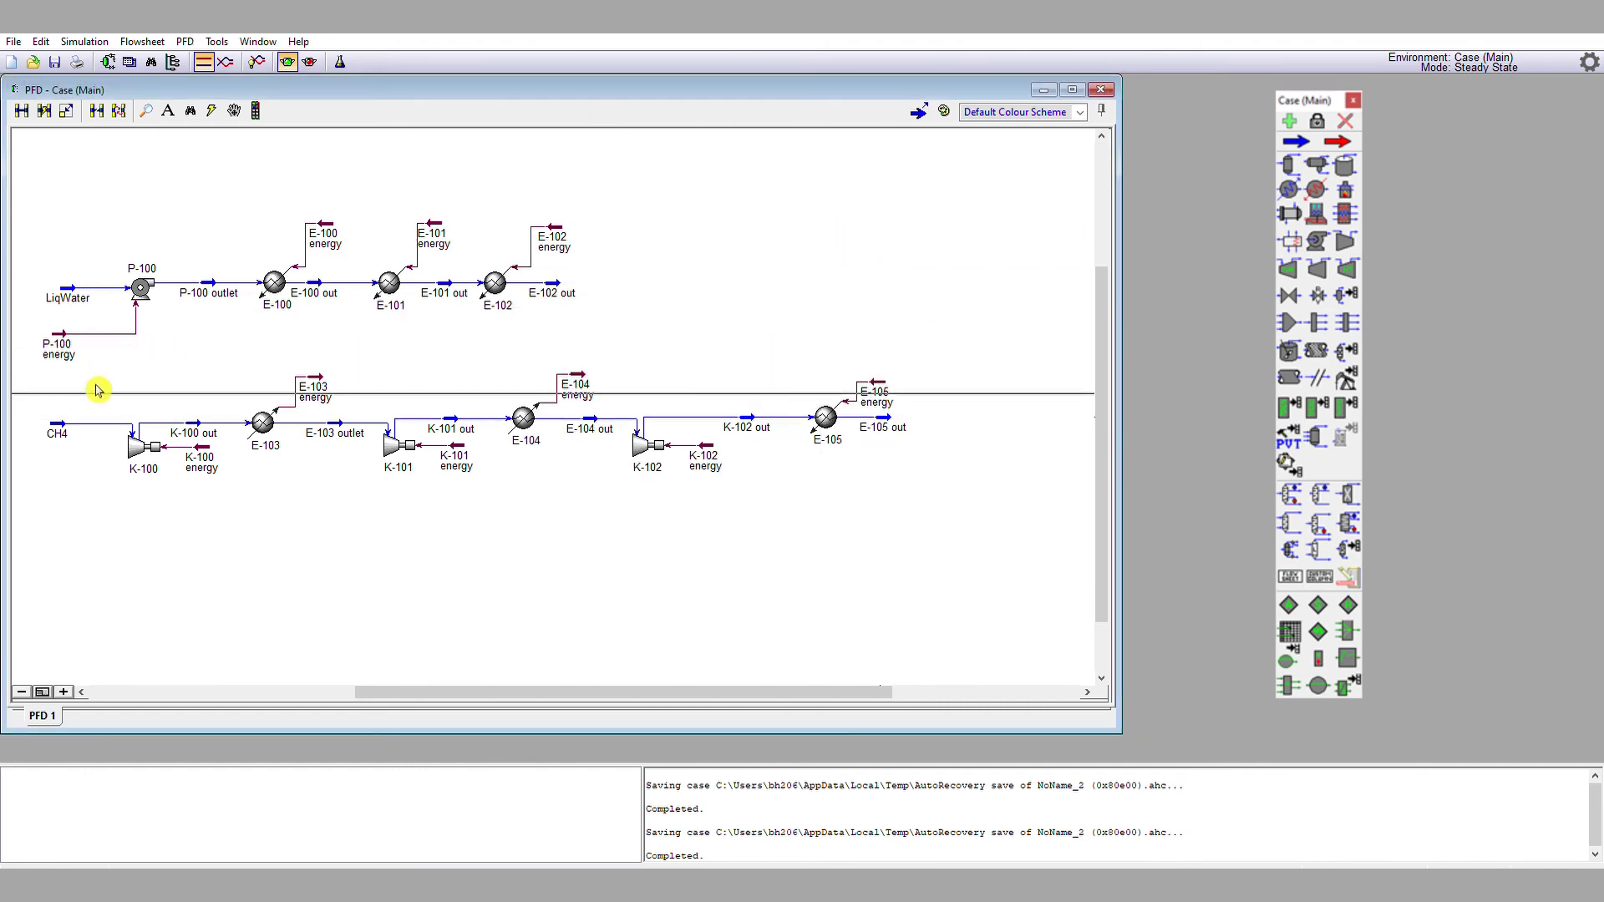